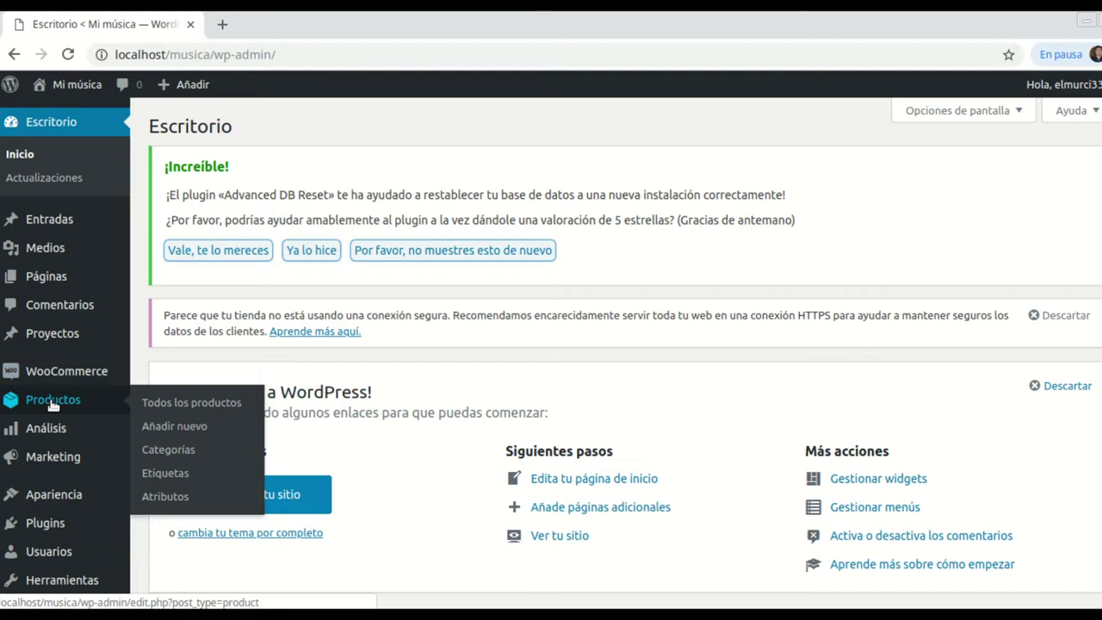
# Step: Open the list of all WooCommerce products and look through the published items
pyautogui.click(52, 401)
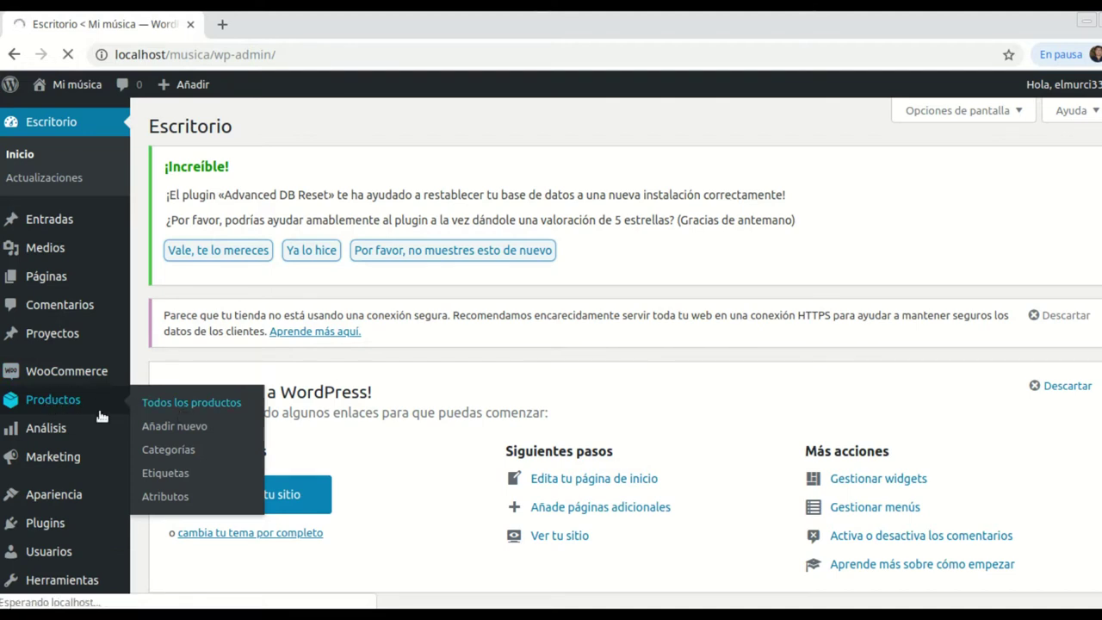
pyautogui.moveTo(101, 420)
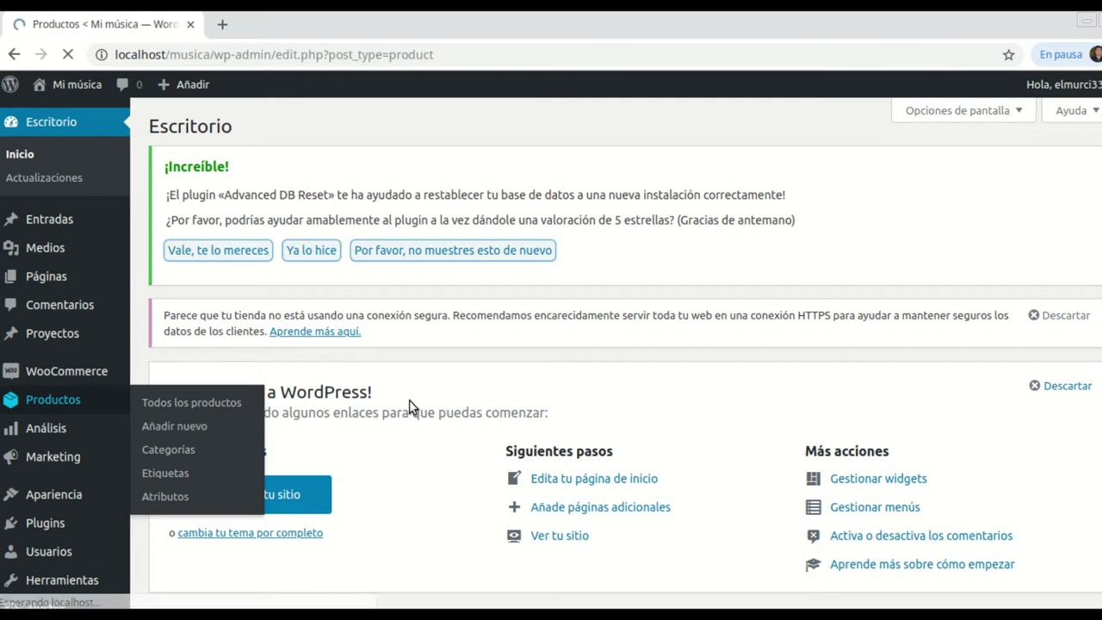
pyautogui.scroll(-2, 459, 394)
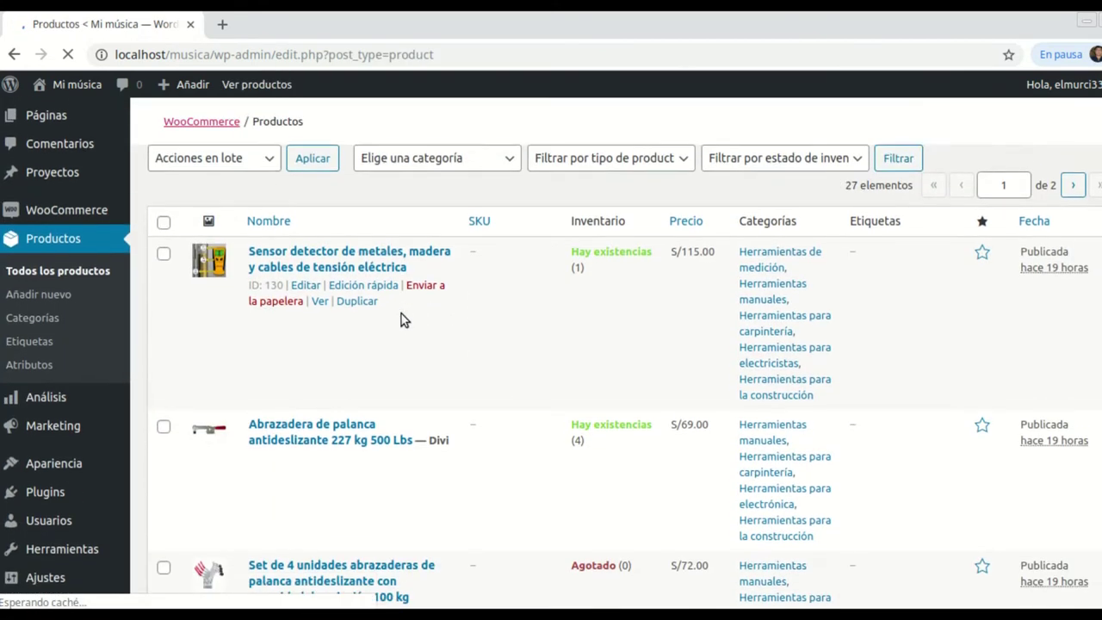
pyautogui.scroll(-4, 450, 344)
pyautogui.scroll(-7, 519, 387)
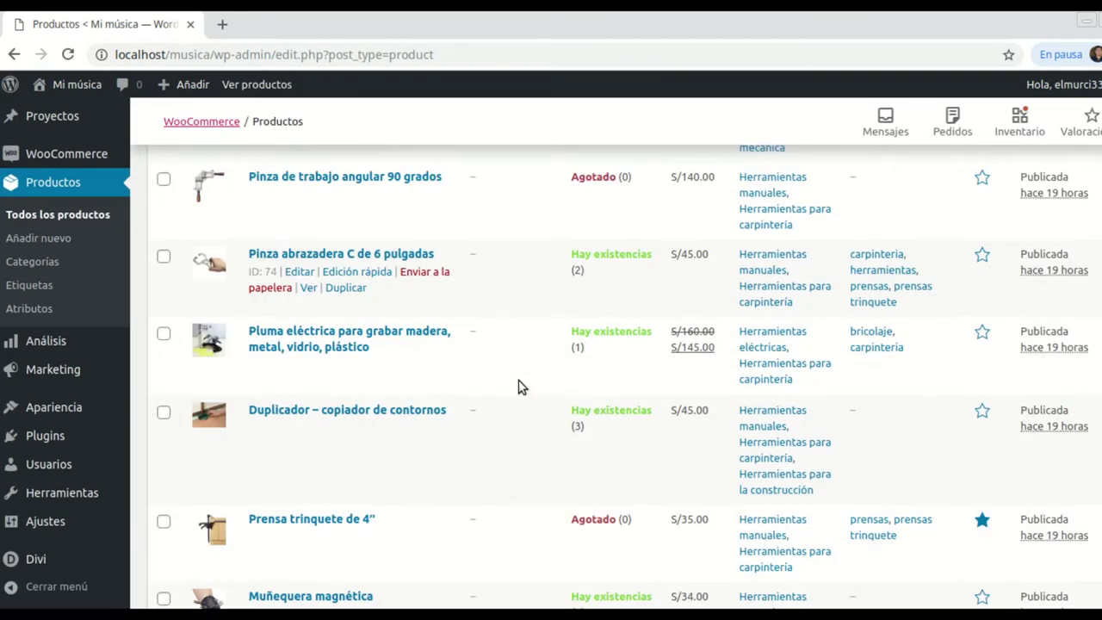
# Step: Open the product categories and look through the existing category list
pyautogui.click(51, 266)
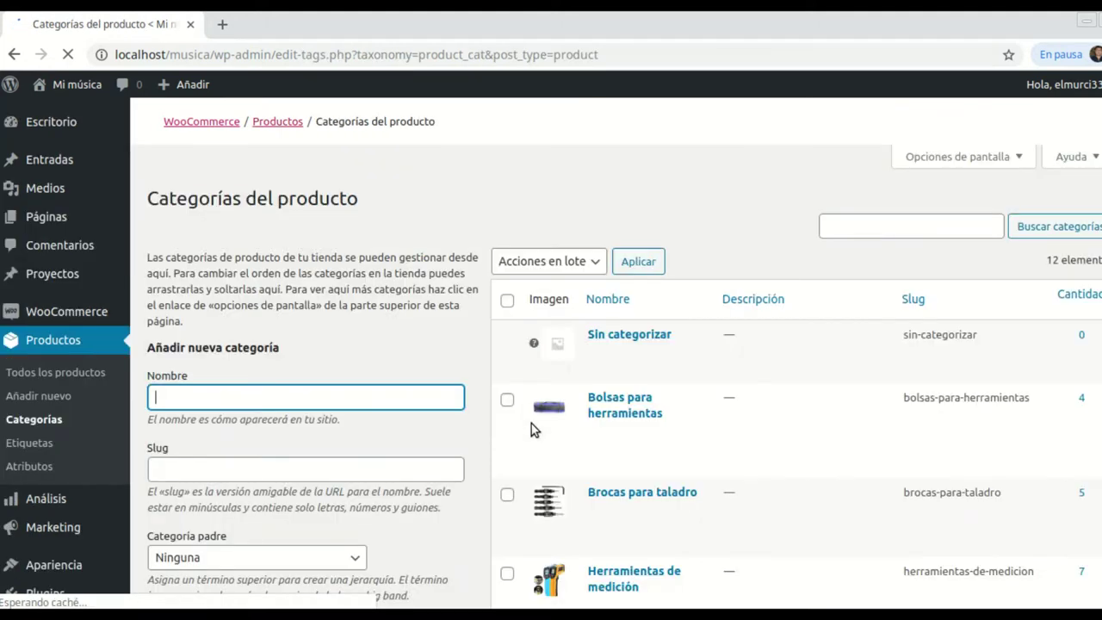
pyautogui.scroll(-2, 570, 362)
pyautogui.scroll(-6, 570, 362)
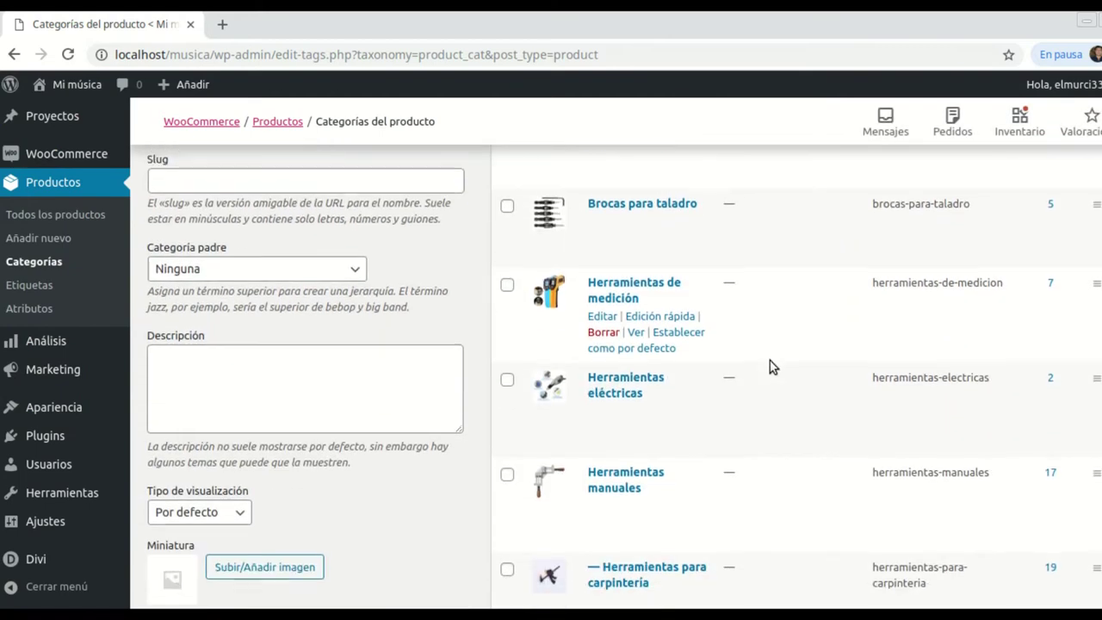
pyautogui.scroll(-3, 770, 366)
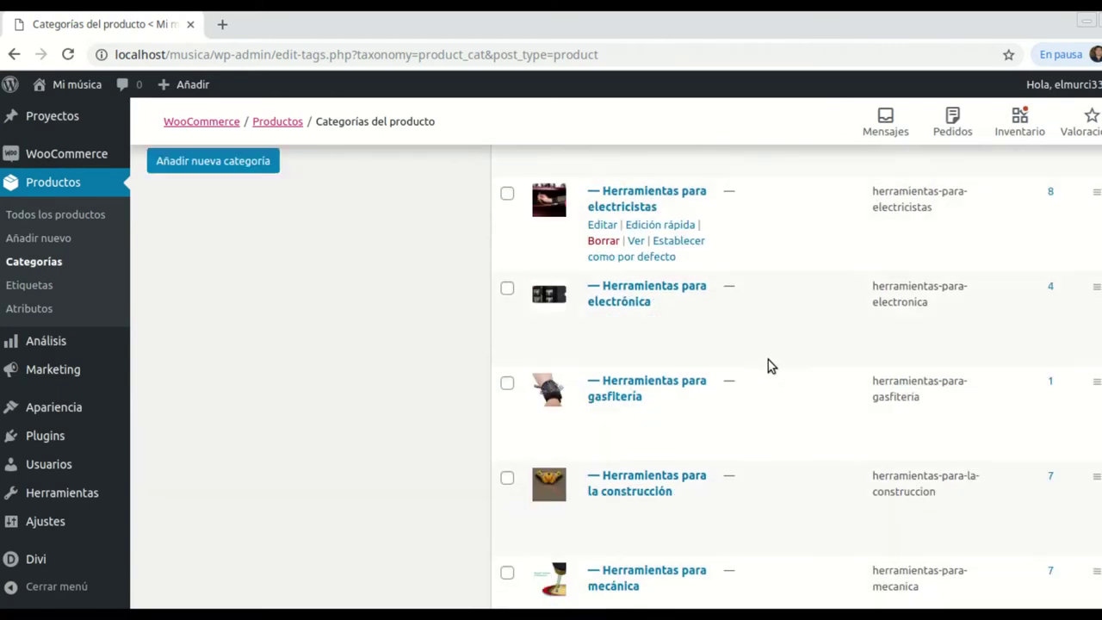
pyautogui.scroll(10, 541, 427)
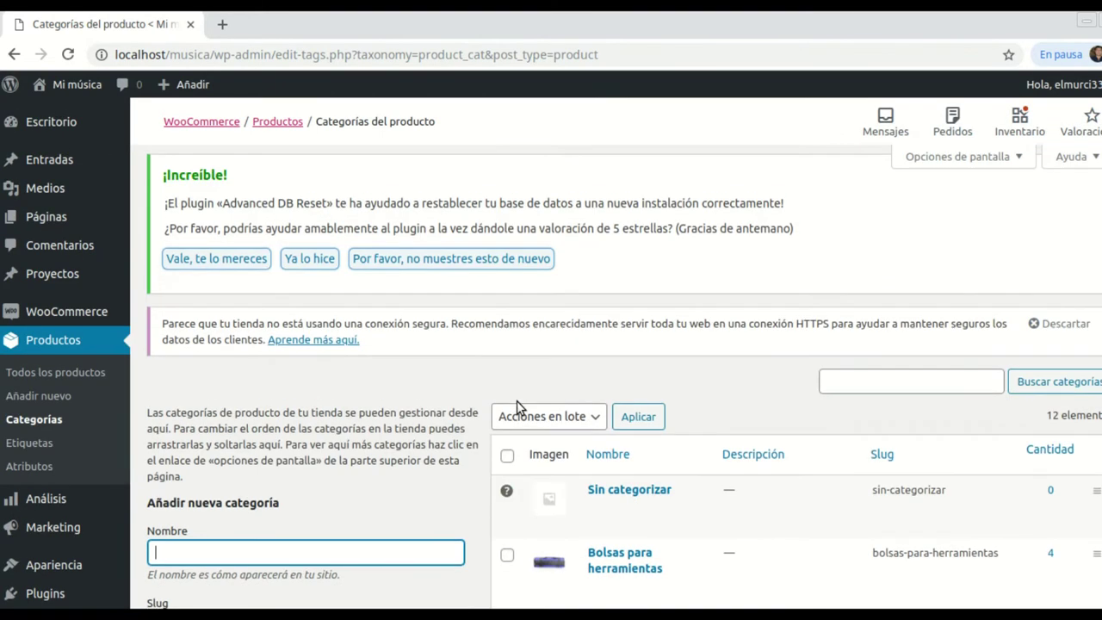
# Step: Open the store's front end in a new browser tab and switch to it
pyautogui.moveTo(62, 86)
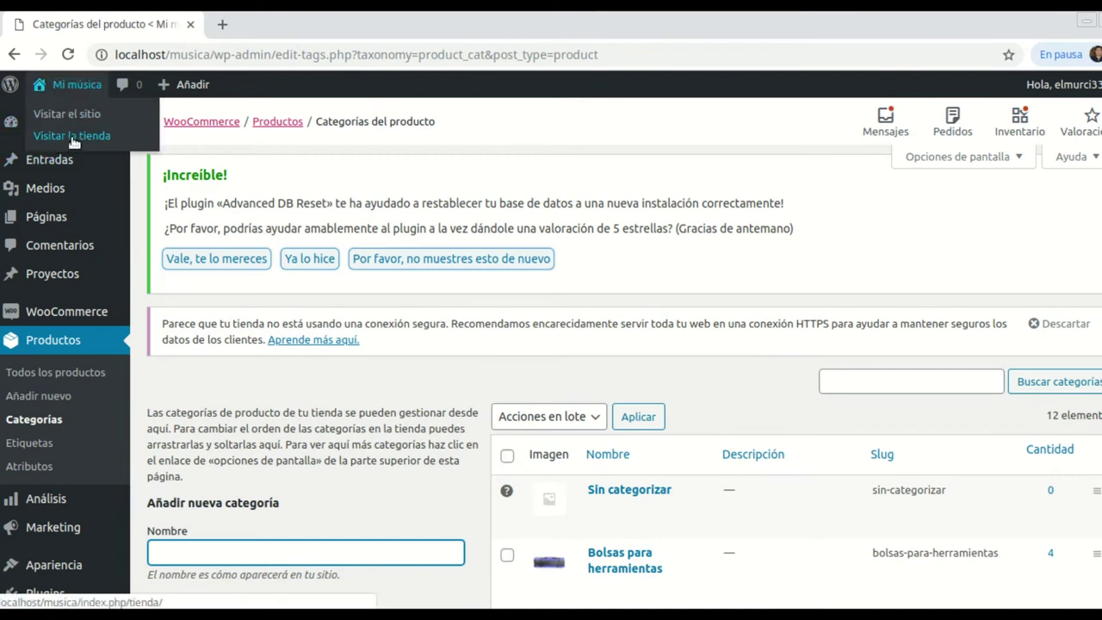
pyautogui.rightClick(74, 139)
pyautogui.click(121, 152)
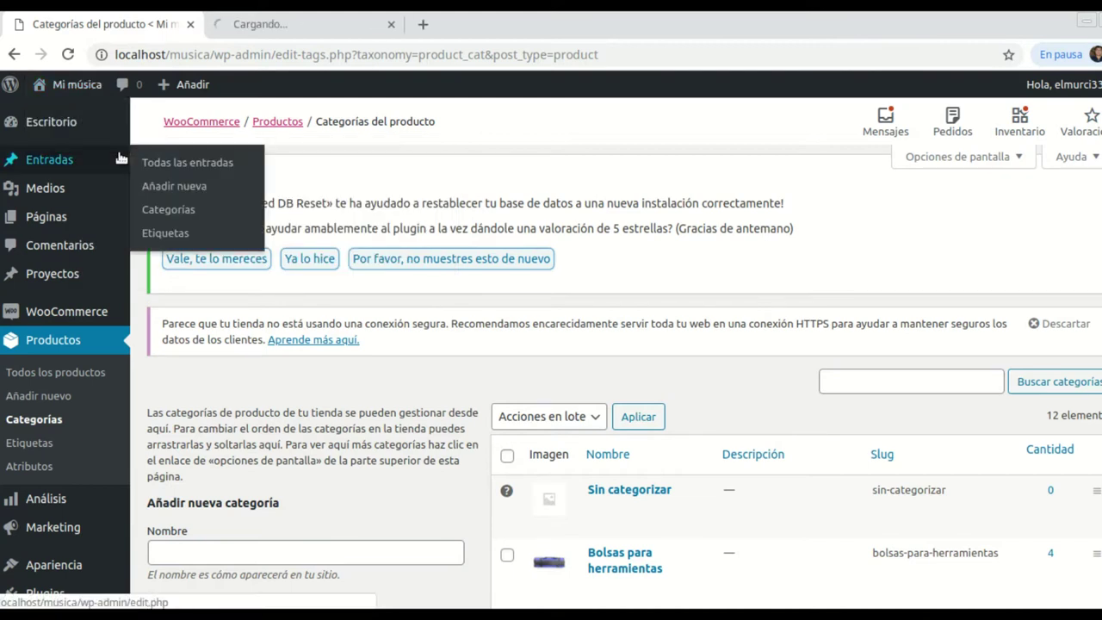
pyautogui.click(293, 24)
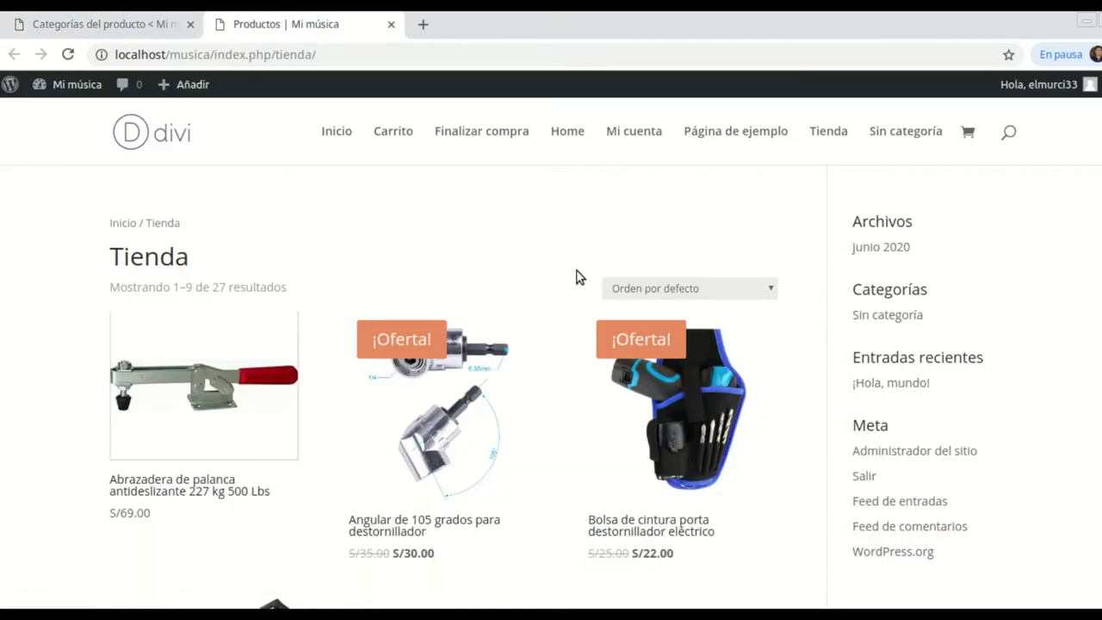
# Step: Examine the default Tienda page's product grid, offer badges, prices and pagination
pyautogui.scroll(-2, 581, 278)
pyautogui.scroll(-4, 608, 317)
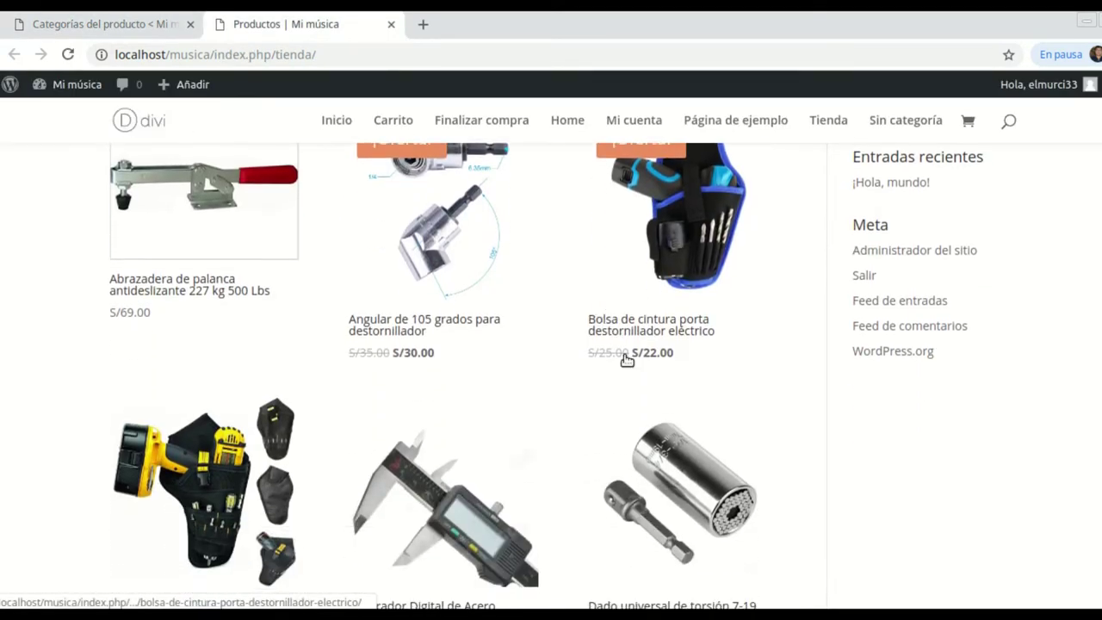
pyautogui.scroll(3, 631, 374)
pyautogui.scroll(3, 631, 374)
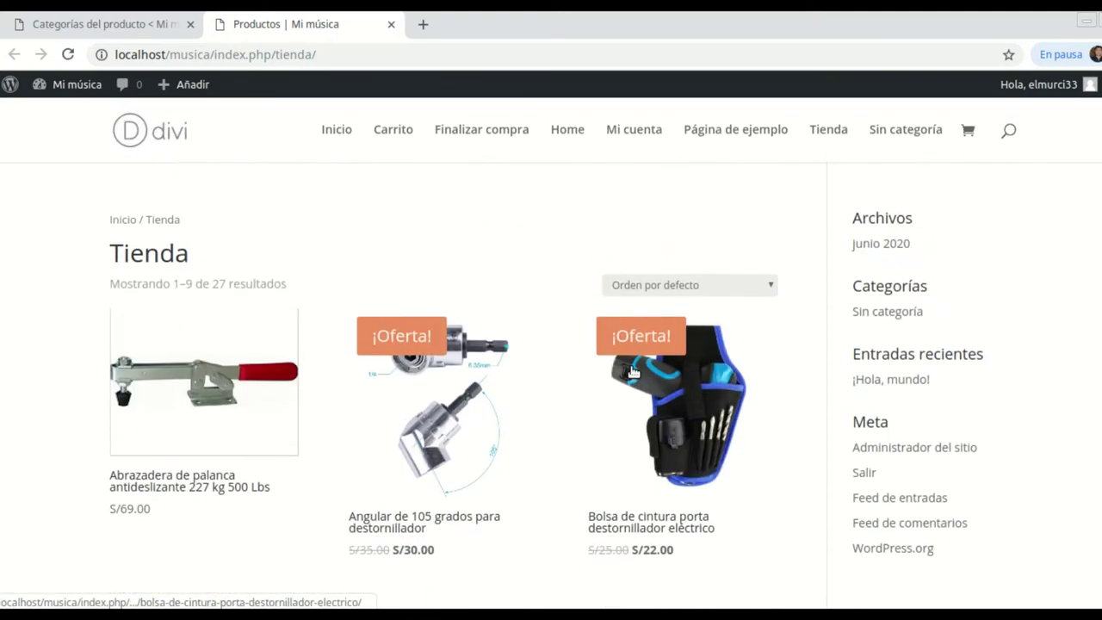
pyautogui.scroll(-1, 664, 349)
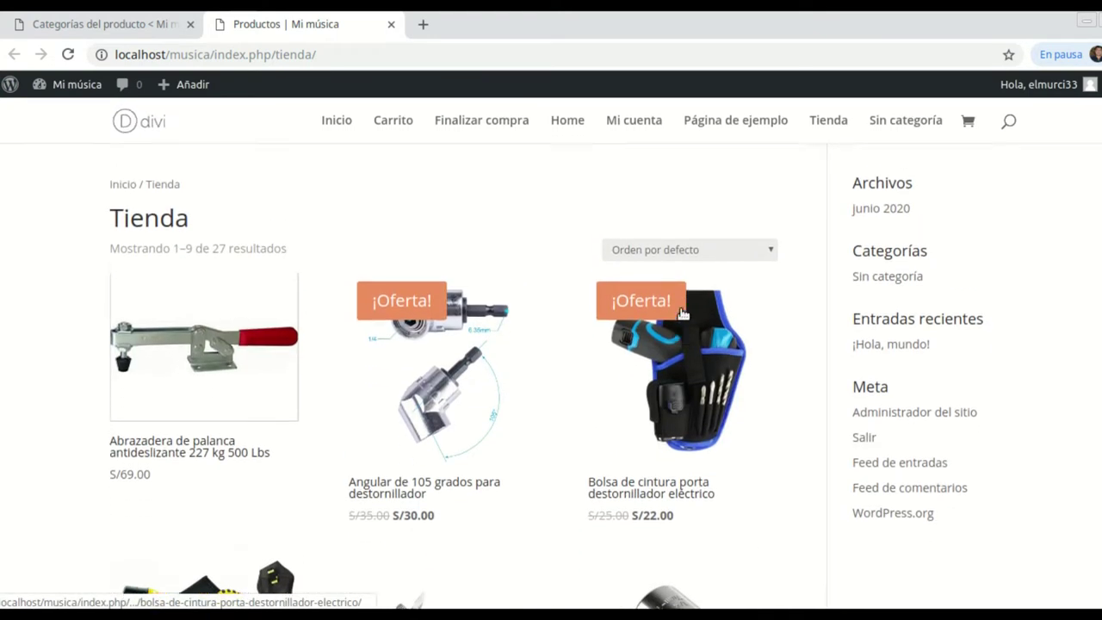
pyautogui.scroll(1, 295, 135)
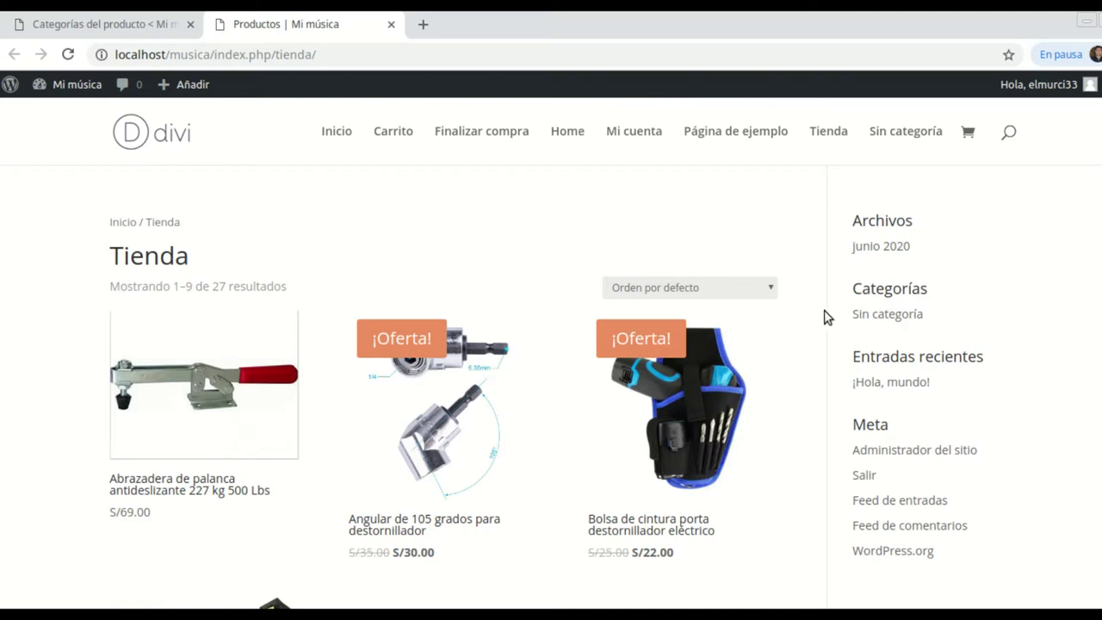
pyautogui.scroll(-5, 758, 346)
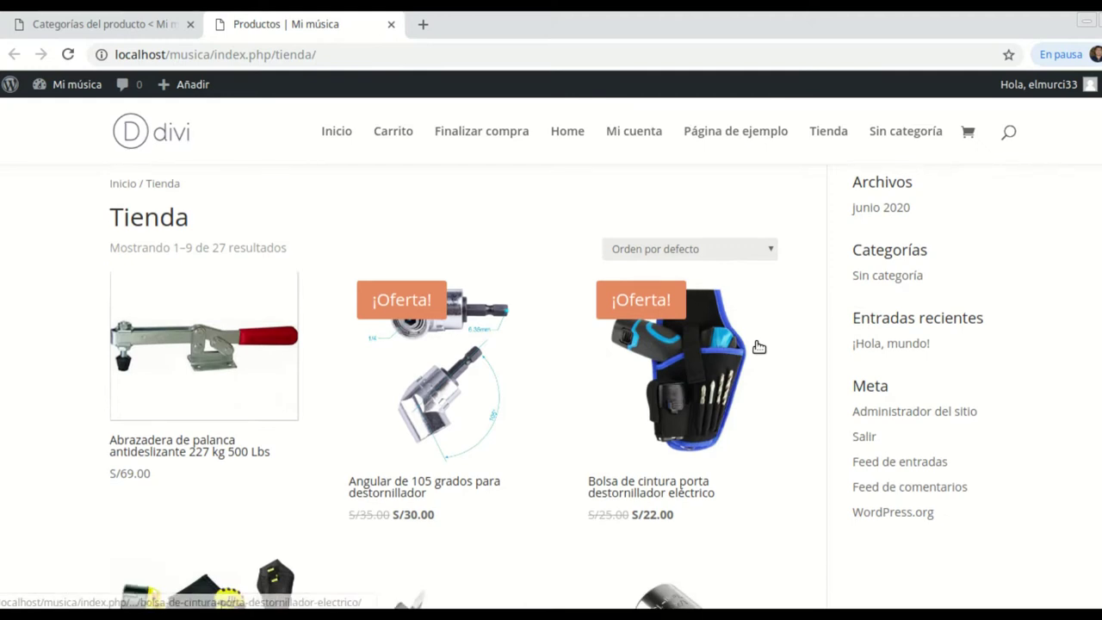
pyautogui.scroll(-1, 482, 358)
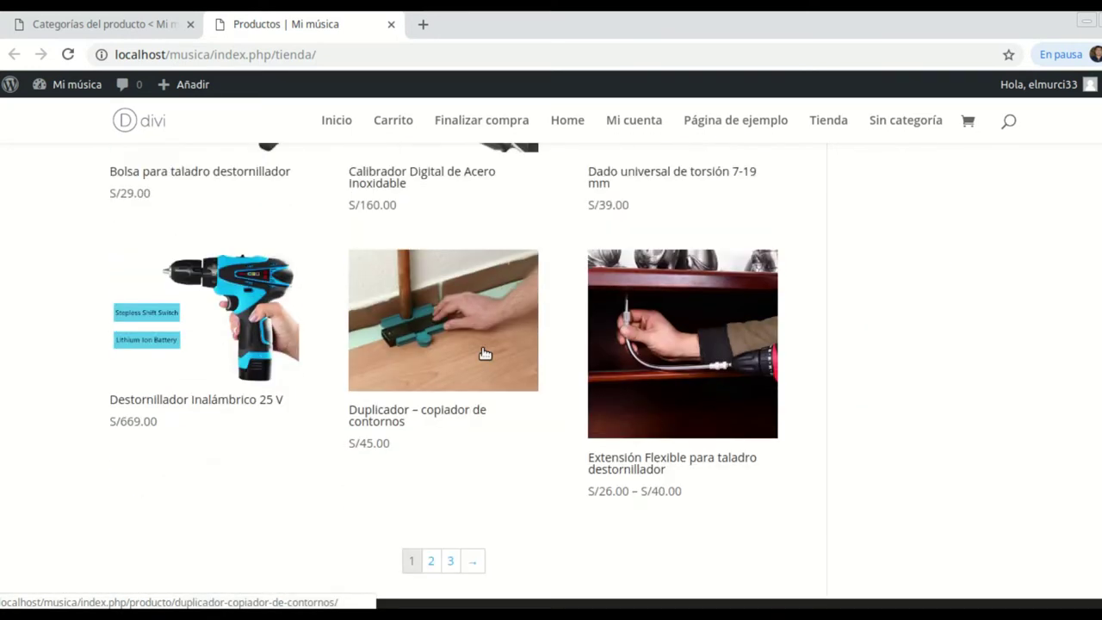
pyautogui.scroll(7, 485, 352)
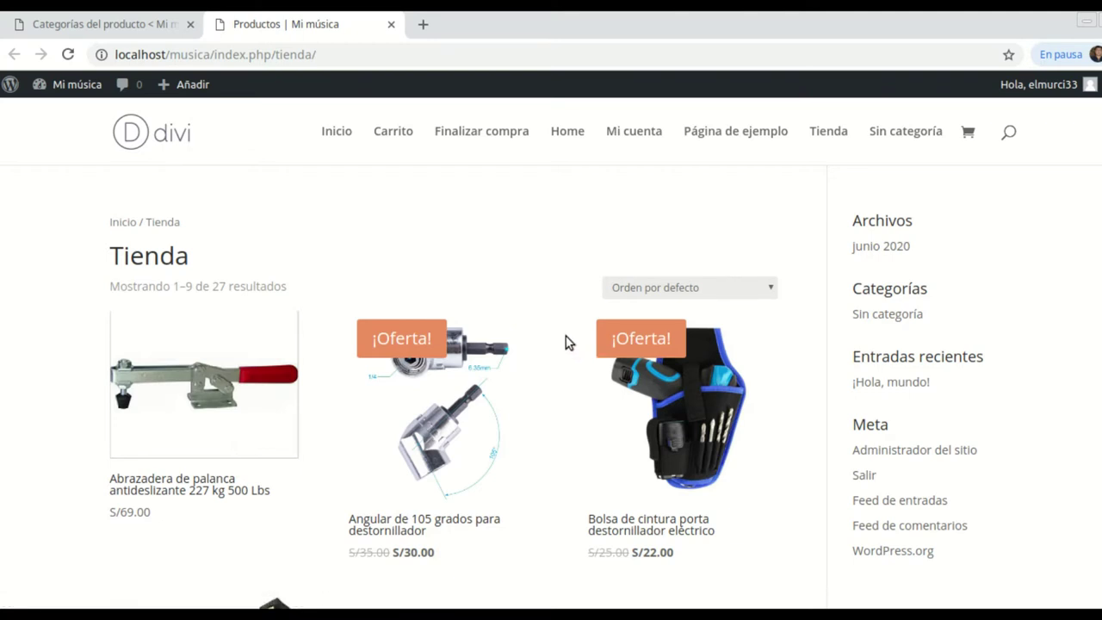
# Step: Back in the WordPress admin, create a new page titled "Mi tienda" and publish it
pyautogui.click(130, 31)
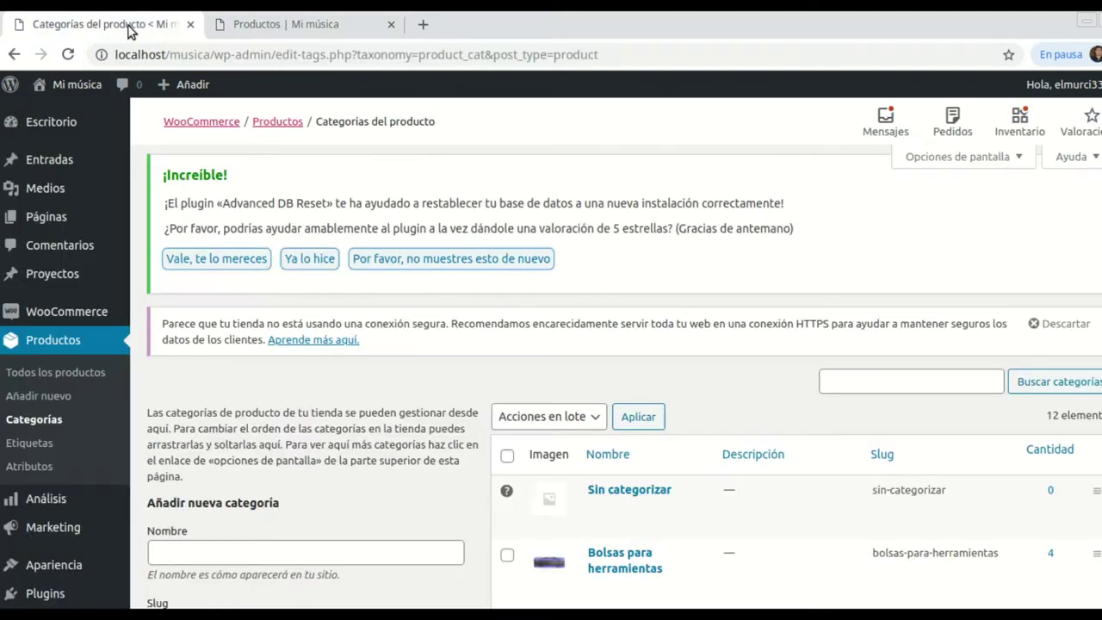
pyautogui.moveTo(56, 220)
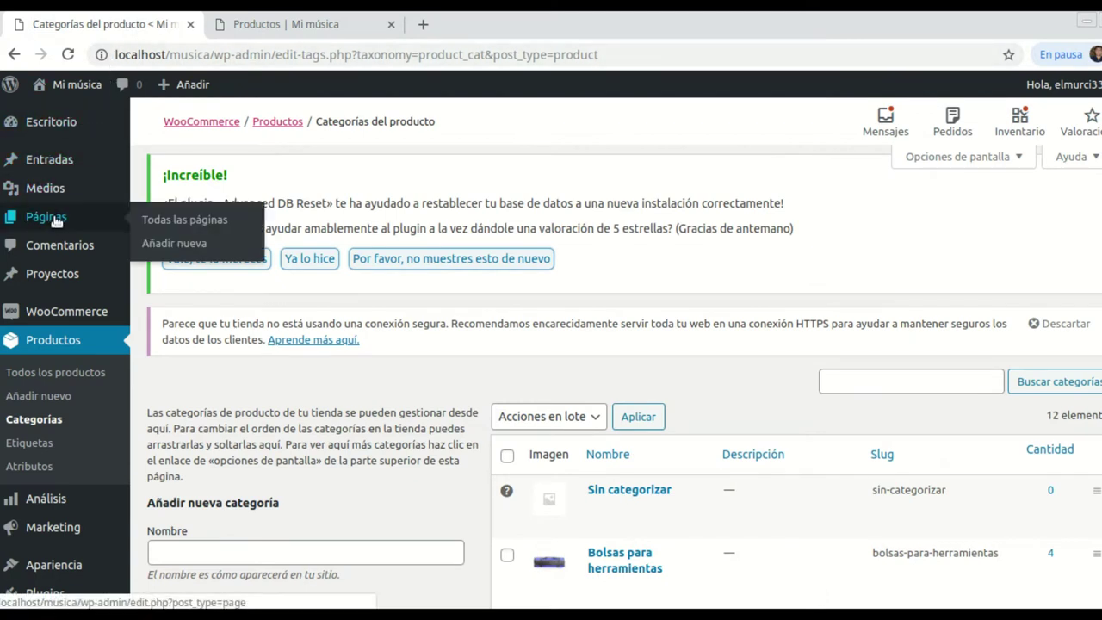
pyautogui.click(182, 245)
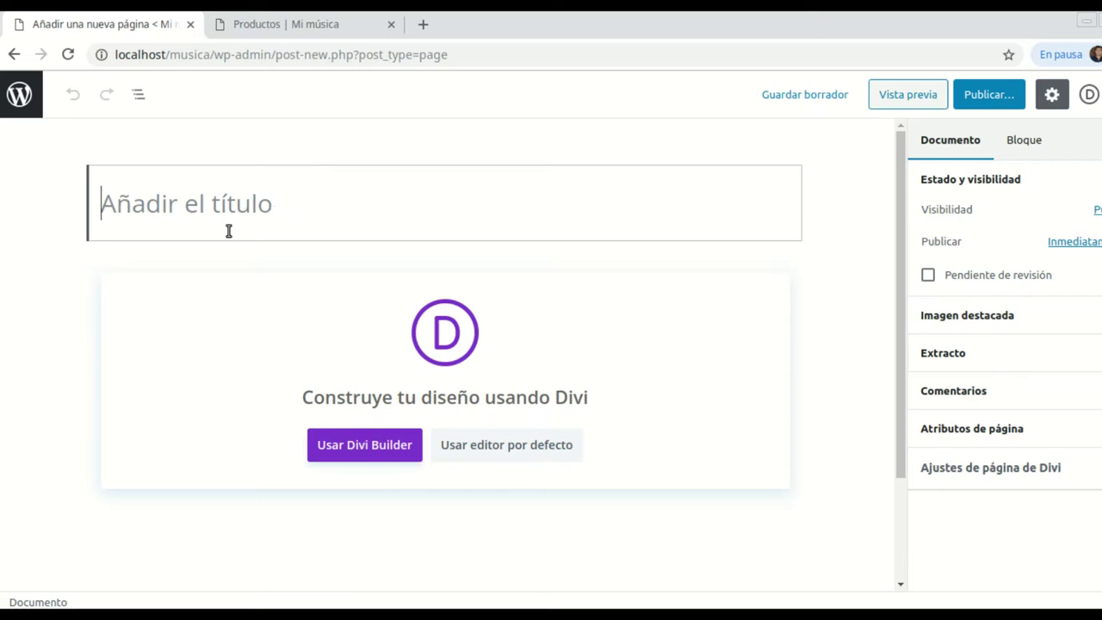
pyautogui.write('Mi tienda')
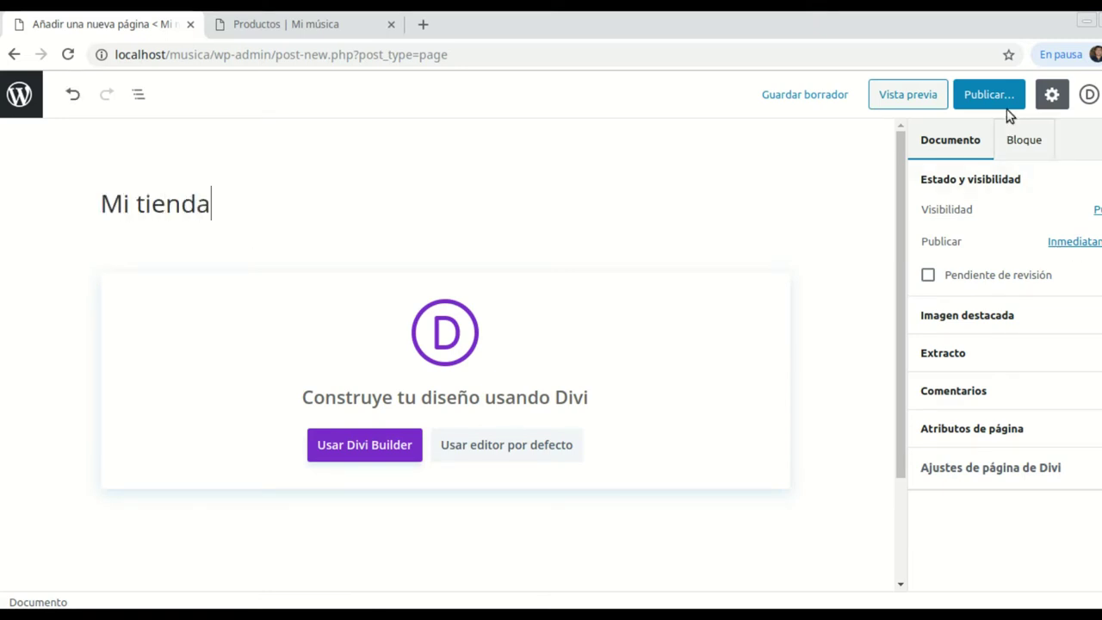
pyautogui.click(1005, 102)
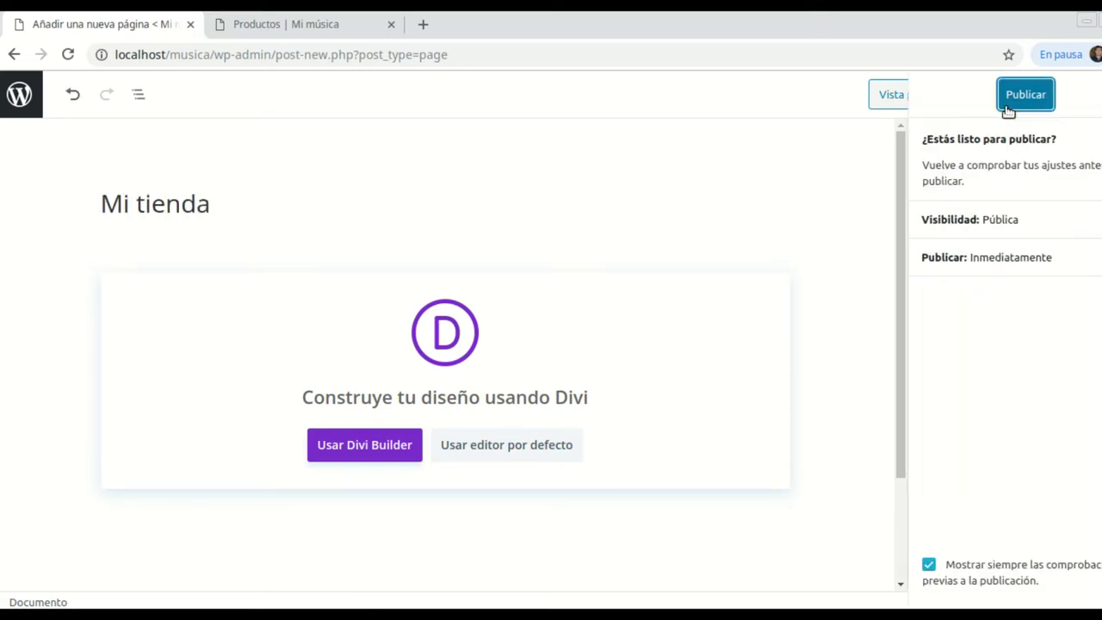
pyautogui.click(1008, 107)
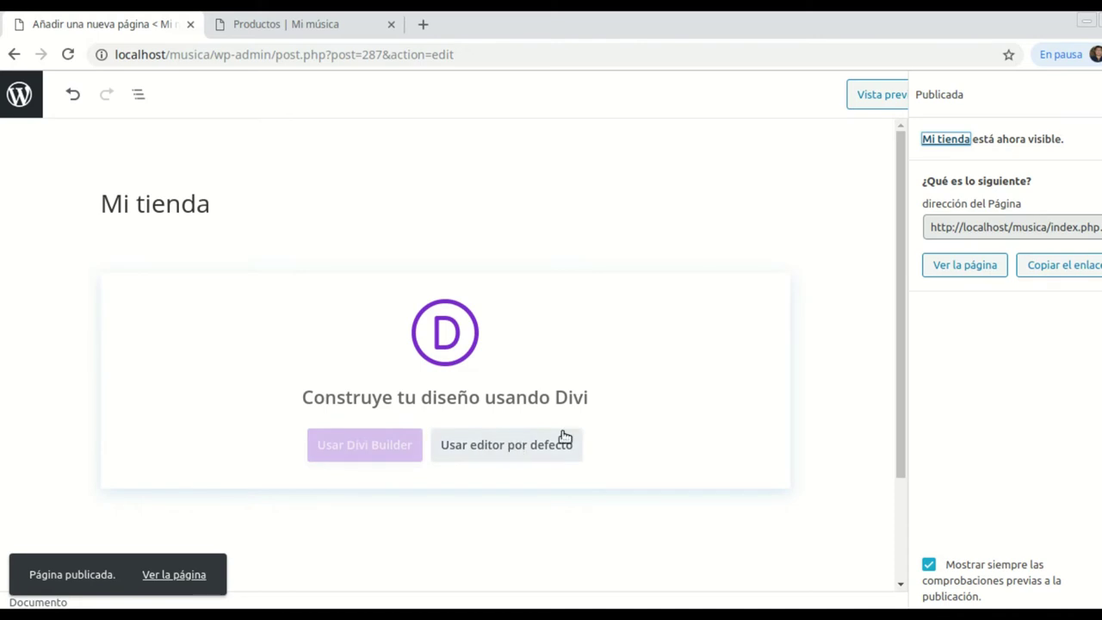
# Step: Edit the page with Divi Builder, build it from scratch and insert a single-column row
pyautogui.click(411, 487)
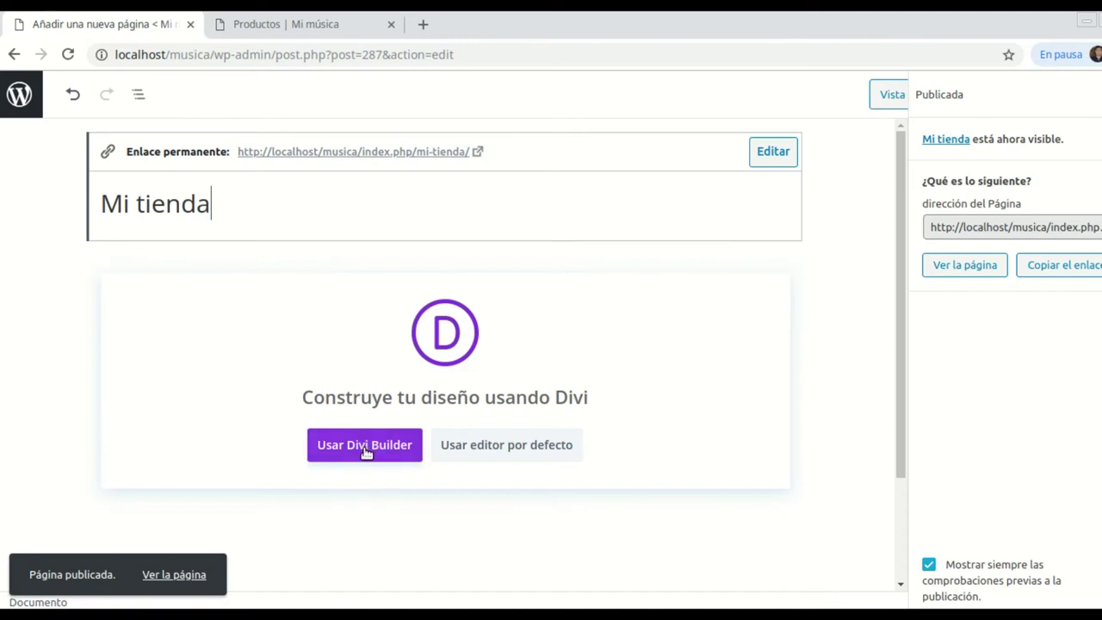
pyautogui.click(362, 448)
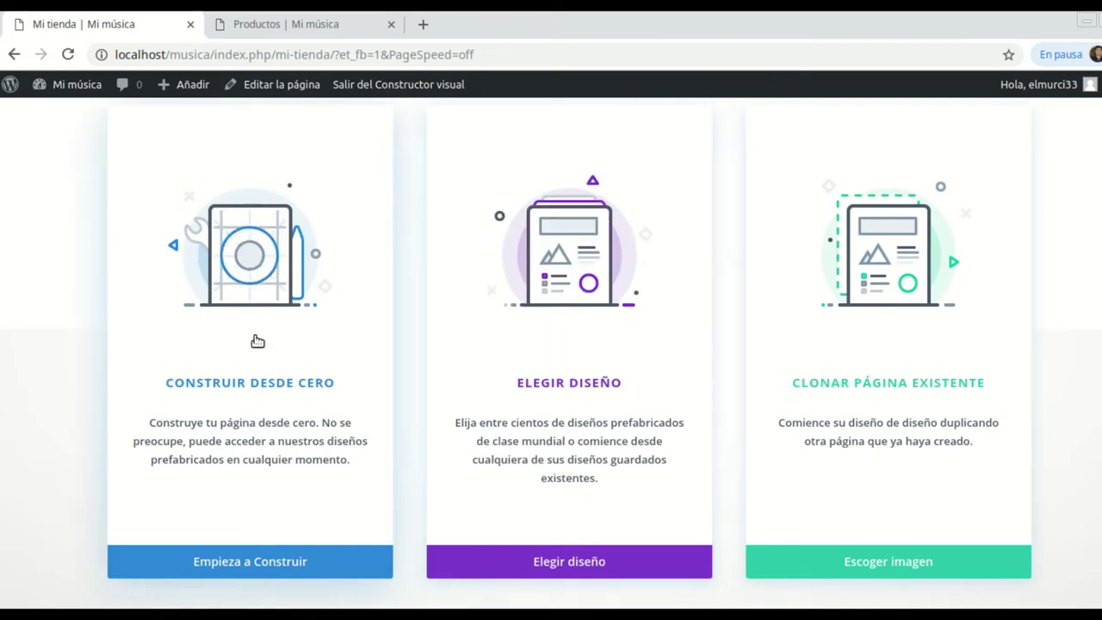
pyautogui.click(259, 380)
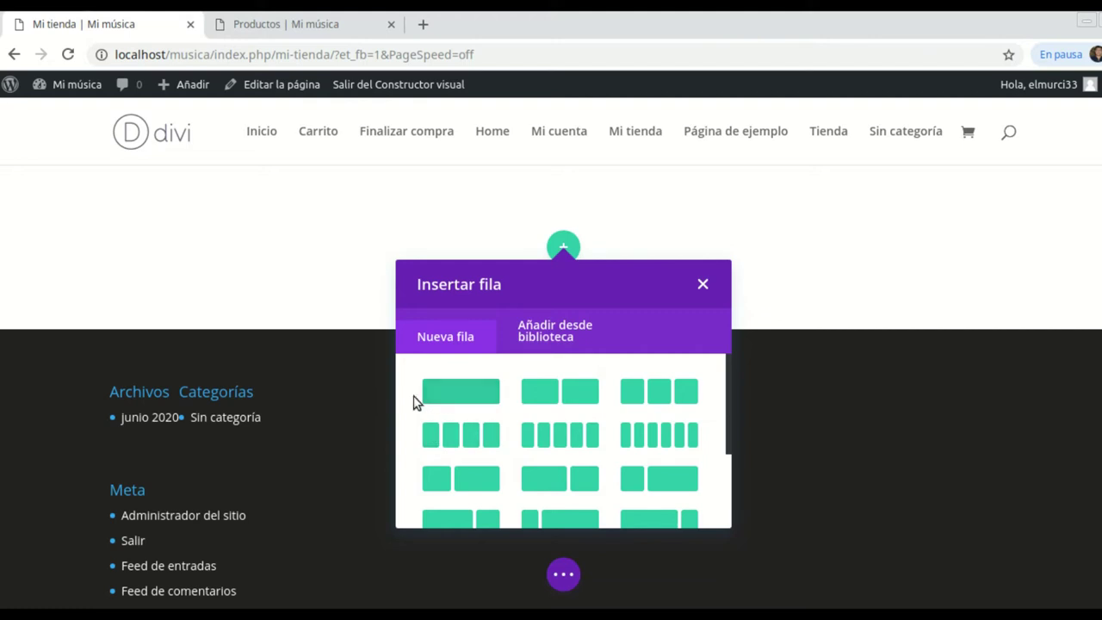
pyautogui.click(457, 398)
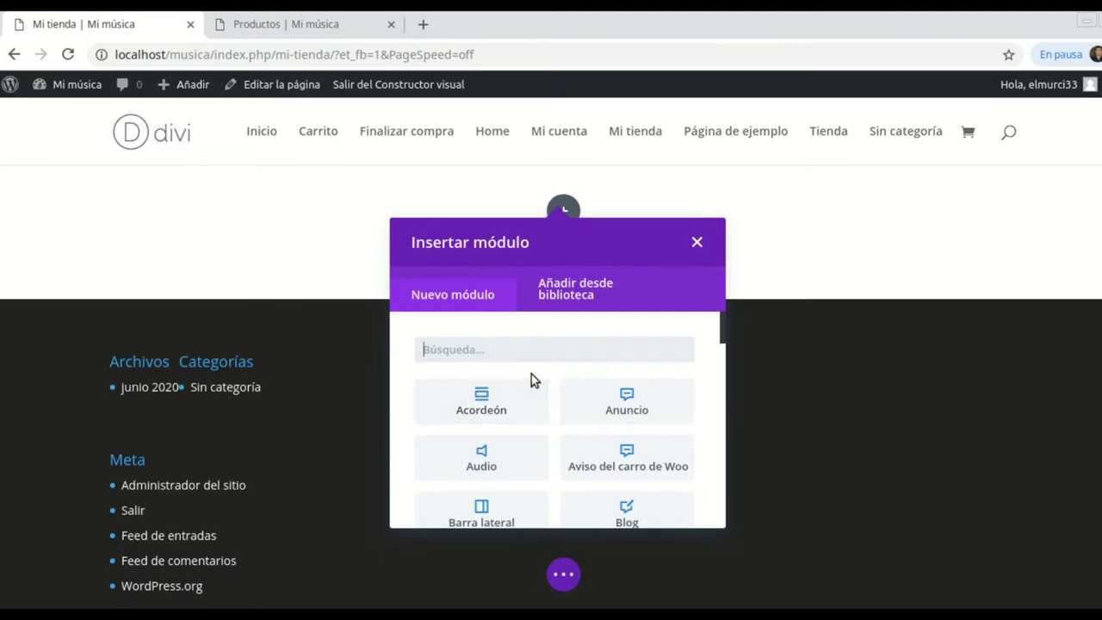
# Step: Insert a Deslizador module into the row and delete its second slide
pyautogui.scroll(-1, 531, 375)
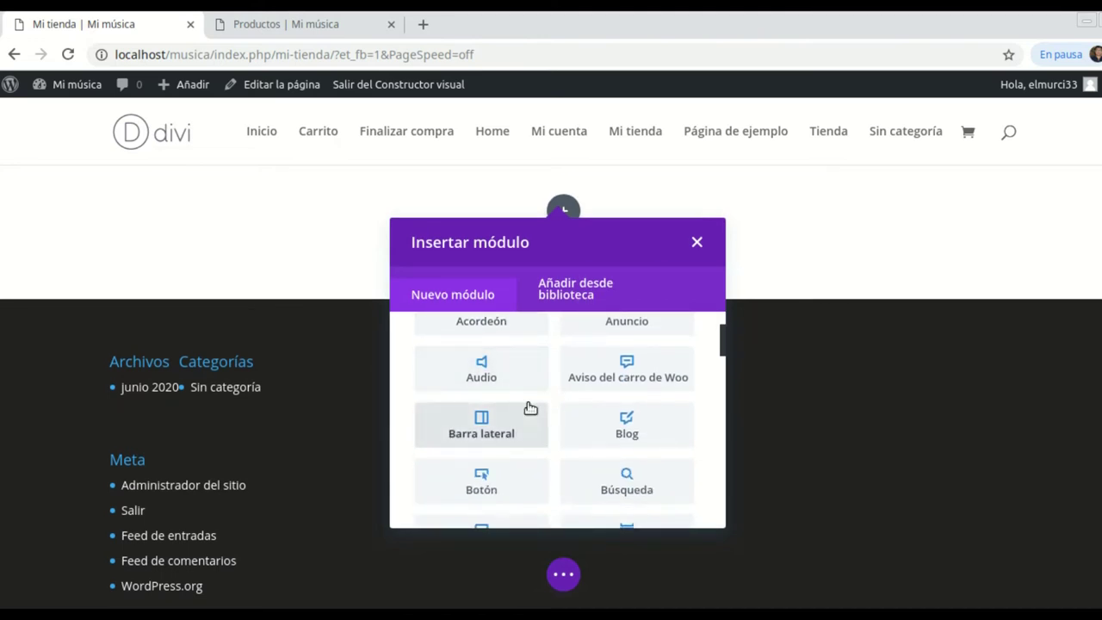
pyautogui.scroll(-3, 530, 408)
pyautogui.scroll(-2, 514, 438)
pyautogui.click(484, 410)
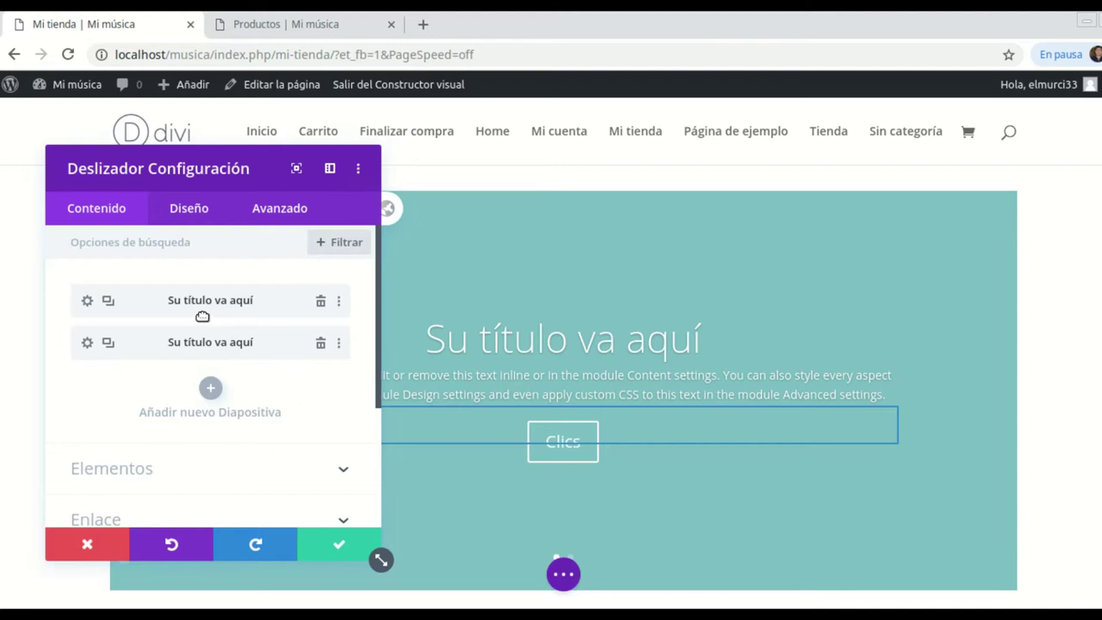
pyautogui.click(320, 346)
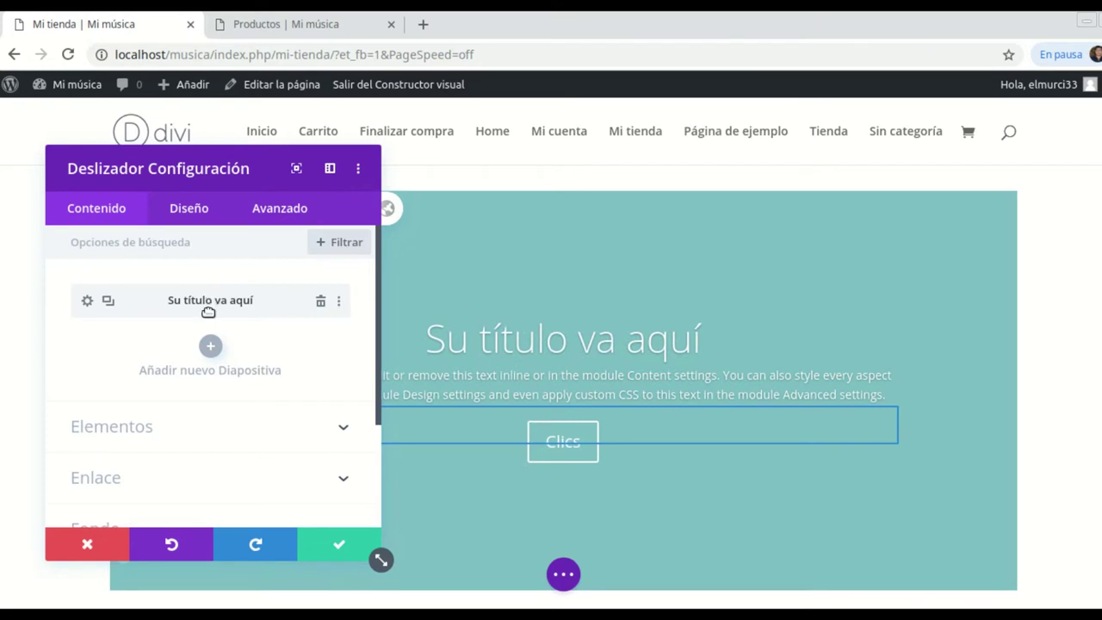
# Step: Open the settings of the slider's only slide and clear its placeholder title
pyautogui.click(87, 302)
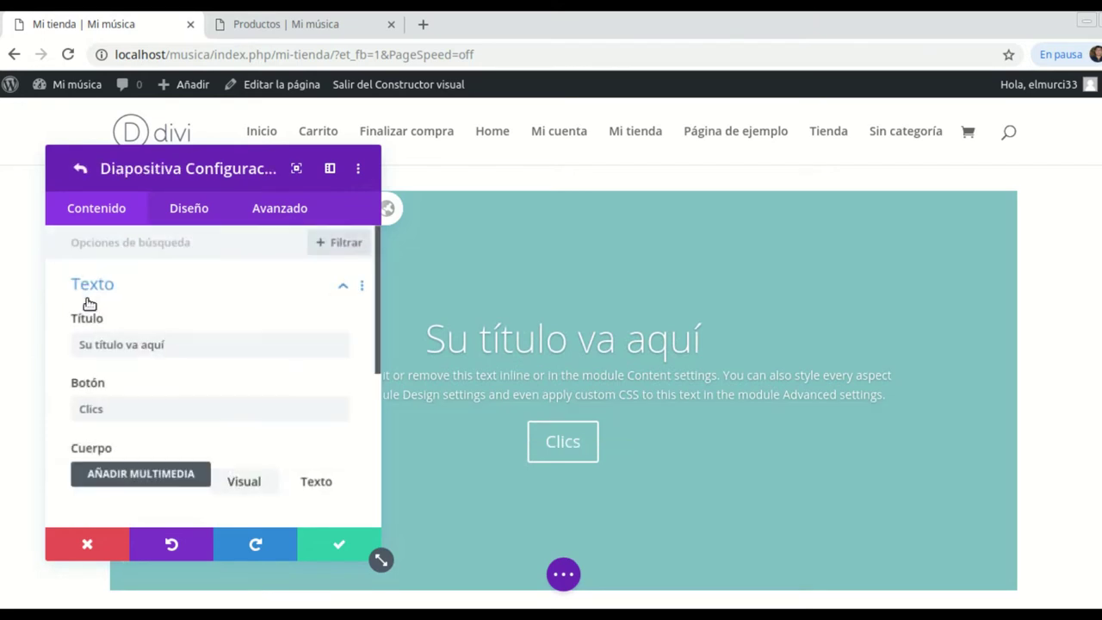
pyautogui.press('BackSpace')
pyautogui.press('BackSpace')
pyautogui.press('BackSpace')
pyautogui.press('BackSpace')
pyautogui.press('BackSpace')
pyautogui.press('BackSpace')
pyautogui.press('BackSpace')
pyautogui.press('BackSpace')
pyautogui.press('BackSpace')
pyautogui.press('BackSpace')
pyautogui.press('BackSpace')
pyautogui.press('BackSpace')
pyautogui.press('BackSpace')
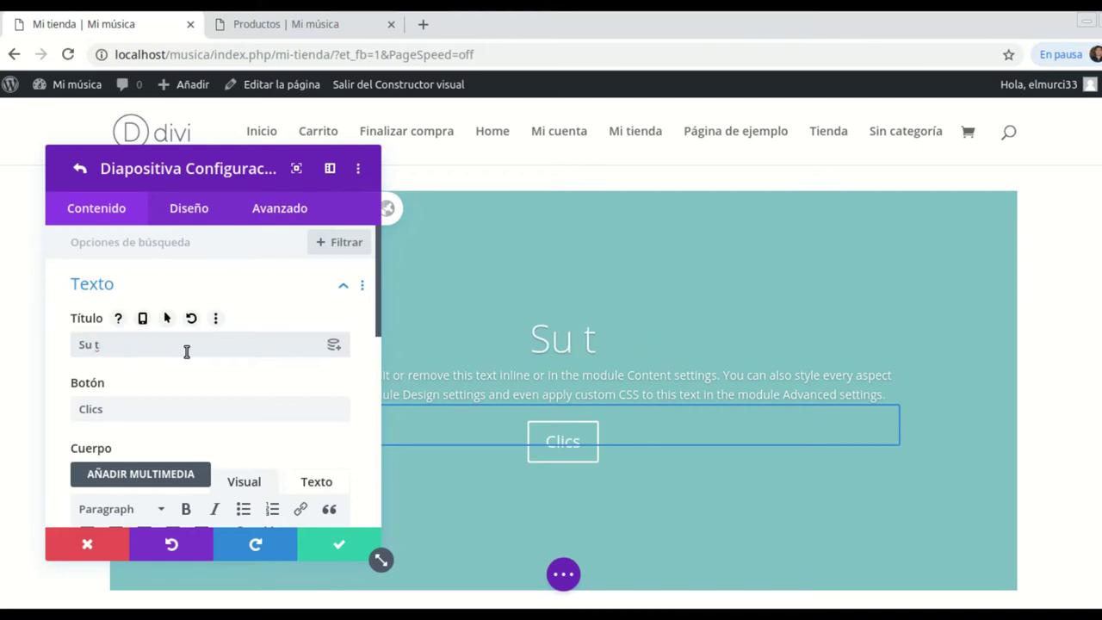
pyautogui.press('BackSpace')
pyautogui.press('BackSpace')
pyautogui.press('BackSpace')
pyautogui.press('BackSpace')
pyautogui.write('Bienve')
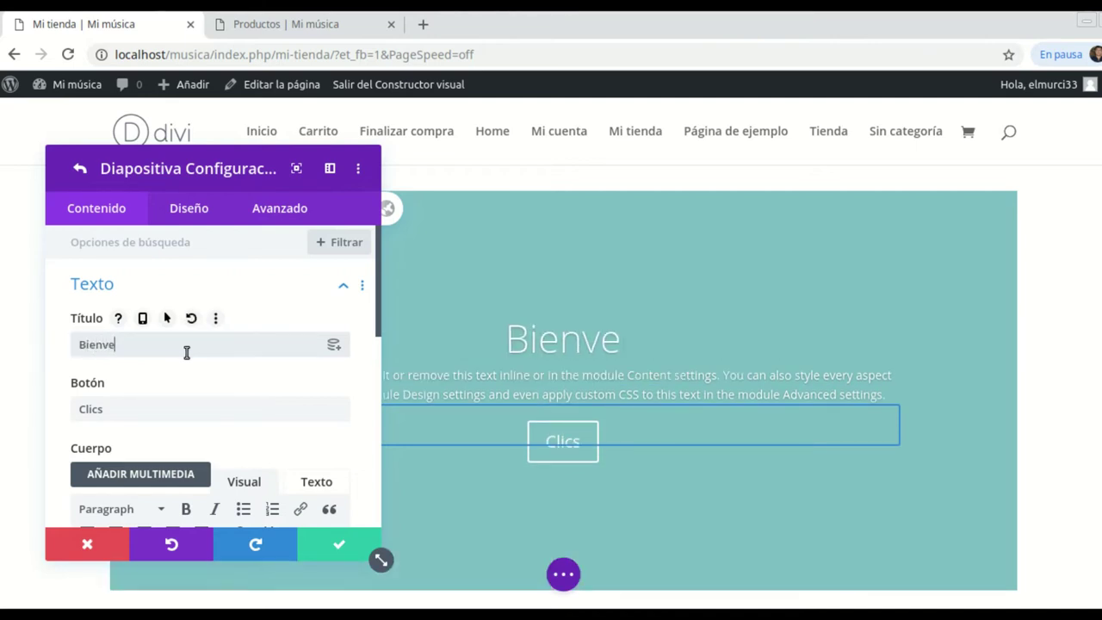
pyautogui.write('nido a mi')
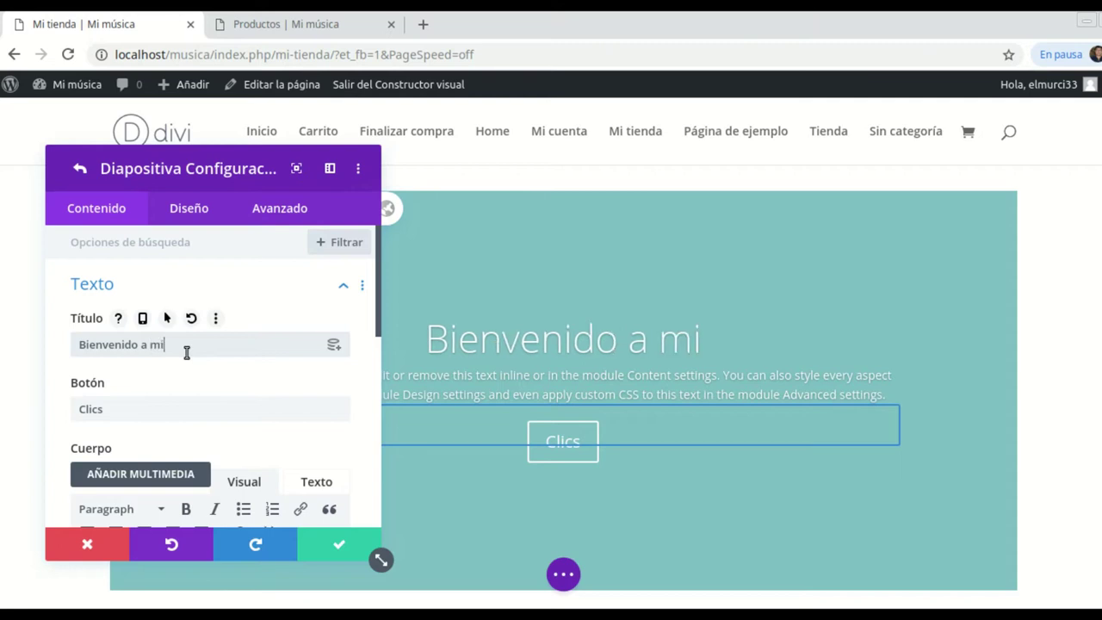
pyautogui.press('BackSpace')
pyautogui.press('BackSpace')
pyautogui.press('BackSpace')
pyautogui.press('BackSpace')
pyautogui.press('BackSpace')
pyautogui.press('BackSpace')
pyautogui.press('BackSpace')
pyautogui.press('BackSpace')
pyautogui.press('BackSpace')
pyautogui.press('BackSpace')
pyautogui.press('BackSpace')
pyautogui.press('BackSpace')
pyautogui.press('BackSpace')
pyautogui.press('BackSpace')
pyautogui.press('BackSpace')
pyautogui.press('BackSpace')
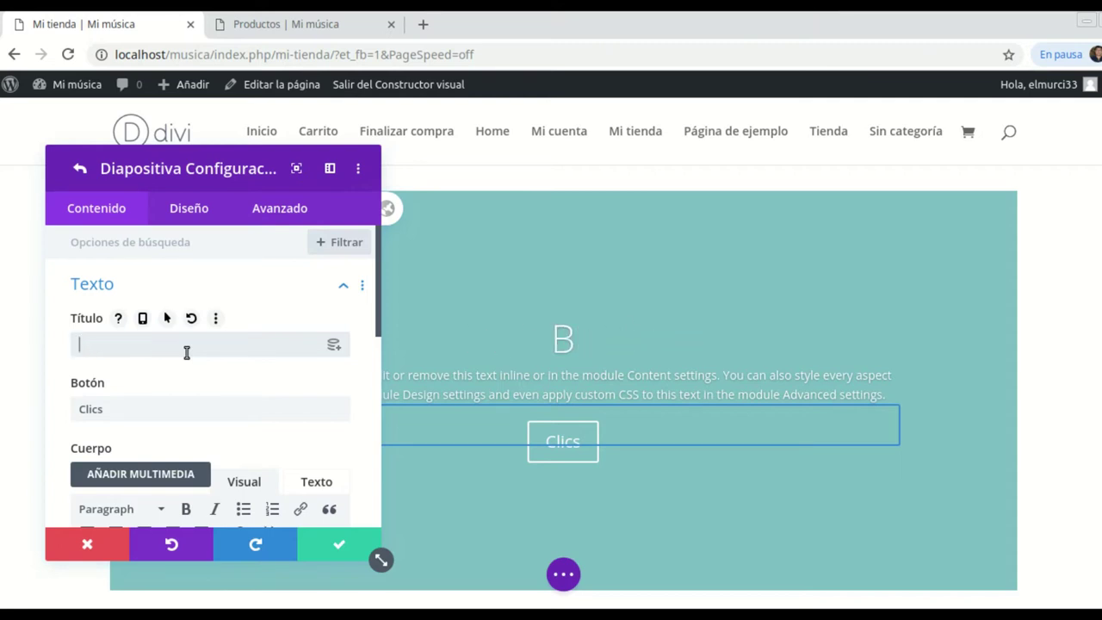
# Step: Enter "BIENVENIDO A MI TIENDA" as the slide's title
pyautogui.write('BIEN')
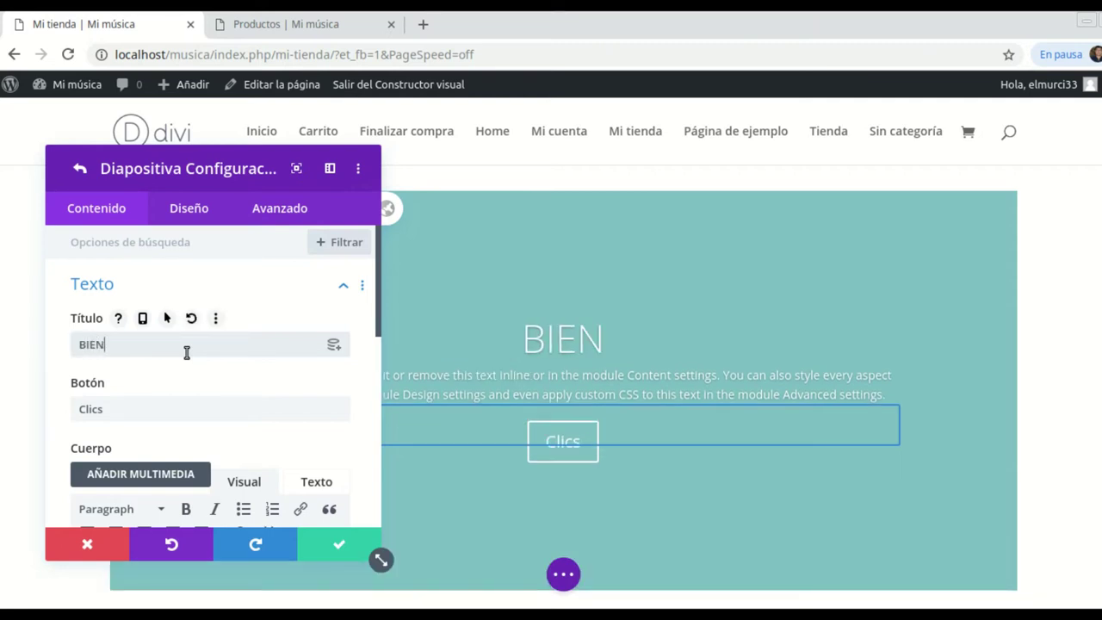
pyautogui.write('VENIDO A ')
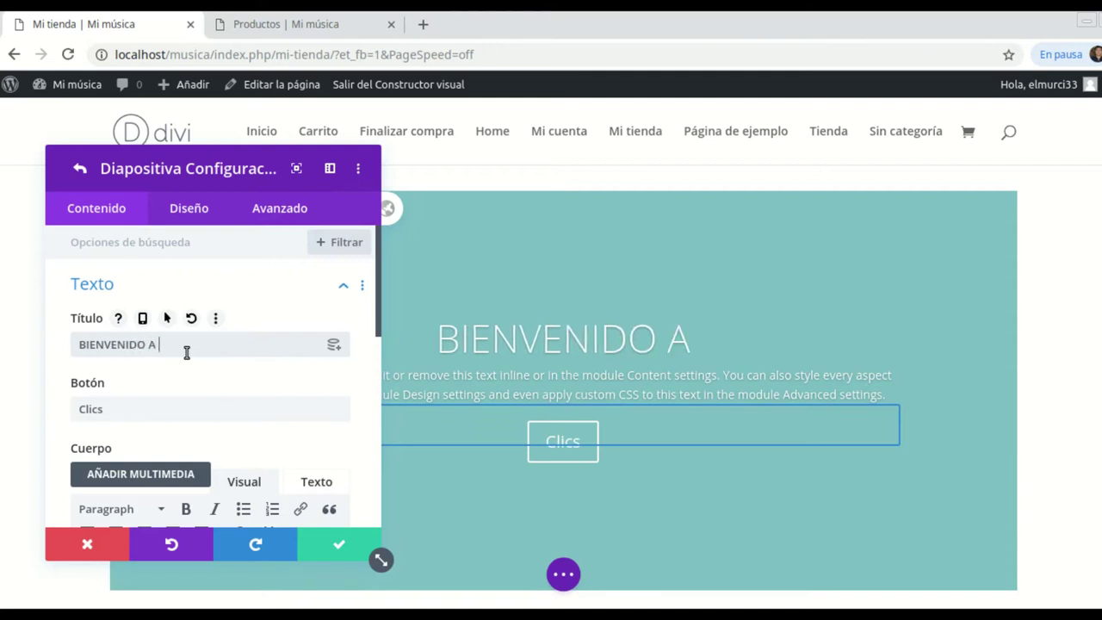
pyautogui.write('MI TIENDA')
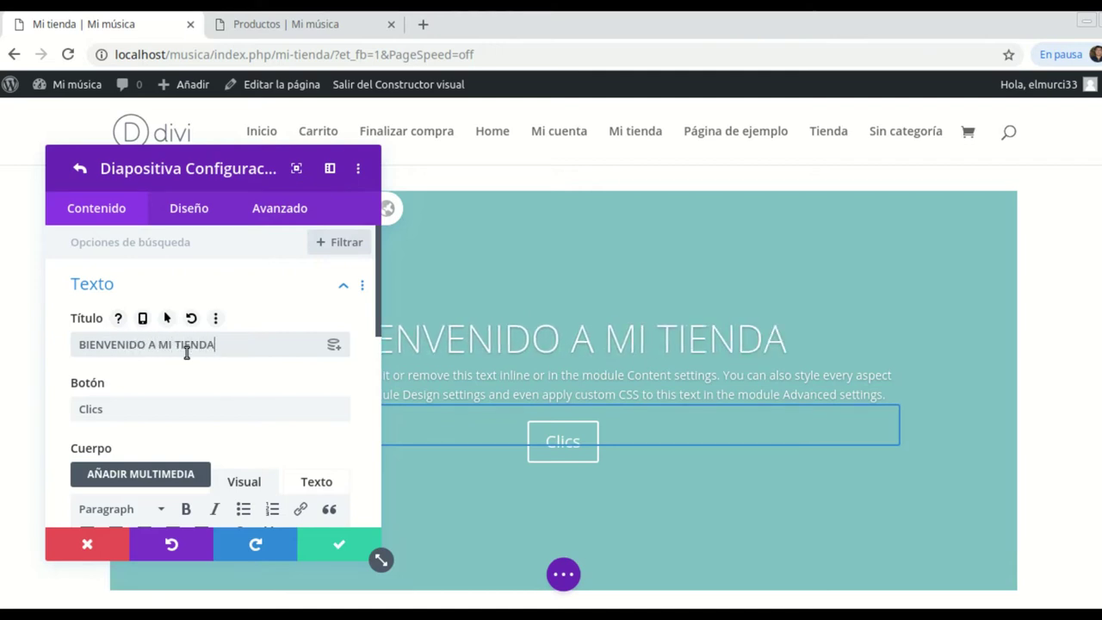
# Step: Remove the slide's button text and delete the body text from "You can also style every aspect" to the end
pyautogui.doubleClick(123, 410)
pyautogui.press('BackSpace')
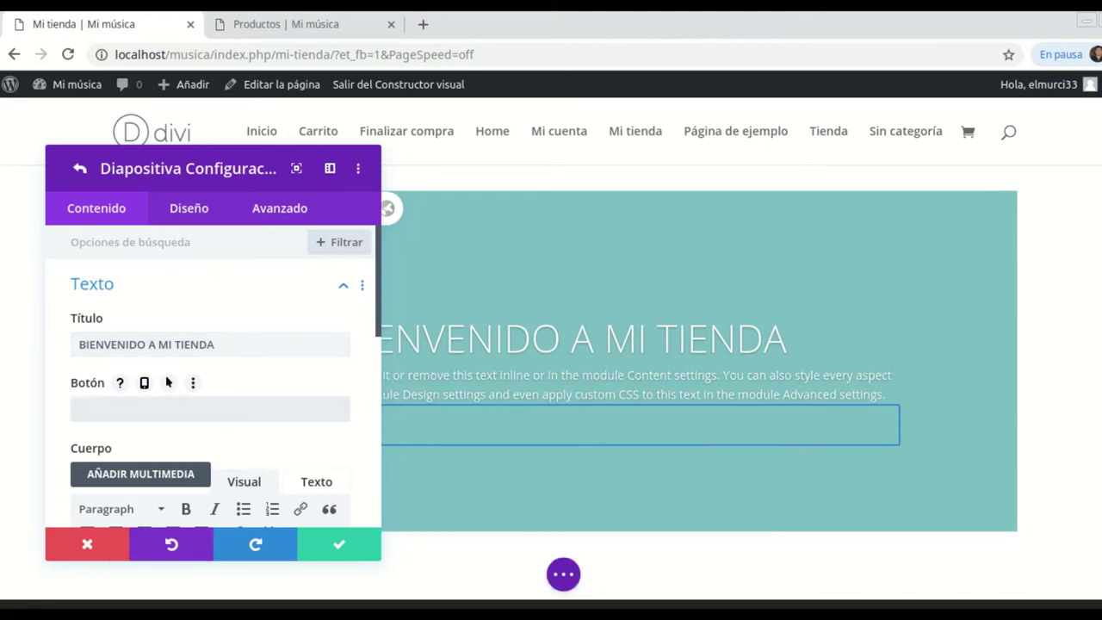
pyautogui.scroll(-4, 229, 450)
pyautogui.scroll(-2, 229, 453)
pyautogui.moveTo(138, 433); pyautogui.dragTo(302, 360)
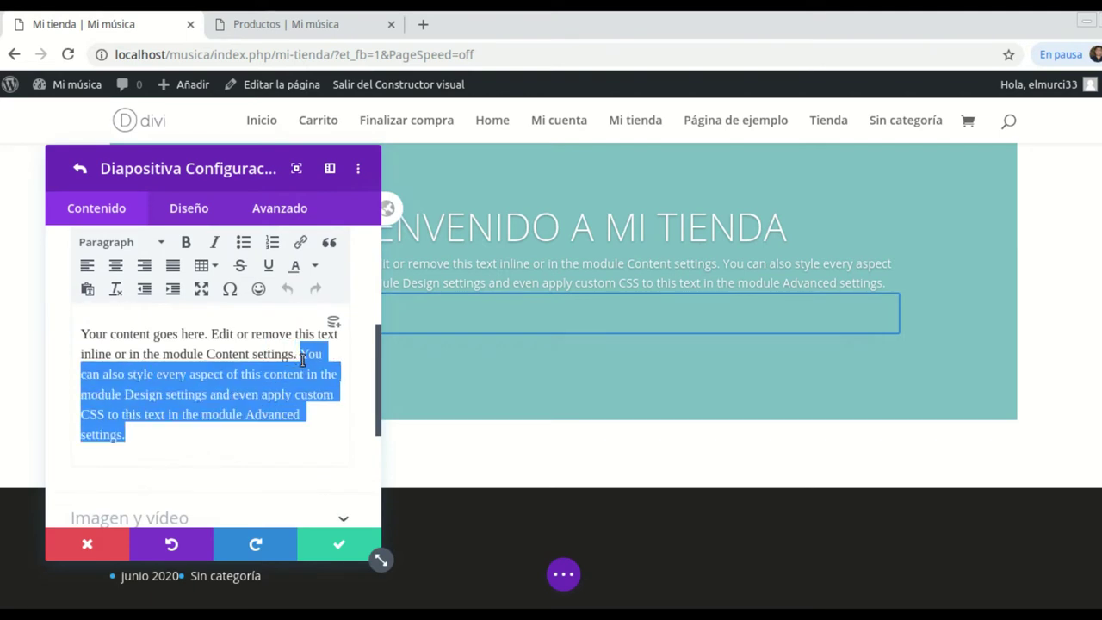
pyautogui.write('}')
pyautogui.hotkey('ctrl', 'z')
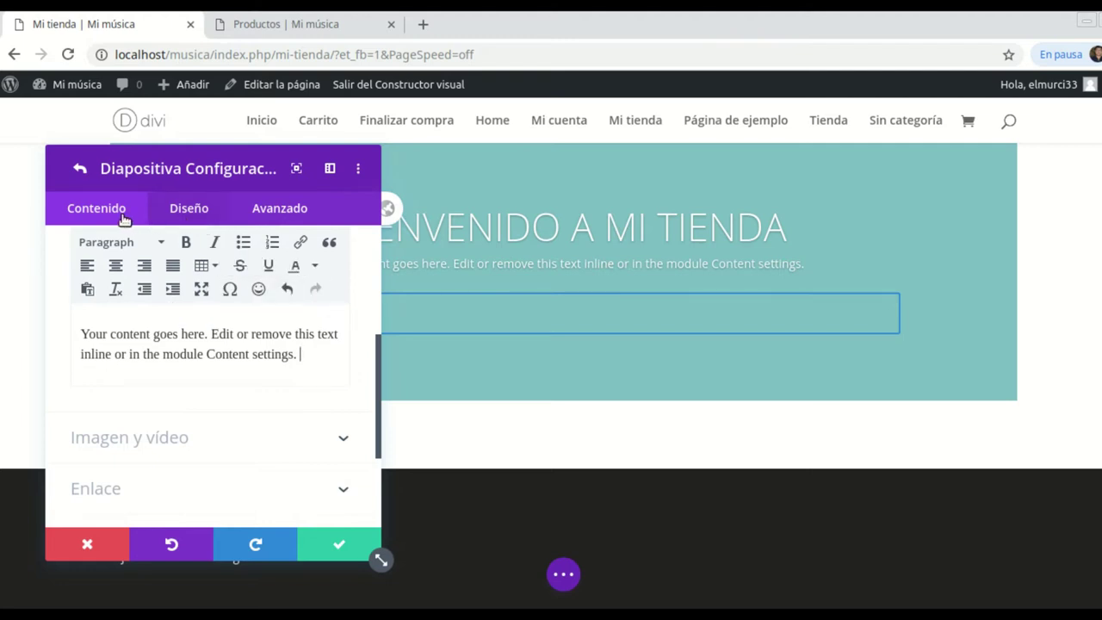
# Step: Set the slide's background image to the hand-tools photo hardware-59.jpg from the media library
pyautogui.scroll(-3, 167, 344)
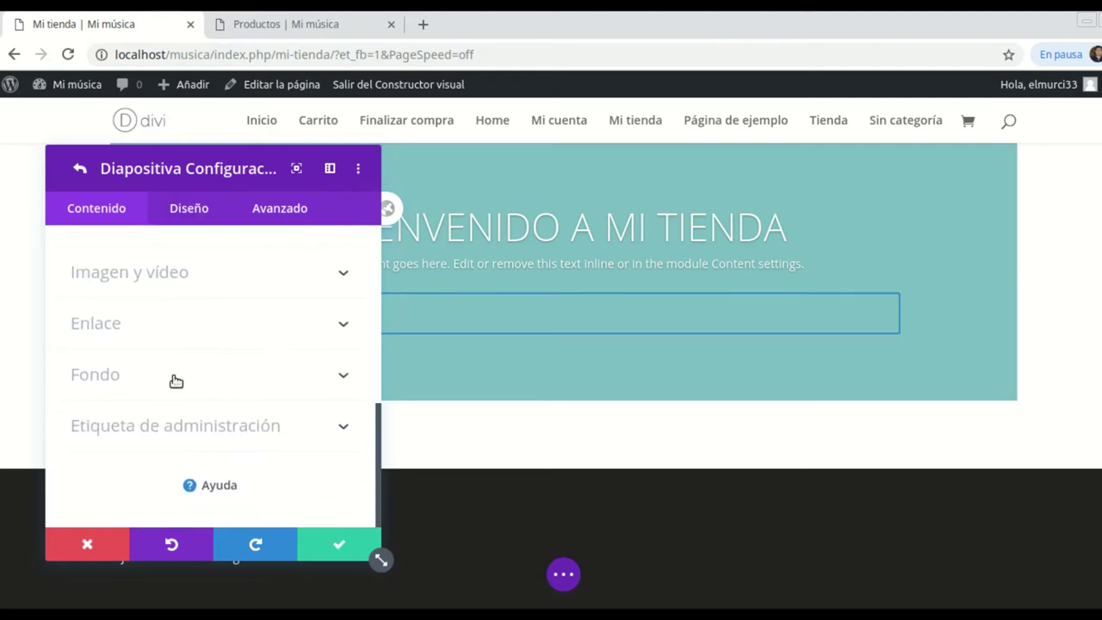
pyautogui.click(253, 380)
pyautogui.scroll(2, 214, 436)
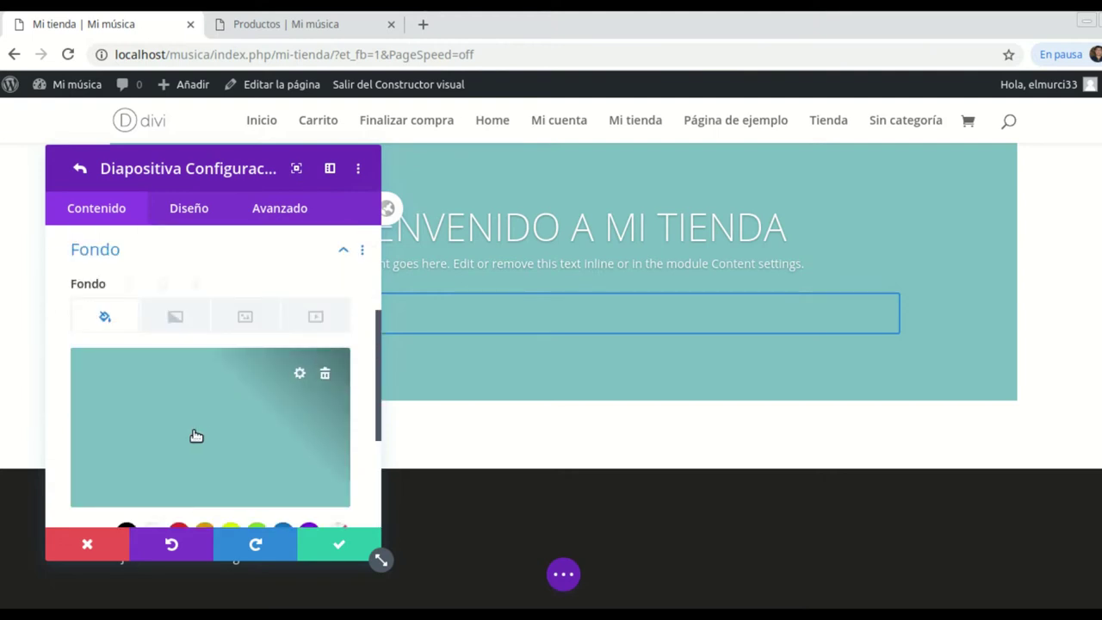
pyautogui.scroll(-2, 184, 422)
pyautogui.scroll(2, 207, 356)
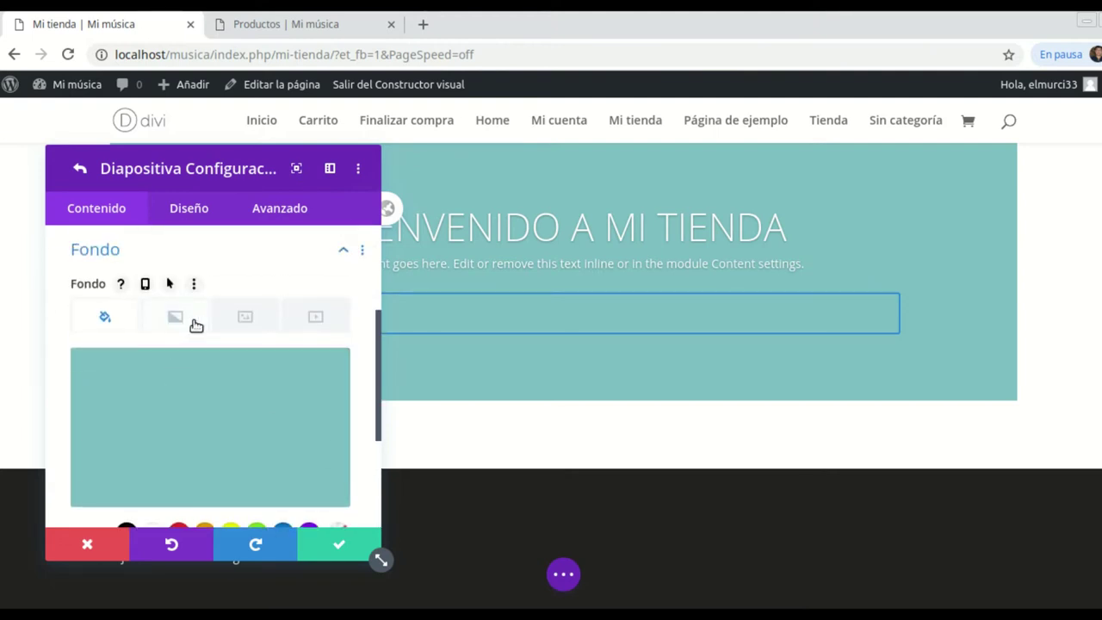
pyautogui.click(243, 318)
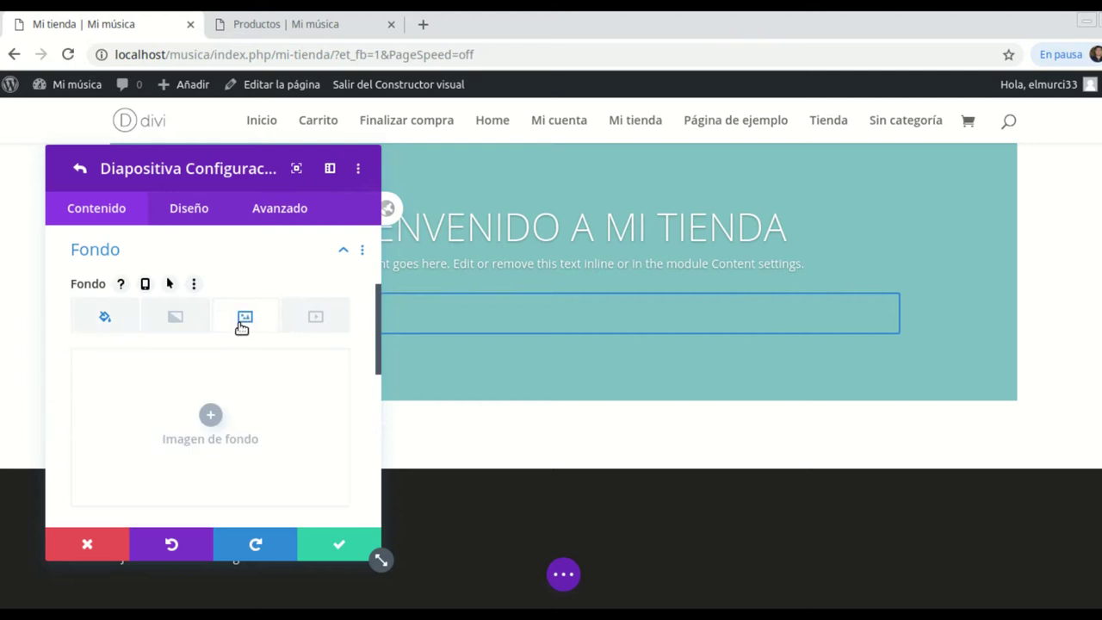
pyautogui.click(210, 417)
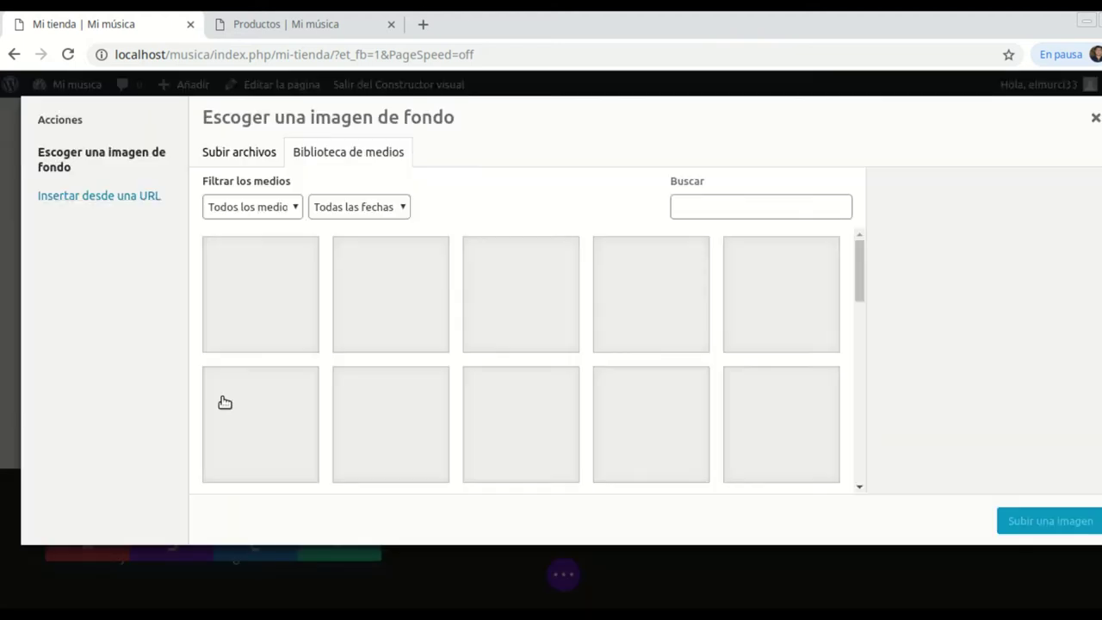
pyautogui.scroll(-3, 534, 344)
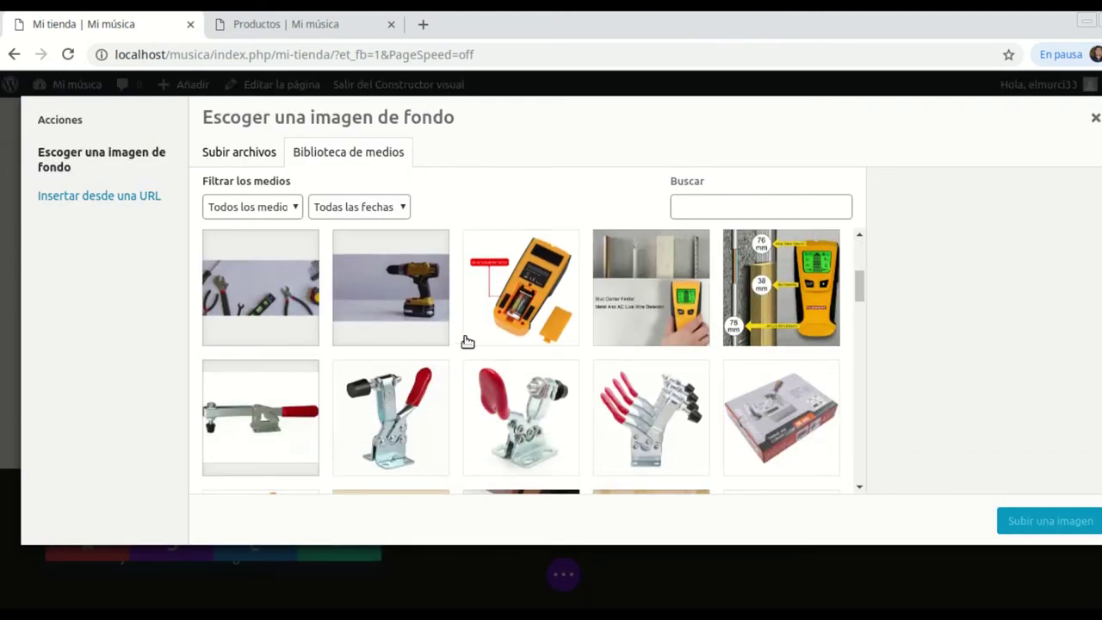
pyautogui.doubleClick(310, 312)
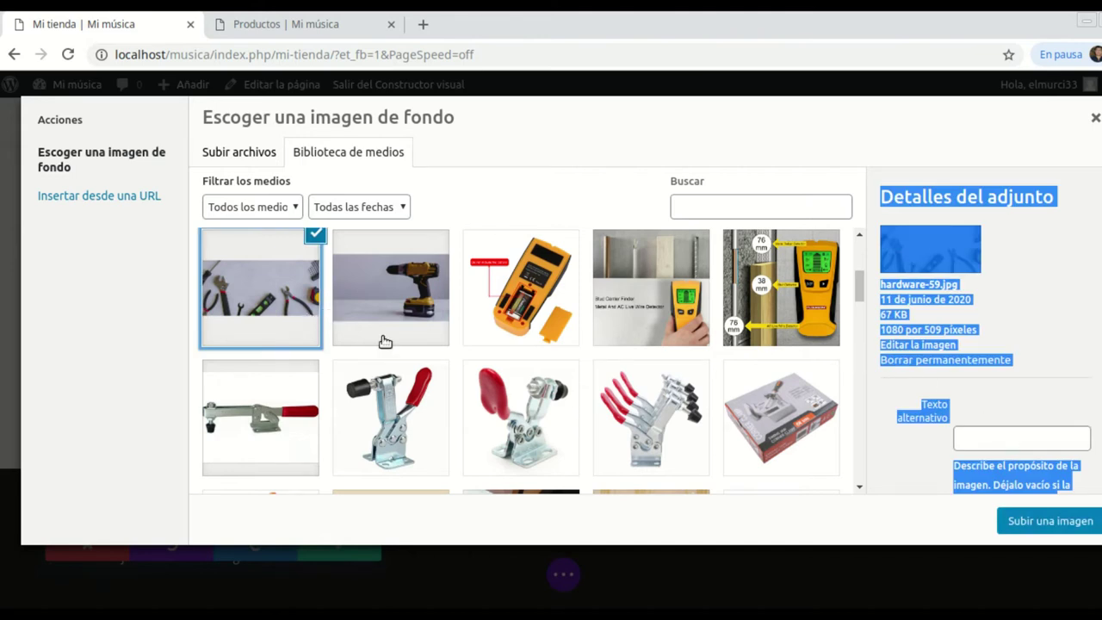
pyautogui.click(242, 303)
pyautogui.doubleClick(299, 293)
pyautogui.click(1029, 514)
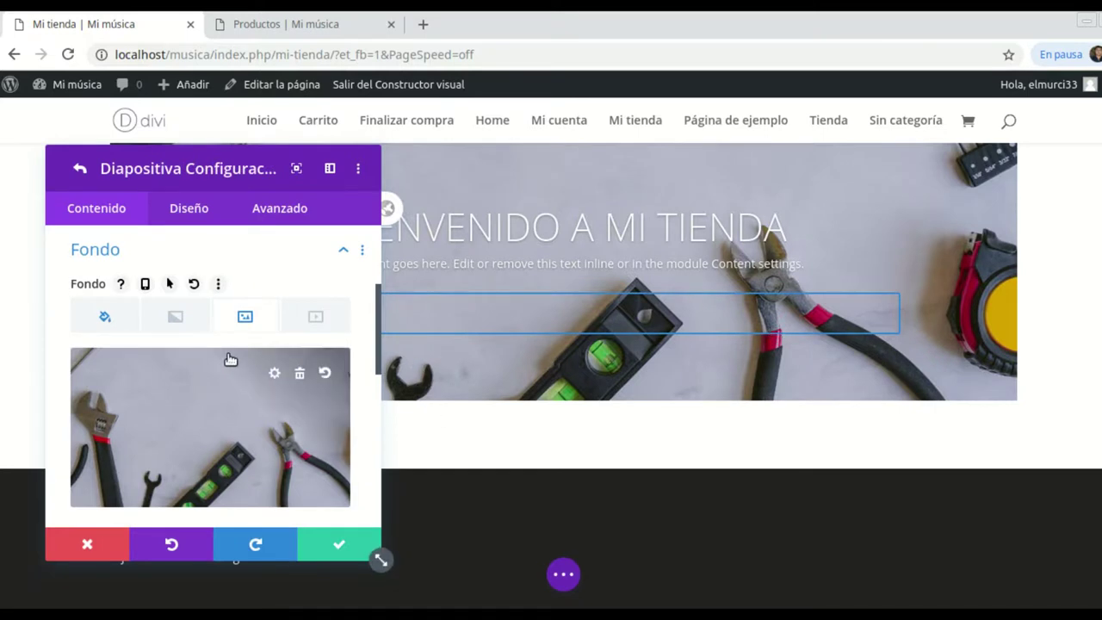
# Step: Review the slide's background image options and its image design settings
pyautogui.scroll(-5, 220, 336)
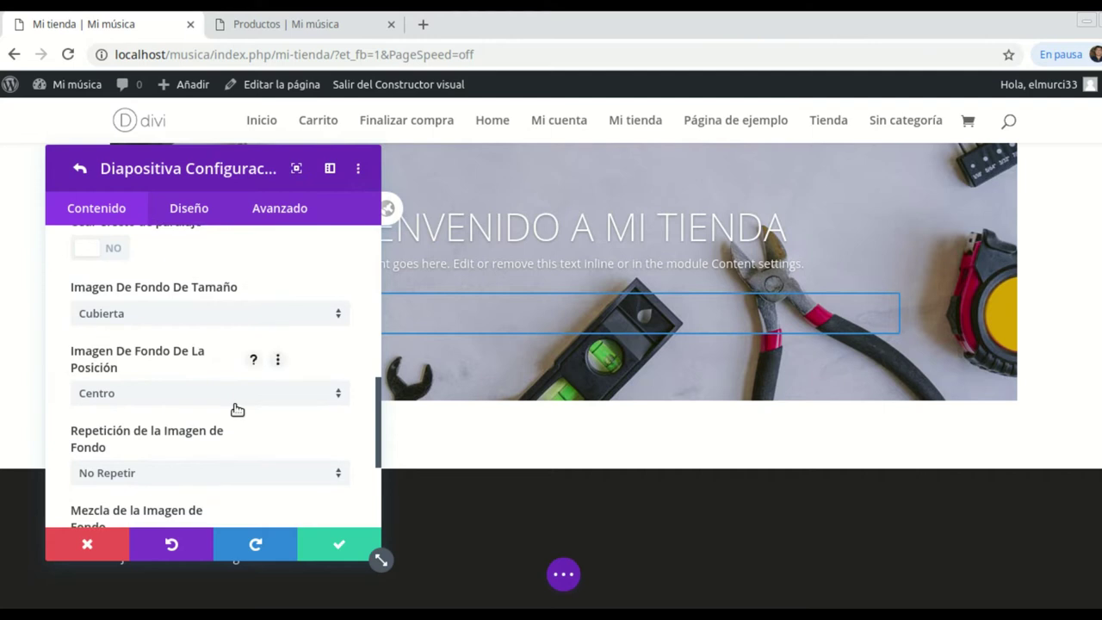
pyautogui.scroll(-4, 195, 370)
pyautogui.scroll(10, 193, 344)
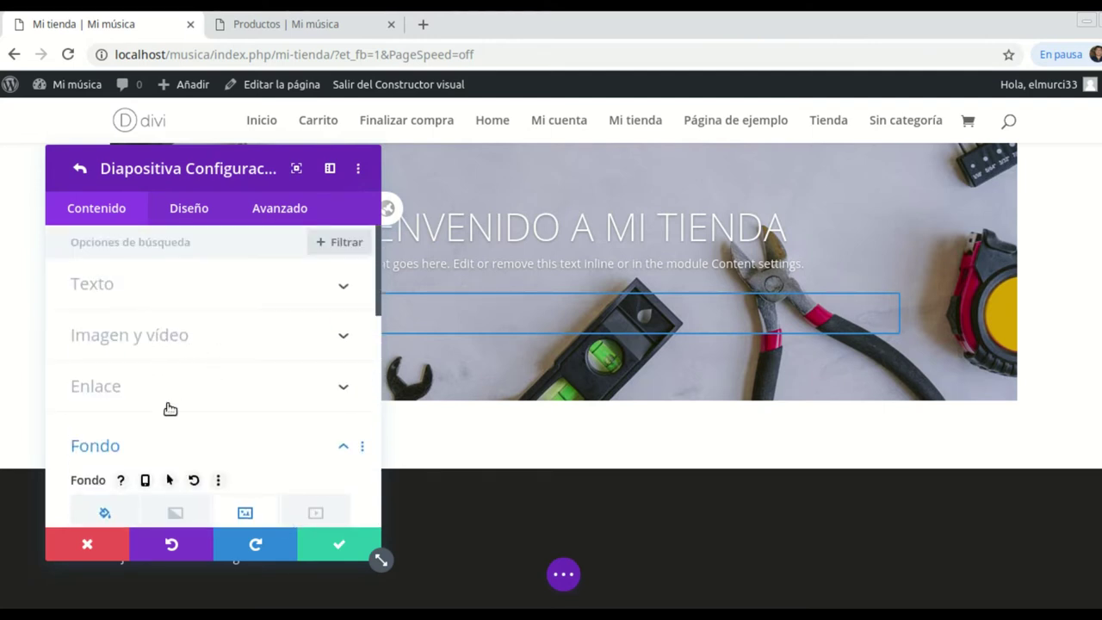
pyautogui.scroll(-1, 170, 409)
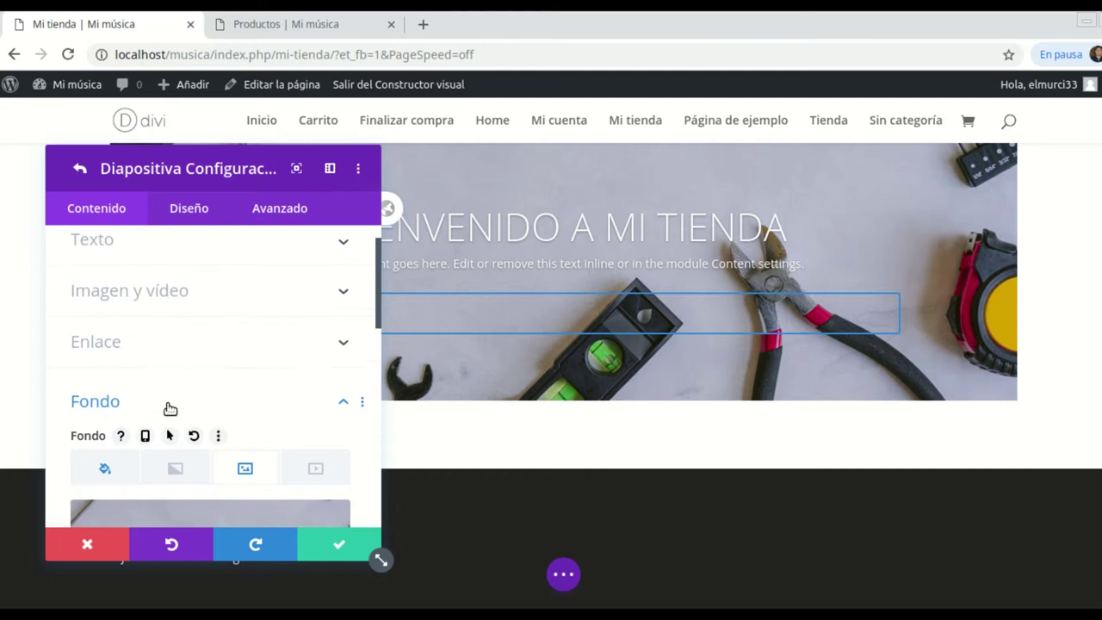
pyautogui.click(184, 212)
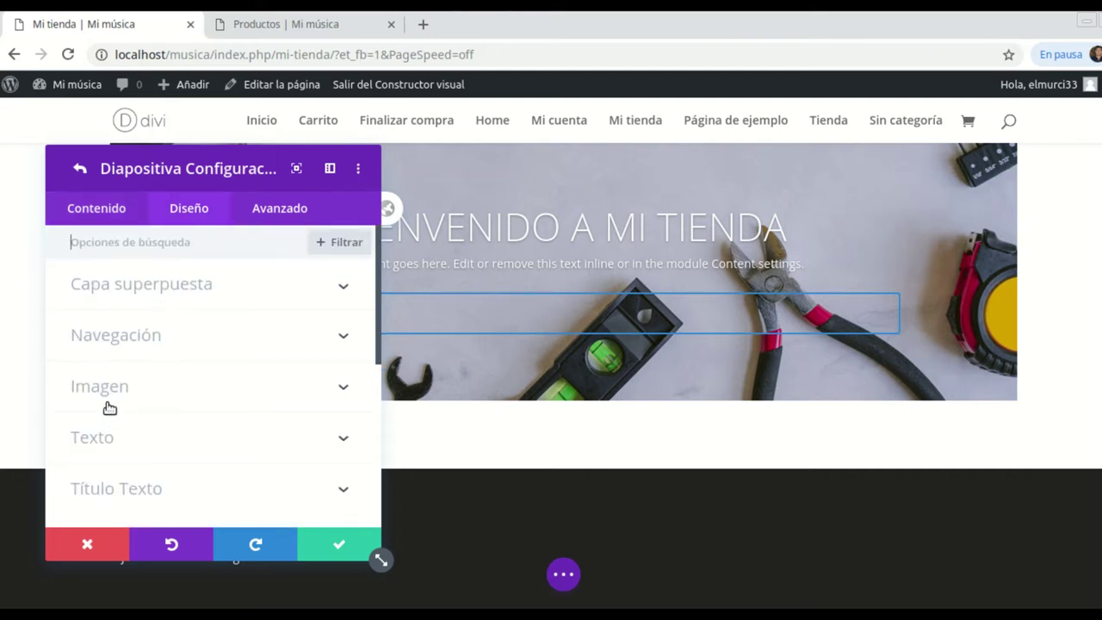
pyautogui.scroll(-1, 220, 371)
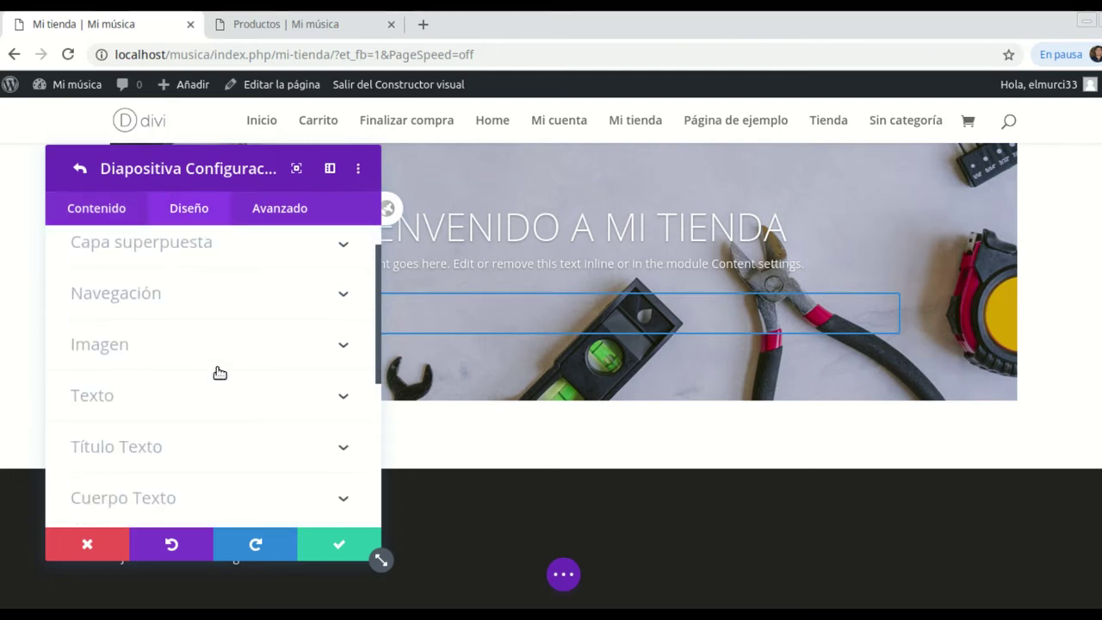
pyautogui.click(347, 348)
pyautogui.scroll(-5, 233, 349)
pyautogui.scroll(3, 232, 370)
pyautogui.click(102, 209)
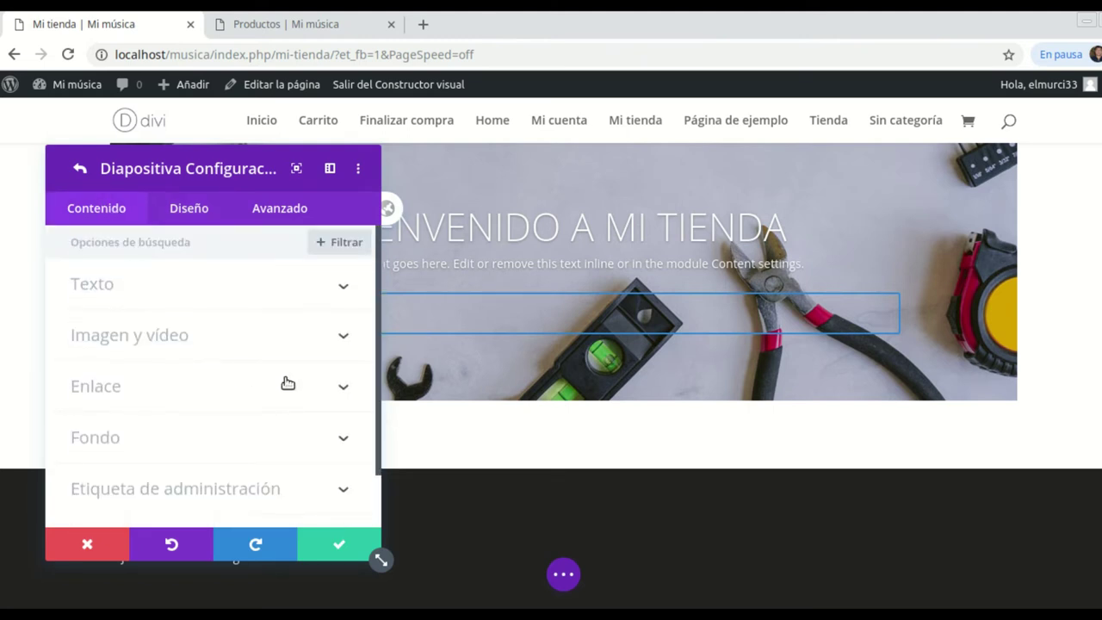
pyautogui.scroll(-2, 270, 388)
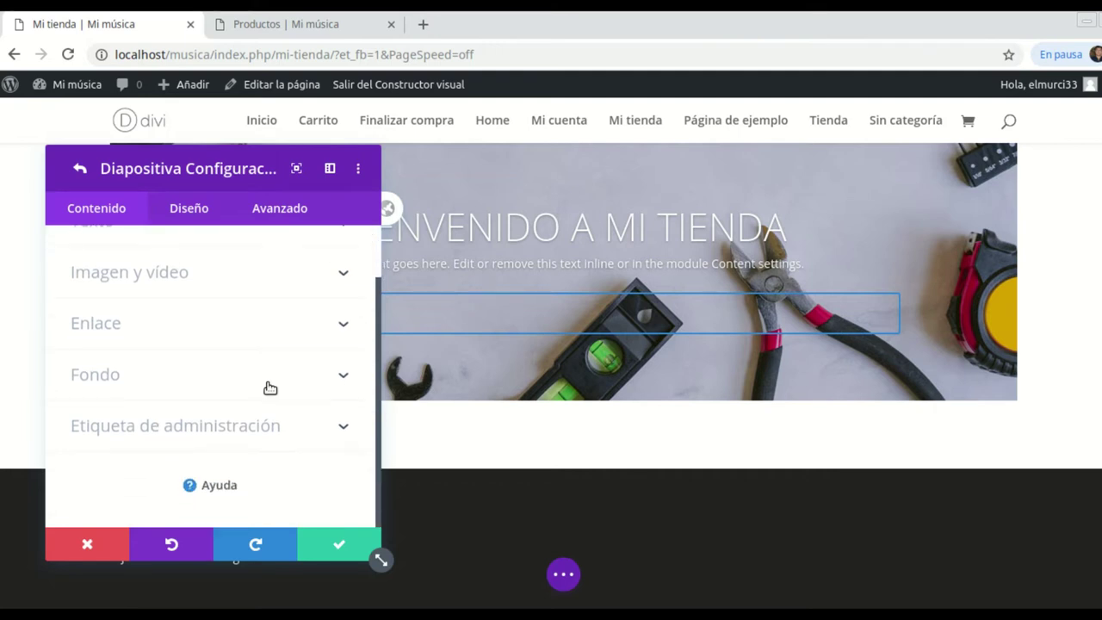
# Step: Enable the slide's background overlay, colour it black with 0.29 opacity, and save the slide settings
pyautogui.click(195, 222)
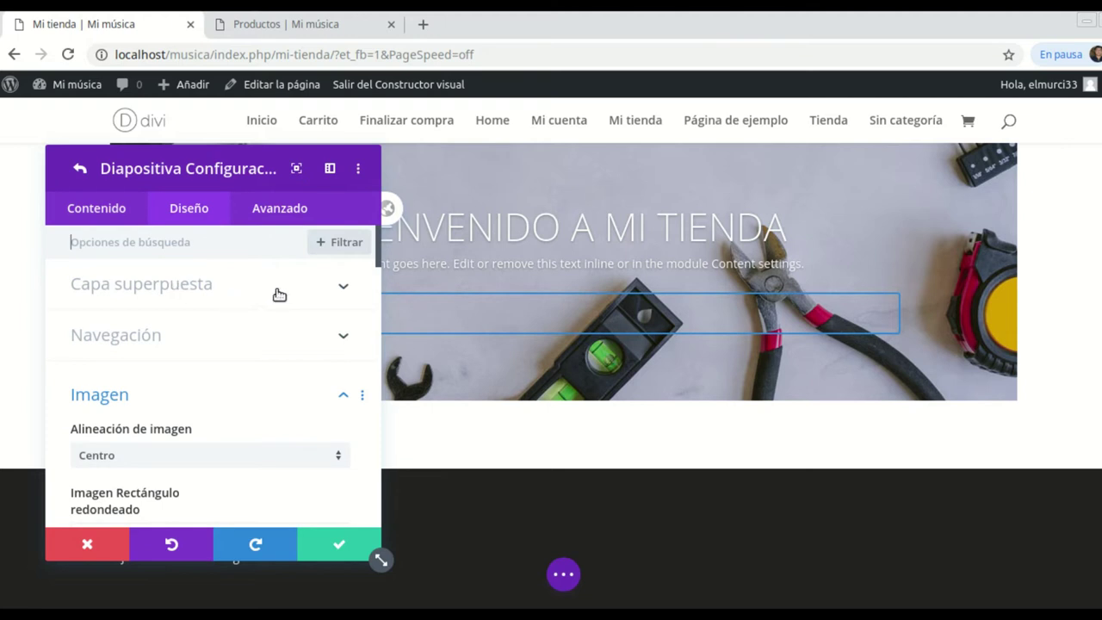
pyautogui.click(342, 283)
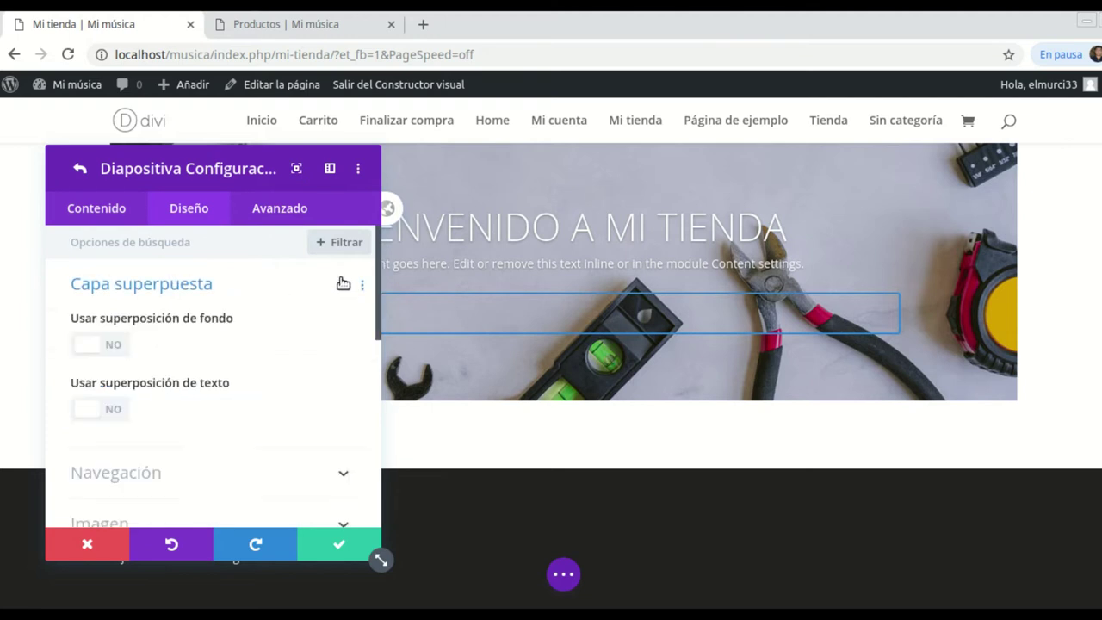
pyautogui.click(119, 345)
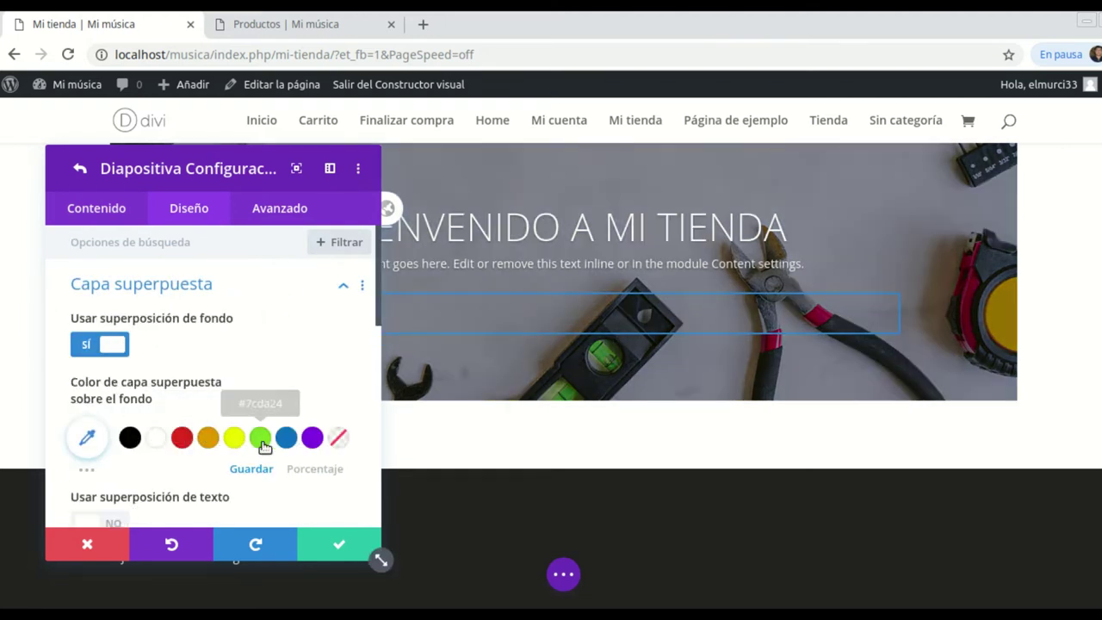
pyautogui.click(261, 440)
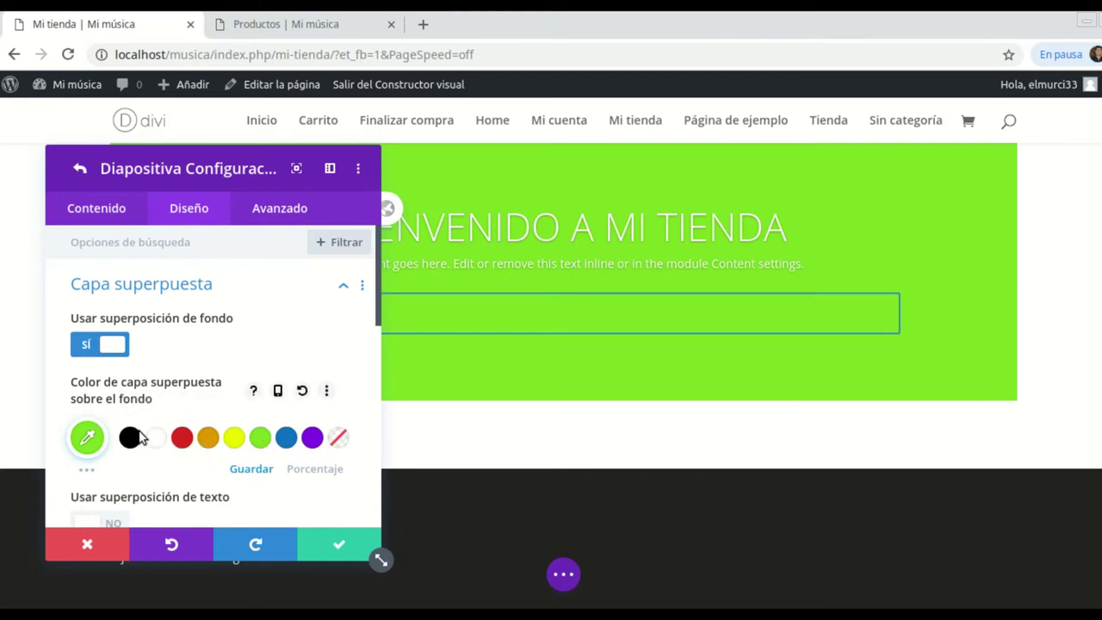
pyautogui.click(135, 437)
pyautogui.click(87, 438)
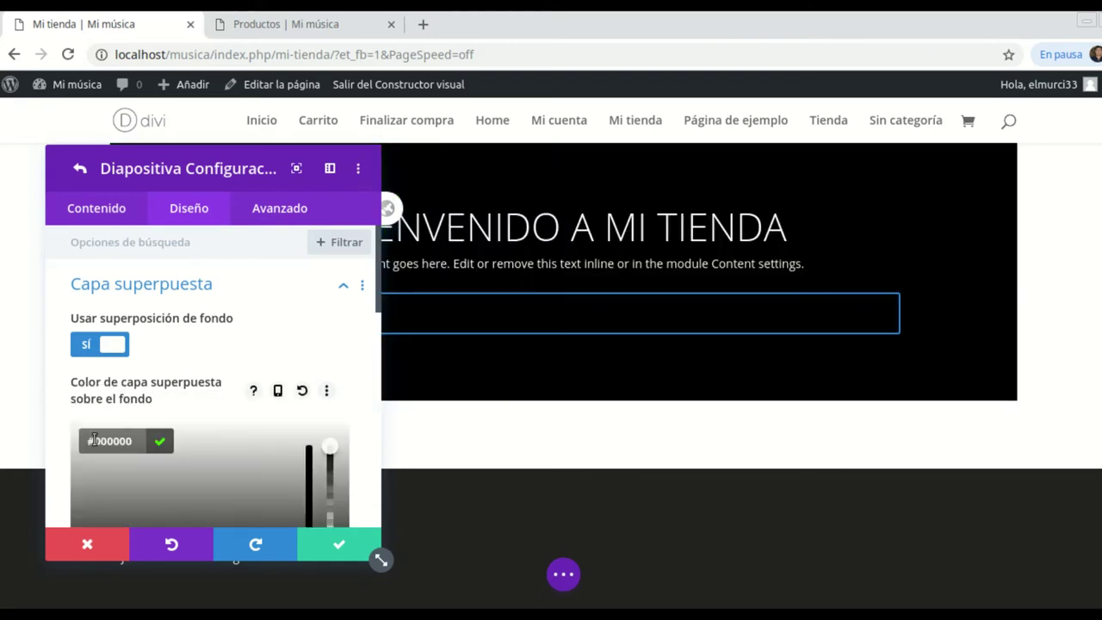
pyautogui.scroll(-2, 330, 392)
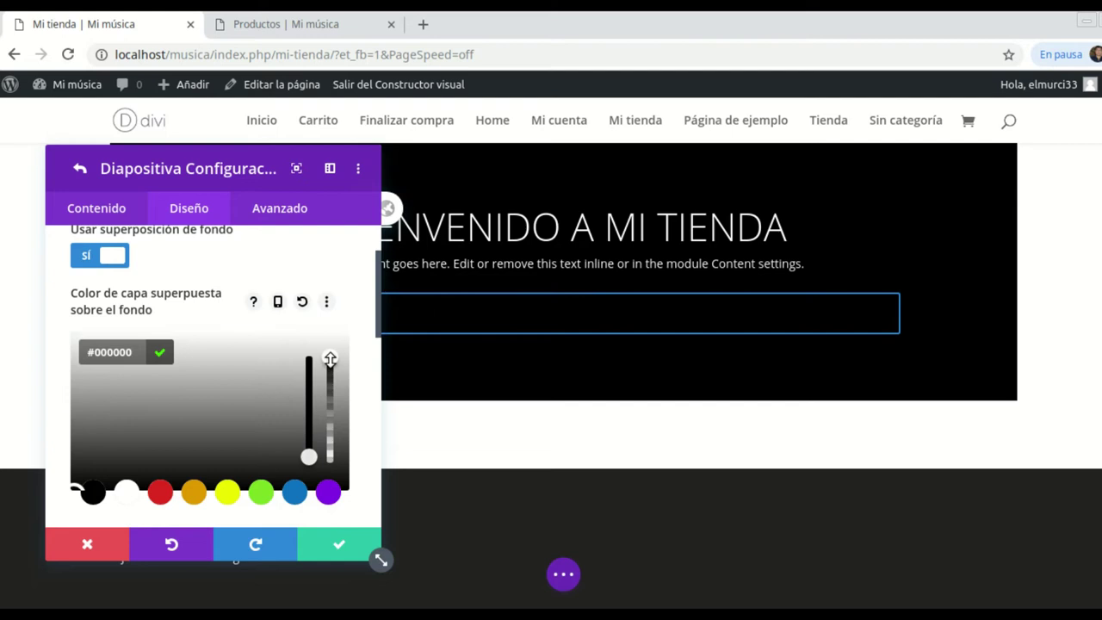
pyautogui.moveTo(329, 358); pyautogui.dragTo(325, 446)
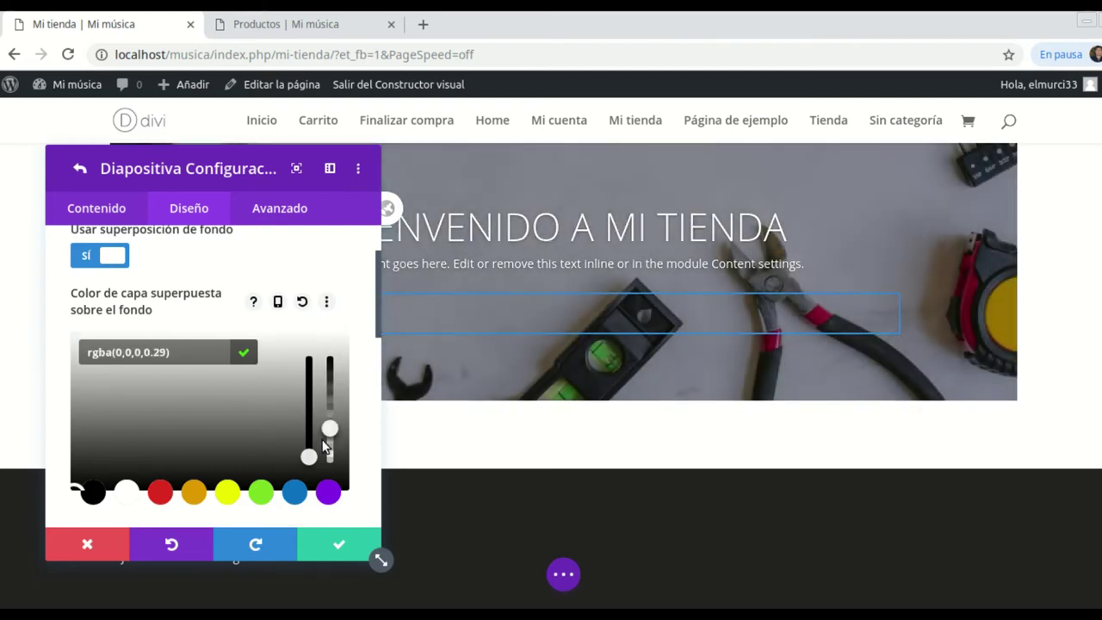
pyautogui.click(313, 547)
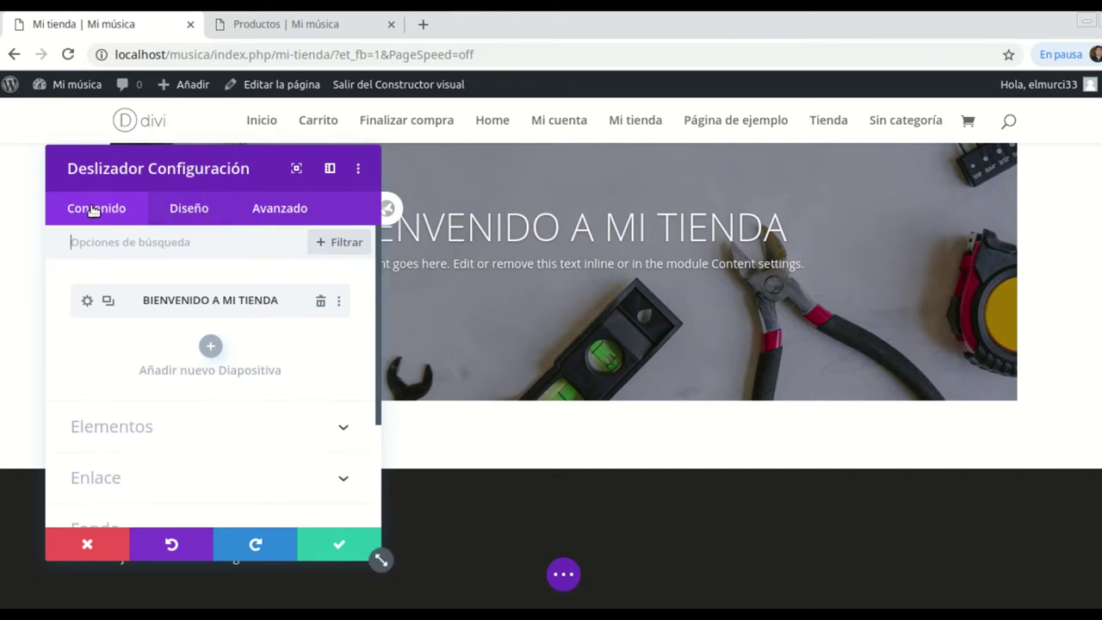
# Step: Duplicate the "BIENVENIDO A MI TIENDA" slide within the slider
pyautogui.click(108, 302)
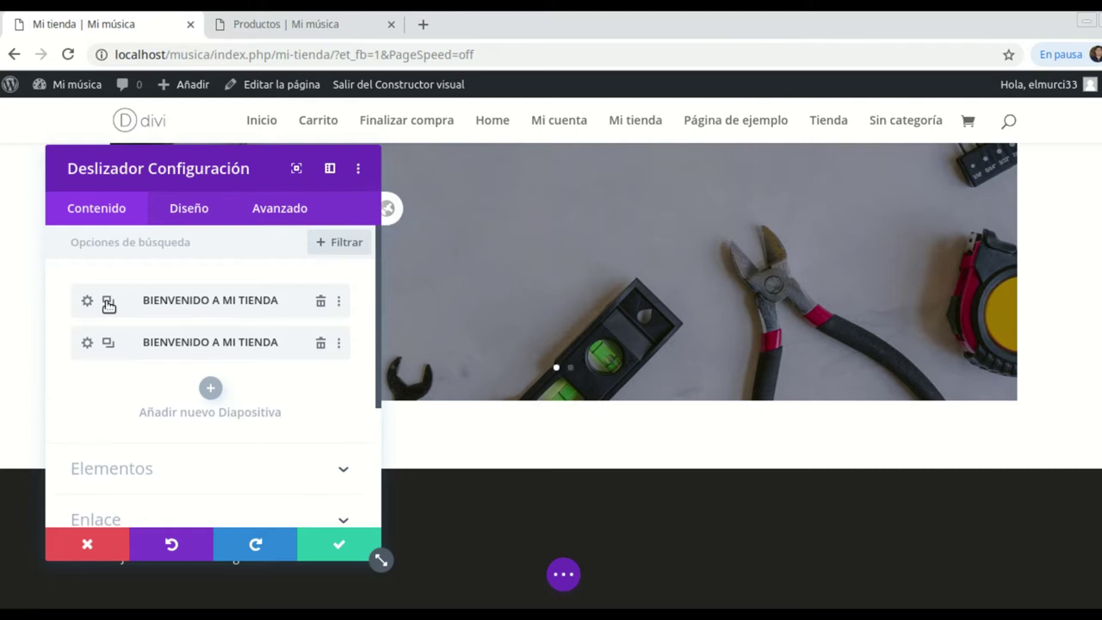
# Step: Duplicate the welcome slide once more, retitle the second slide "LAS MEJORES OFERTAS" and save that slide
pyautogui.click(108, 303)
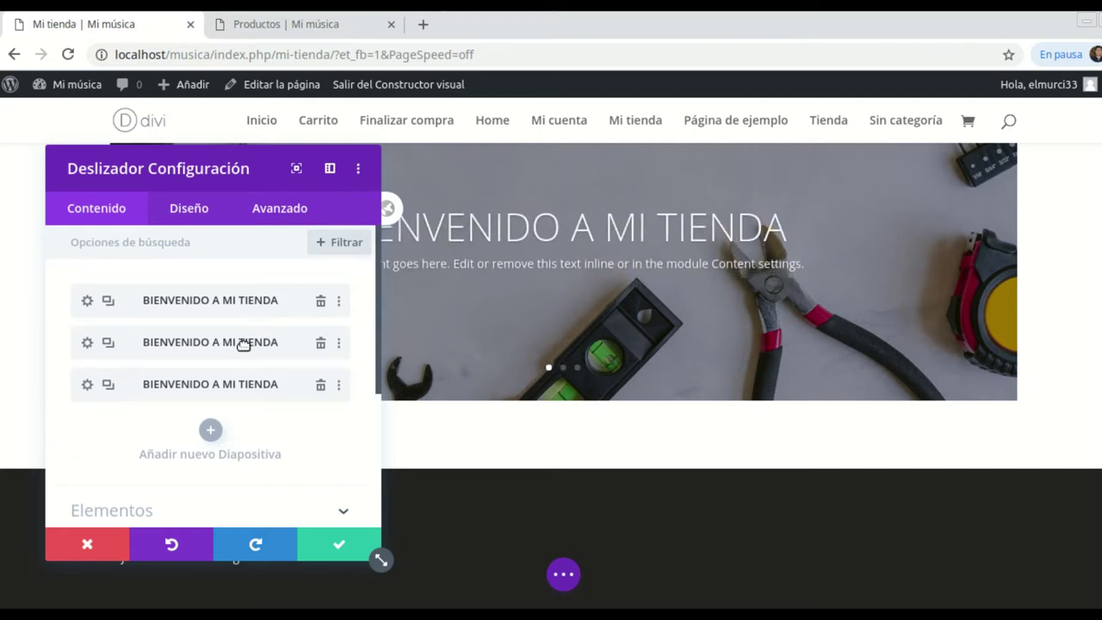
pyautogui.click(86, 345)
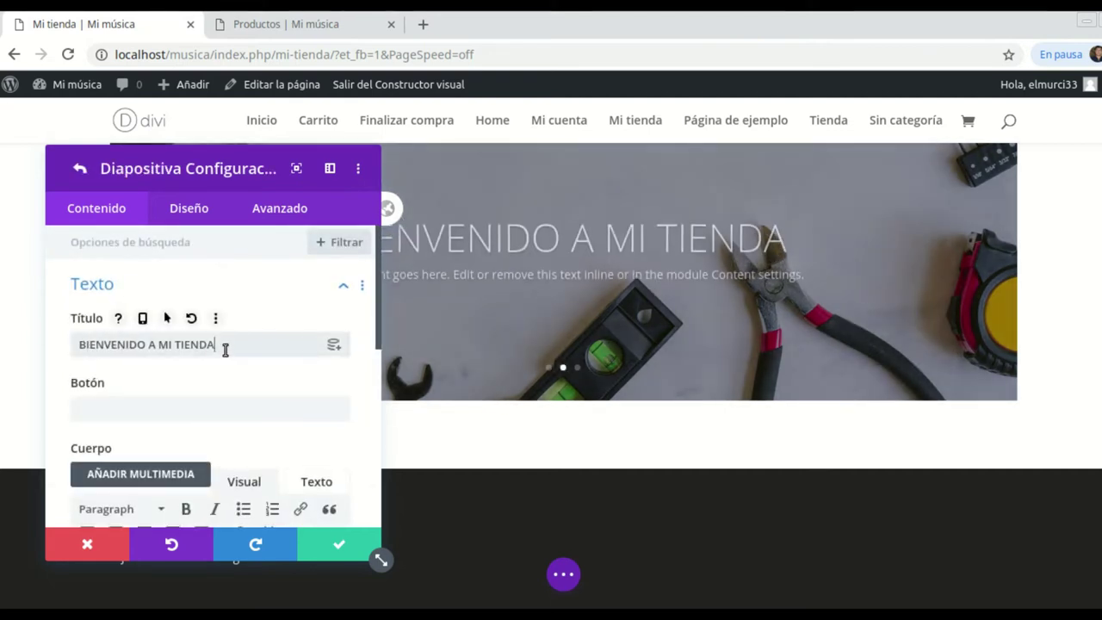
pyautogui.press('BackSpace')
pyautogui.press('BackSpace')
pyautogui.press('BackSpace')
pyautogui.press('BackSpace')
pyautogui.press('BackSpace')
pyautogui.press('BackSpace')
pyautogui.press('BackSpace')
pyautogui.press('BackSpace')
pyautogui.press('BackSpace')
pyautogui.press('BackSpace')
pyautogui.press('BackSpace')
pyautogui.press('BackSpace')
pyautogui.press('BackSpace')
pyautogui.press('BackSpace')
pyautogui.press('BackSpace')
pyautogui.press('BackSpace')
pyautogui.press('BackSpace')
pyautogui.press('BackSpace')
pyautogui.press('BackSpace')
pyautogui.press('BackSpace')
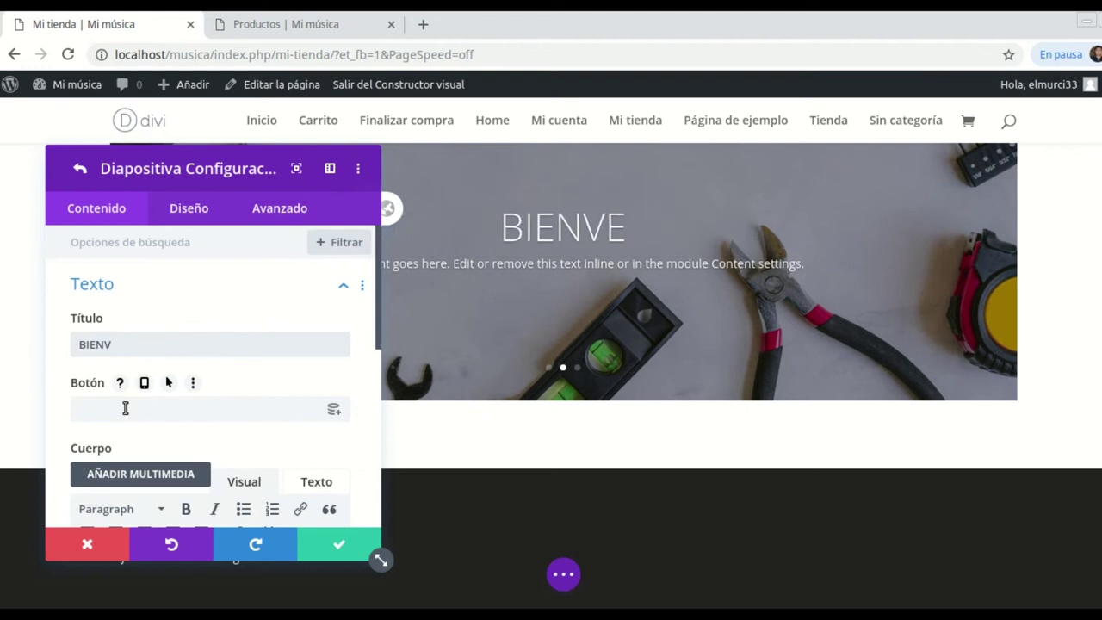
pyautogui.press('BackSpace')
pyautogui.press('BackSpace')
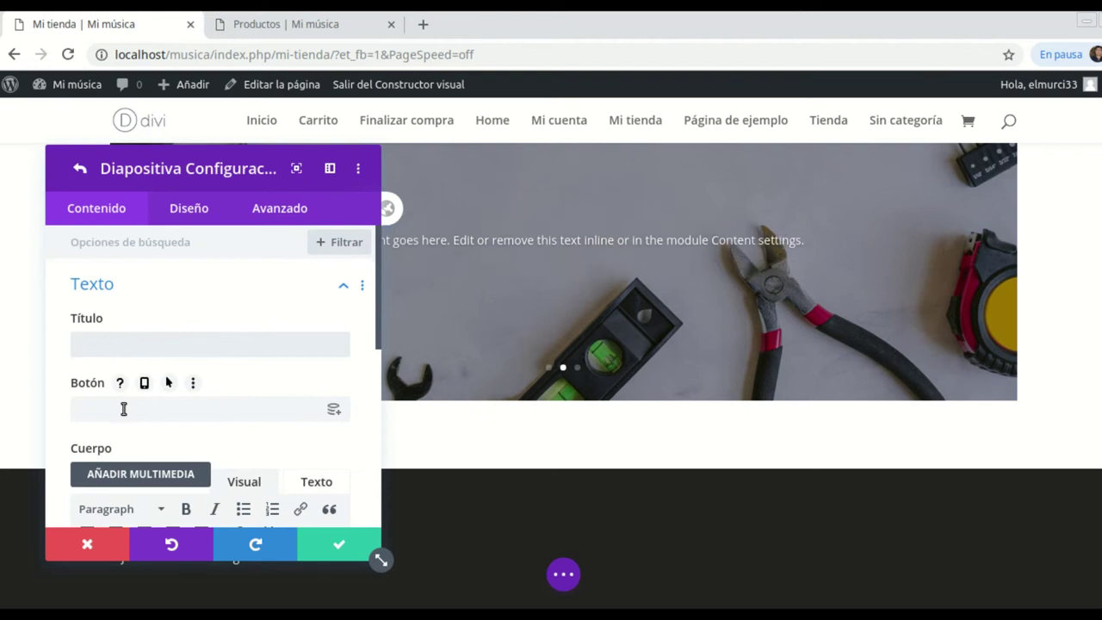
pyautogui.write('LAS MEJORES ')
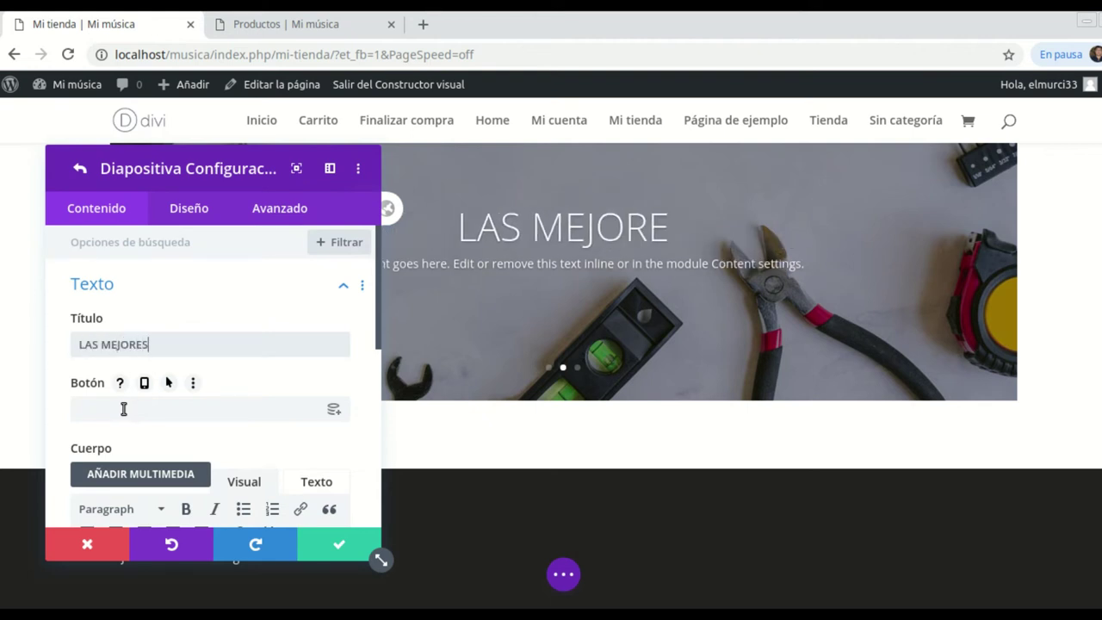
pyautogui.write('OFERTAS')
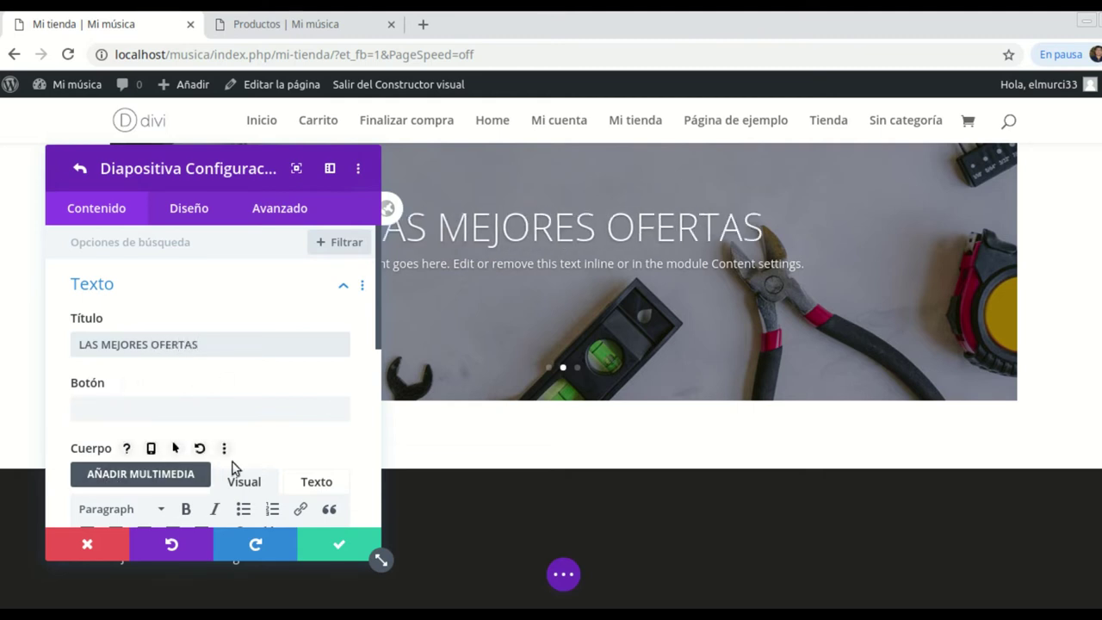
pyautogui.click(330, 544)
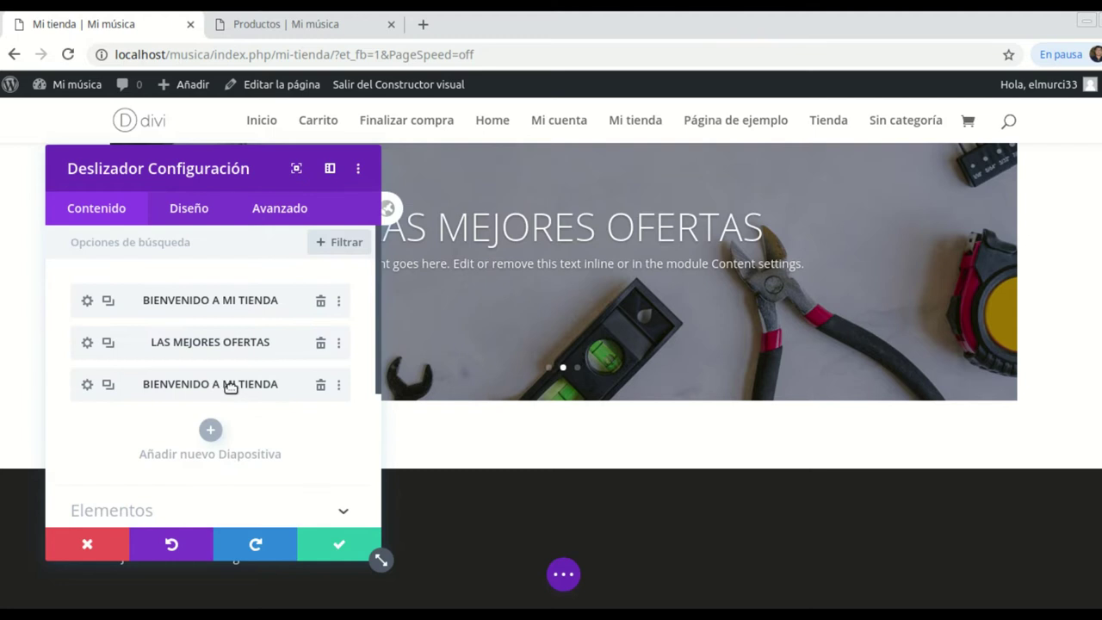
# Step: Retitle the third slide "LAS MEJORES HERRAMIENTAS" and save the slide and the slider settings
pyautogui.click(87, 385)
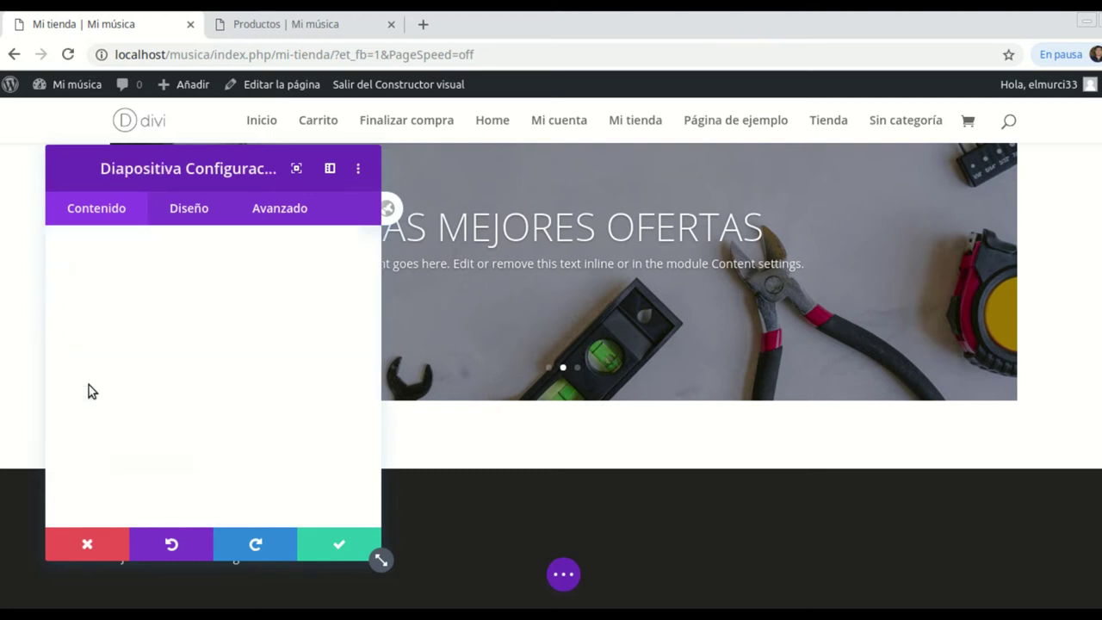
pyautogui.press('BackSpace')
pyautogui.press('BackSpace')
pyautogui.press('BackSpace')
pyautogui.press('BackSpace')
pyautogui.press('BackSpace')
pyautogui.press('BackSpace')
pyautogui.press('BackSpace')
pyautogui.press('BackSpace')
pyautogui.press('BackSpace')
pyautogui.press('BackSpace')
pyautogui.press('BackSpace')
pyautogui.press('BackSpace')
pyautogui.press('BackSpace')
pyautogui.press('BackSpace')
pyautogui.press('BackSpace')
pyautogui.press('BackSpace')
pyautogui.press('BackSpace')
pyautogui.press('BackSpace')
pyautogui.press('BackSpace')
pyautogui.press('BackSpace')
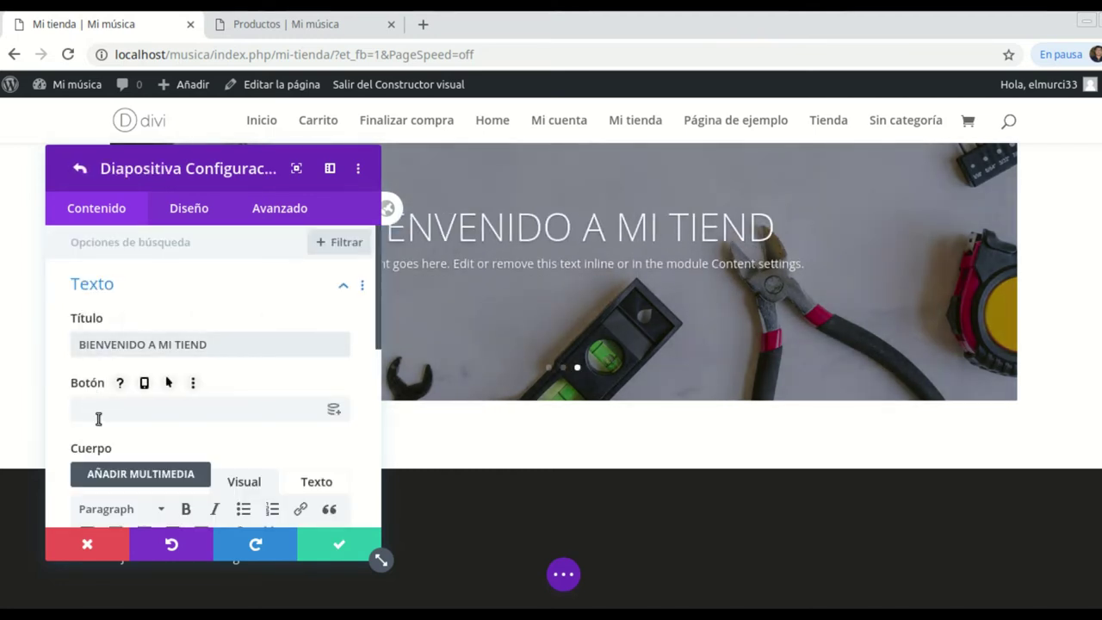
pyautogui.press('BackSpace')
pyautogui.press('BackSpace')
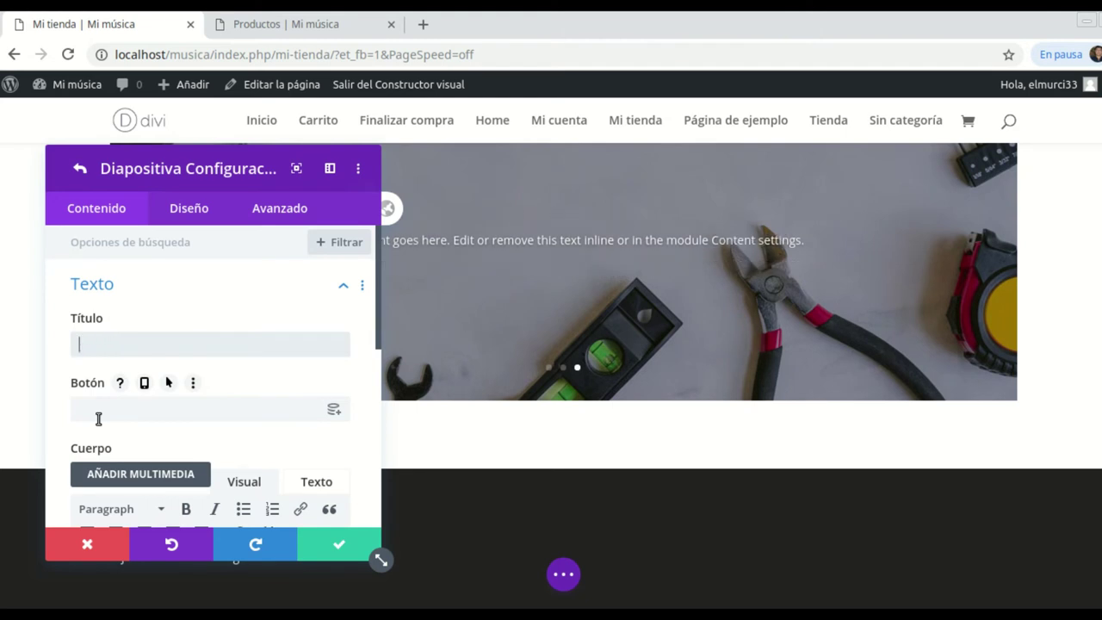
pyautogui.write('LAS ')
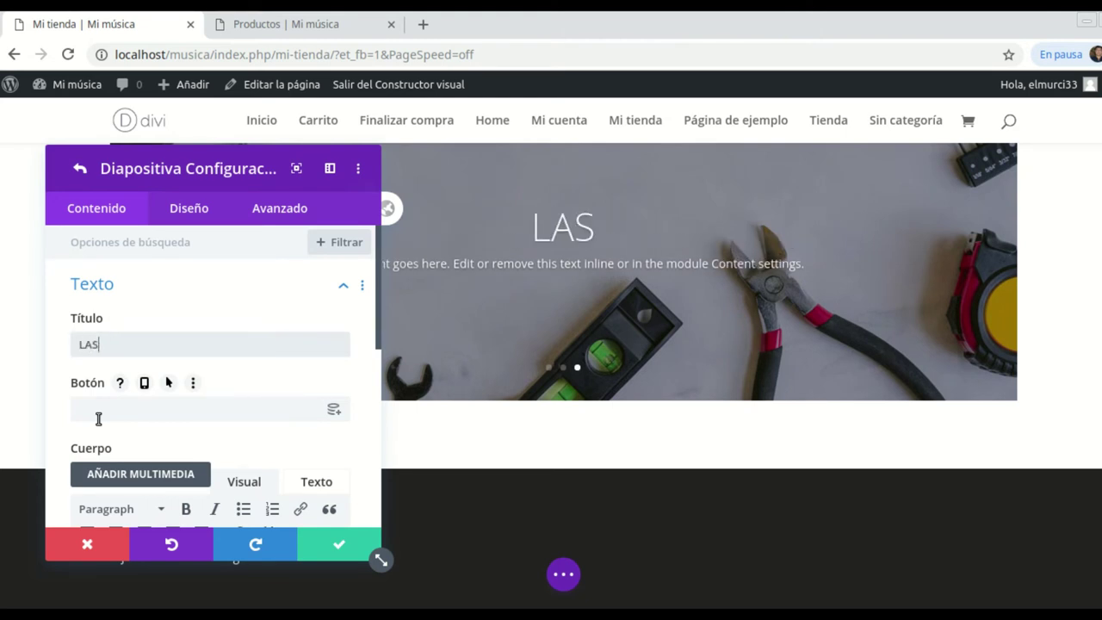
pyautogui.write('MEJORE')
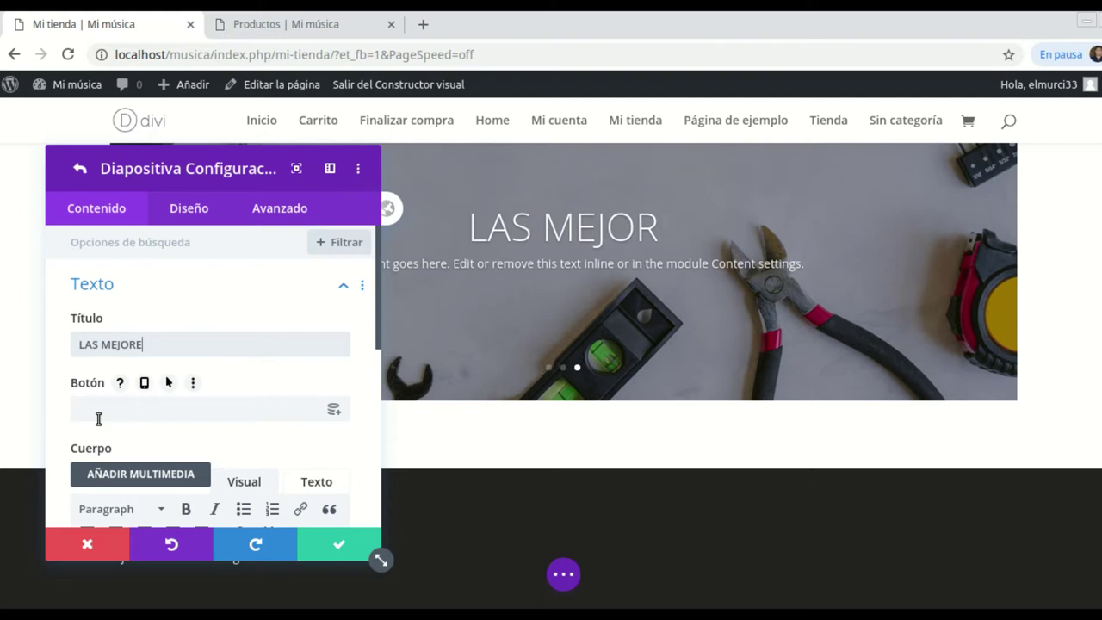
pyautogui.write('S HERRAMIENTRAS')
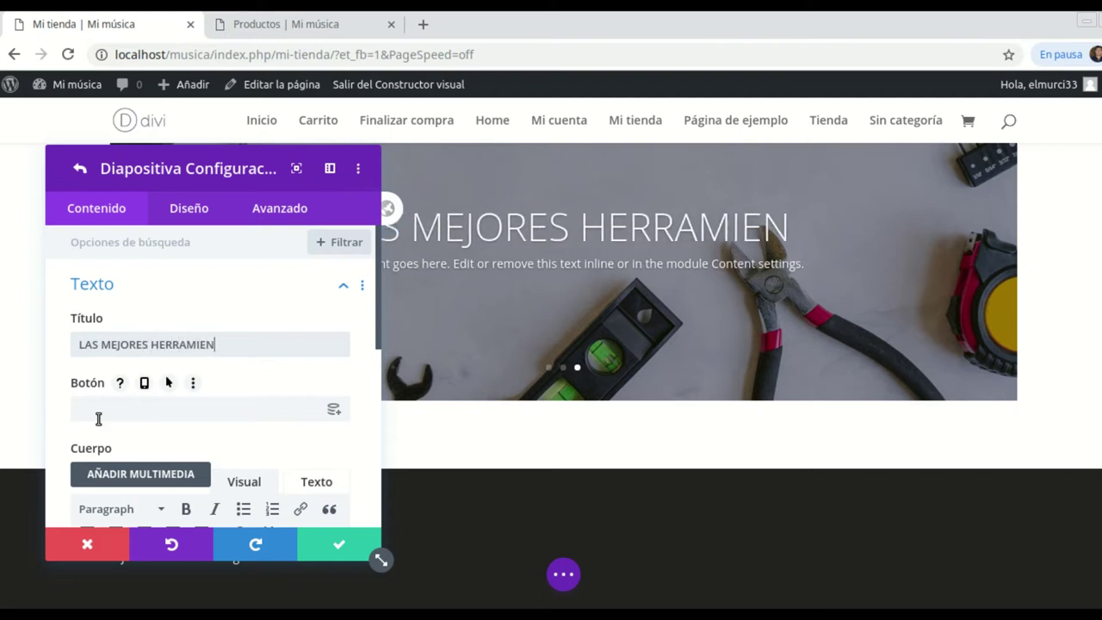
pyautogui.press('BackSpace')
pyautogui.press('BackSpace')
pyautogui.press('BackSpace')
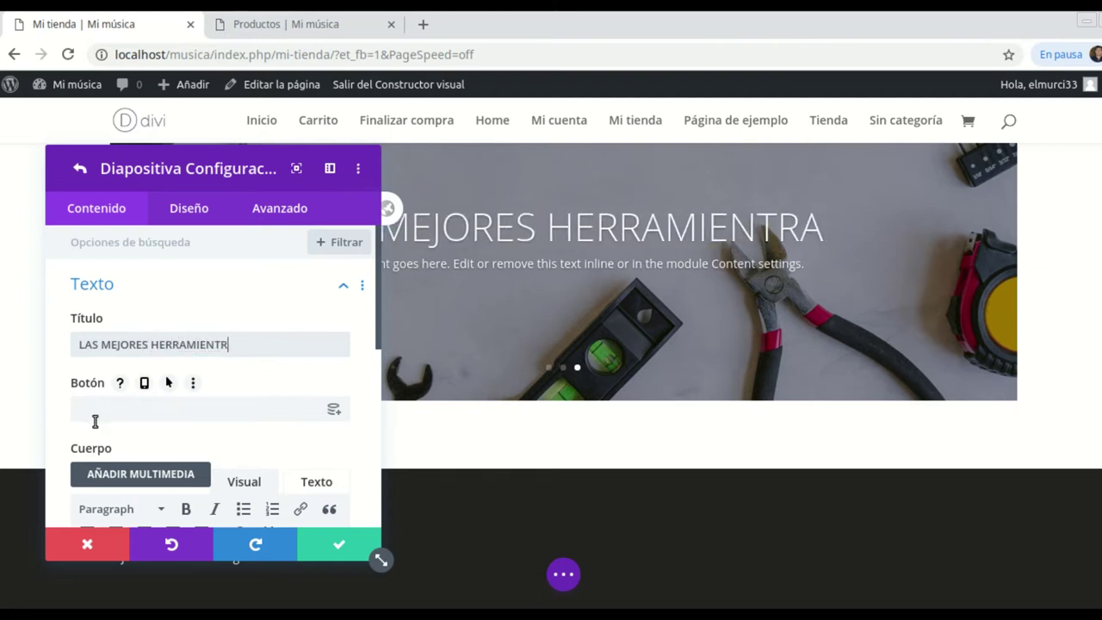
pyautogui.write('AS')
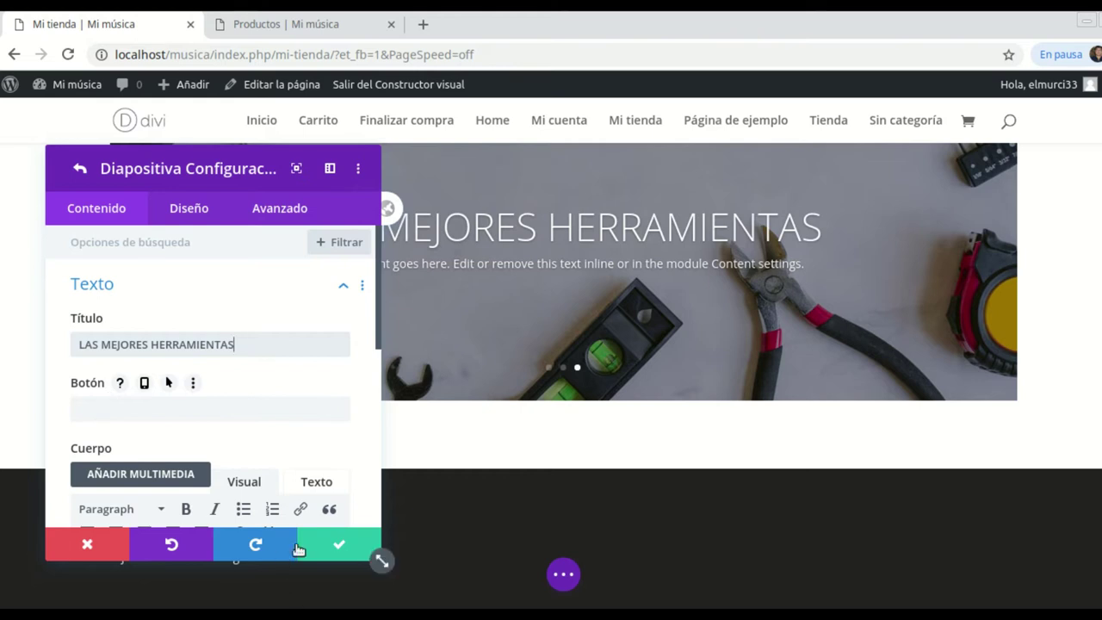
pyautogui.click(325, 548)
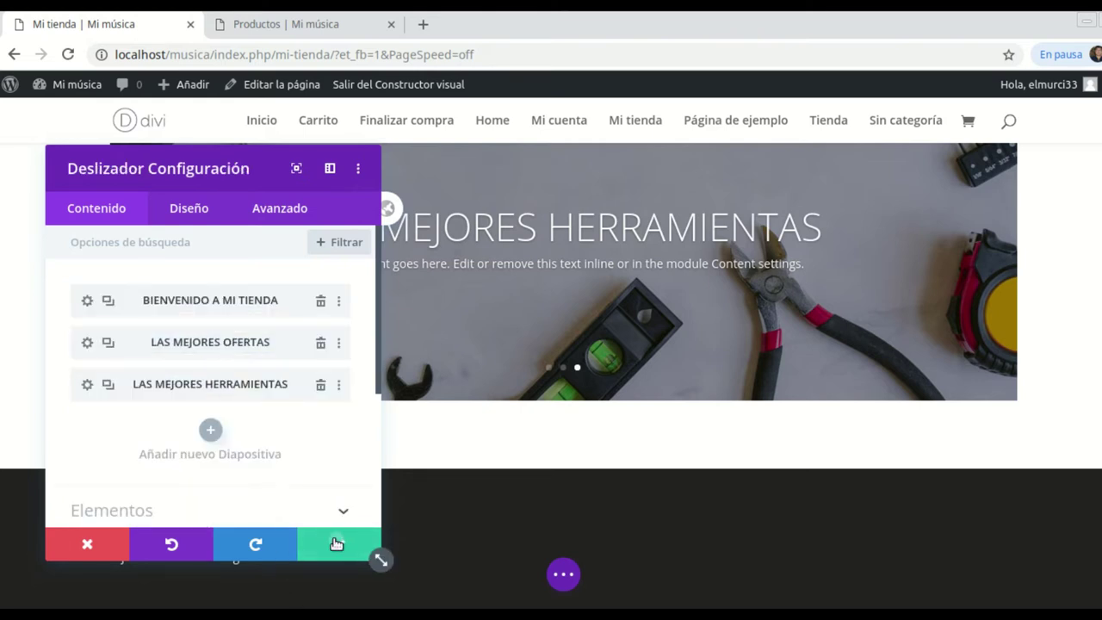
pyautogui.click(335, 543)
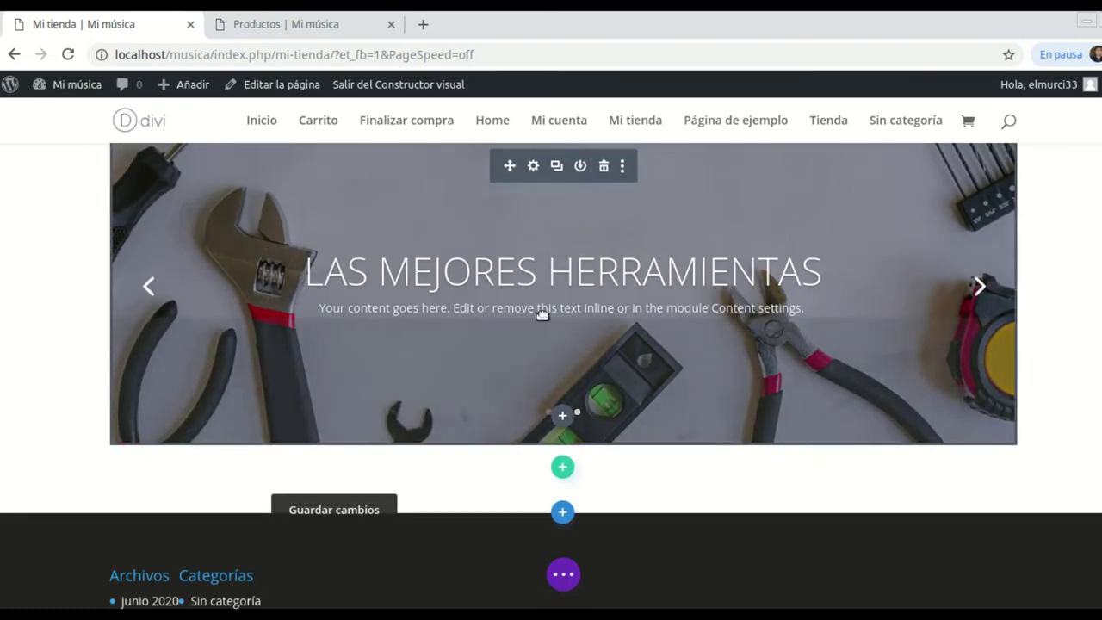
# Step: Add a new row below the slider with a two-thirds column followed by a one-third column
pyautogui.scroll(-1, 754, 353)
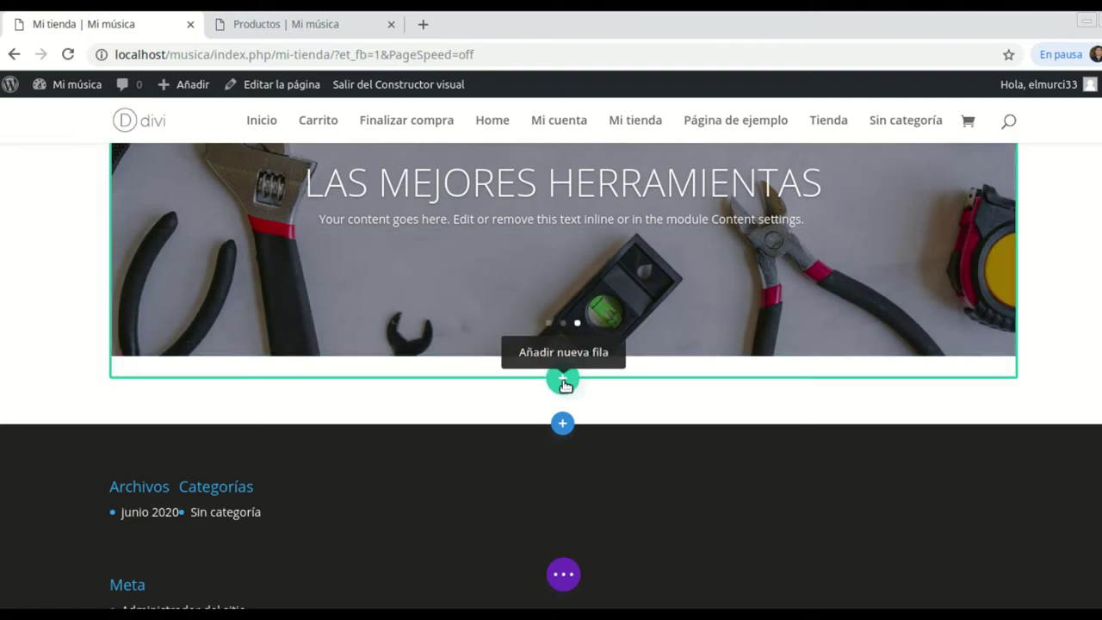
pyautogui.click(564, 381)
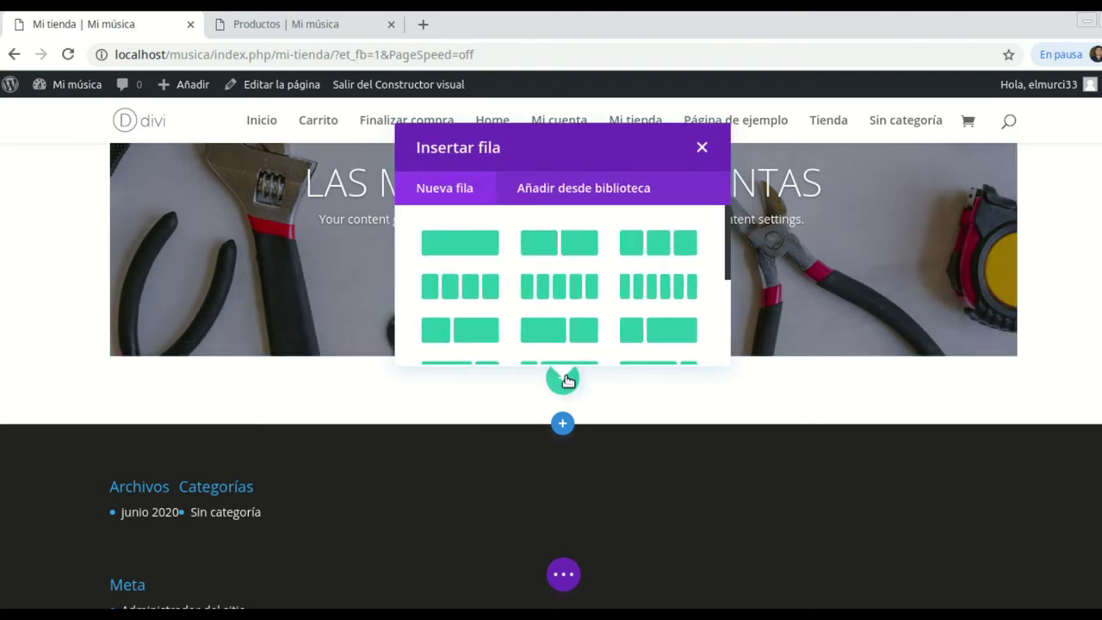
pyautogui.scroll(-1, 579, 297)
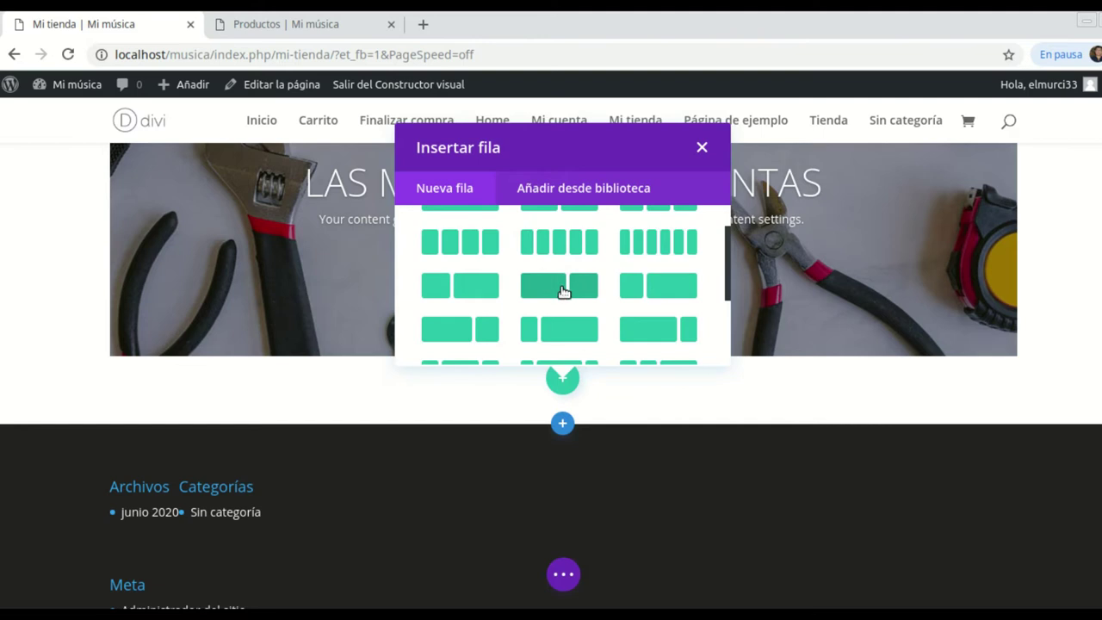
pyautogui.click(461, 340)
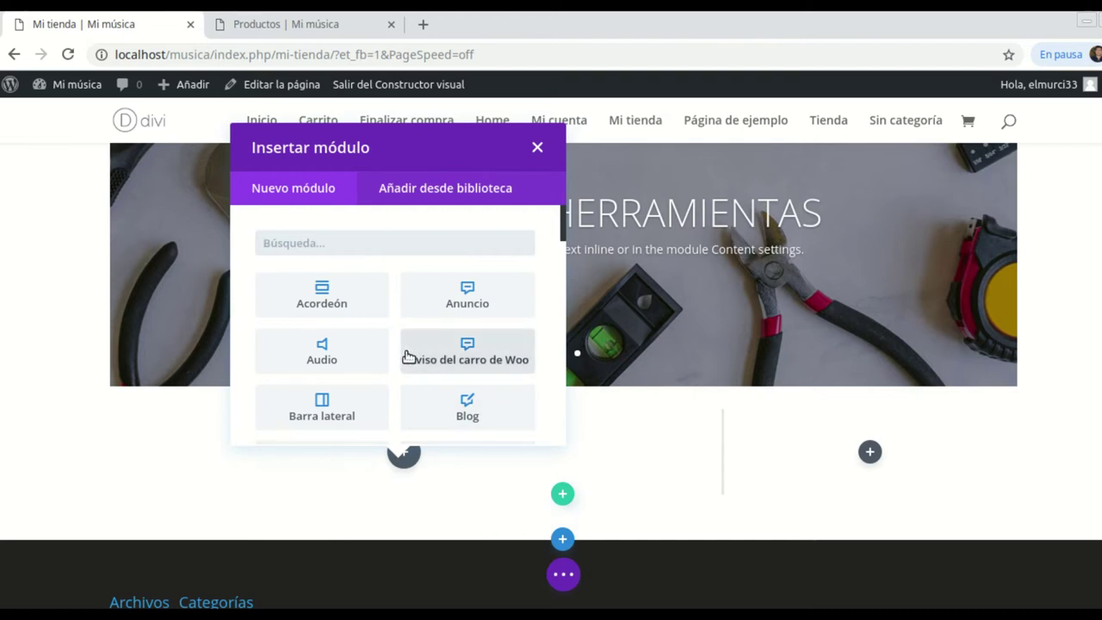
# Step: Insert a Tienda module into the wide column of the new row
pyautogui.scroll(-5, 398, 352)
pyautogui.scroll(-5, 396, 353)
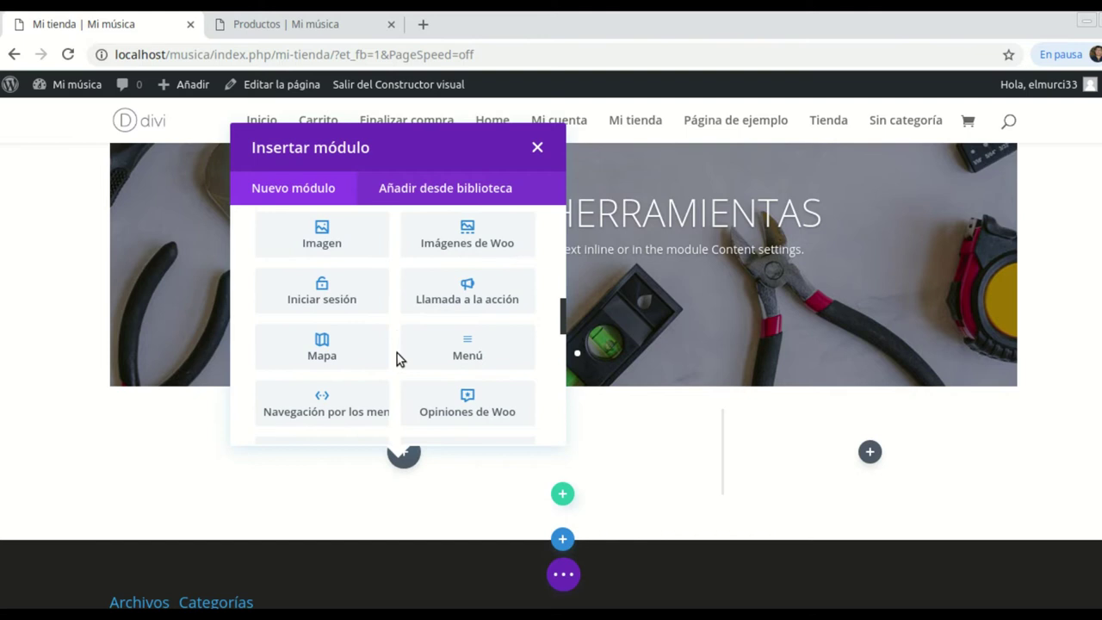
pyautogui.scroll(-5, 397, 353)
pyautogui.scroll(-3, 397, 353)
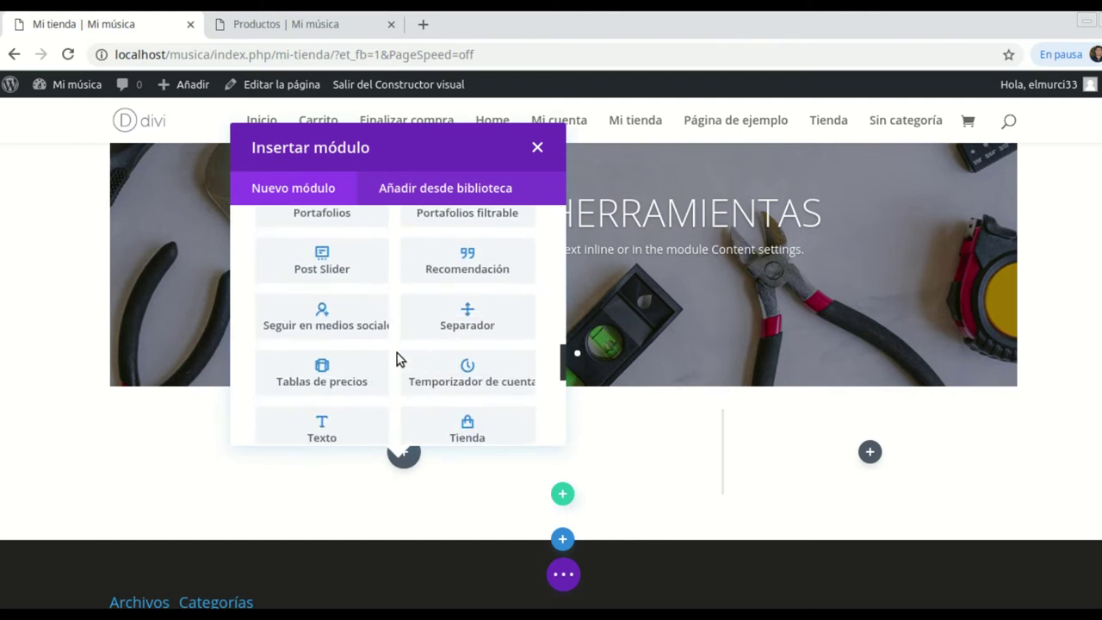
pyautogui.click(465, 346)
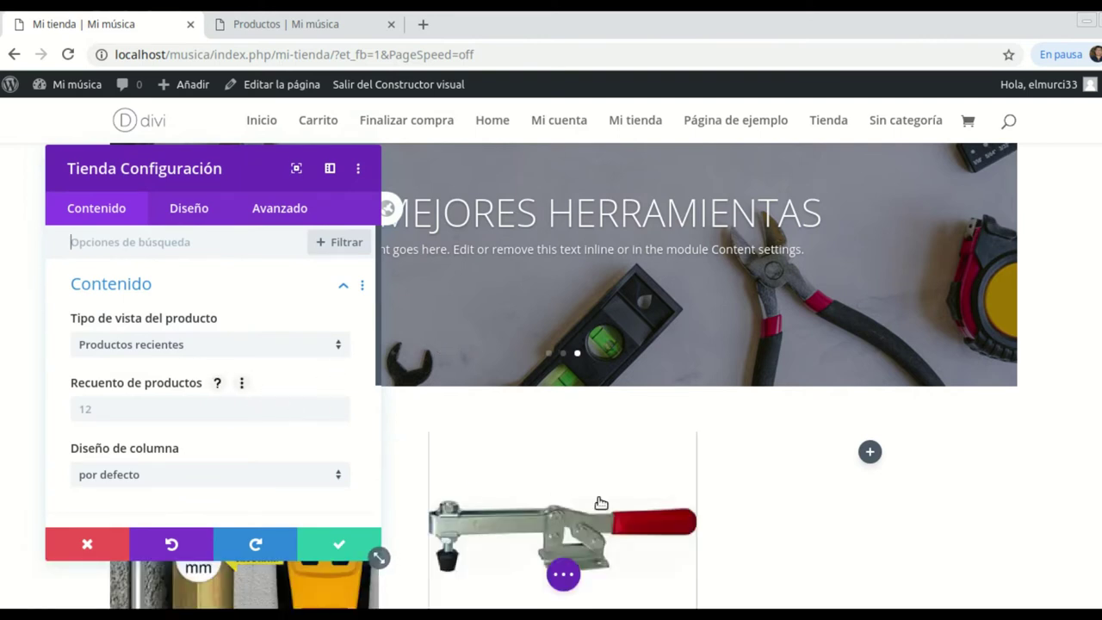
# Step: Set the Tienda module's product count to 9
pyautogui.scroll(-4, 597, 502)
pyautogui.scroll(1, 559, 470)
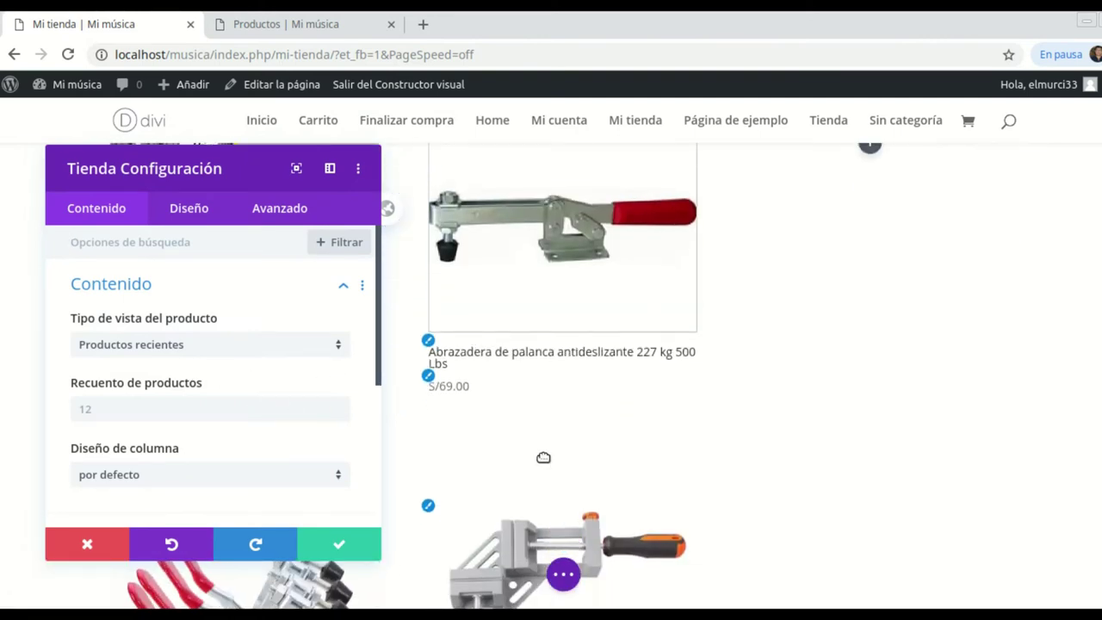
pyautogui.click(91, 413)
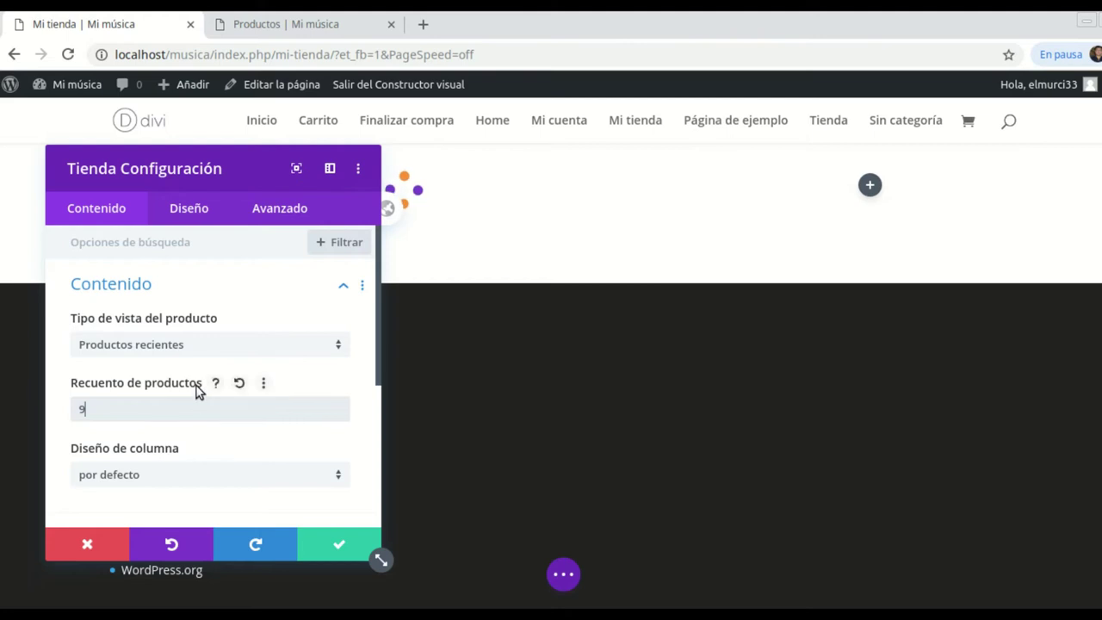
# Step: Review the Tienda module's content, design and advanced settings for available options
pyautogui.scroll(-5, 199, 403)
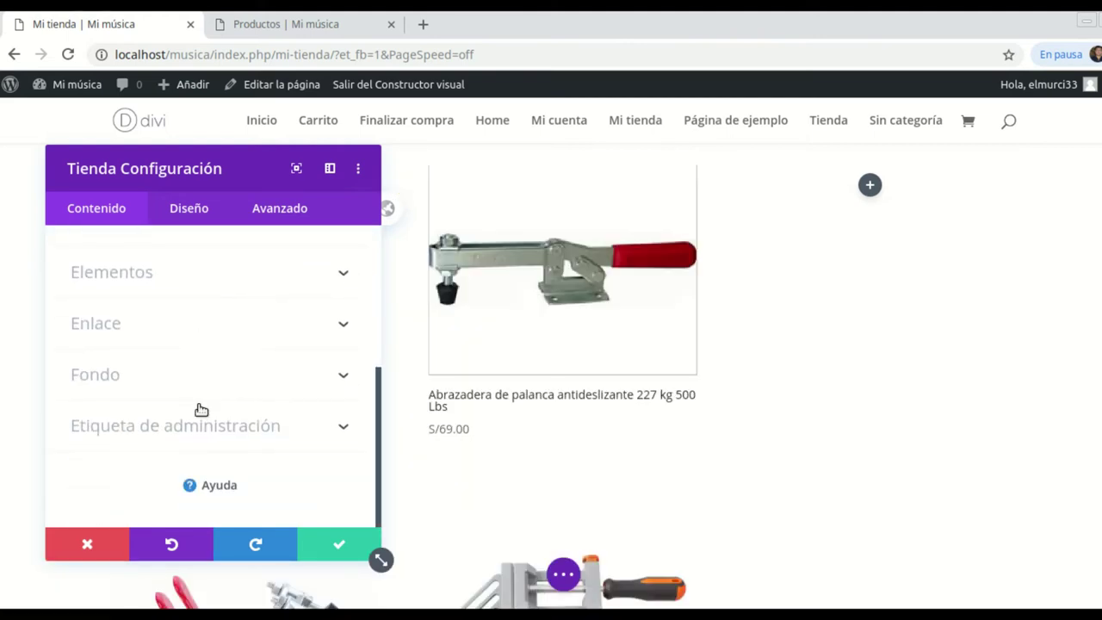
pyautogui.click(194, 211)
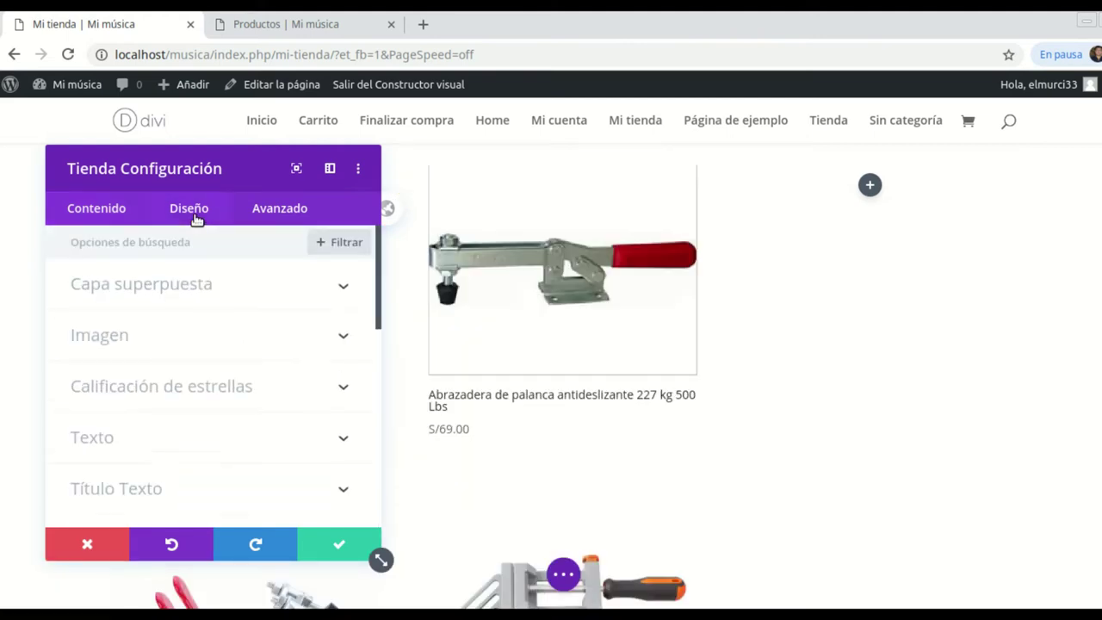
pyautogui.scroll(-4, 212, 394)
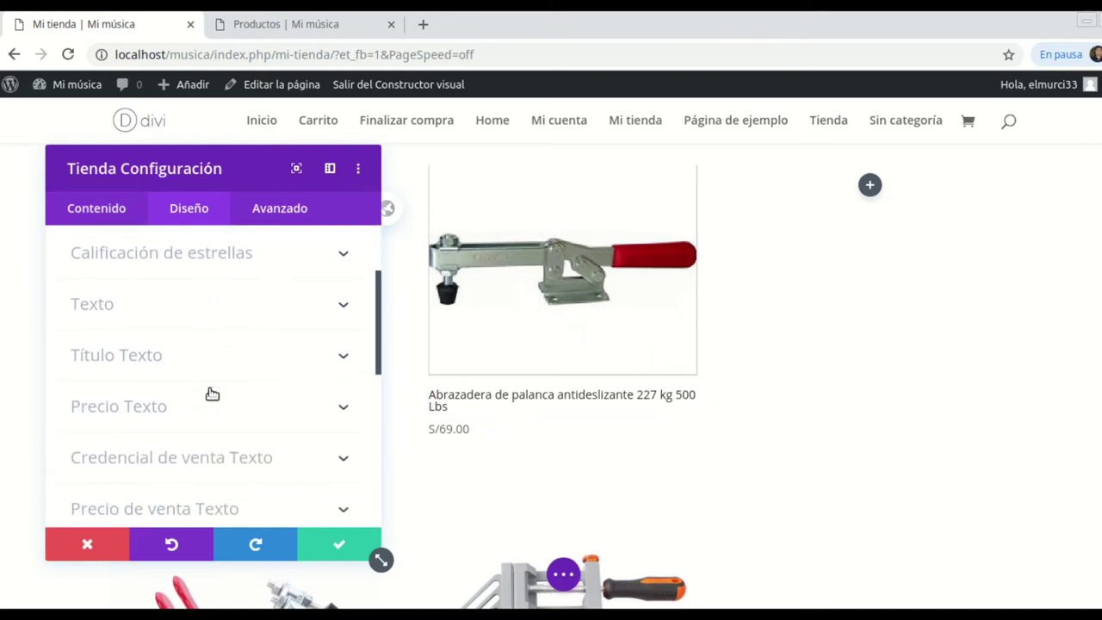
pyautogui.scroll(-10, 211, 394)
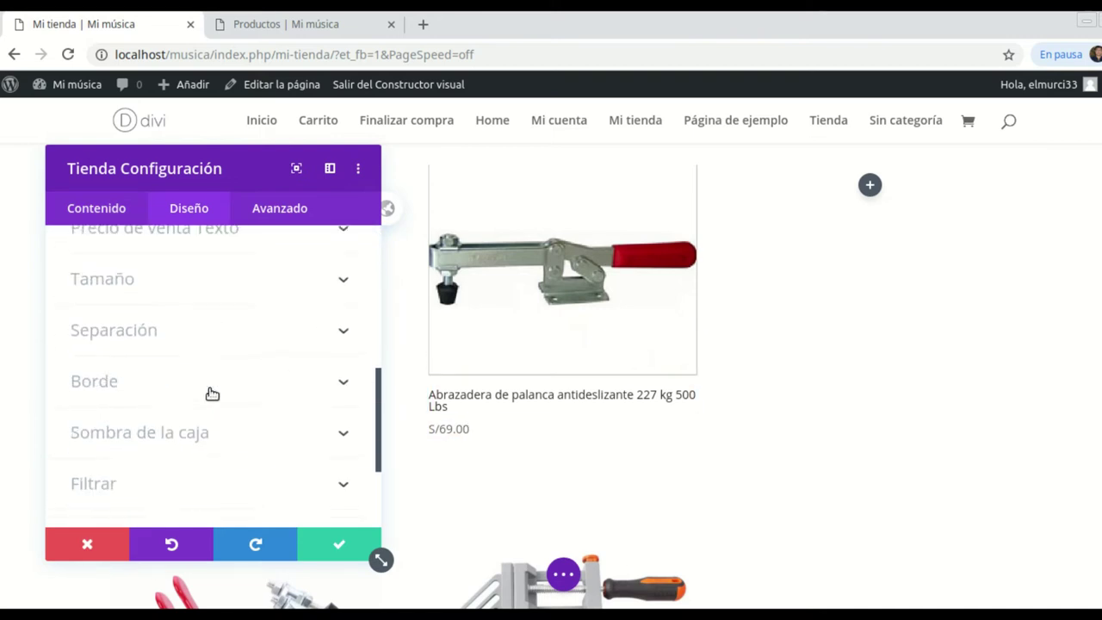
pyautogui.scroll(-2, 212, 394)
pyautogui.scroll(3, 211, 395)
pyautogui.click(96, 207)
pyautogui.scroll(-5, 207, 344)
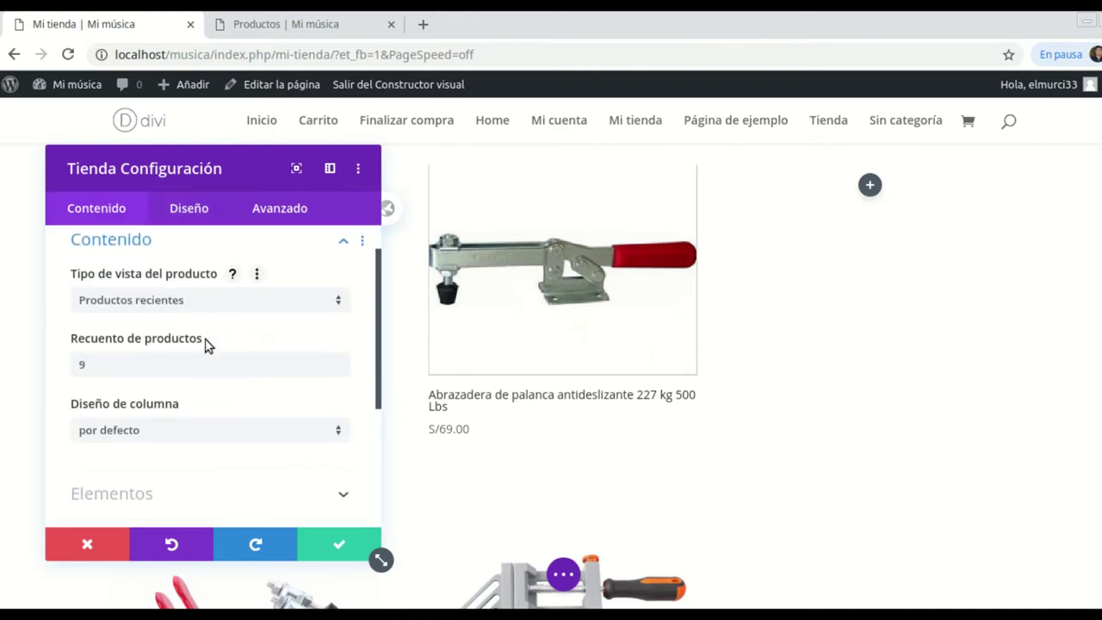
pyautogui.scroll(-1, 225, 405)
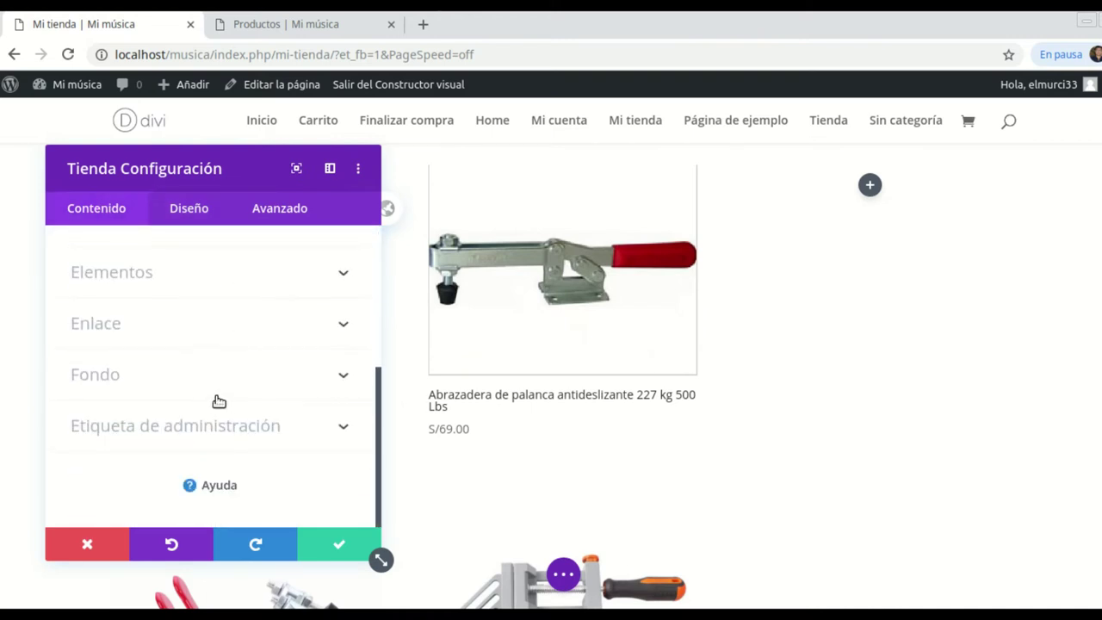
pyautogui.scroll(6, 275, 401)
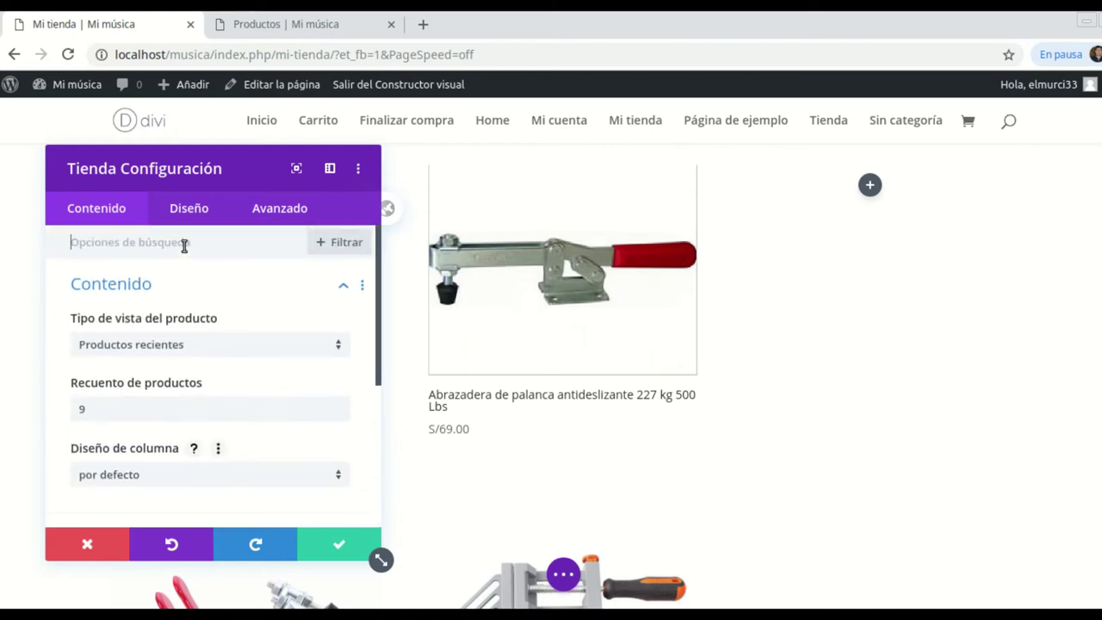
pyautogui.click(193, 209)
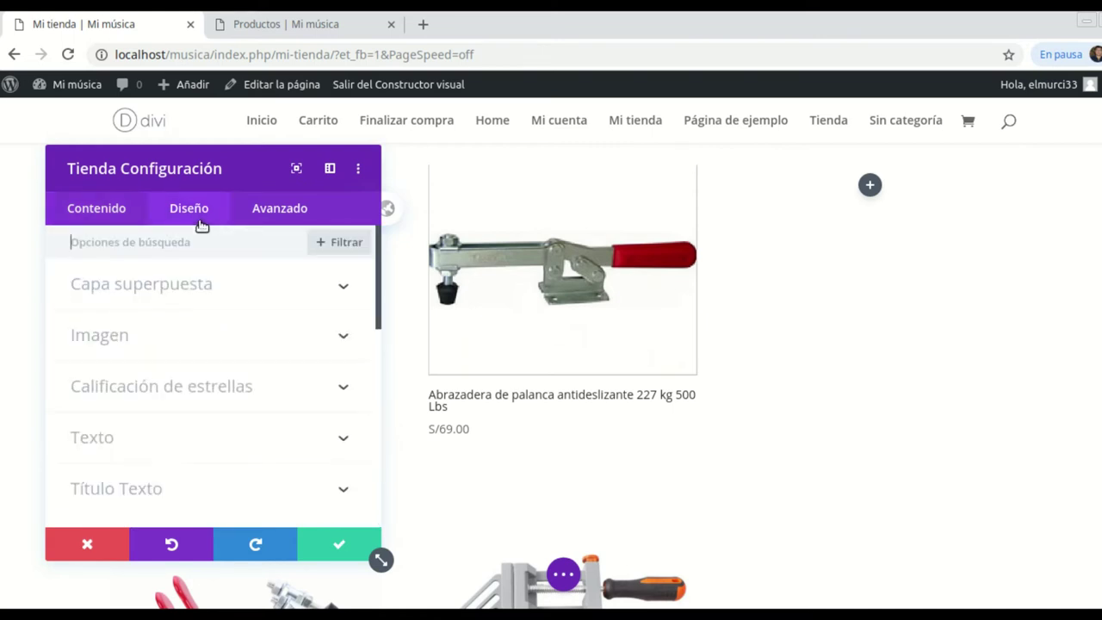
pyautogui.click(281, 206)
pyautogui.scroll(-3, 191, 396)
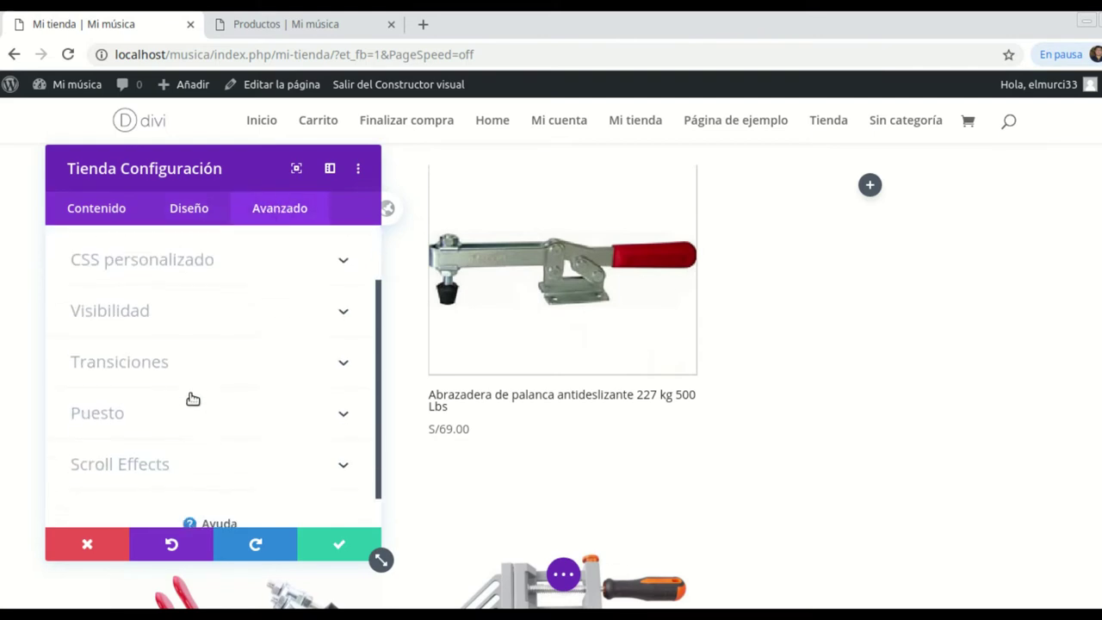
# Step: Examine the Tienda module's design options, including the overlay colours and icon choices
pyautogui.click(211, 215)
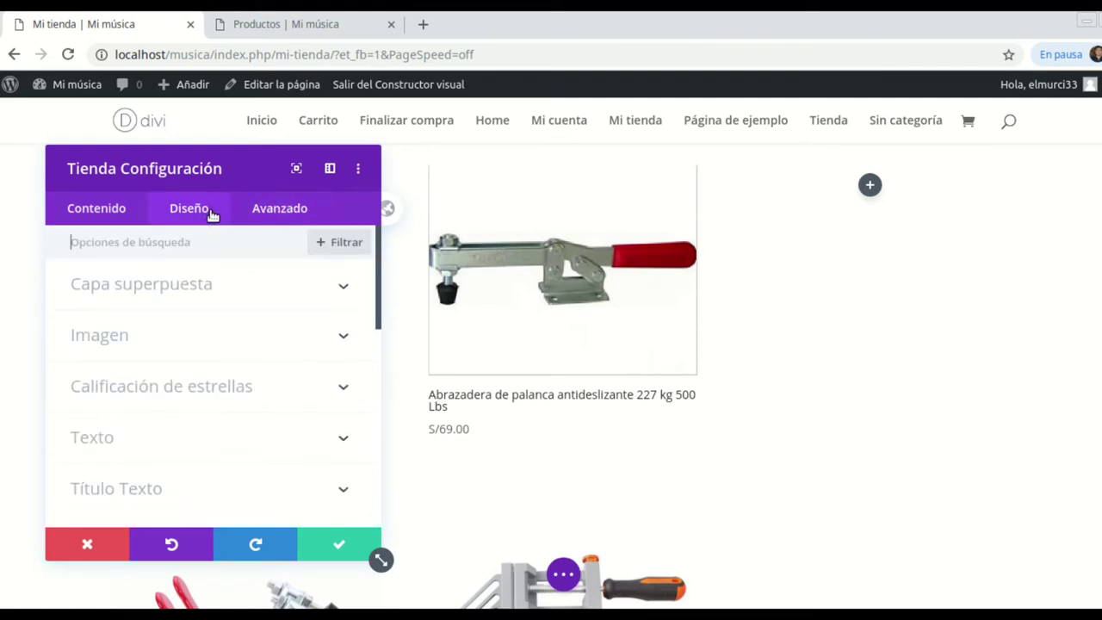
pyautogui.click(344, 287)
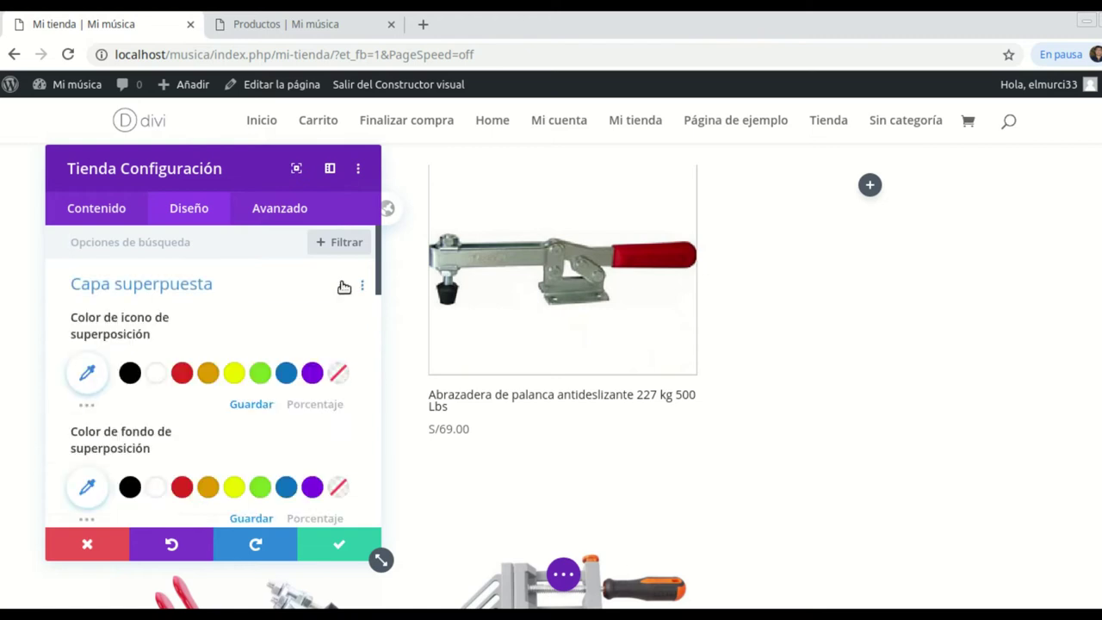
pyautogui.scroll(-5, 229, 394)
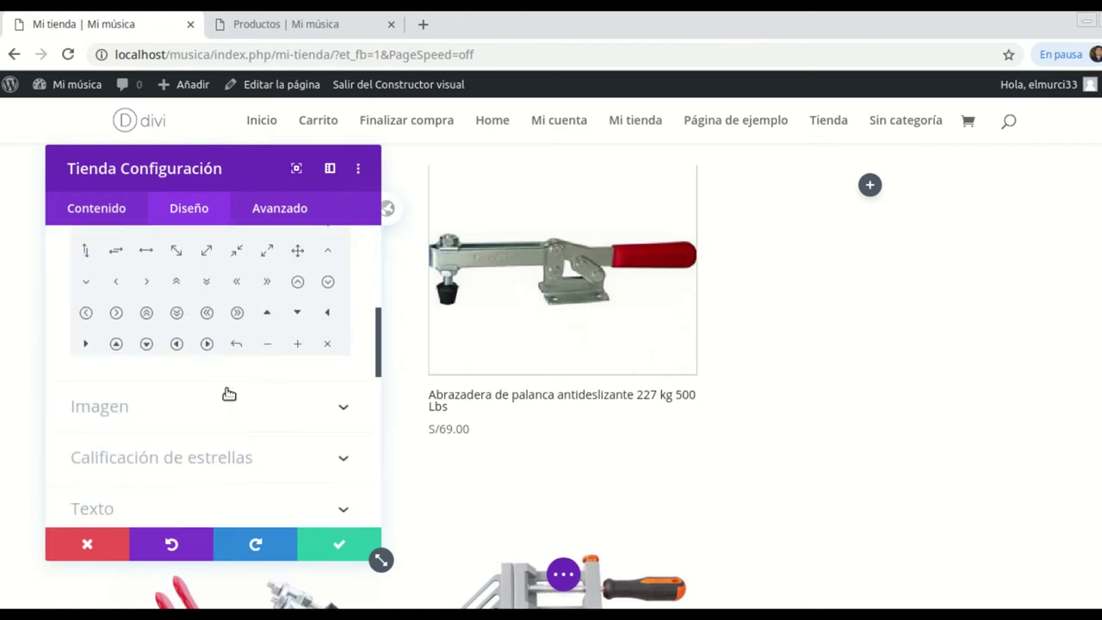
pyautogui.scroll(-2, 229, 393)
pyautogui.scroll(-4, 228, 404)
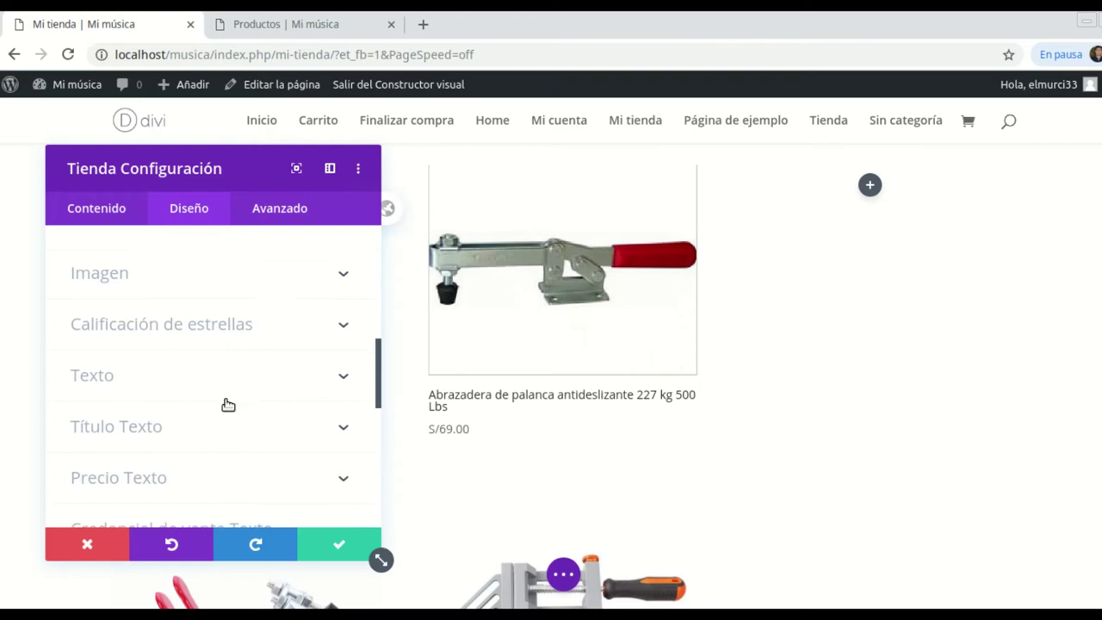
pyautogui.scroll(-4, 228, 405)
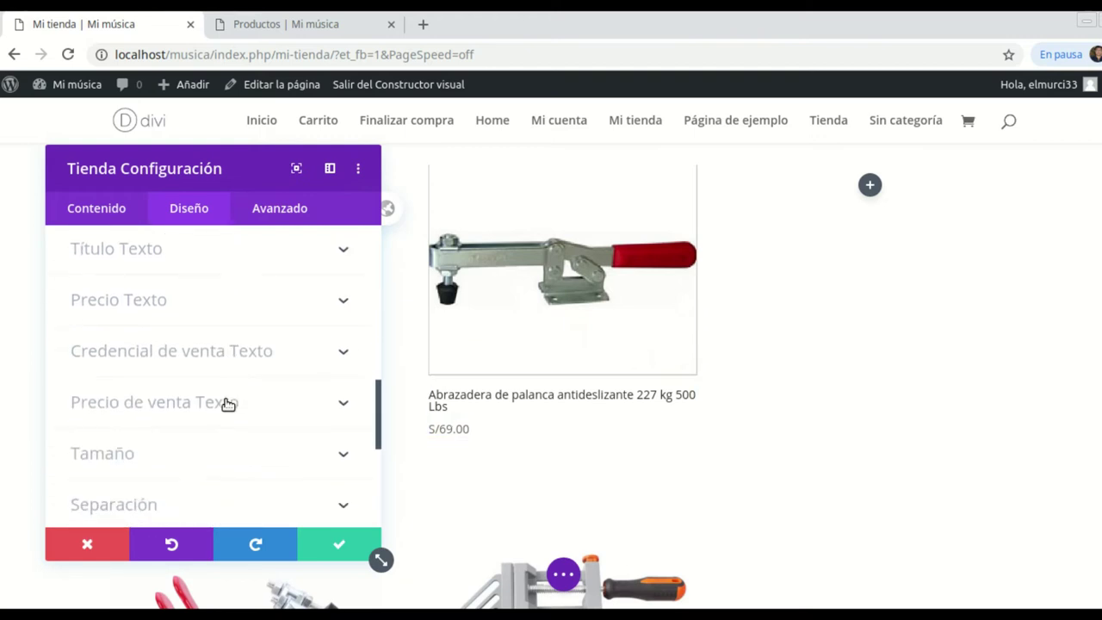
pyautogui.scroll(-5, 228, 405)
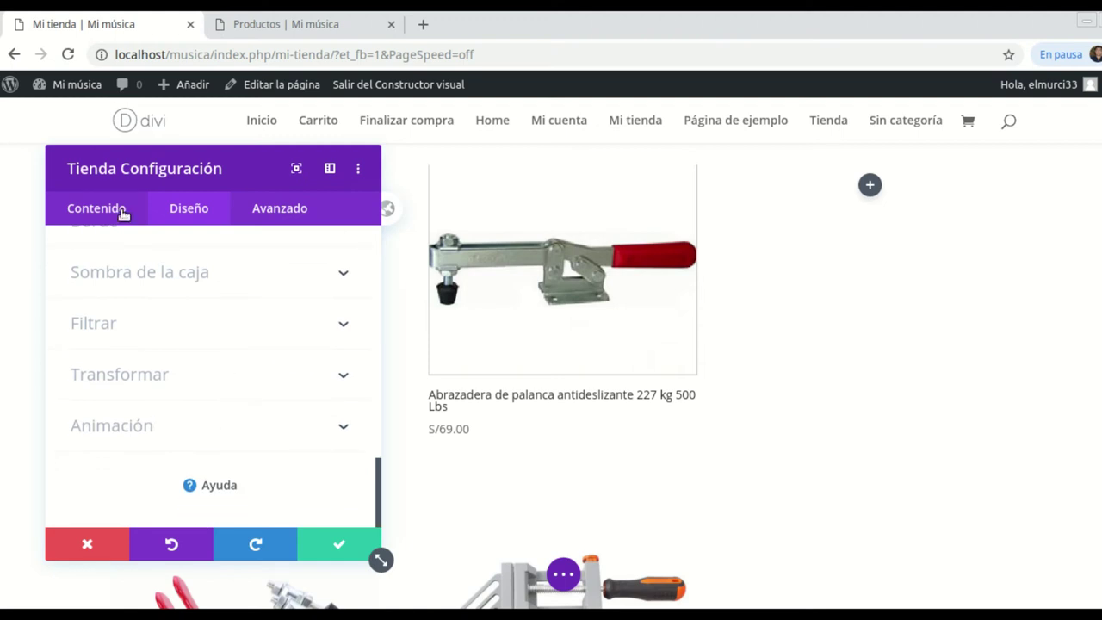
# Step: Turn on pagination for the Tienda module and save its settings
pyautogui.click(87, 207)
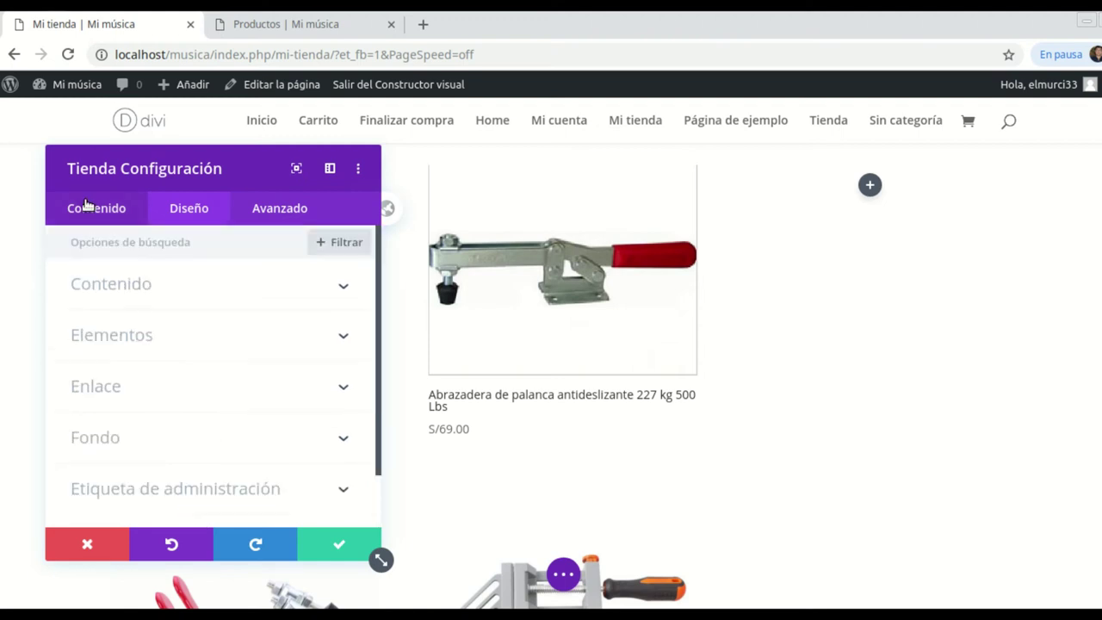
pyautogui.click(347, 293)
pyautogui.scroll(-3, 287, 327)
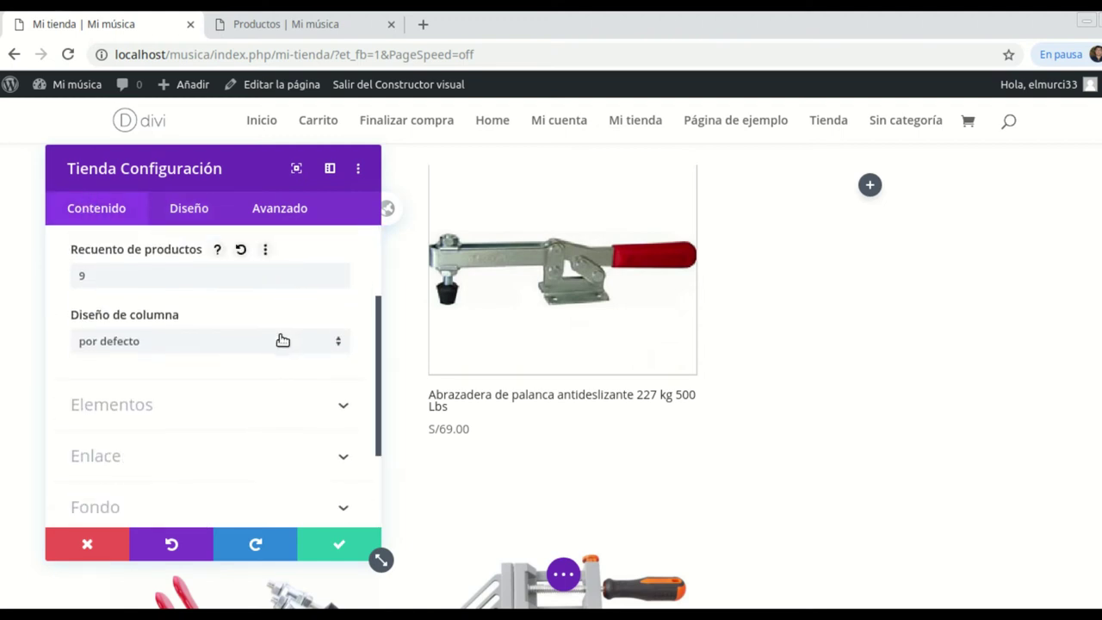
pyautogui.scroll(-1, 274, 381)
pyautogui.click(340, 365)
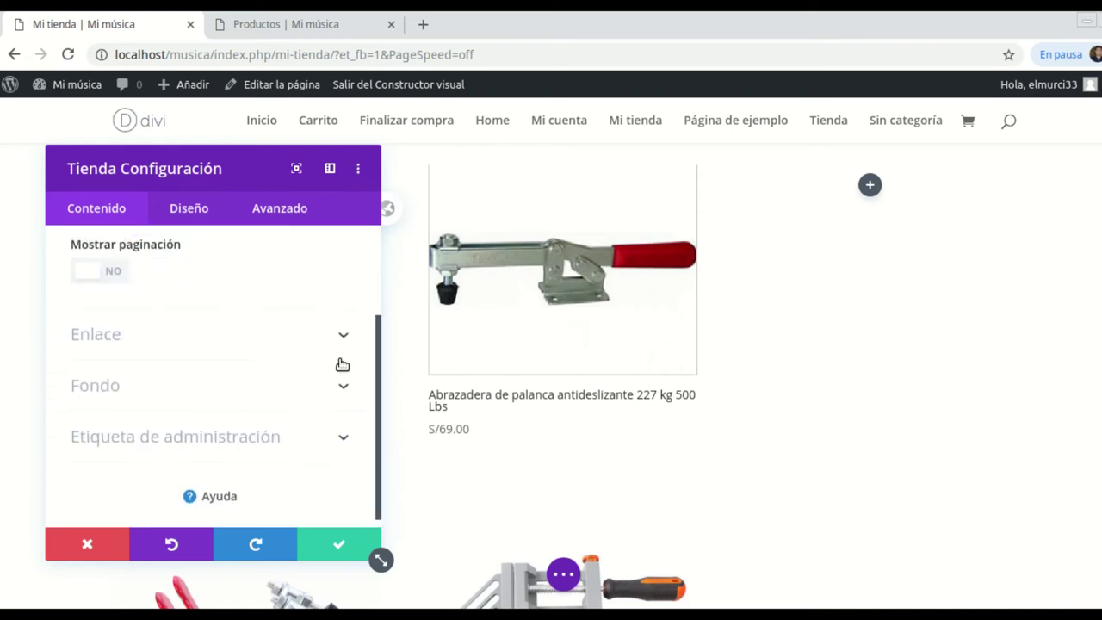
pyautogui.click(204, 386)
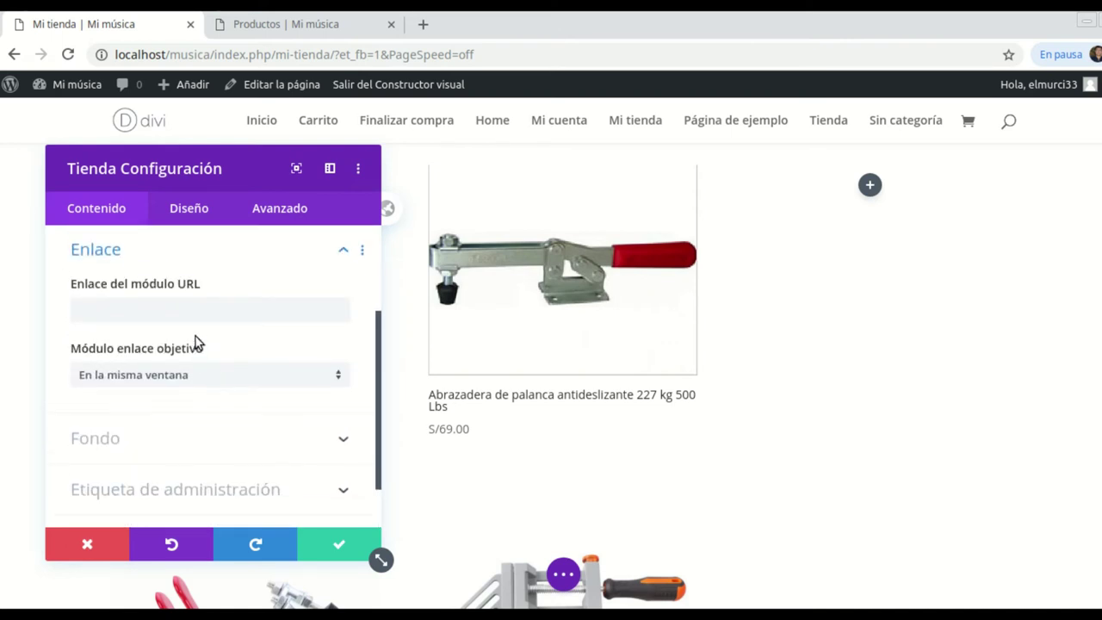
pyautogui.scroll(3, 192, 327)
pyautogui.click(164, 334)
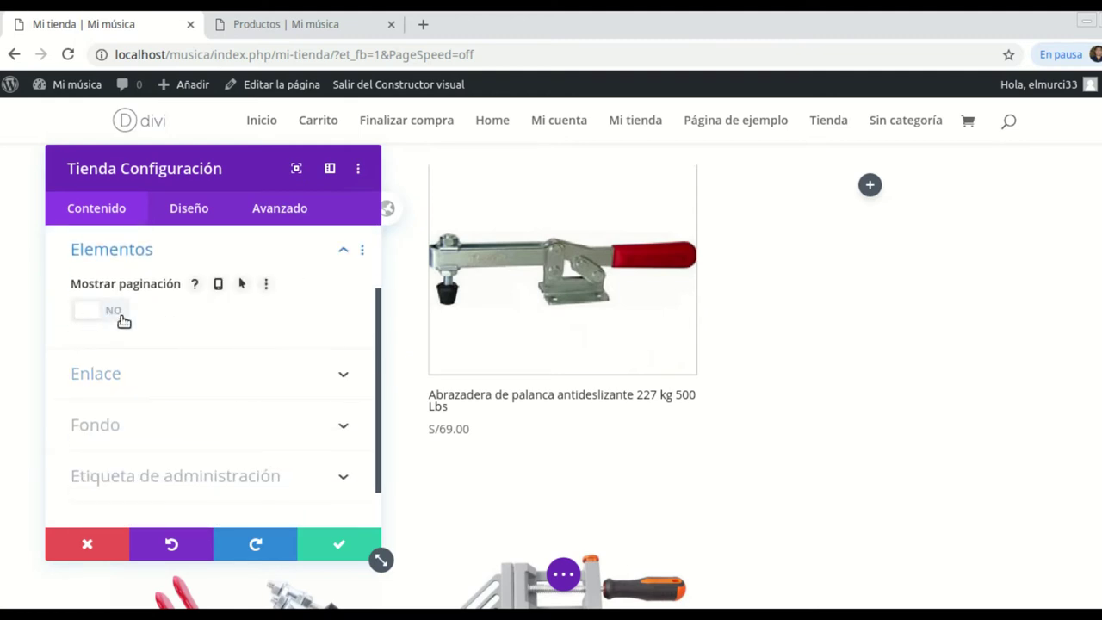
pyautogui.click(123, 320)
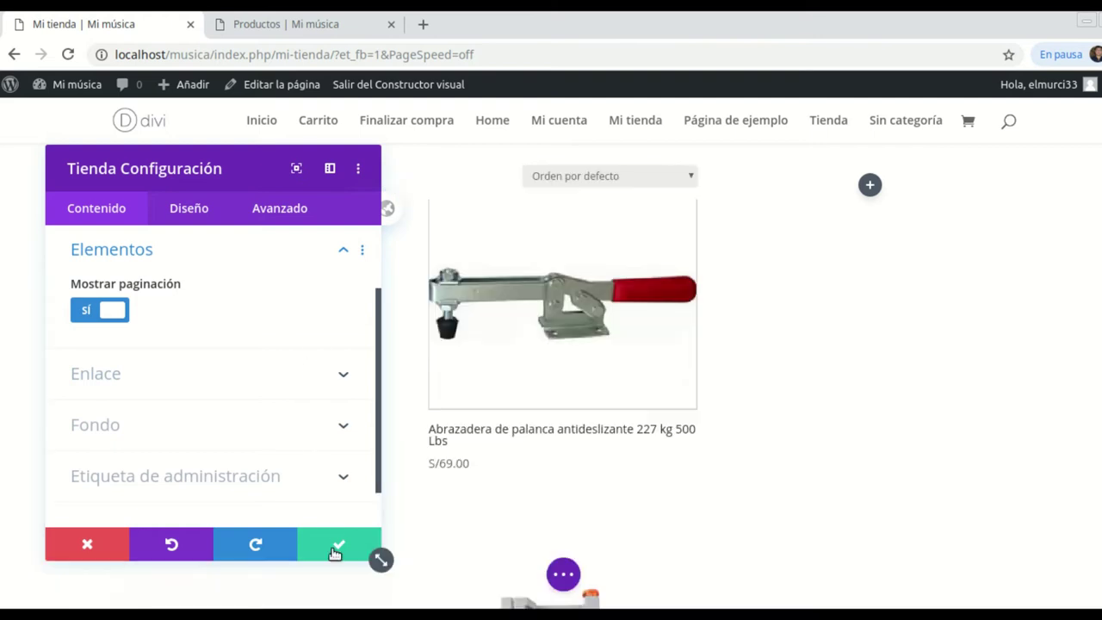
pyautogui.click(332, 545)
# Step: Review the product listing on the page down to its pagination links
pyautogui.scroll(-6, 473, 468)
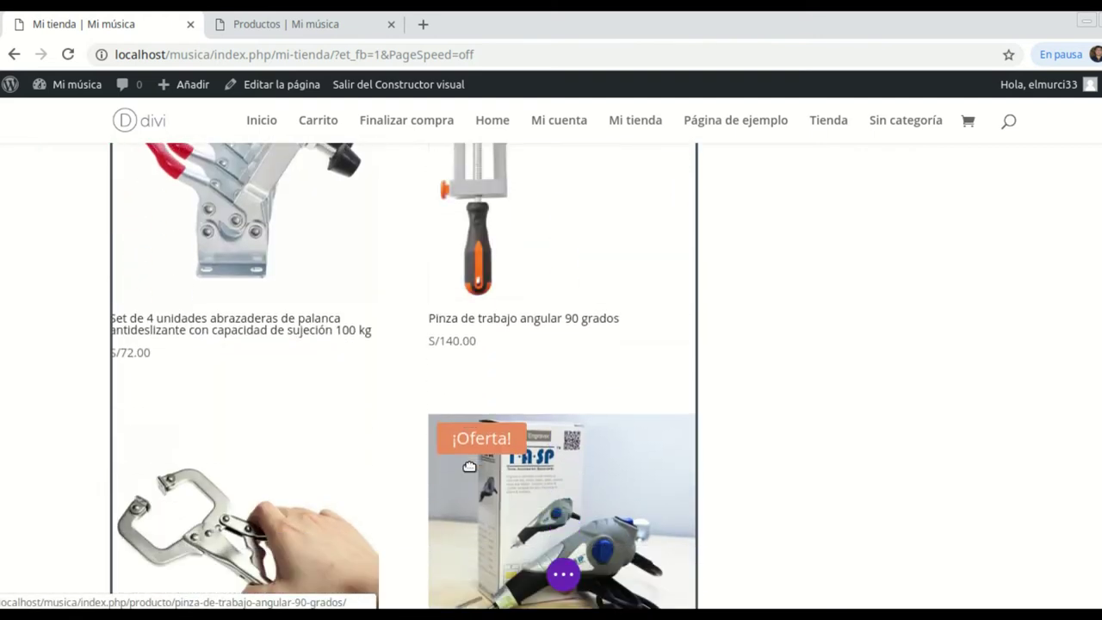
pyautogui.scroll(-10, 470, 467)
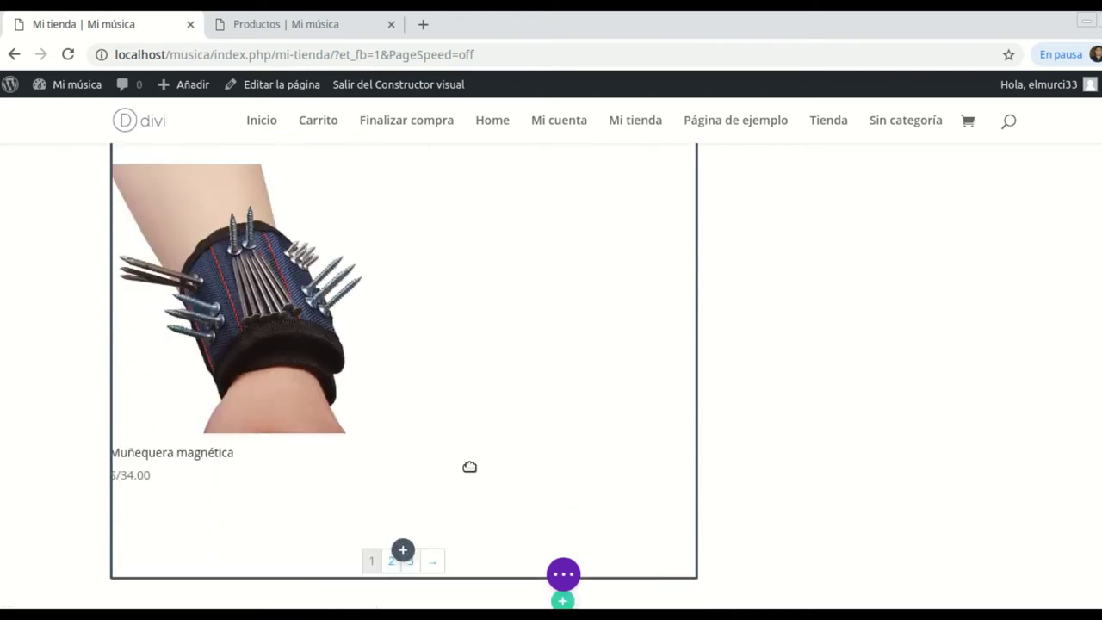
pyautogui.scroll(-3, 469, 467)
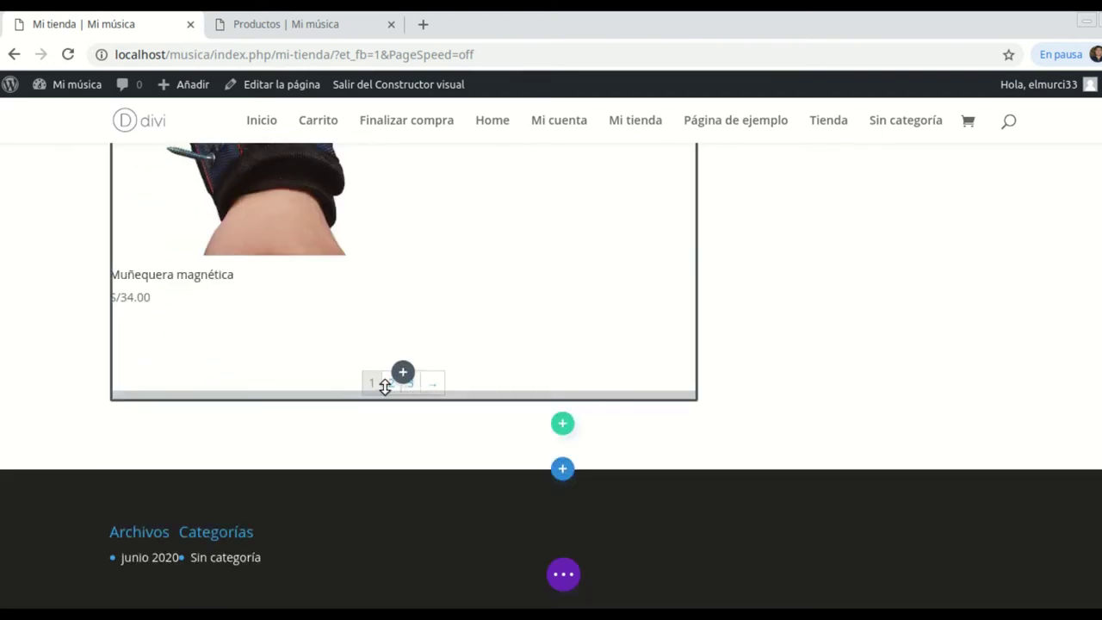
pyautogui.scroll(6, 689, 359)
pyautogui.scroll(12, 463, 398)
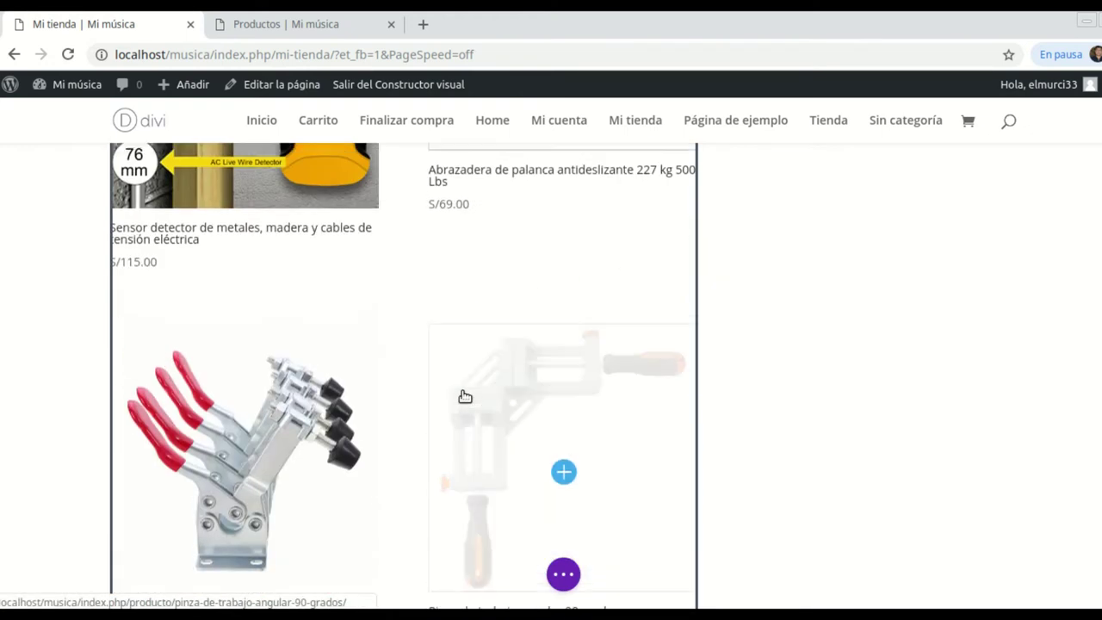
pyautogui.scroll(6, 463, 396)
# Step: Set the Tienda module's column layout to 3 Columnas and save it
pyautogui.scroll(-2, 493, 355)
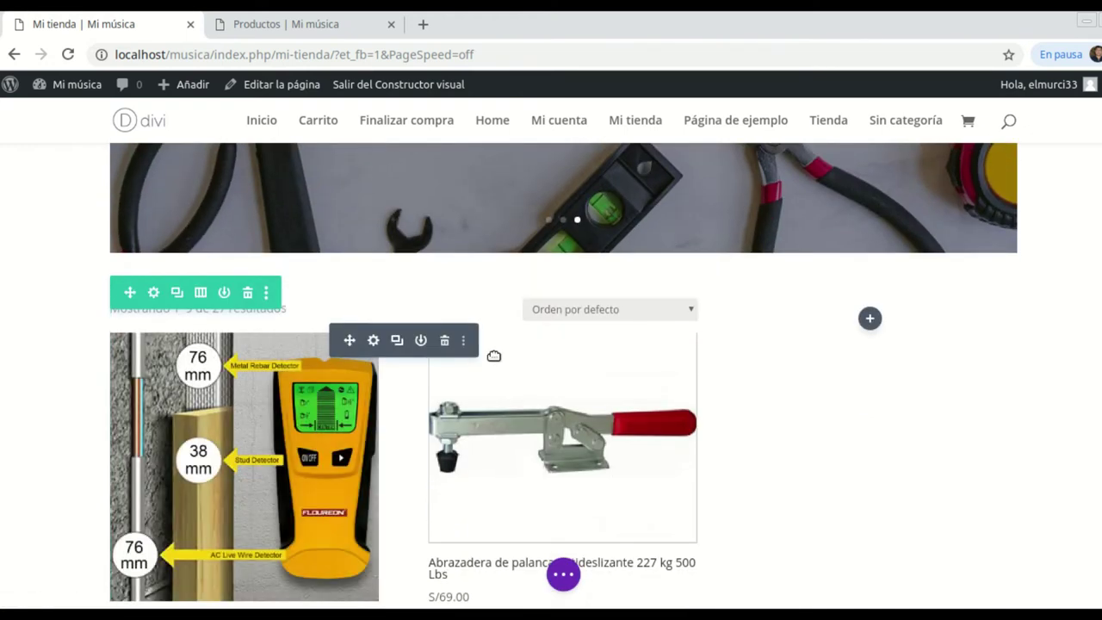
pyautogui.click(374, 341)
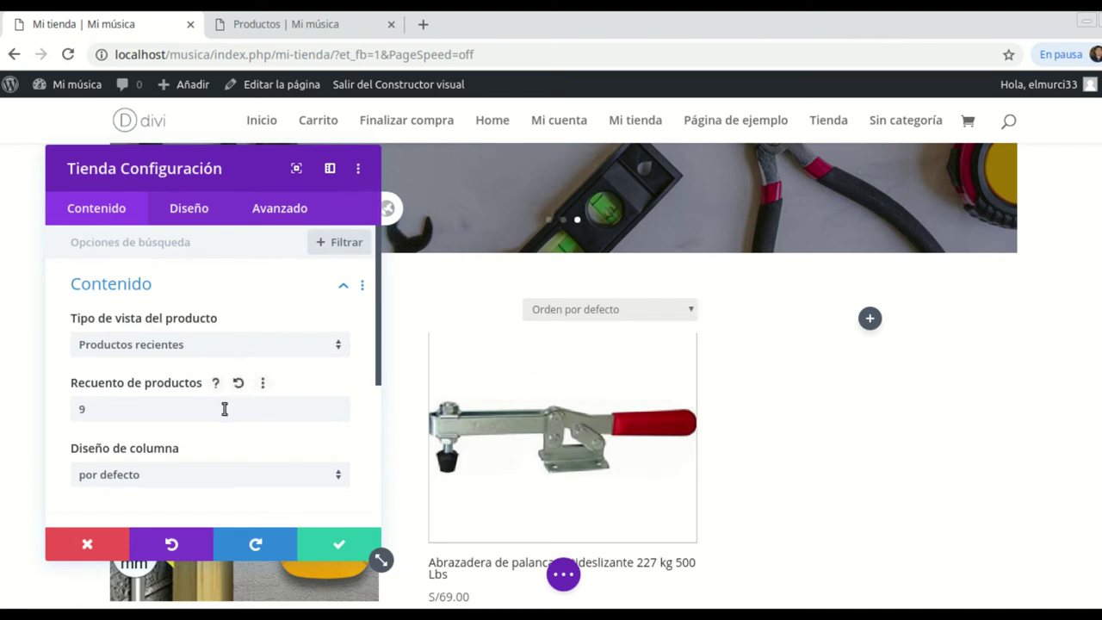
pyautogui.scroll(-1, 226, 413)
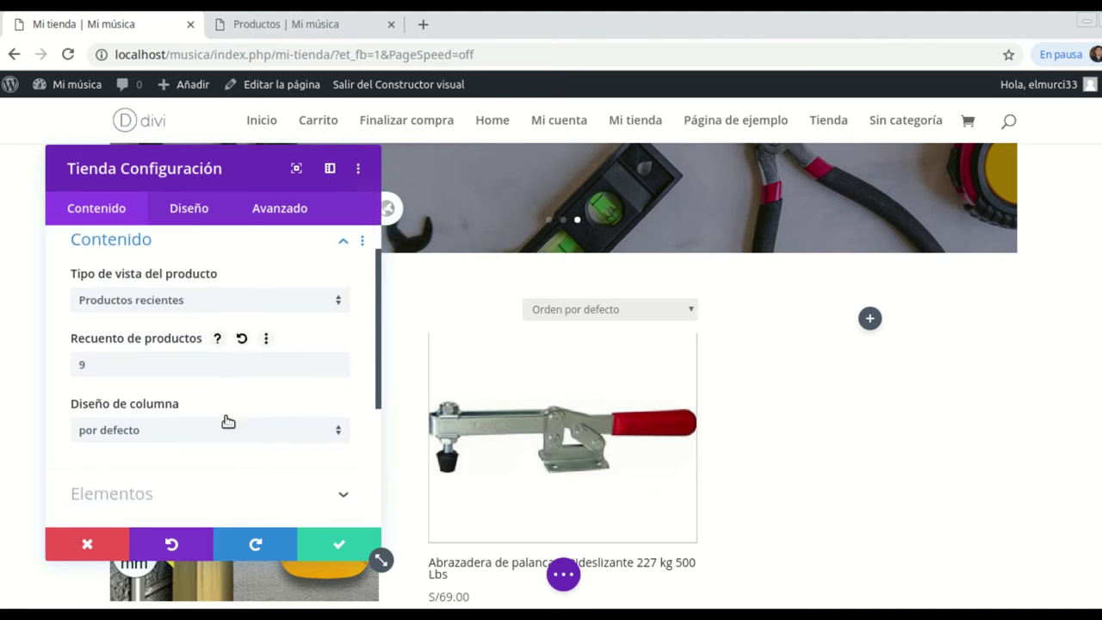
pyautogui.click(338, 436)
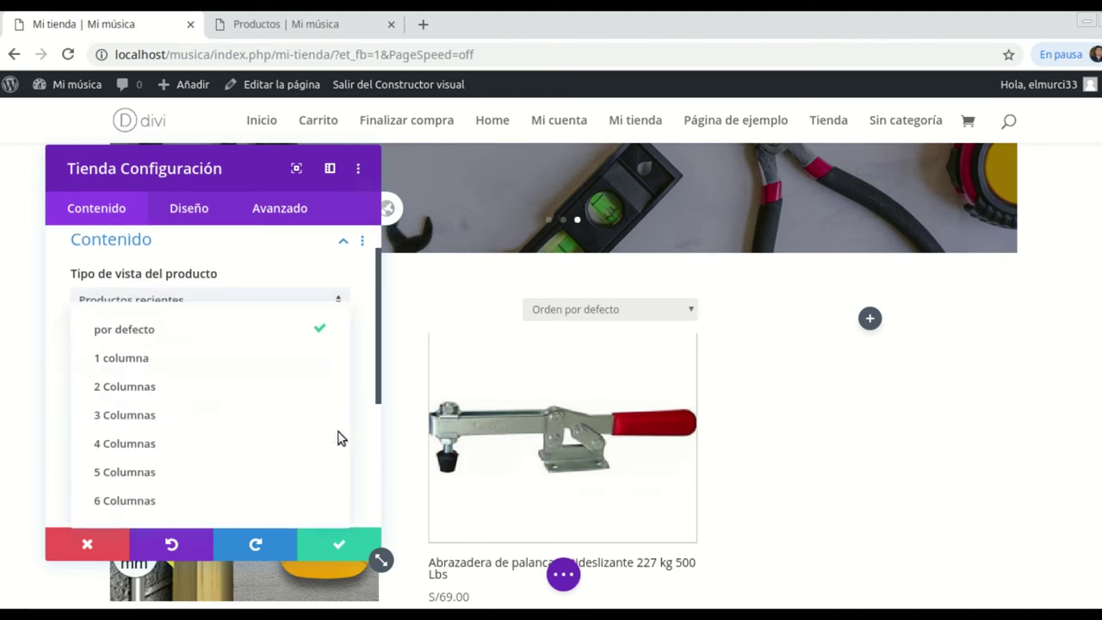
pyautogui.click(148, 415)
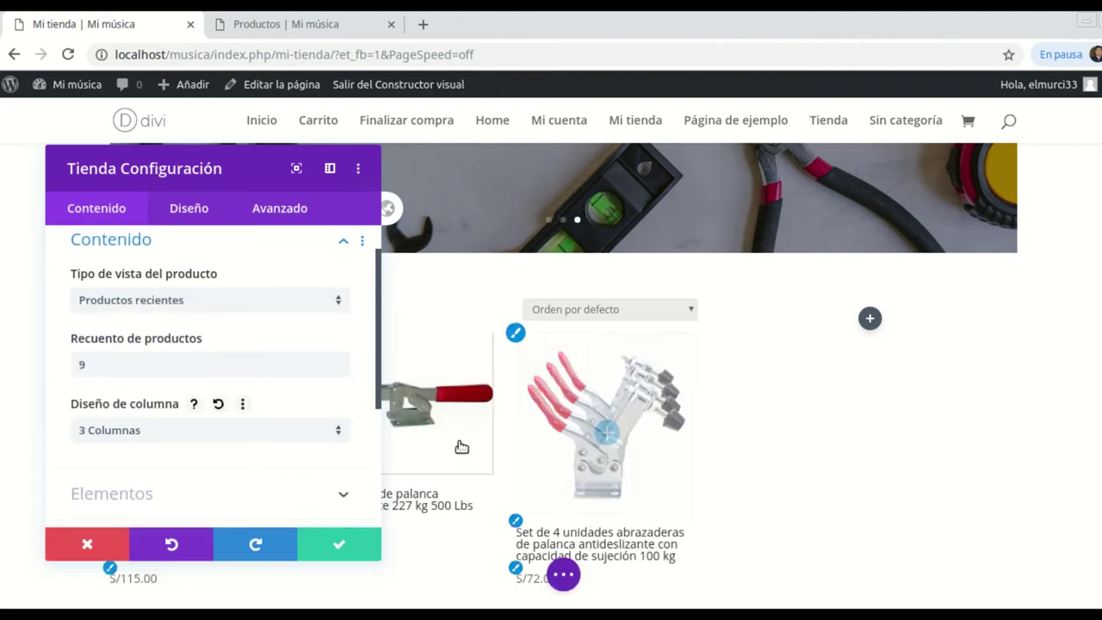
pyautogui.click(317, 549)
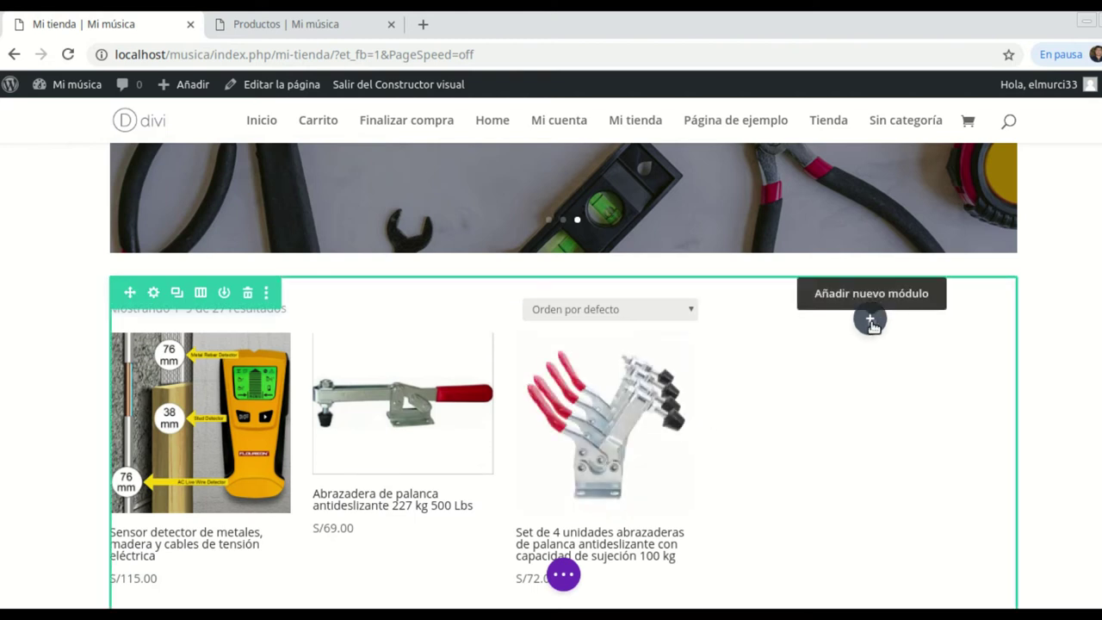
# Step: Insert a Barra lateral module into the empty narrow column beside the product listing
pyautogui.click(870, 320)
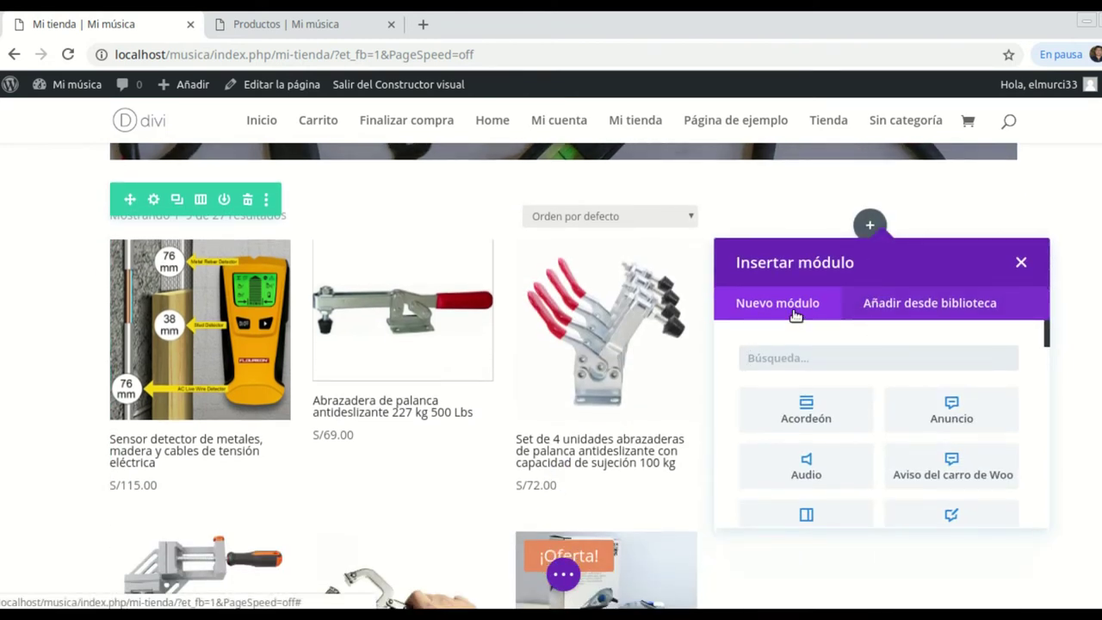
pyautogui.scroll(-2, 869, 421)
pyautogui.scroll(-2, 910, 457)
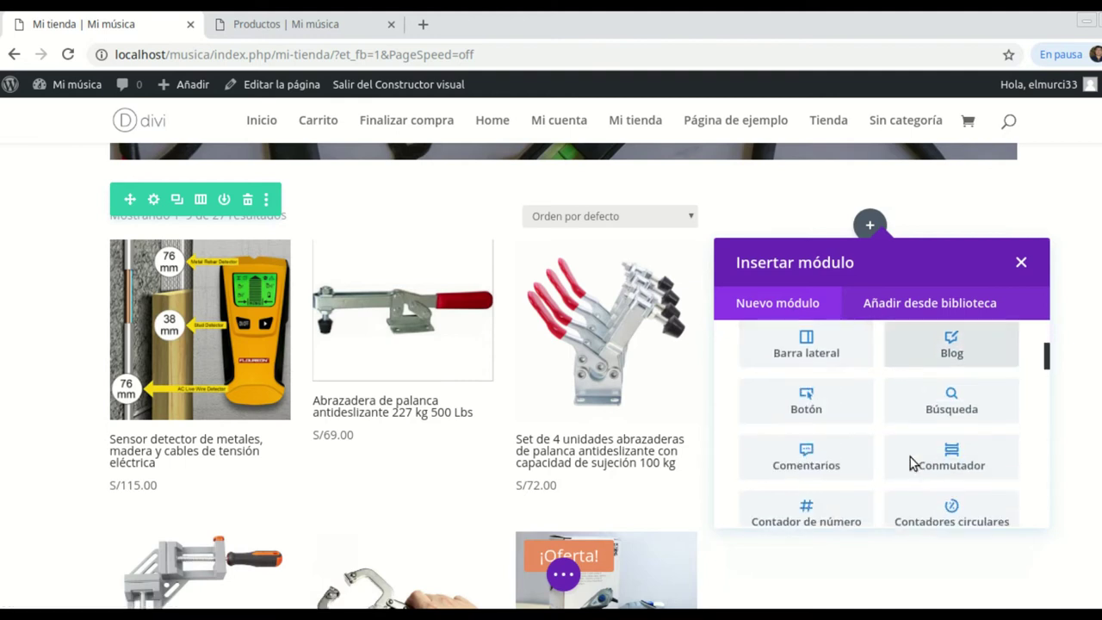
pyautogui.scroll(1, 855, 427)
pyautogui.click(812, 392)
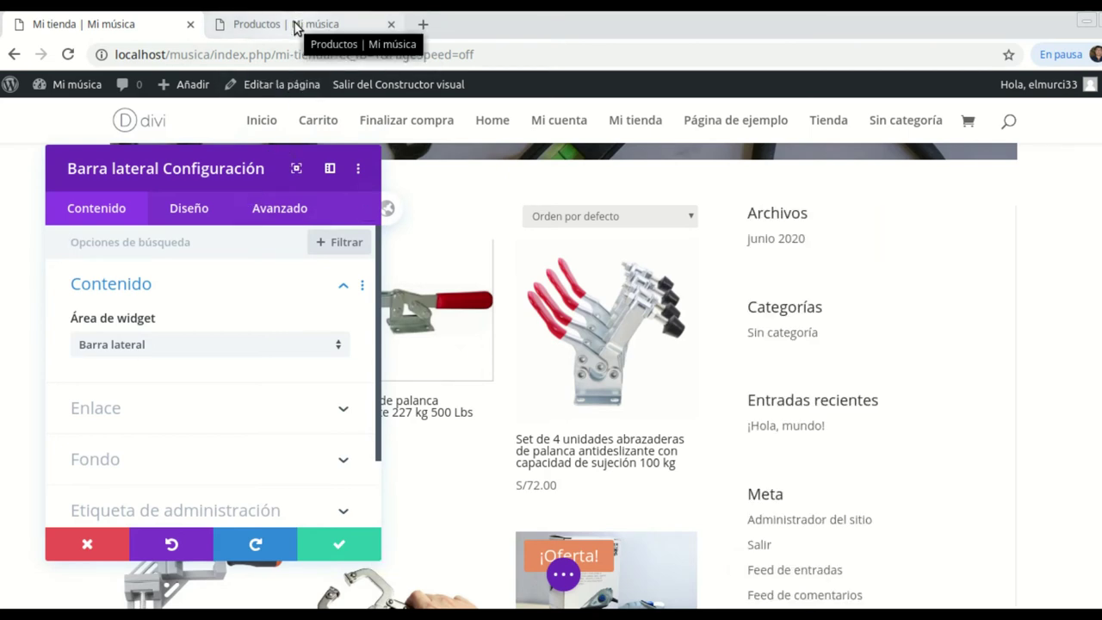
# Step: Compare the sidebar with the one on the default Tienda page, and save the Barra lateral module with its current widget area
pyautogui.click(301, 31)
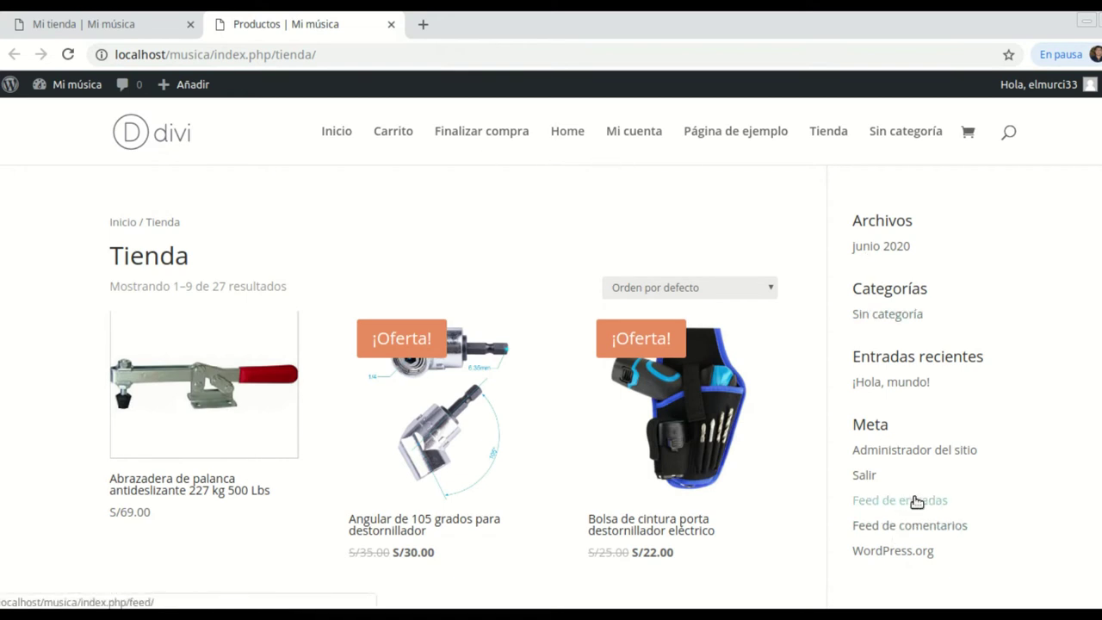
pyautogui.scroll(-2, 907, 442)
pyautogui.scroll(2, 893, 233)
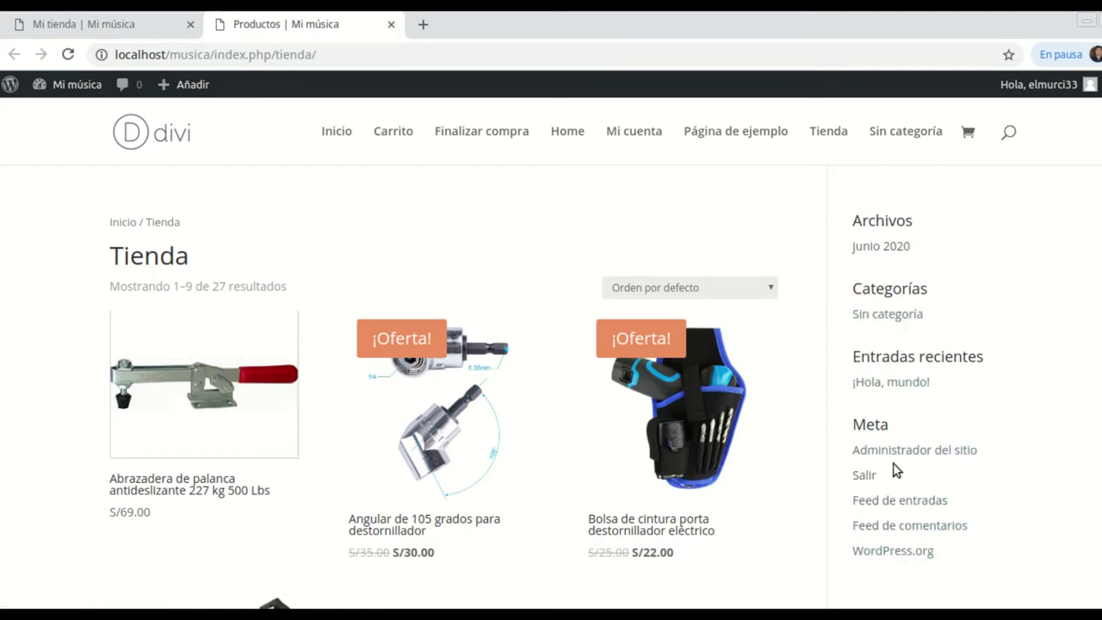
pyautogui.click(133, 26)
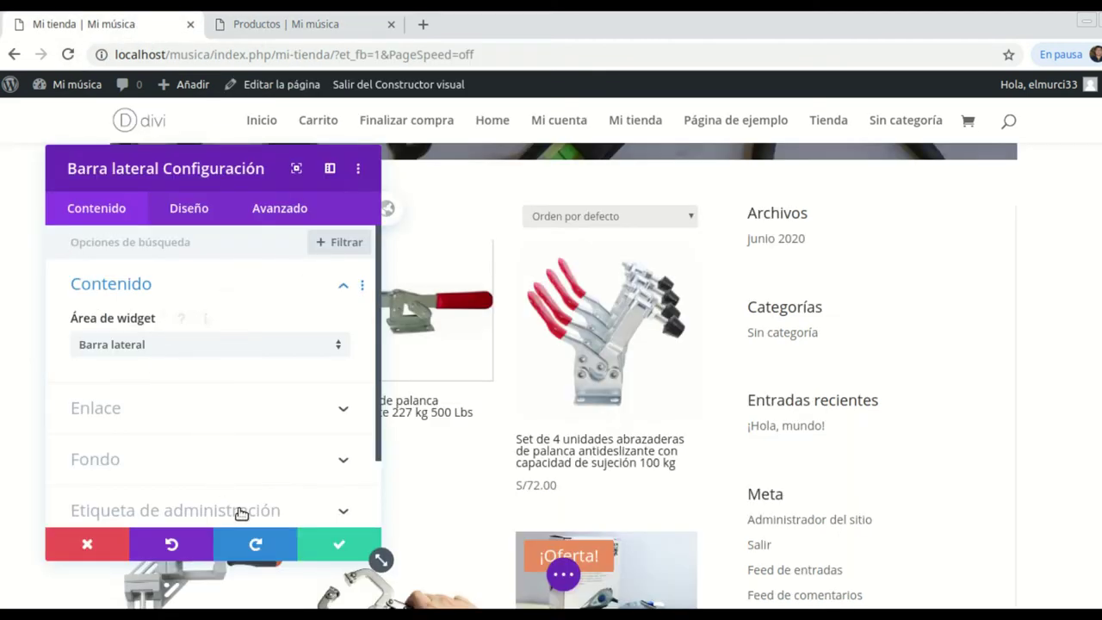
pyautogui.click(342, 550)
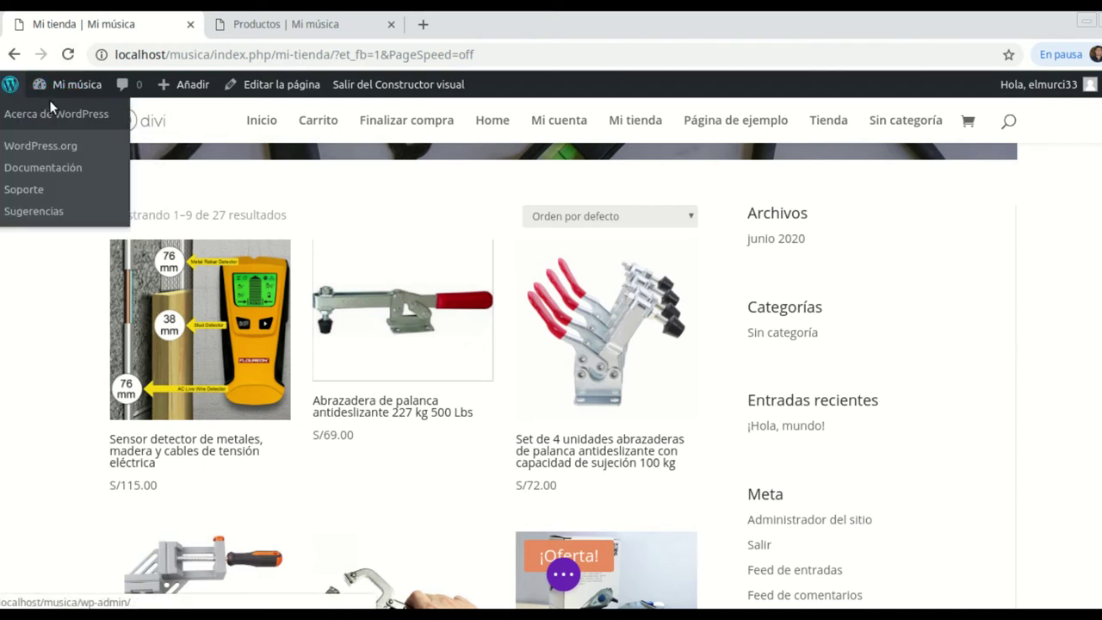
# Step: Open the WordPress dashboard in a new browser tab and place that tab first
pyautogui.moveTo(97, 90)
pyautogui.rightClick(58, 114)
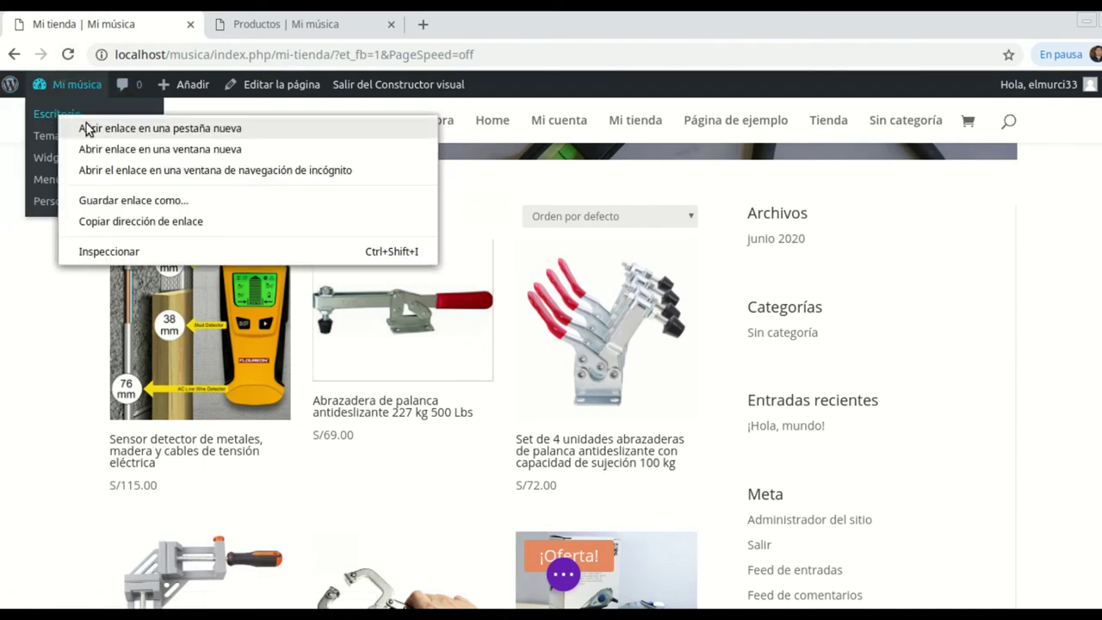
pyautogui.click(95, 126)
pyautogui.click(457, 24)
pyautogui.moveTo(457, 24); pyautogui.dragTo(86, 26)
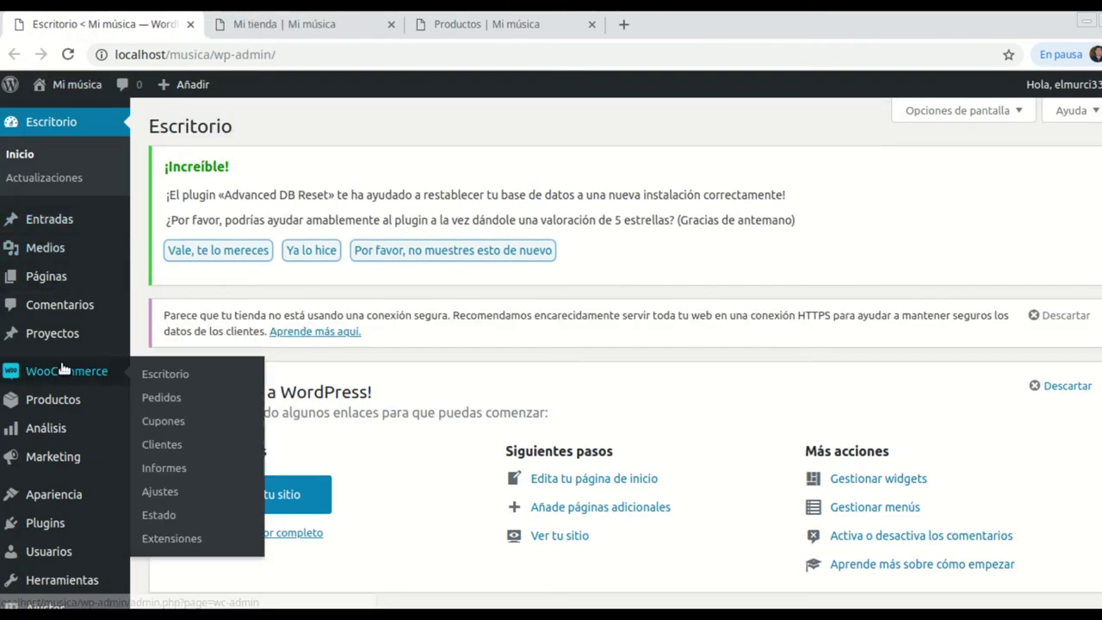
# Step: Go to the site's Widgets management page under Apariencia
pyautogui.scroll(-1, 65, 413)
pyautogui.scroll(-2, 64, 307)
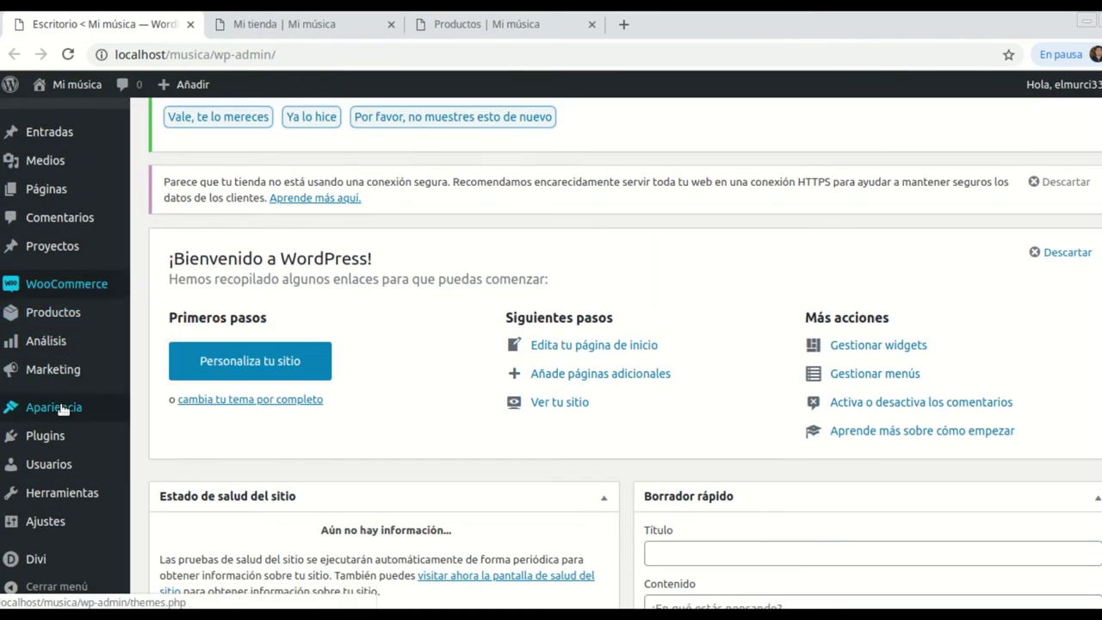
pyautogui.moveTo(118, 424)
pyautogui.click(154, 457)
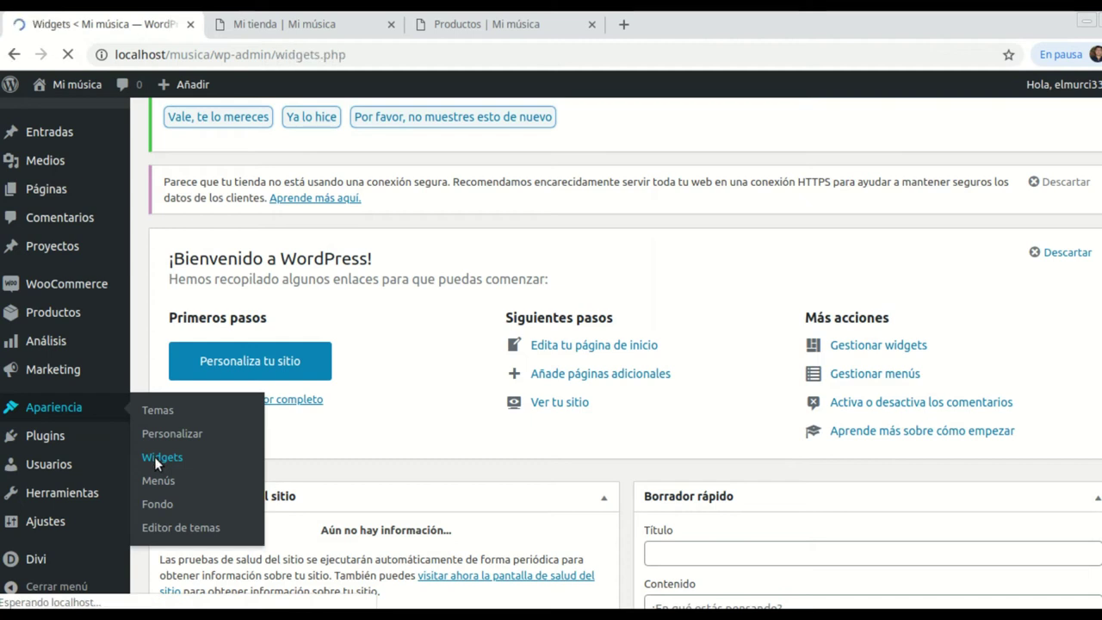
# Step: Delete the Archivos, Entradas recientes, Meta and Categorías widgets from the Barra lateral area
pyautogui.scroll(-2, 680, 276)
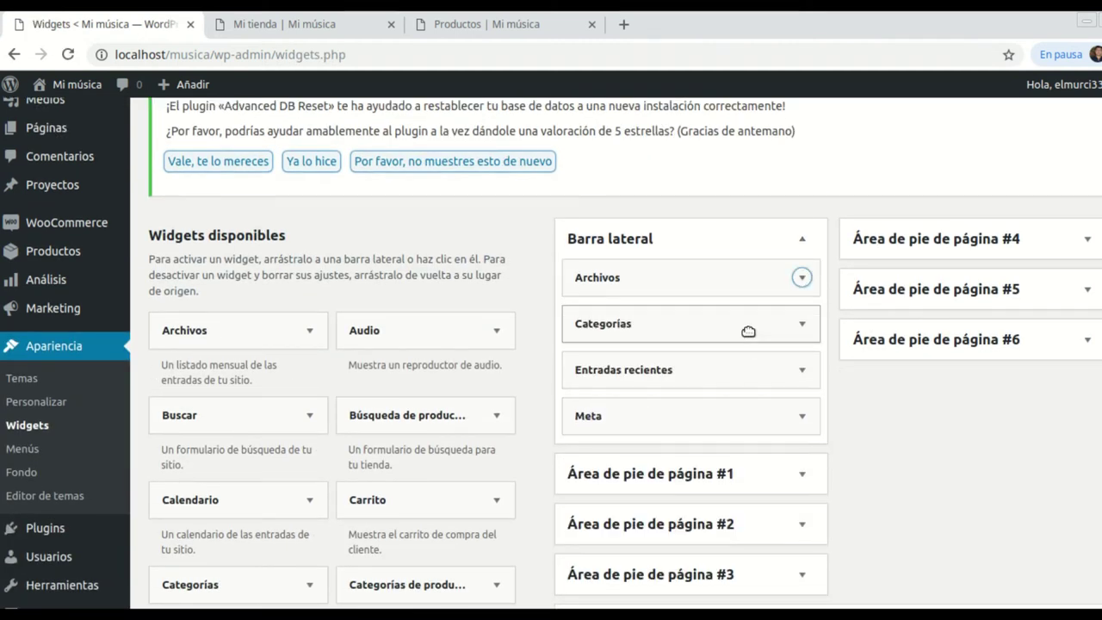
pyautogui.click(802, 278)
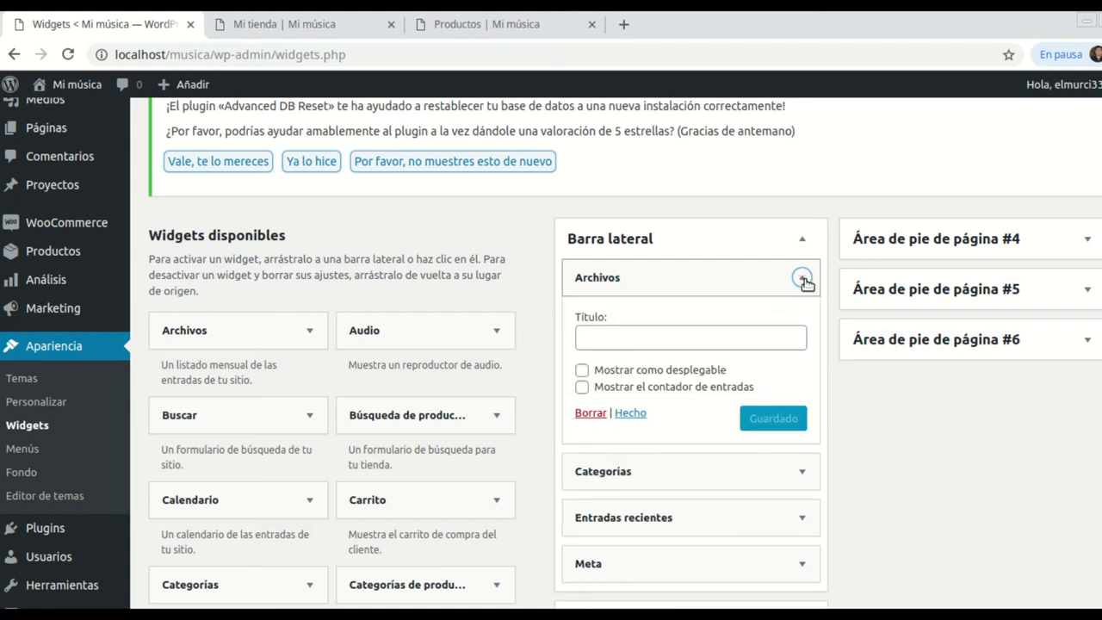
pyautogui.click(590, 413)
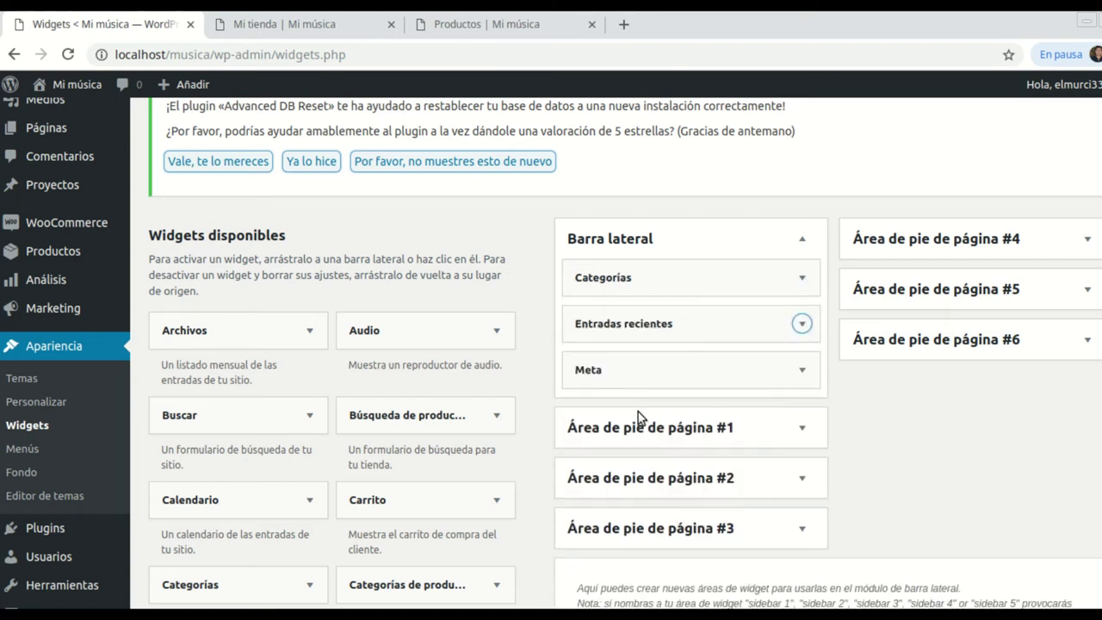
pyautogui.click(801, 325)
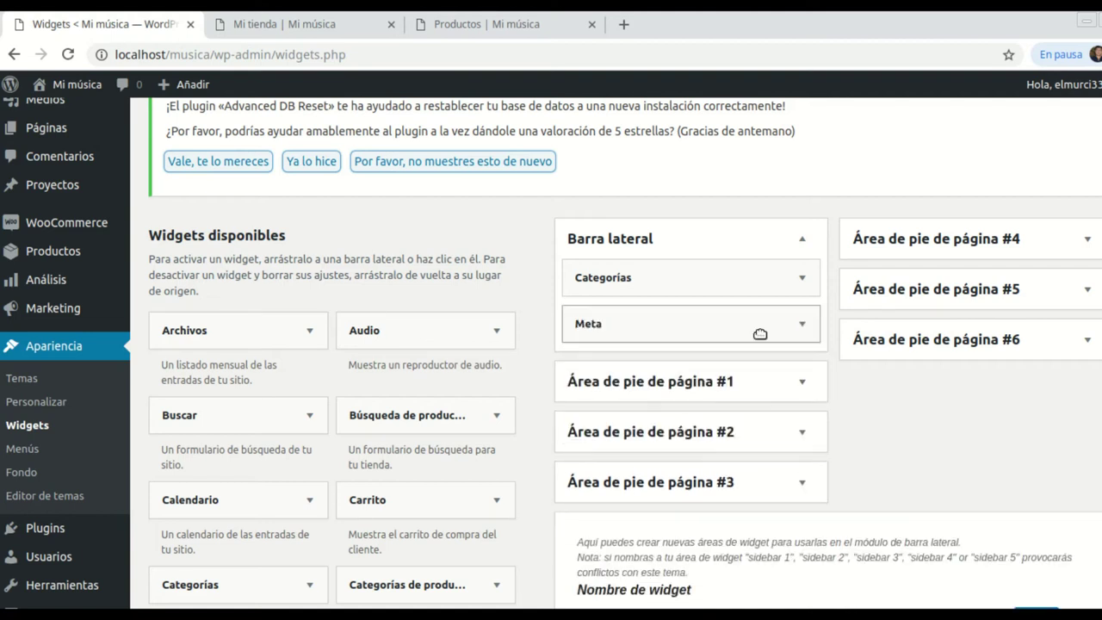
pyautogui.click(800, 325)
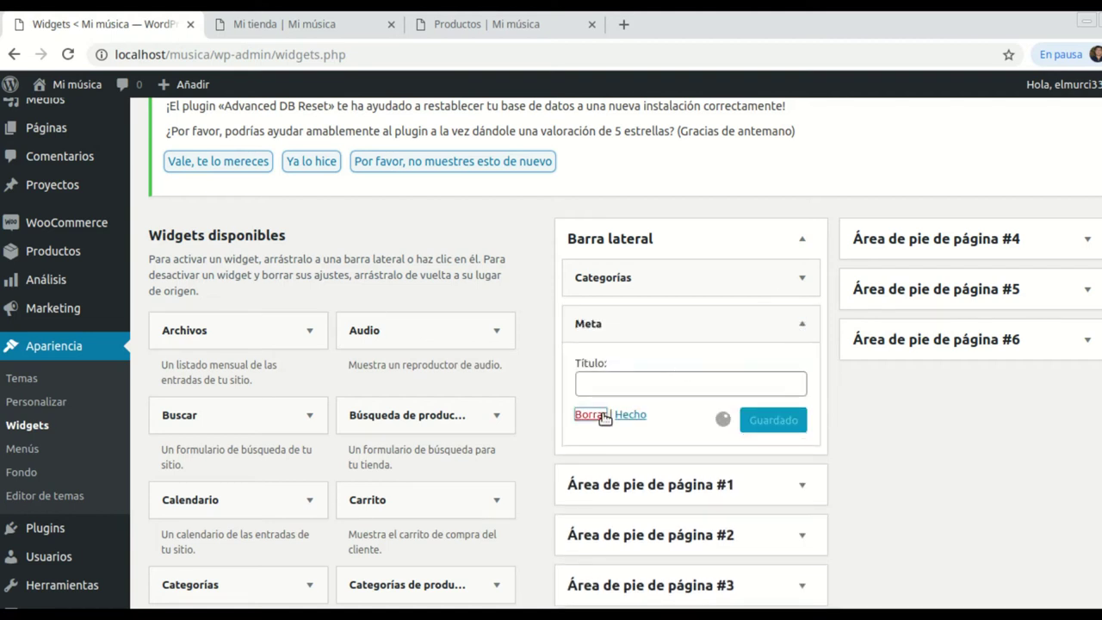
pyautogui.click(801, 278)
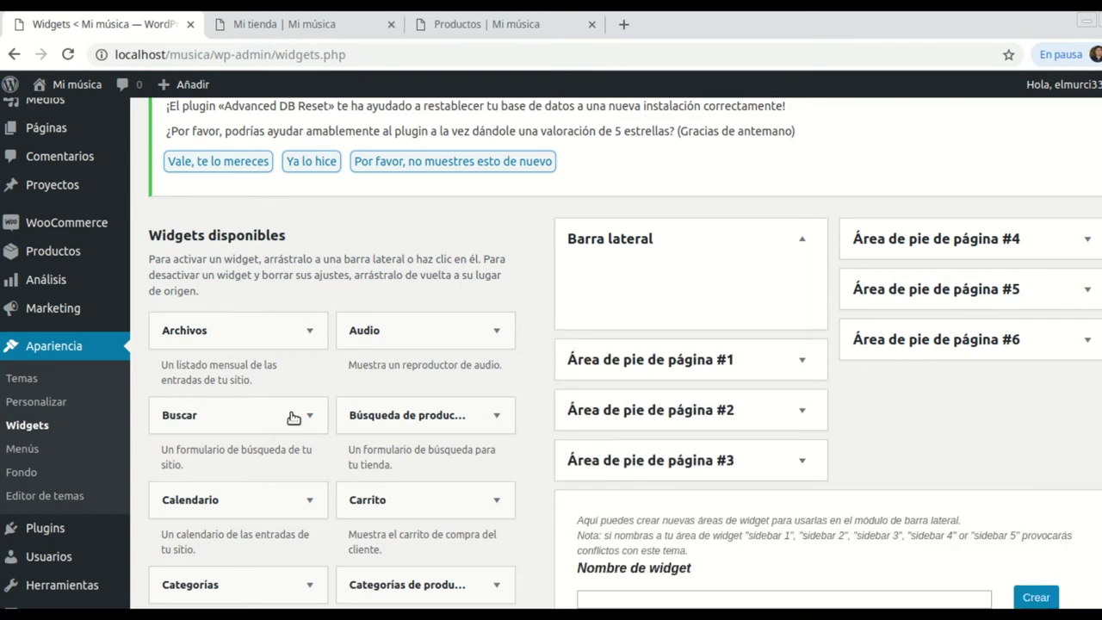
# Step: Add the Búsqueda de productos widget to the Barra lateral area
pyautogui.scroll(-3, 284, 400)
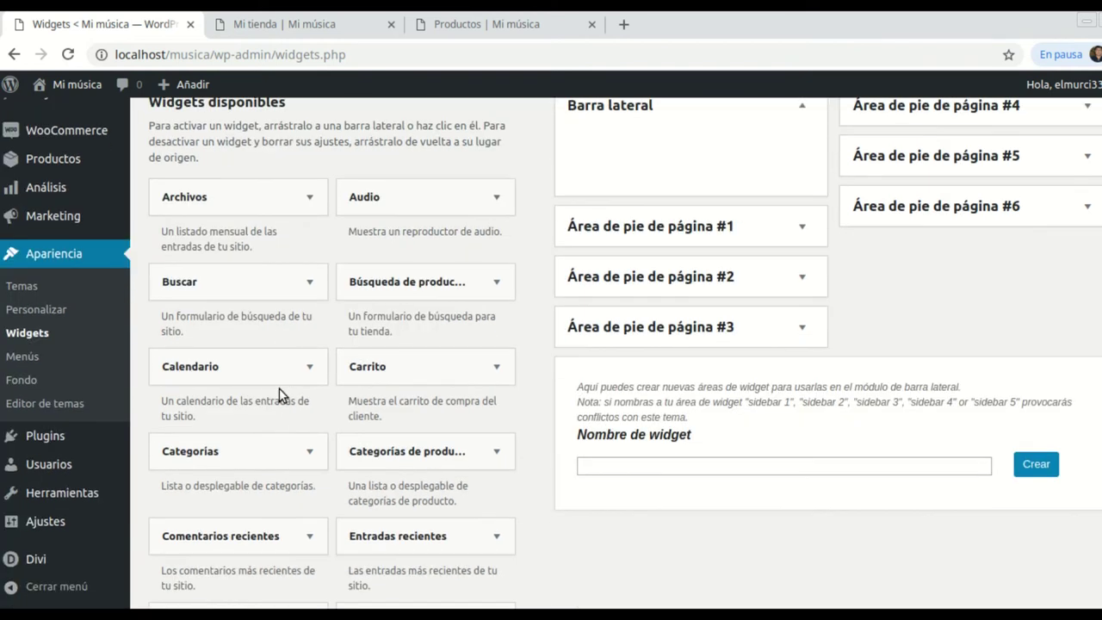
pyautogui.click(494, 281)
pyautogui.click(457, 575)
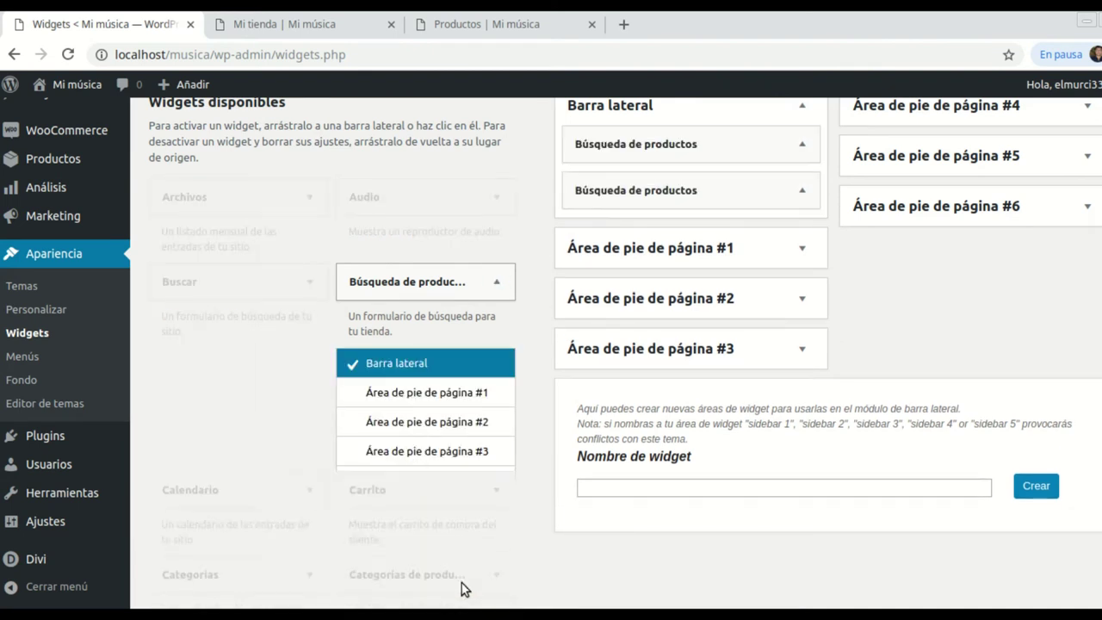
# Step: Add the Categorías de producto widget to the Barra lateral area with its default settings
pyautogui.scroll(-2, 276, 413)
pyautogui.scroll(-1, 276, 413)
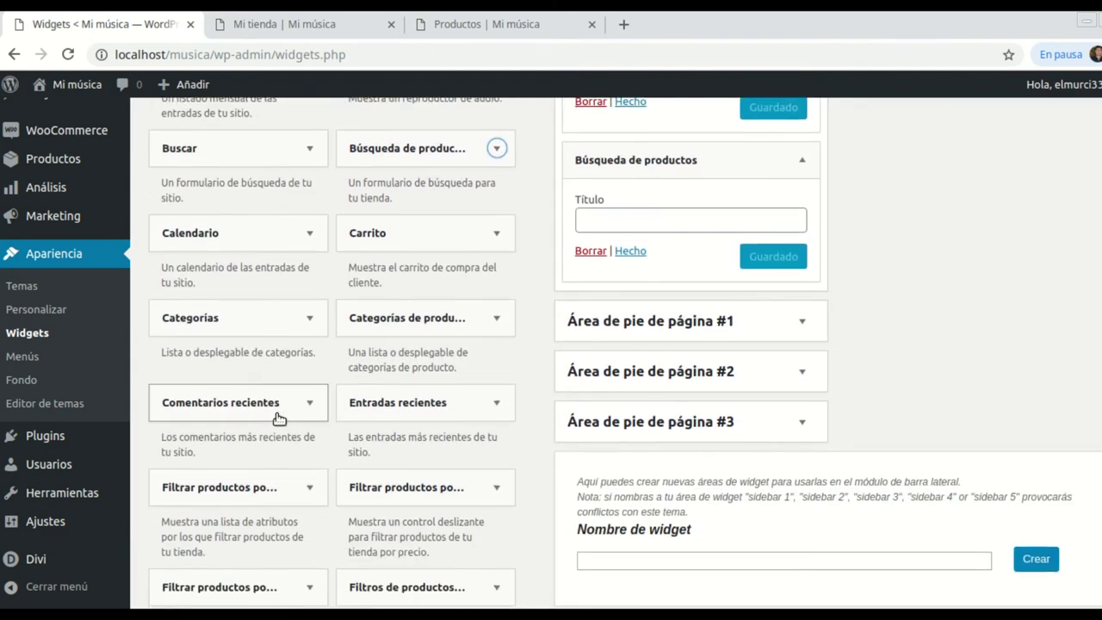
pyautogui.click(497, 318)
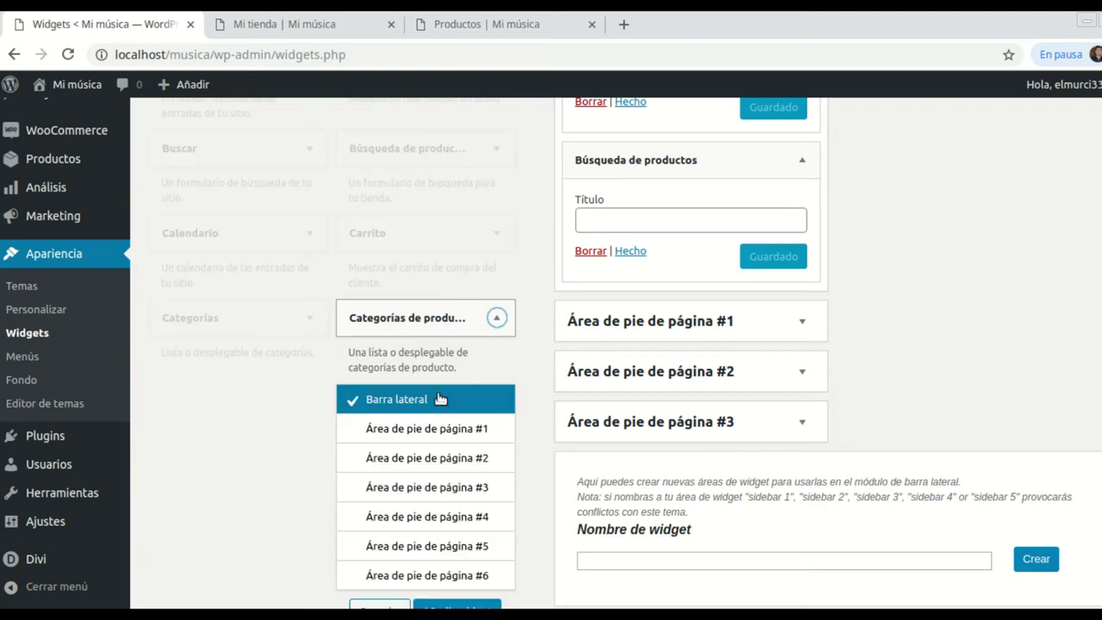
pyautogui.scroll(-1, 431, 562)
pyautogui.click(443, 568)
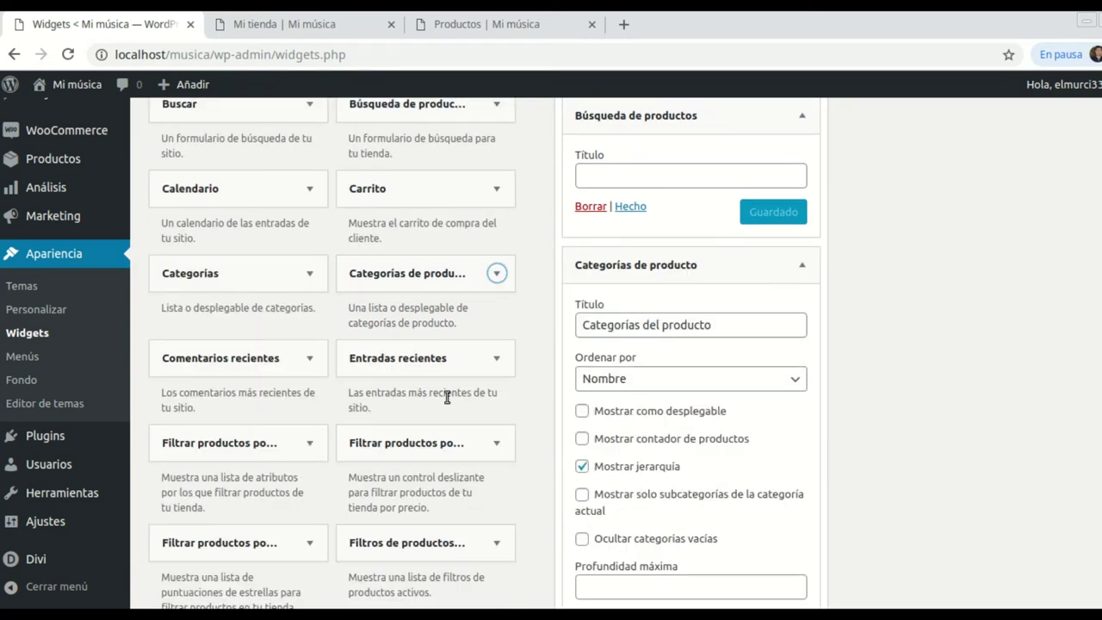
# Step: Add the Productos widget to the Barra lateral area with its default settings
pyautogui.scroll(-4, 446, 396)
pyautogui.scroll(-3, 326, 429)
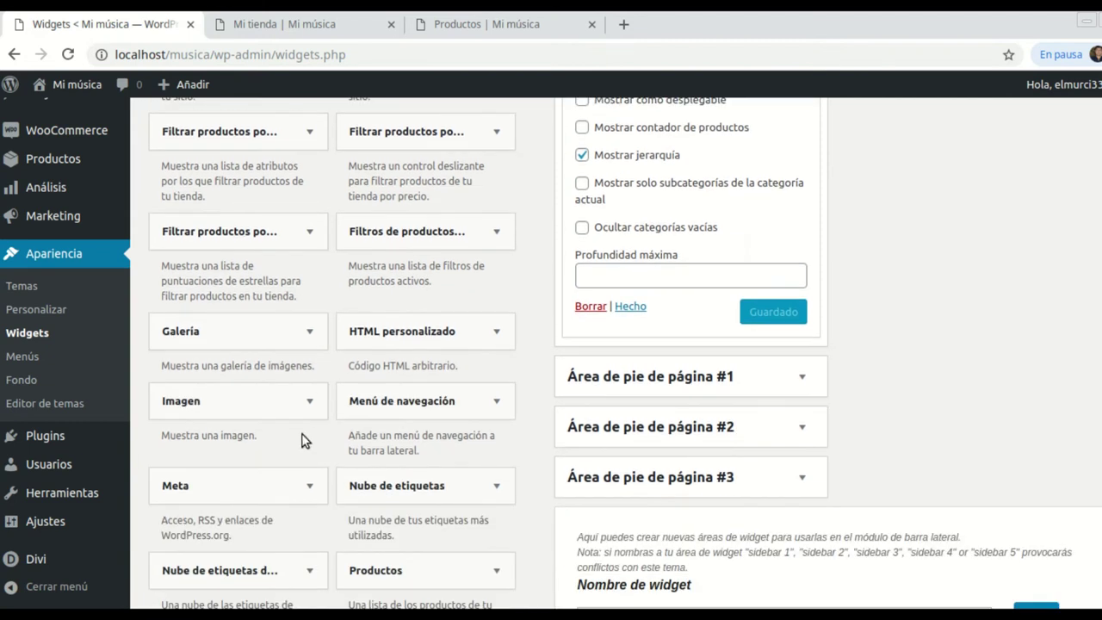
pyautogui.scroll(-6, 302, 441)
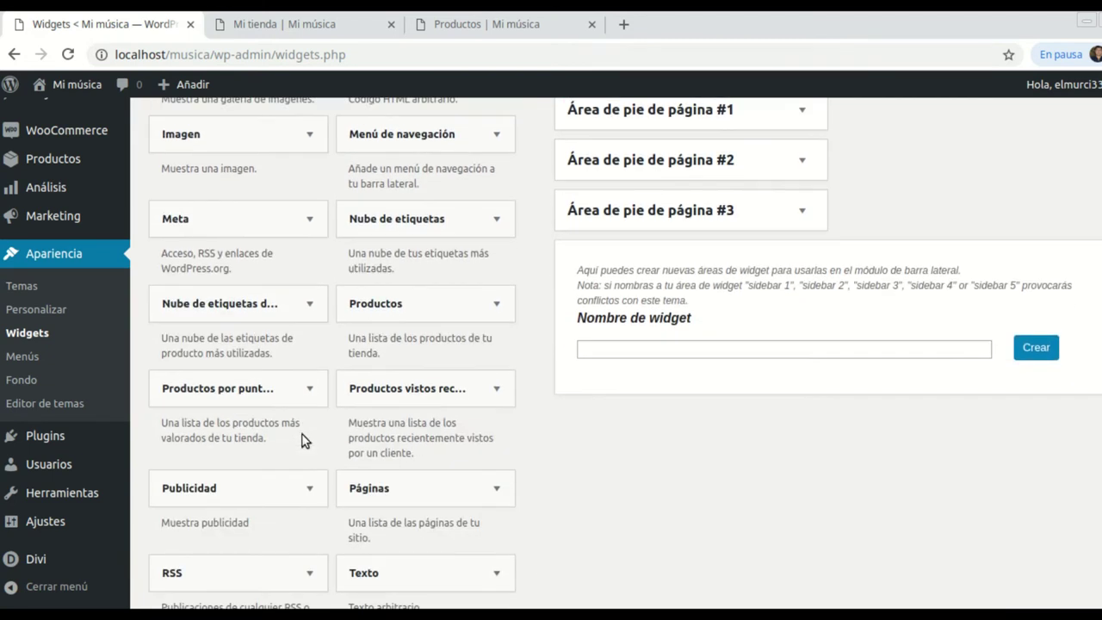
pyautogui.click(497, 305)
pyautogui.click(498, 305)
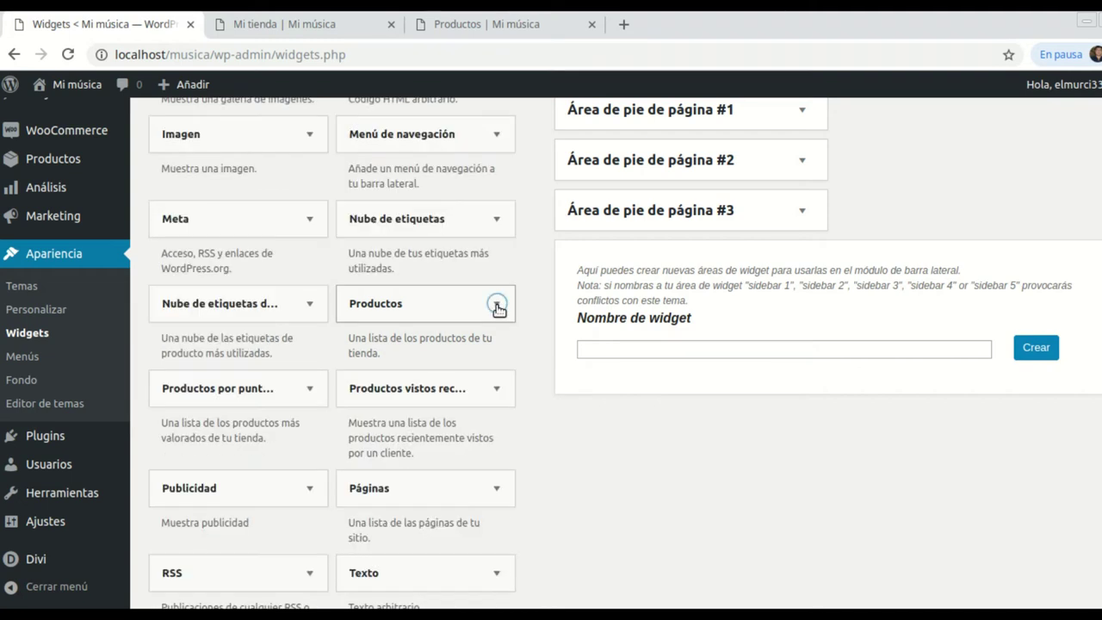
pyautogui.click(497, 305)
pyautogui.click(456, 596)
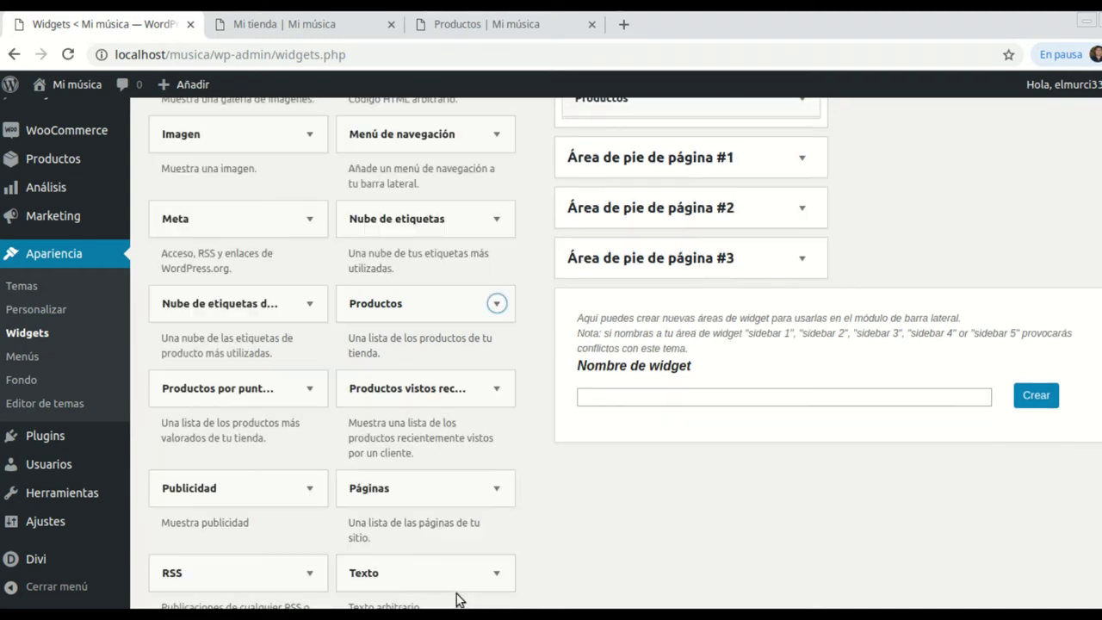
# Step: Add the Productos vistos recientemente widget to the Barra lateral area
pyautogui.scroll(-3, 206, 312)
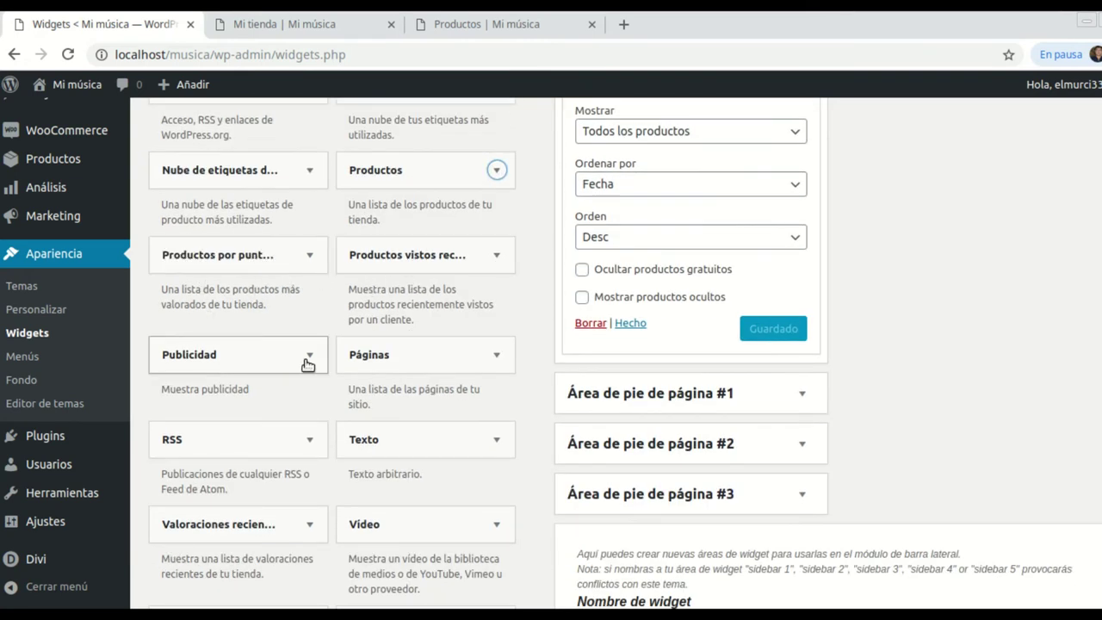
pyautogui.scroll(-4, 307, 361)
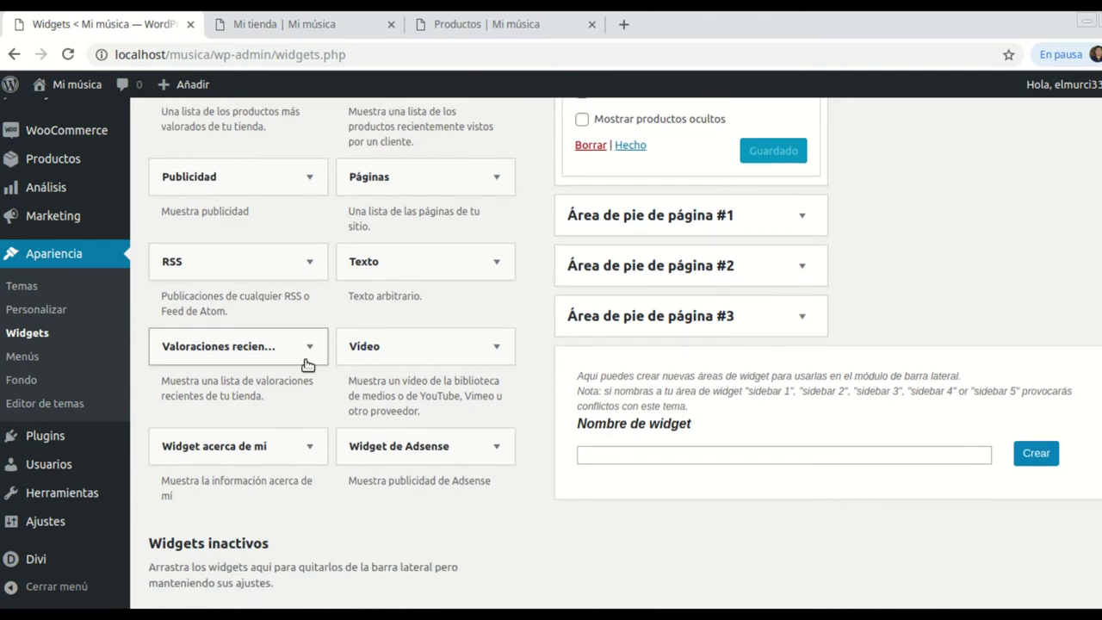
pyautogui.scroll(5, 305, 360)
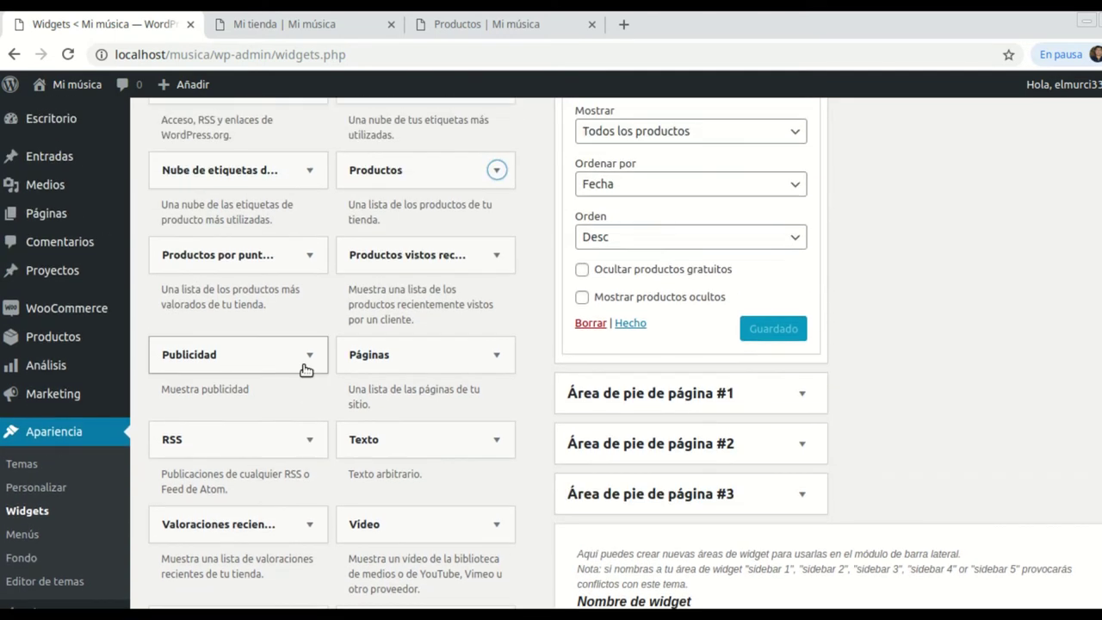
pyautogui.scroll(4, 299, 336)
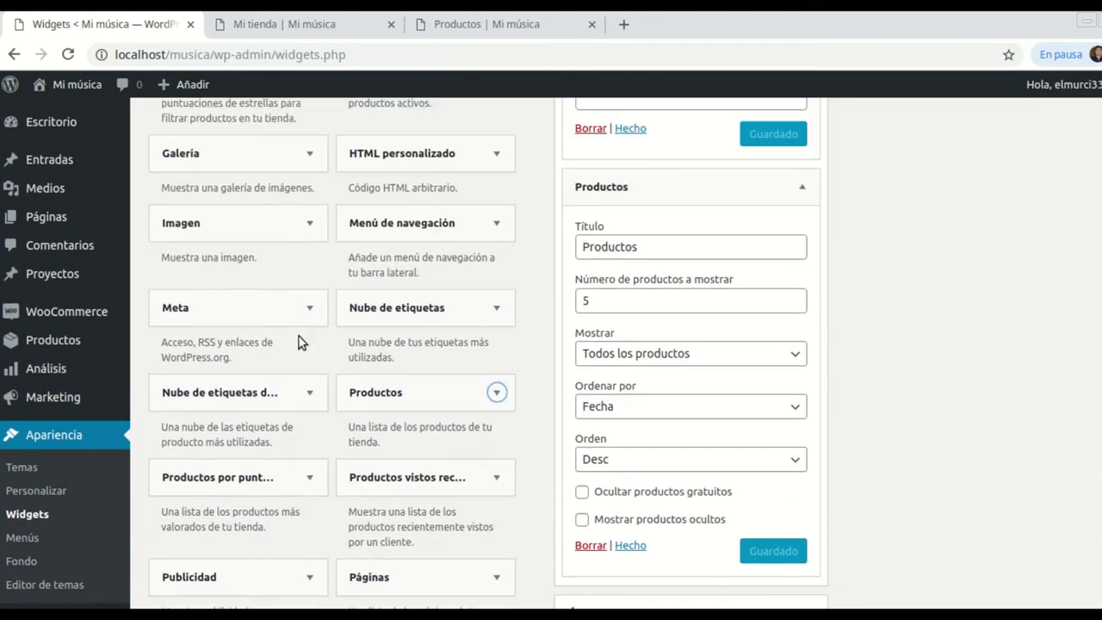
pyautogui.click(497, 478)
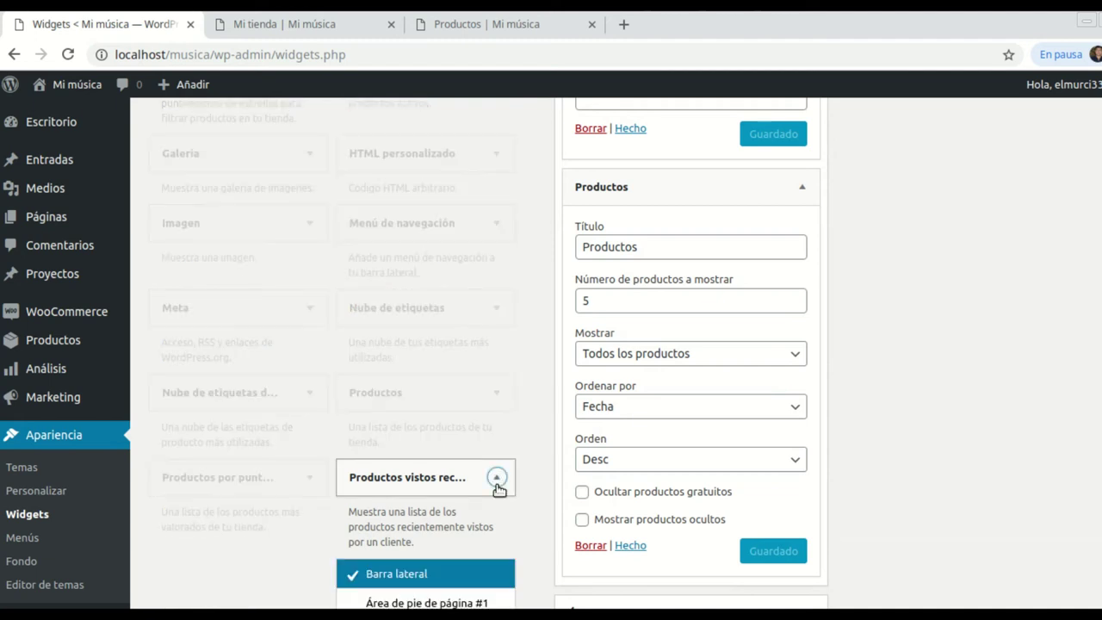
pyautogui.click(456, 474)
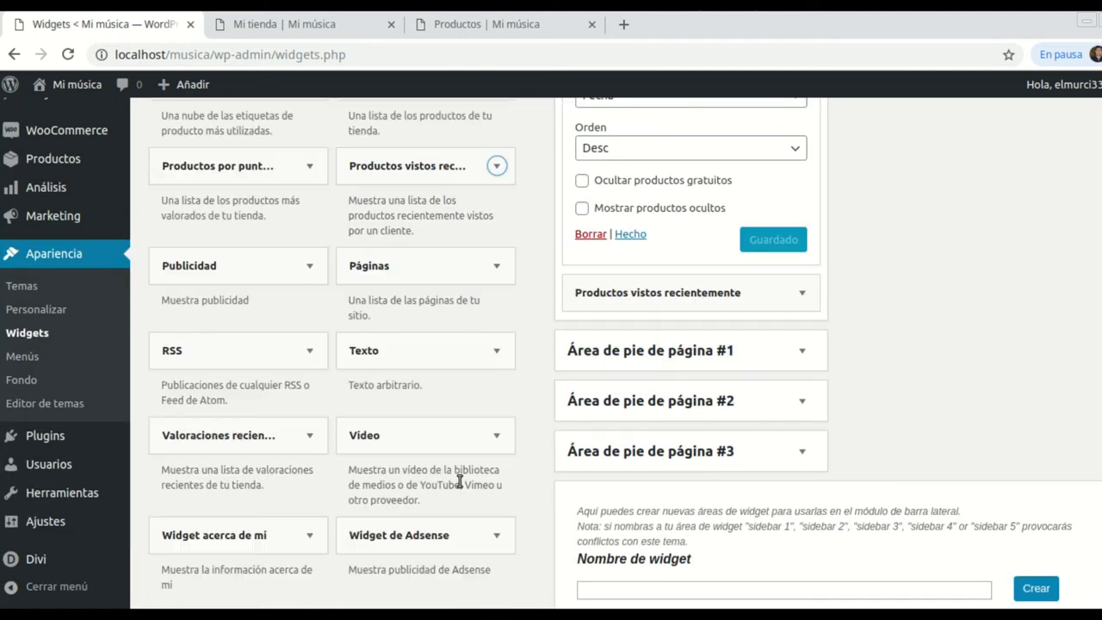
# Step: Delete the Categorías de producto widget from the Barra lateral area and review the remaining widgets' settings
pyautogui.scroll(15, 772, 369)
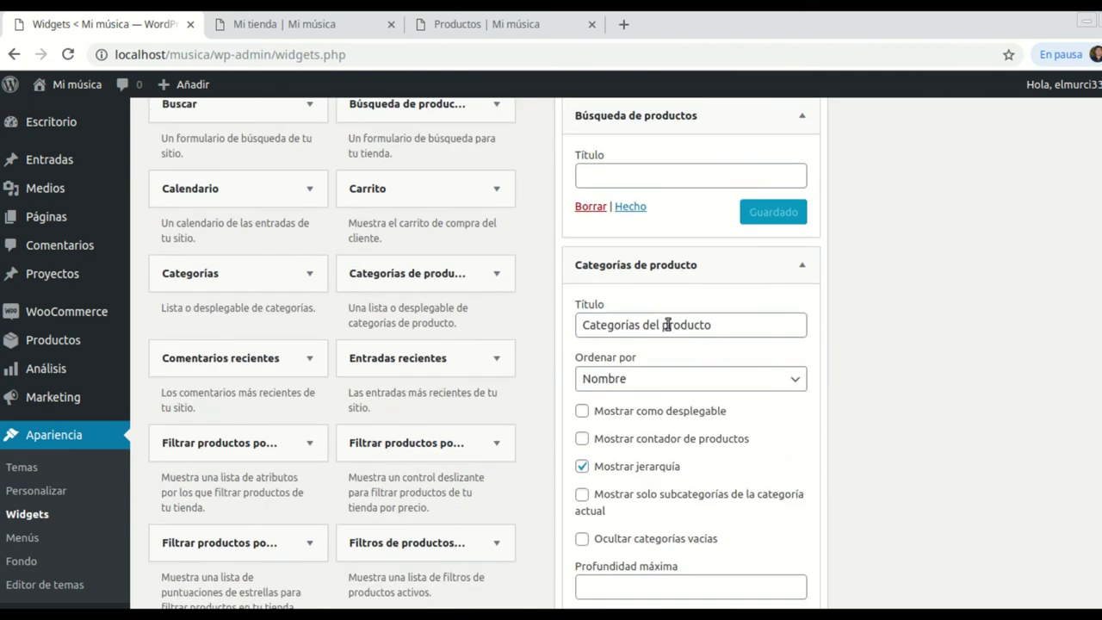
pyautogui.scroll(6, 747, 262)
pyautogui.scroll(-6, 740, 356)
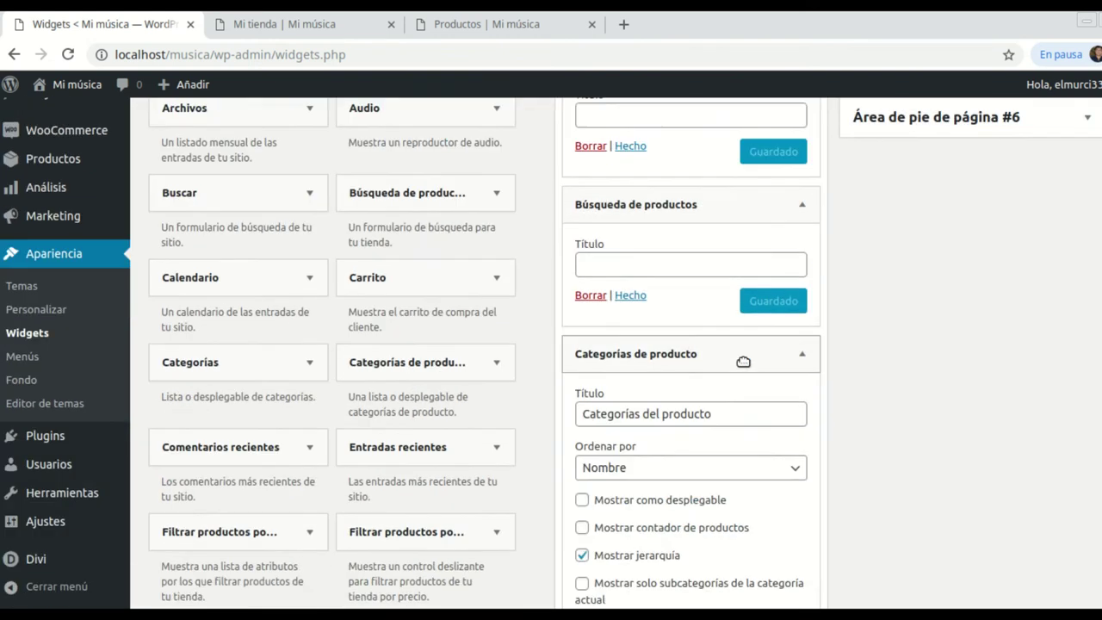
pyautogui.scroll(-2, 603, 482)
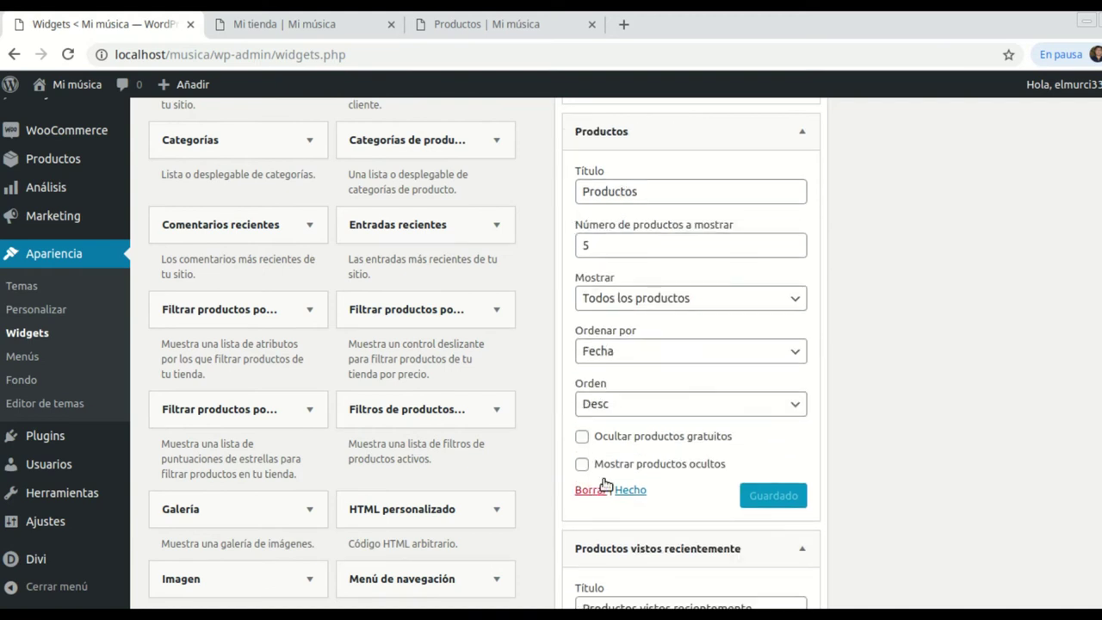
pyautogui.scroll(-6, 800, 423)
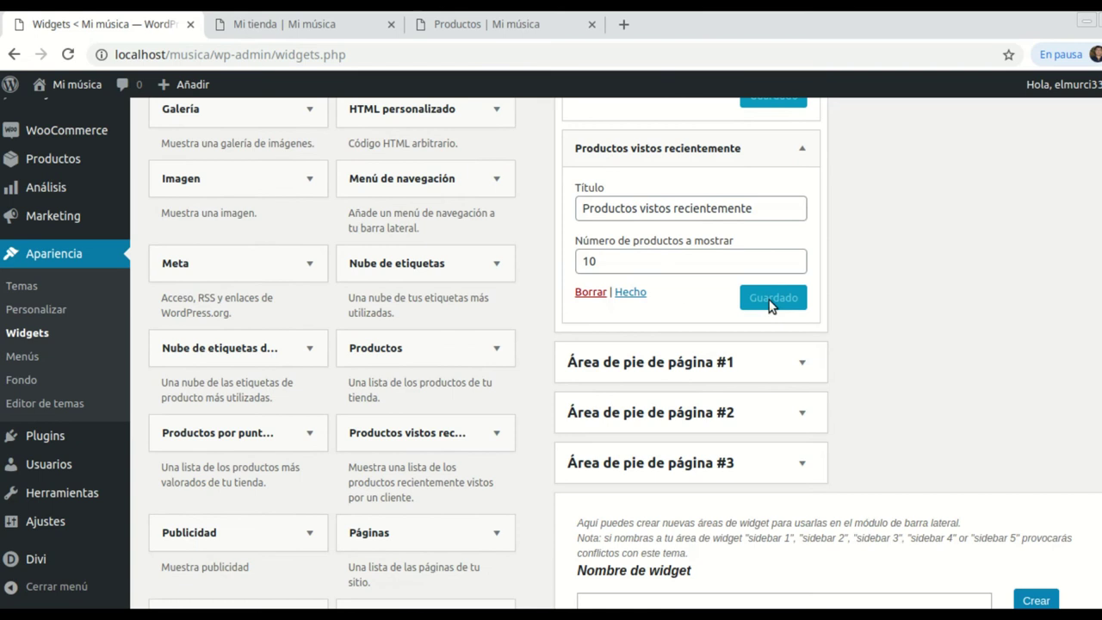
pyautogui.scroll(4, 815, 327)
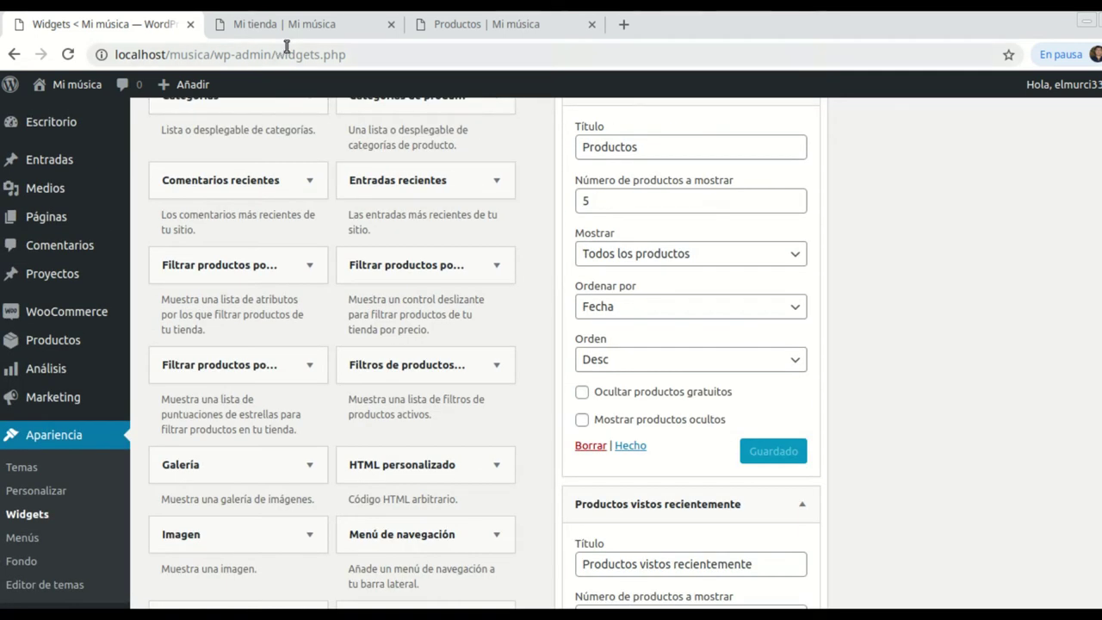
# Step: Return to the Mi tienda page in the visual builder, save it and reload it to update the sidebar
pyautogui.click(296, 33)
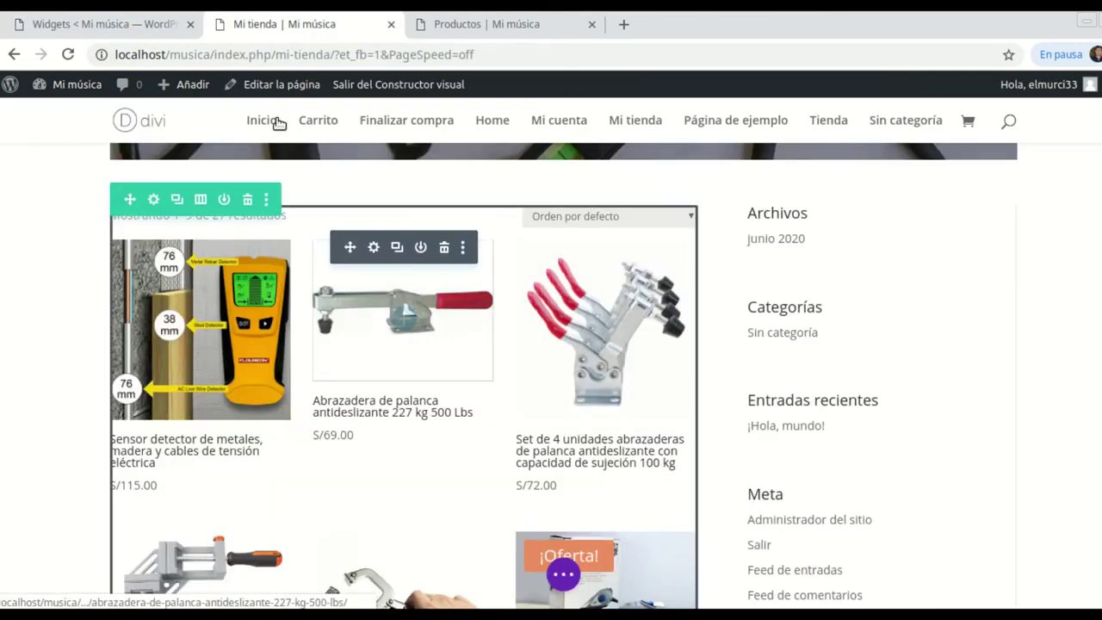
pyautogui.scroll(1, 533, 291)
pyautogui.scroll(-3, 585, 327)
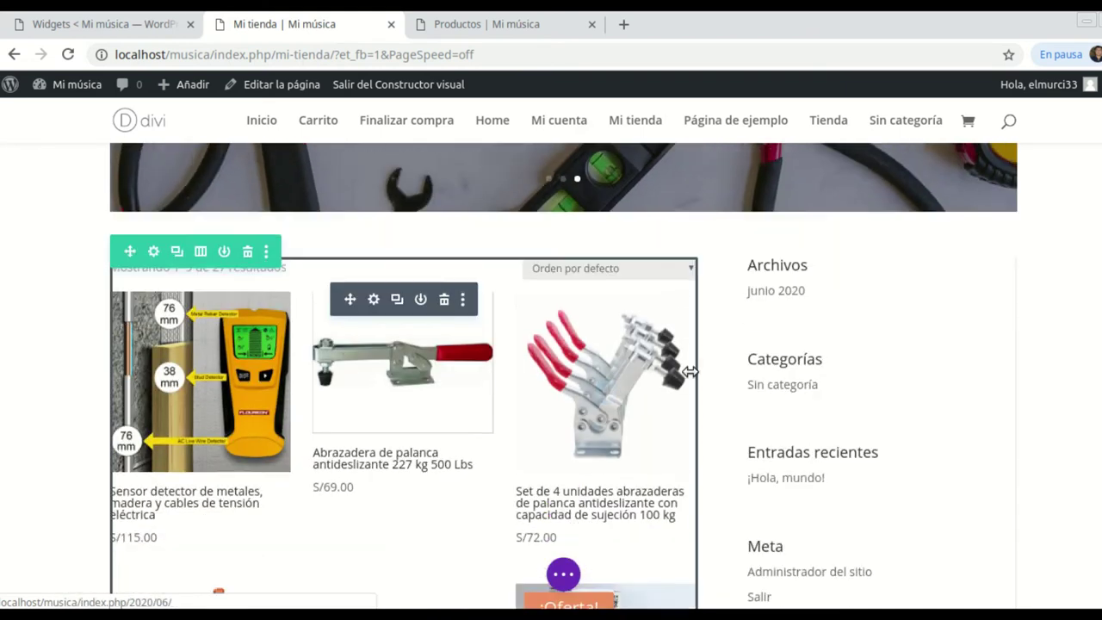
pyautogui.scroll(-5, 765, 370)
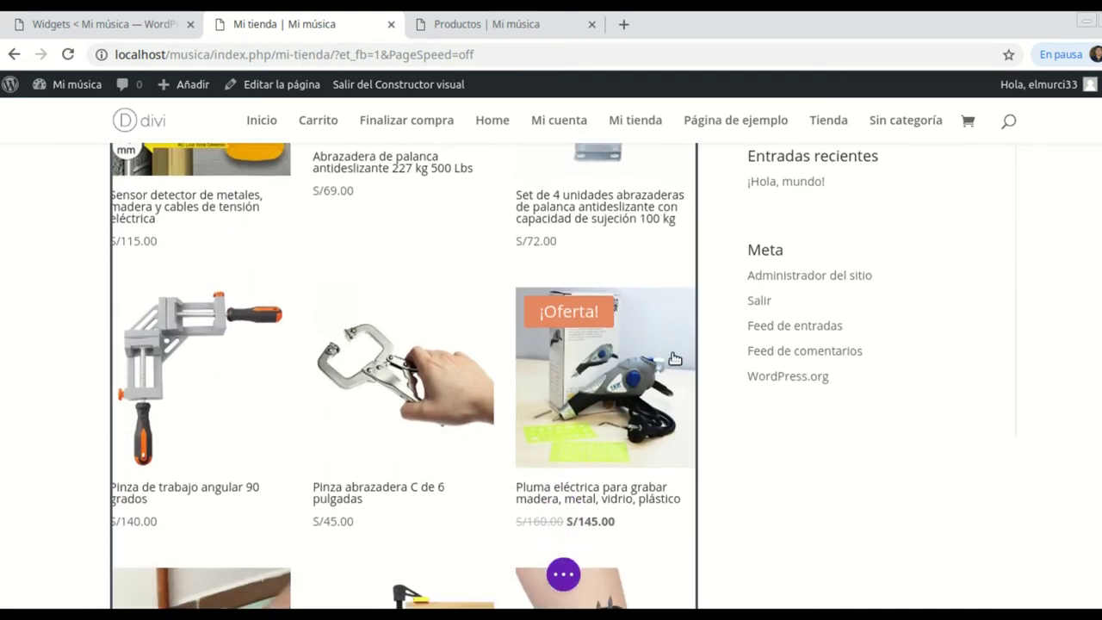
pyautogui.scroll(-3, 688, 378)
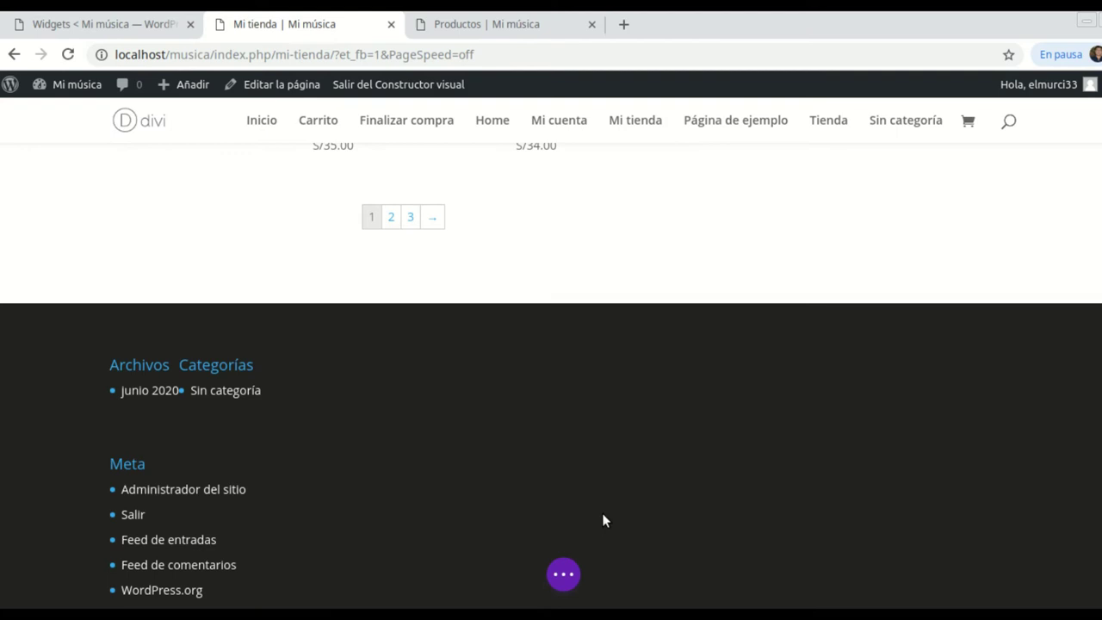
pyautogui.scroll(-1, 594, 525)
pyautogui.click(563, 583)
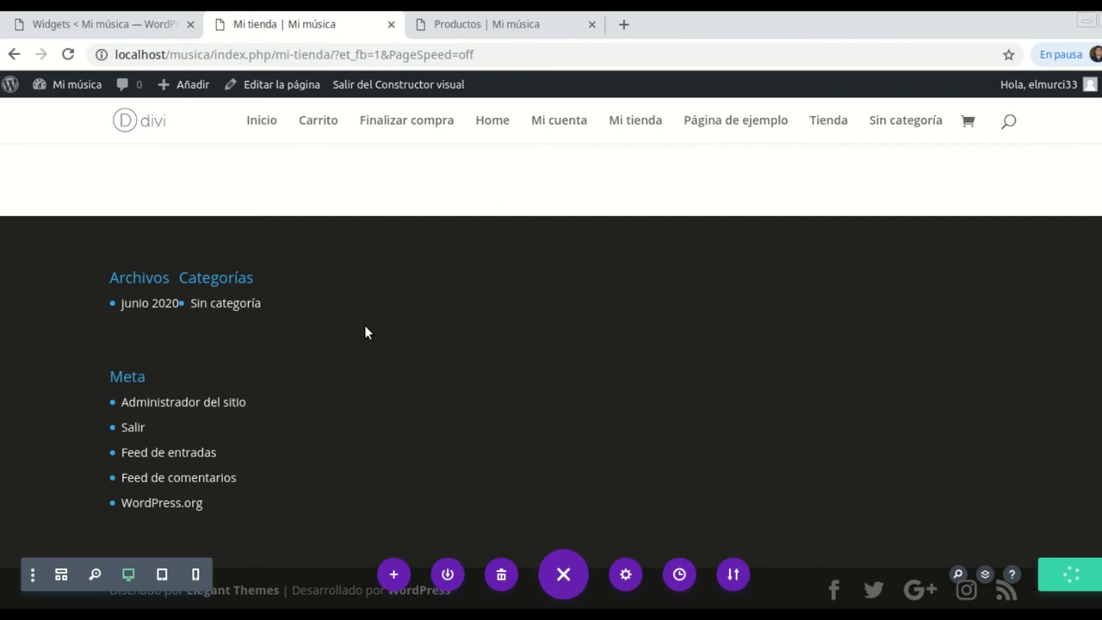
pyautogui.click(68, 55)
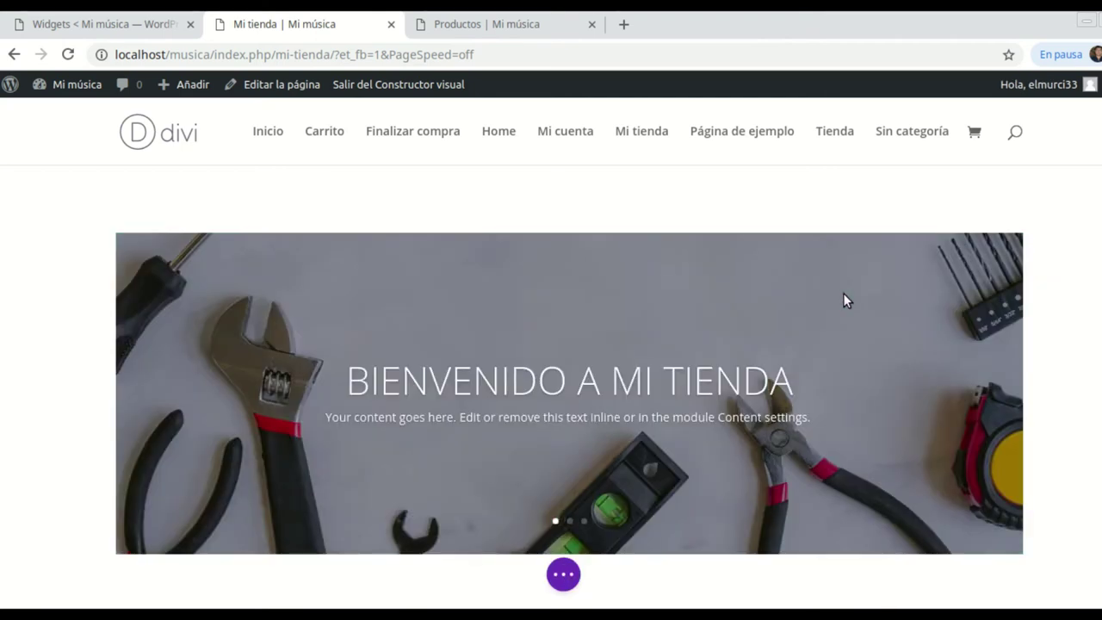
# Step: Examine the updated sidebar widgets beside the product listing on the reloaded Mi tienda page
pyautogui.scroll(-5, 845, 299)
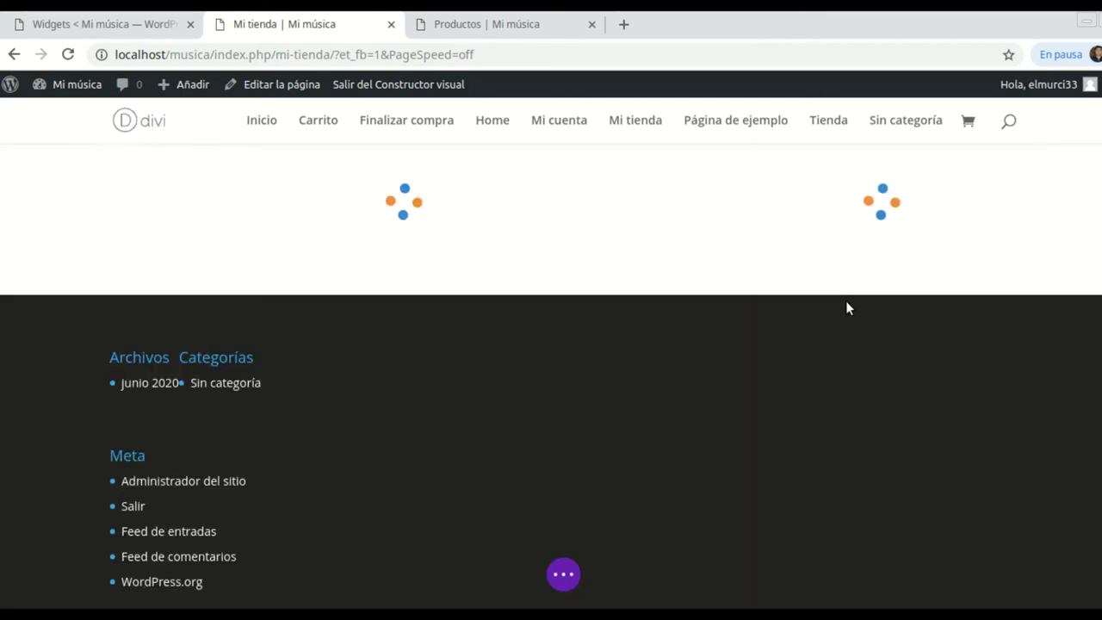
pyautogui.scroll(1, 832, 293)
pyautogui.scroll(-1, 831, 295)
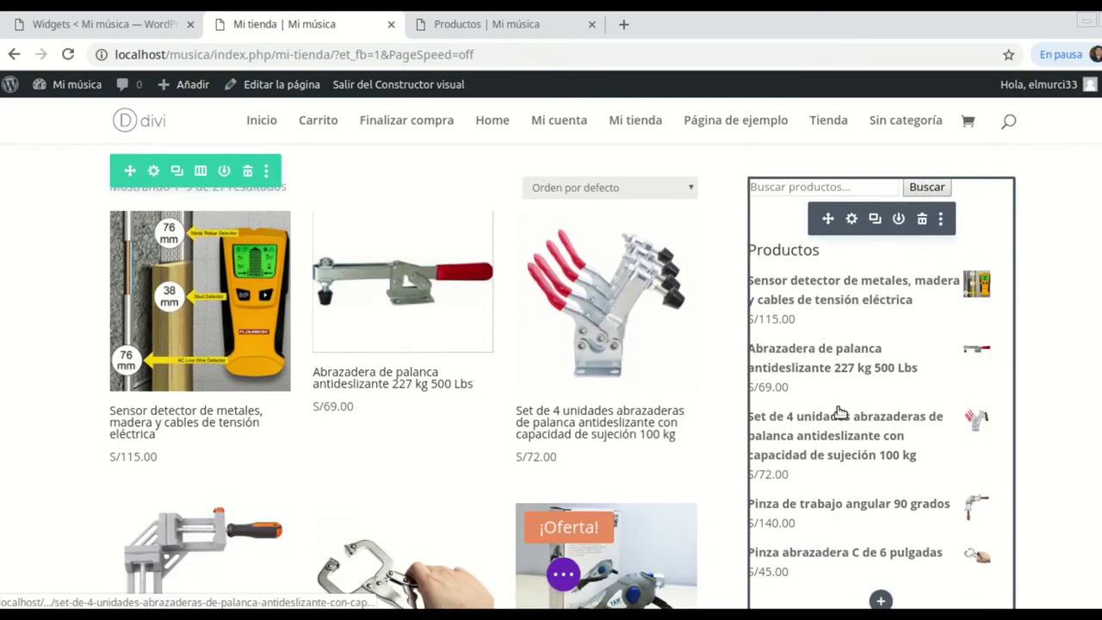
pyautogui.scroll(-3, 833, 383)
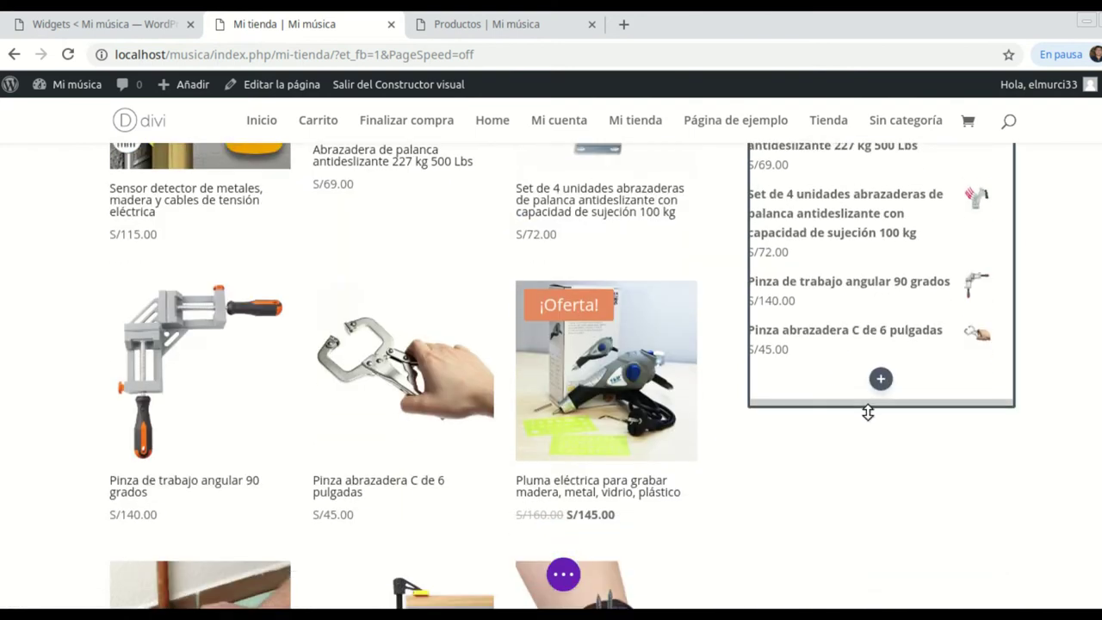
# Step: Insert a single-column row below the product listing and add an empty Código module to it
pyautogui.scroll(-1, 602, 344)
pyautogui.scroll(-3, 819, 331)
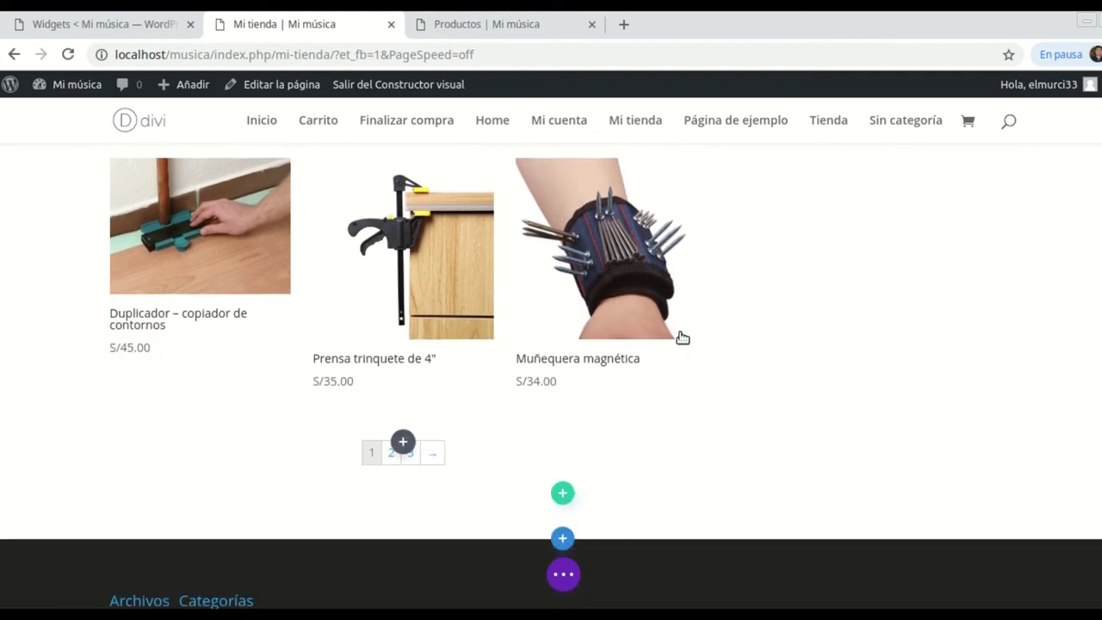
pyautogui.scroll(-1, 603, 361)
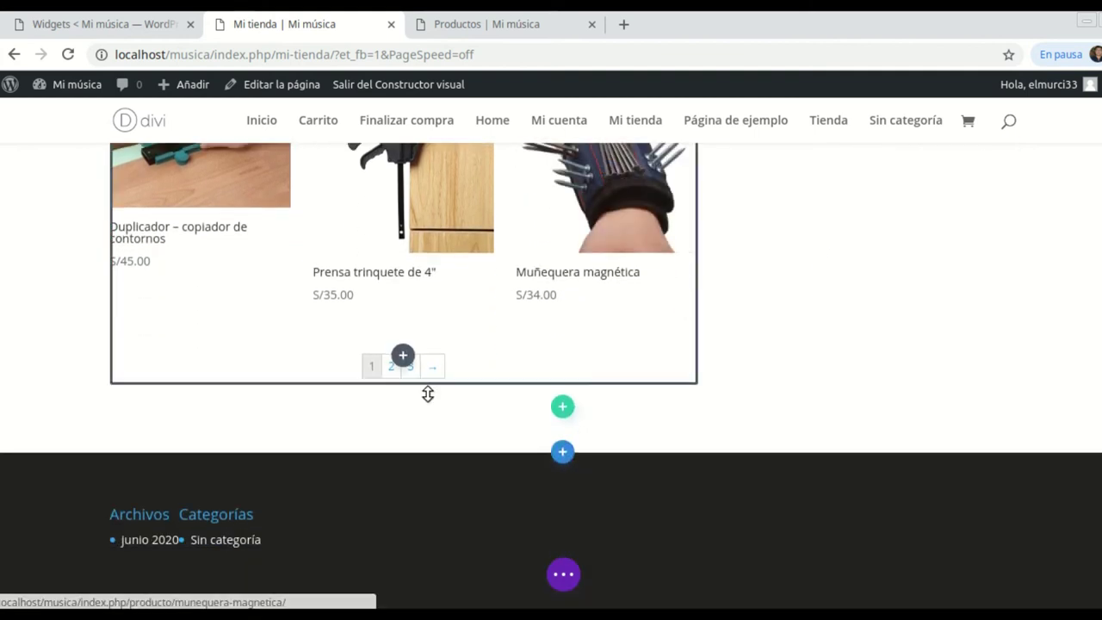
pyautogui.click(562, 408)
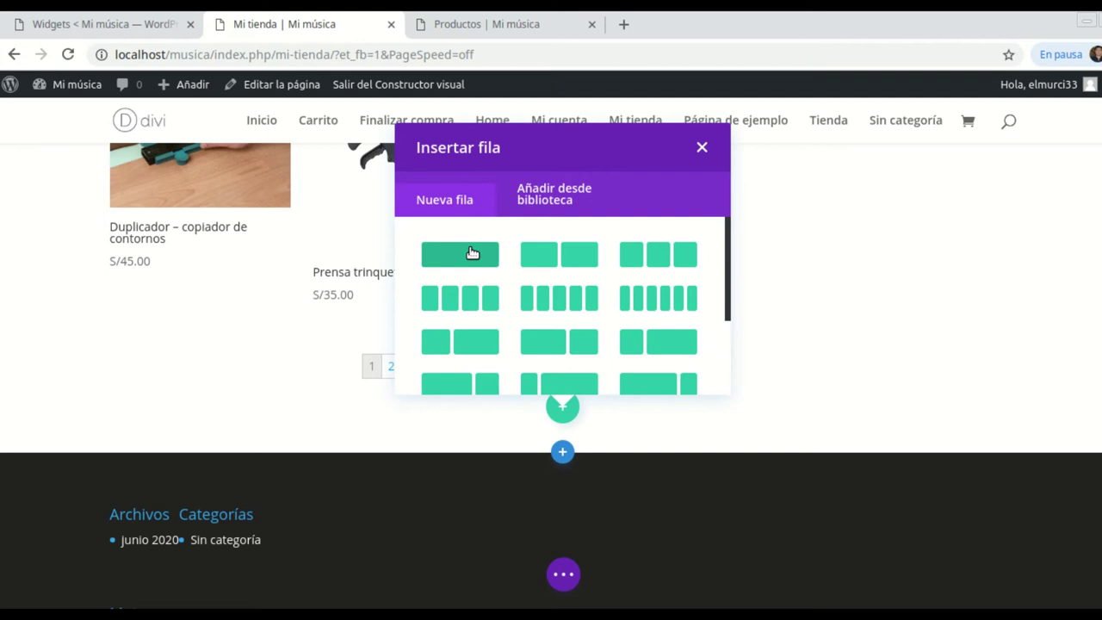
pyautogui.click(472, 252)
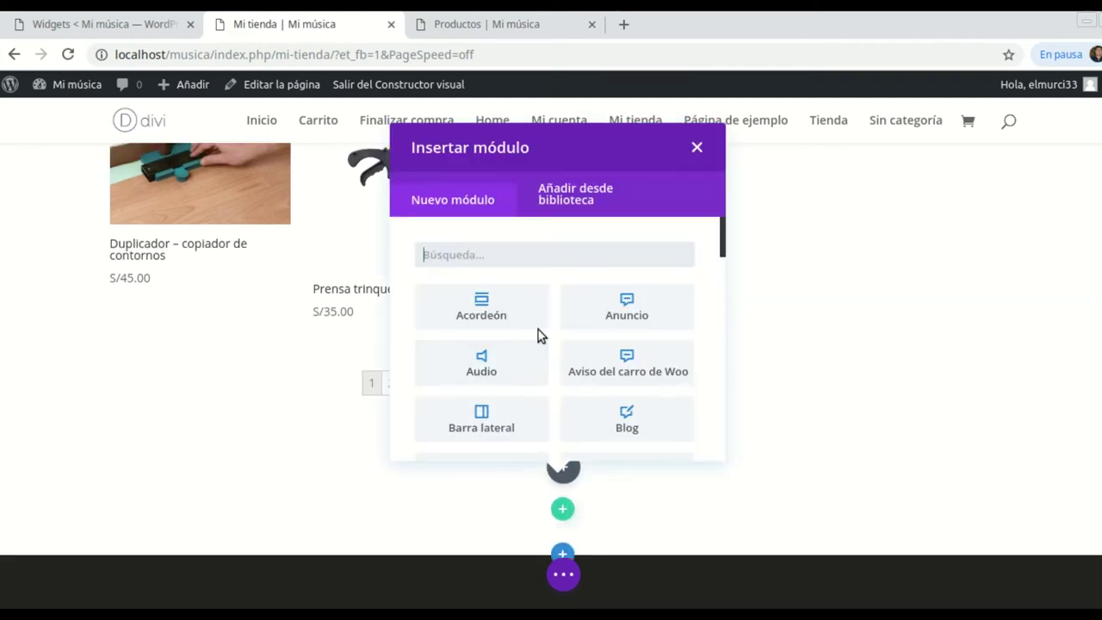
pyautogui.scroll(-3, 538, 330)
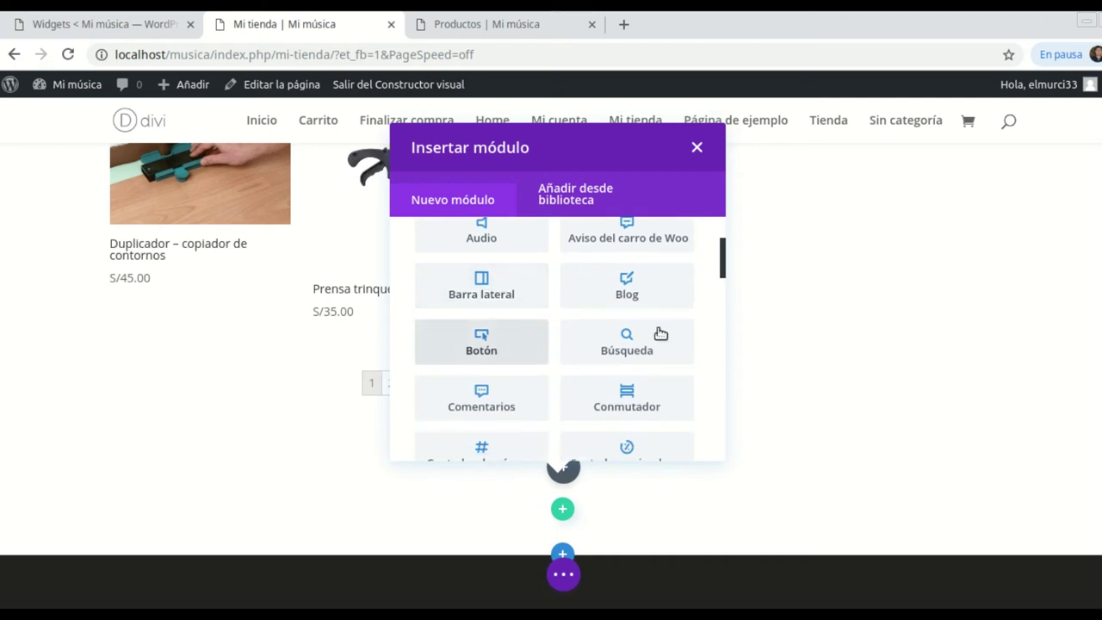
pyautogui.scroll(-4, 659, 339)
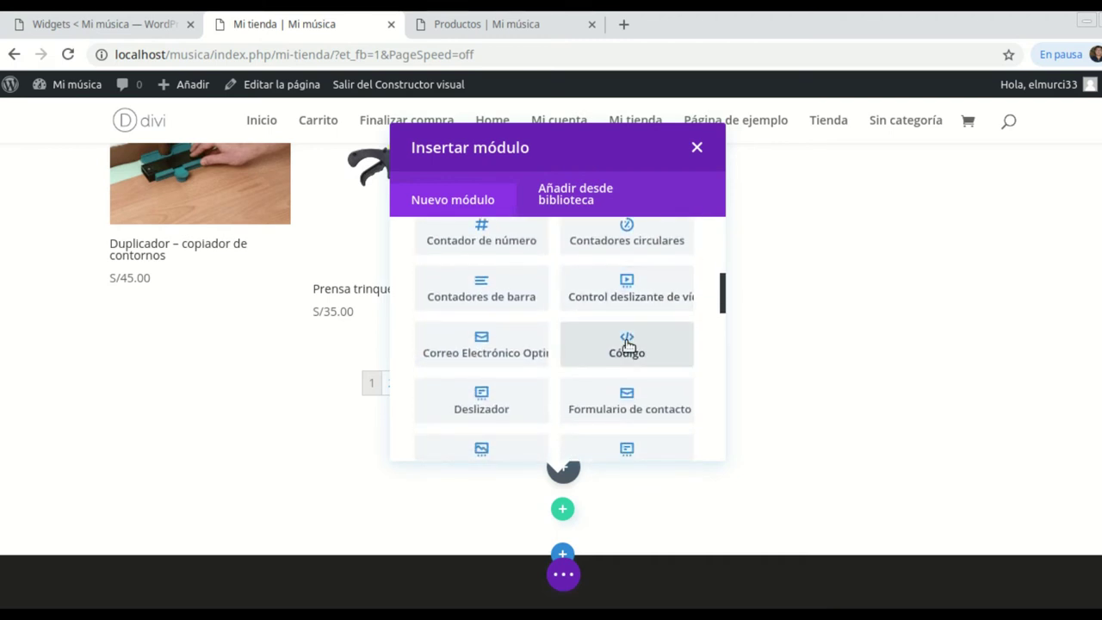
pyautogui.click(627, 345)
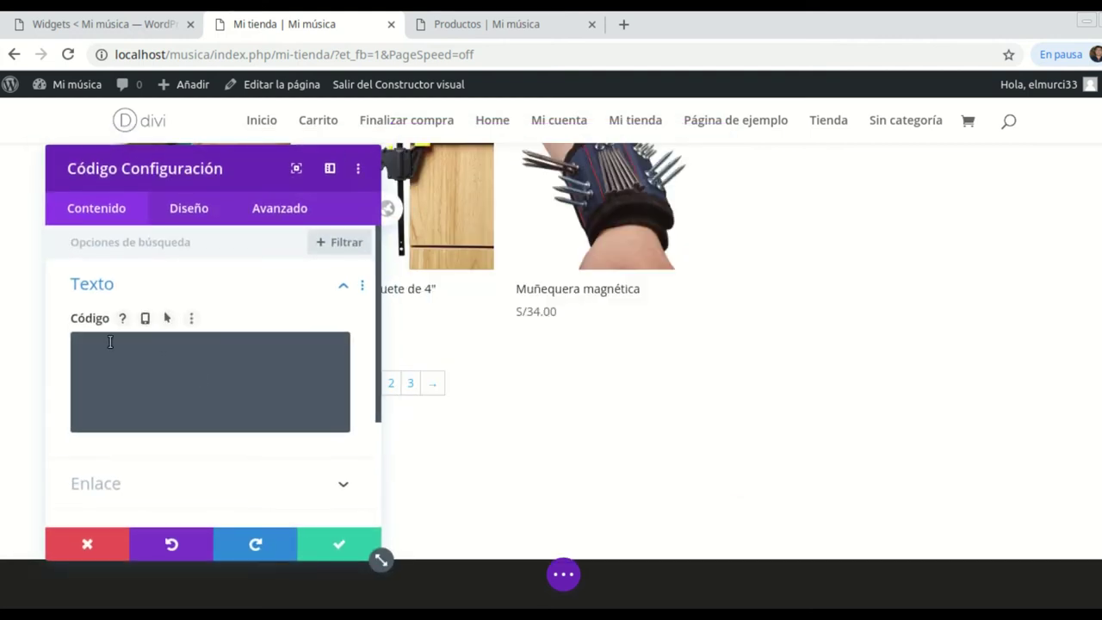
pyautogui.click(86, 370)
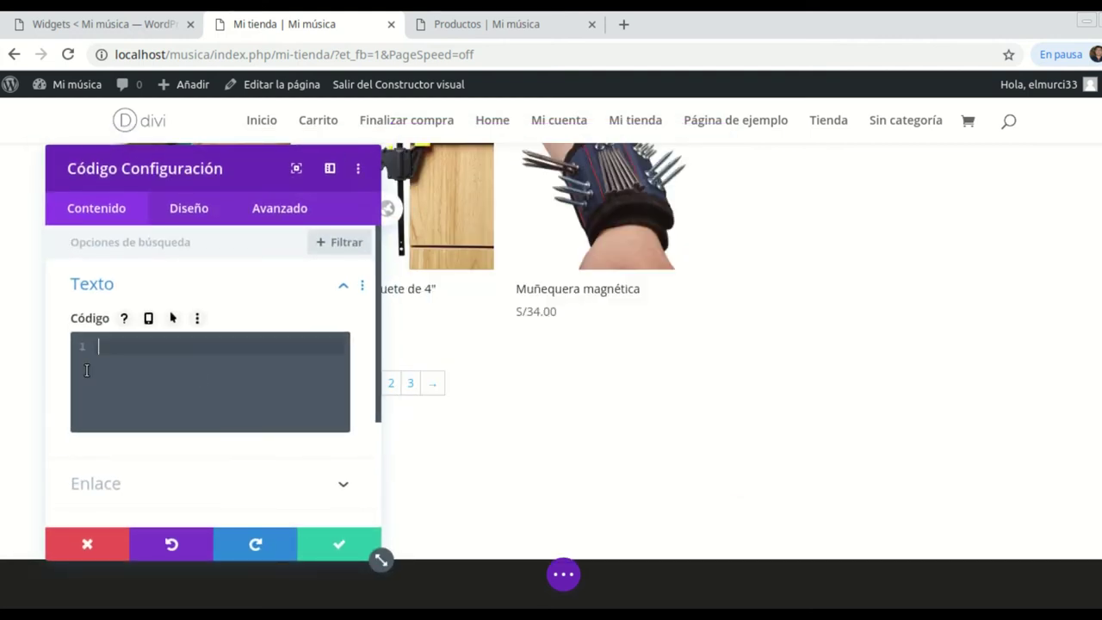
# Step: Search Google for "SHORTCODES DE WOOCOMMERCE" in a new browser tab
pyautogui.click(624, 26)
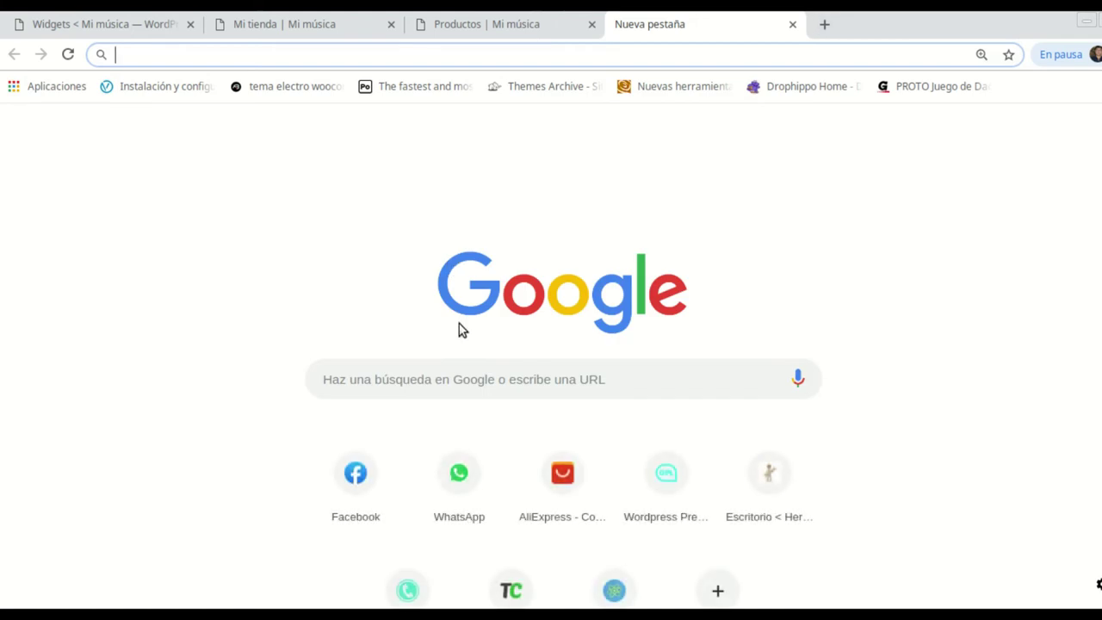
pyautogui.click(457, 382)
pyautogui.write('SH')
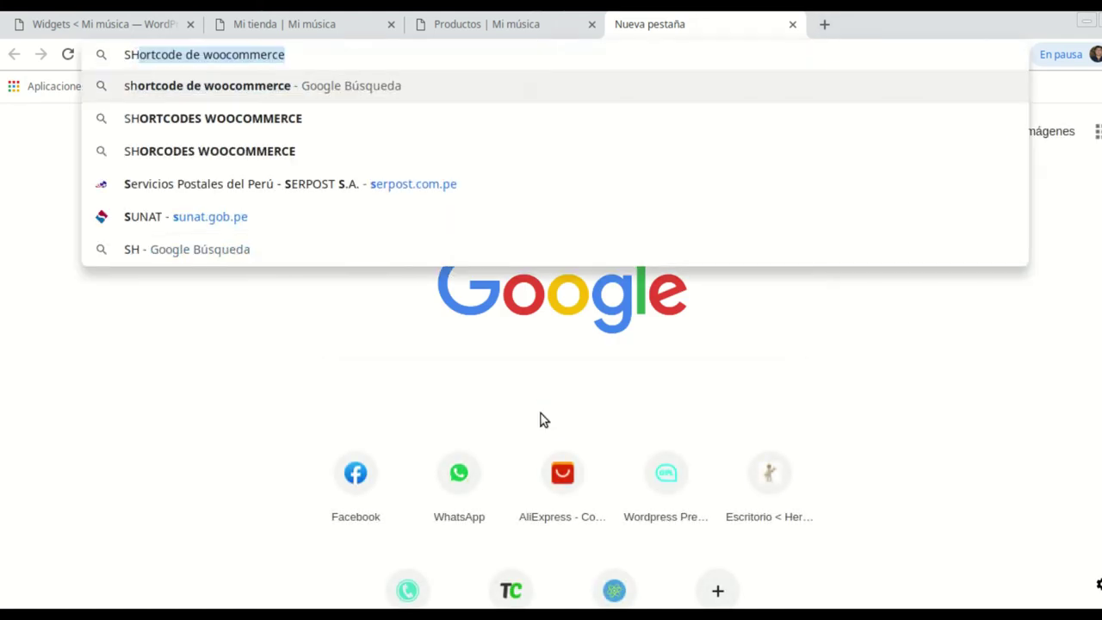
pyautogui.write('ORTCODES ')
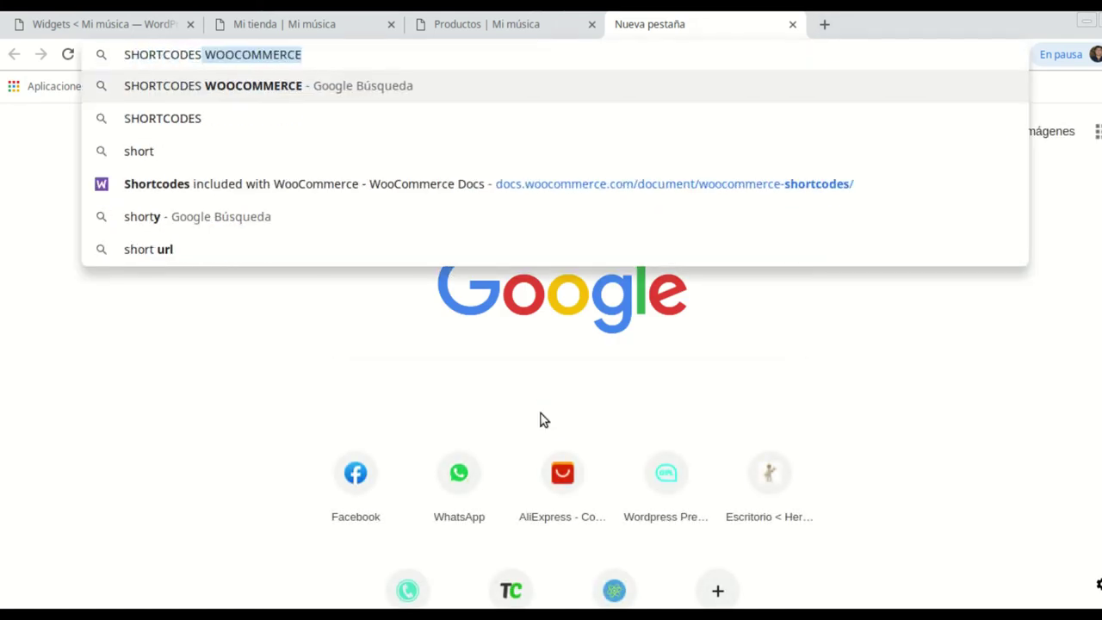
pyautogui.write('DE WOOCOMMERCE')
pyautogui.press('Return')
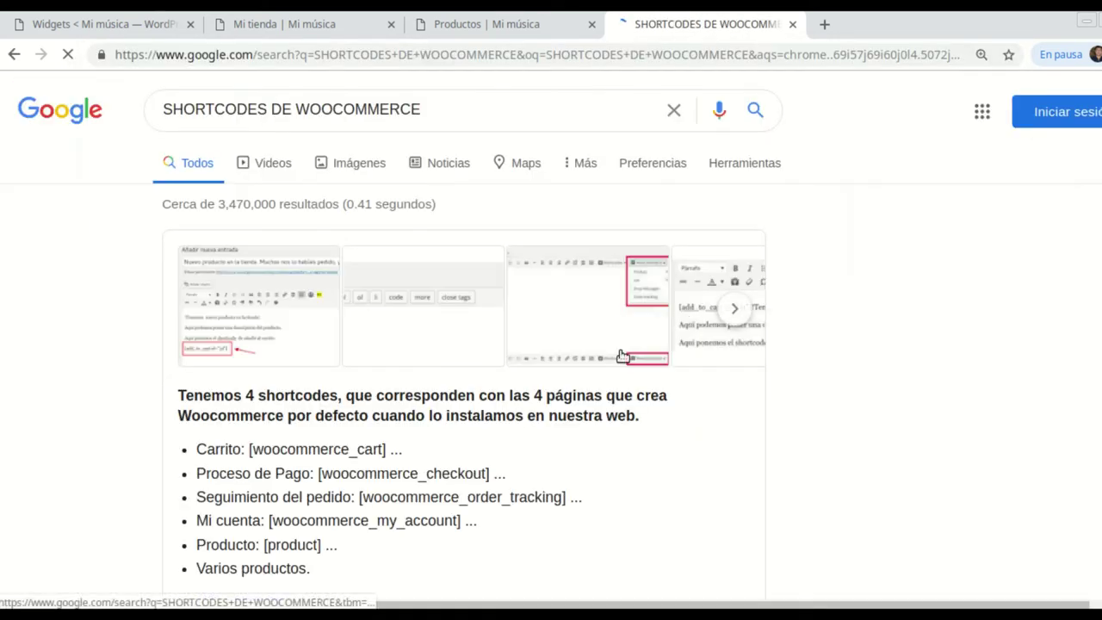
# Step: Look through the search results and open the WooCommerce Docs page "Shortcodes included with WooCommerce"
pyautogui.scroll(-4, 339, 437)
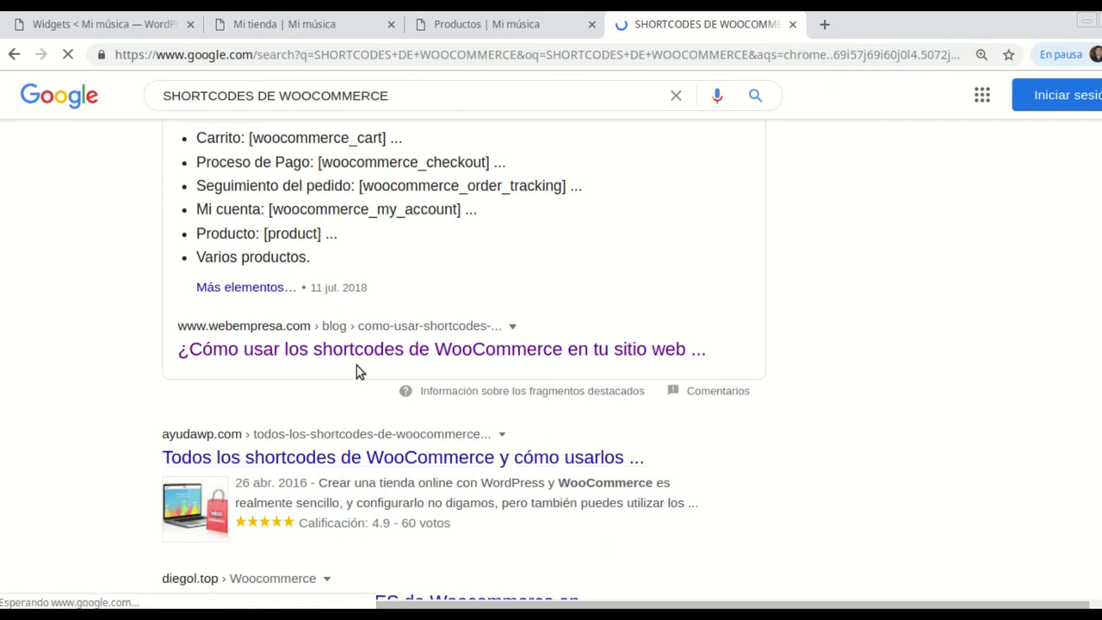
pyautogui.scroll(-2, 359, 360)
pyautogui.scroll(6, 348, 367)
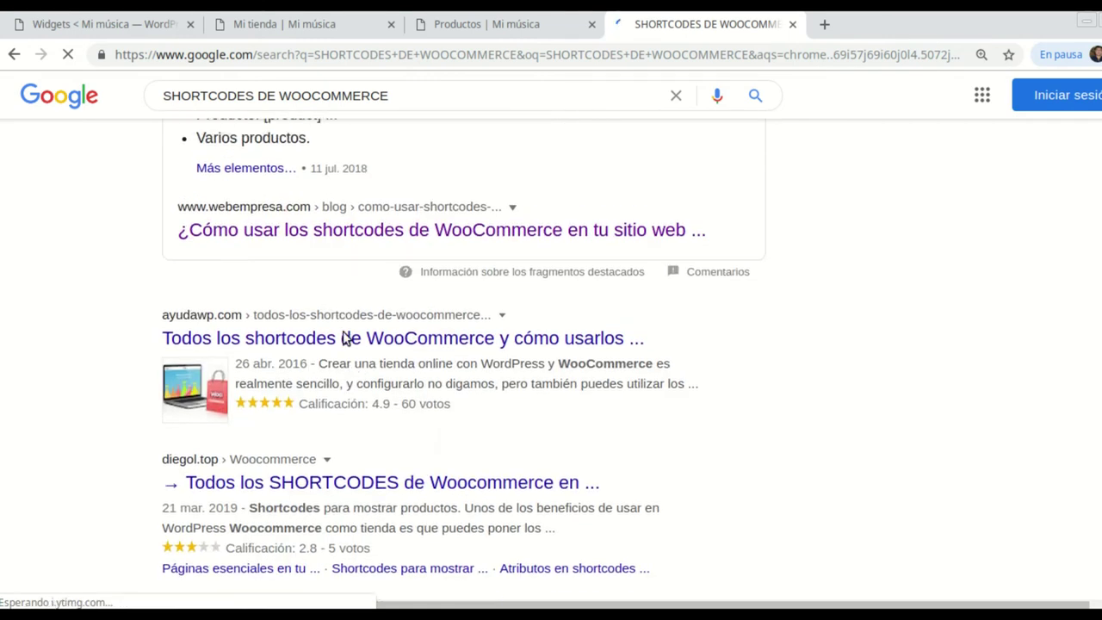
pyautogui.scroll(-3, 319, 215)
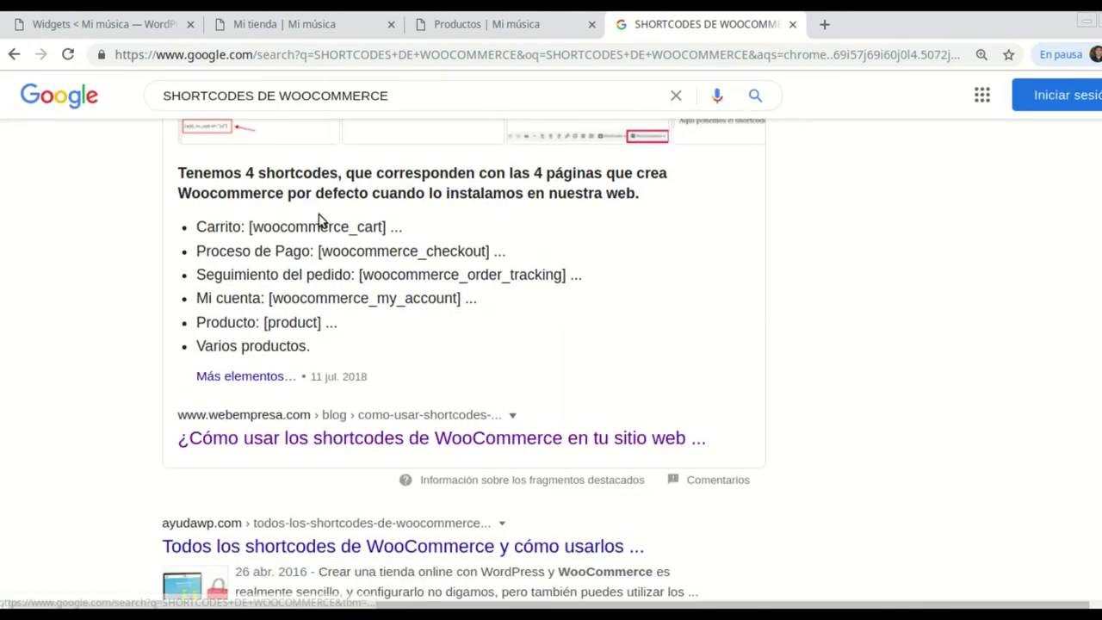
pyautogui.scroll(-1, 320, 215)
pyautogui.scroll(-4, 316, 281)
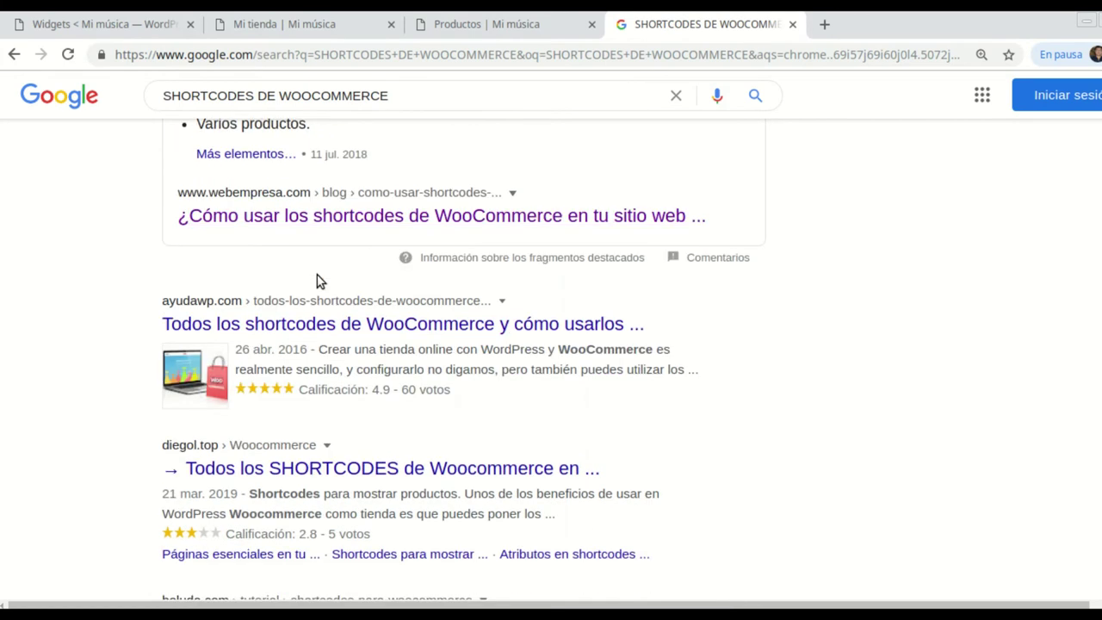
pyautogui.scroll(-3, 317, 281)
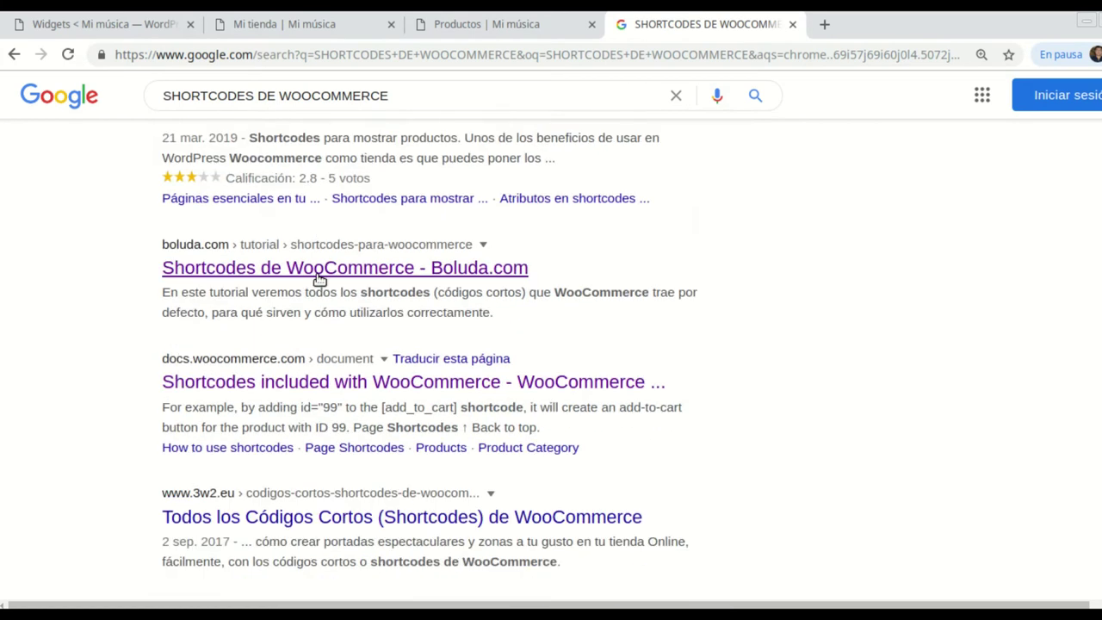
pyautogui.click(294, 392)
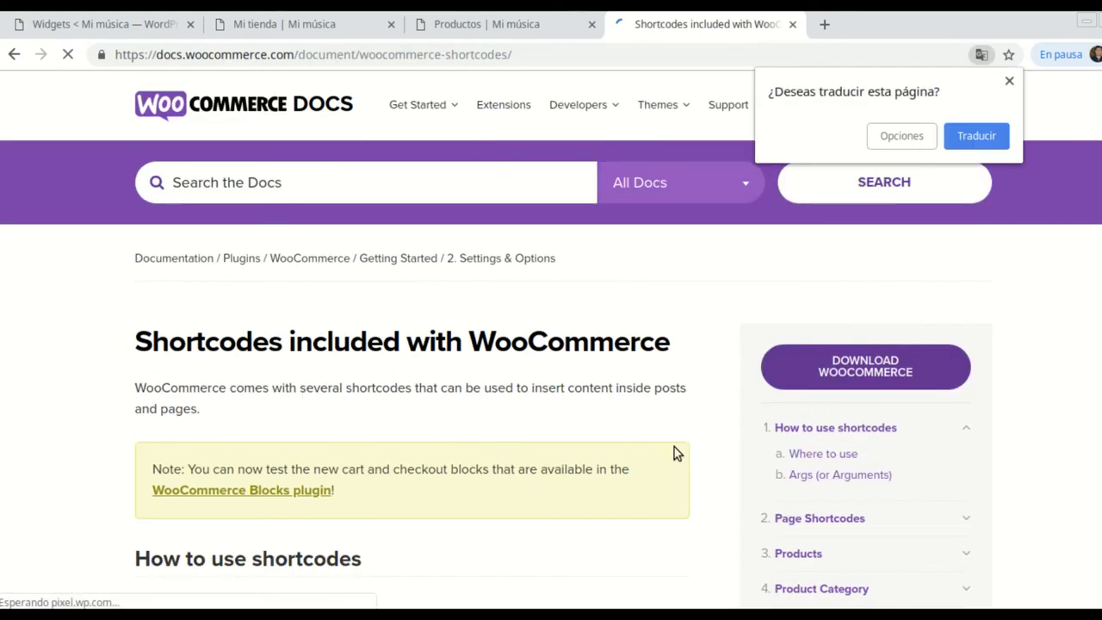
# Step: Copy the top-level categories shortcode [product_categories number="0" parent="0"] from the Product Category section of the documentation
pyautogui.scroll(-5, 954, 357)
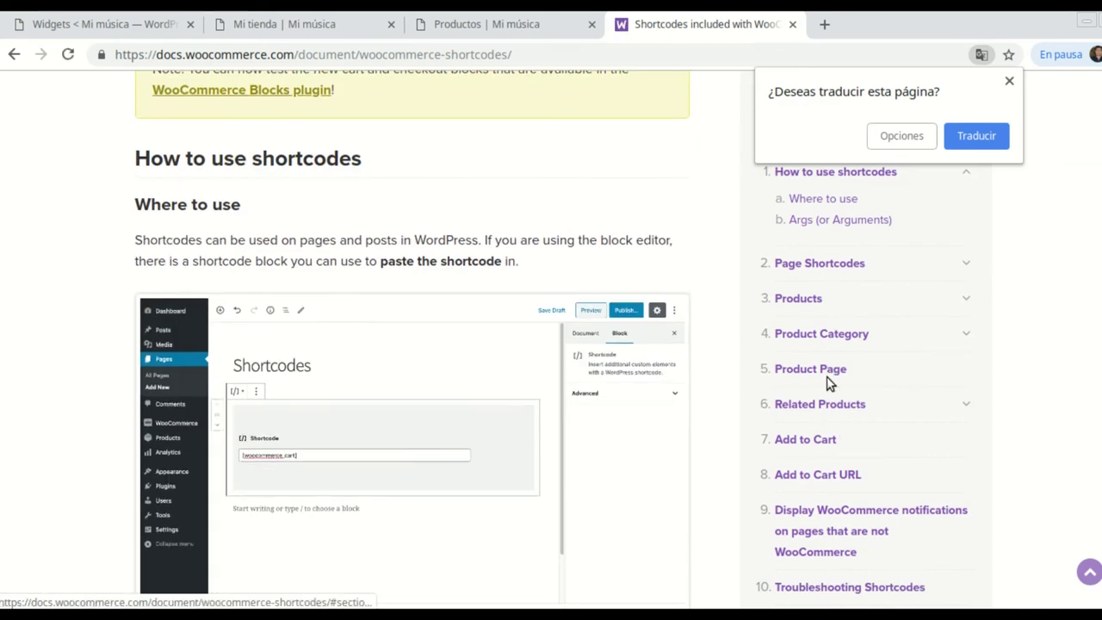
pyautogui.click(825, 334)
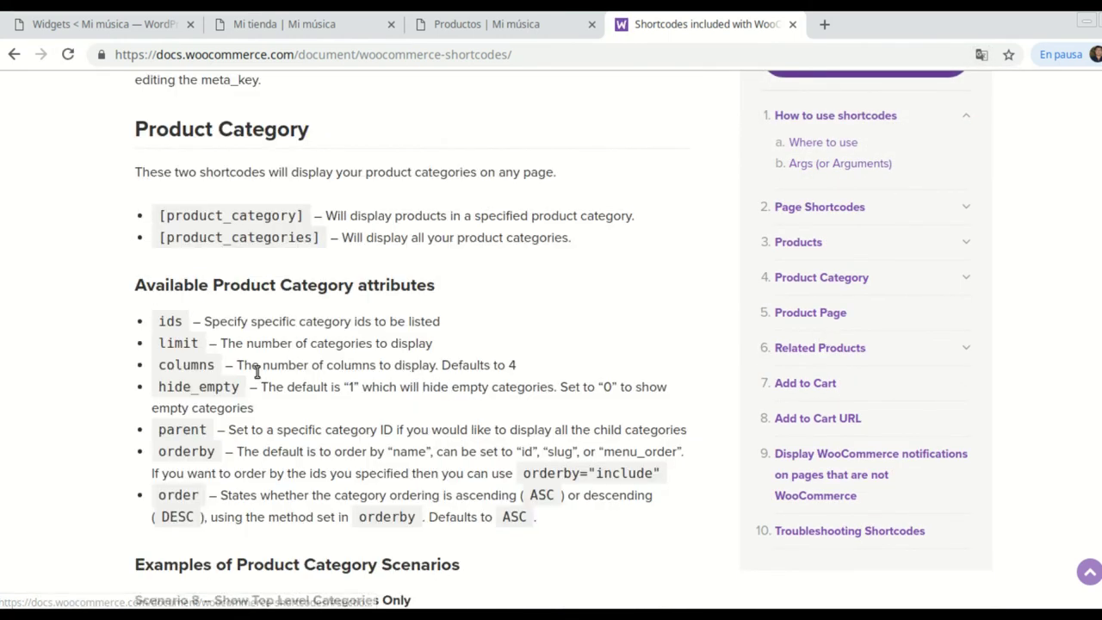
pyautogui.scroll(-3, 370, 376)
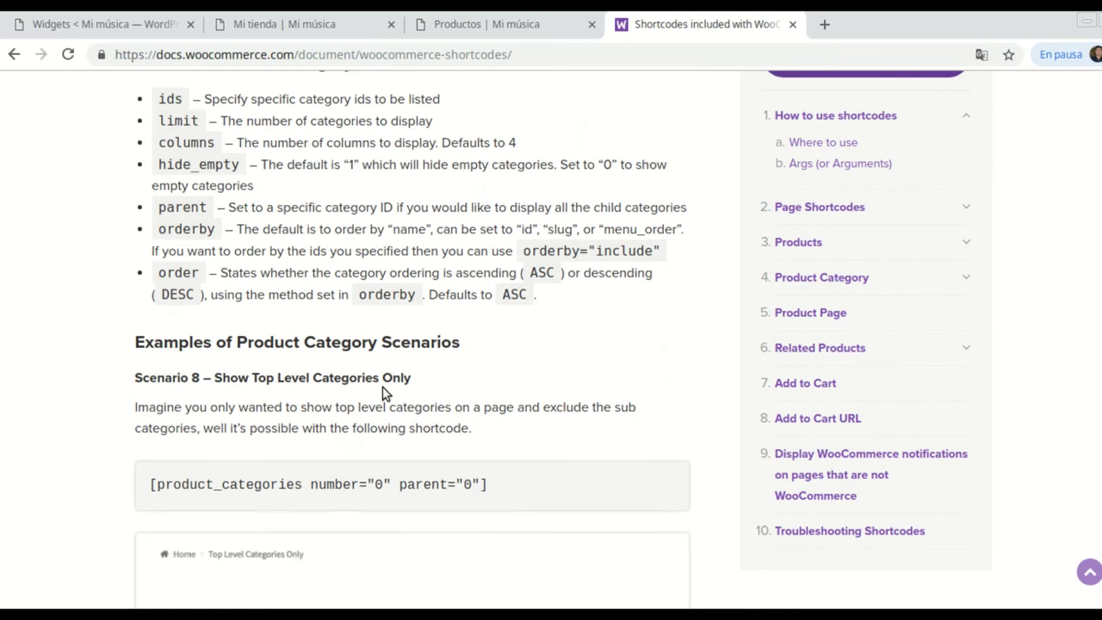
pyautogui.tripleClick(451, 475)
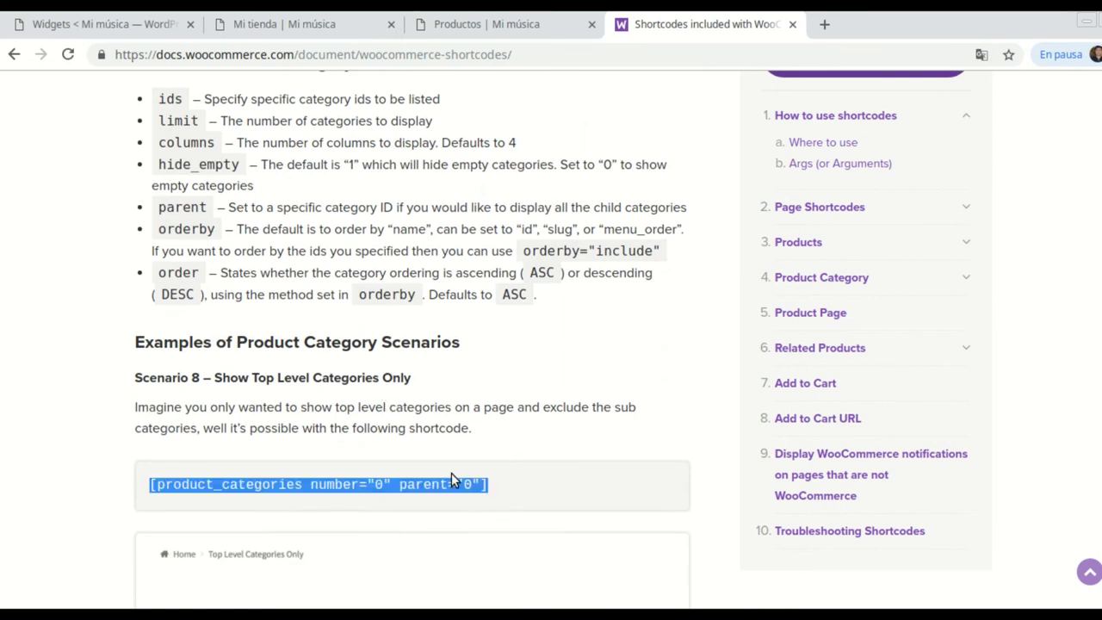
pyautogui.rightClick(361, 484)
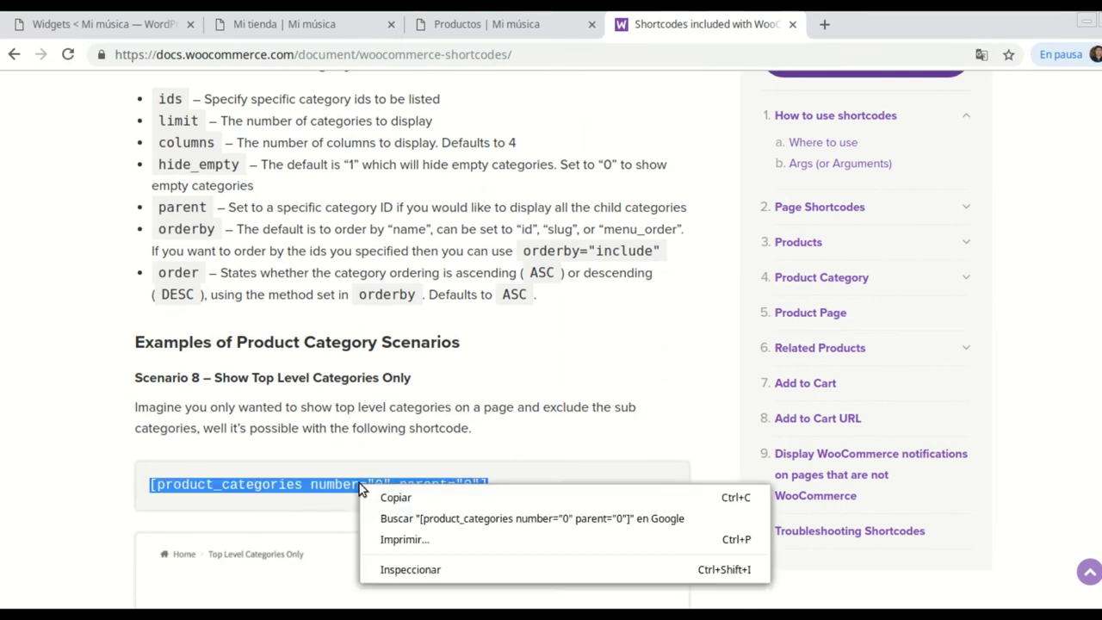
pyautogui.click(413, 497)
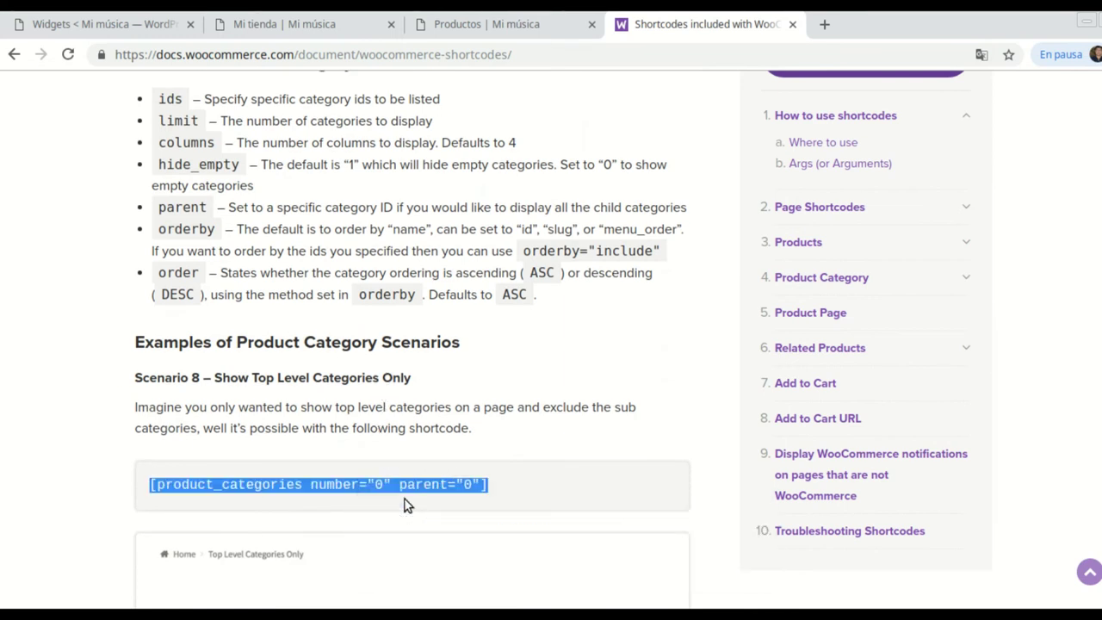
# Step: Paste [product_categories number="0" parent="0"] into the Código module on the Mi tienda page and save the module
pyautogui.click(295, 31)
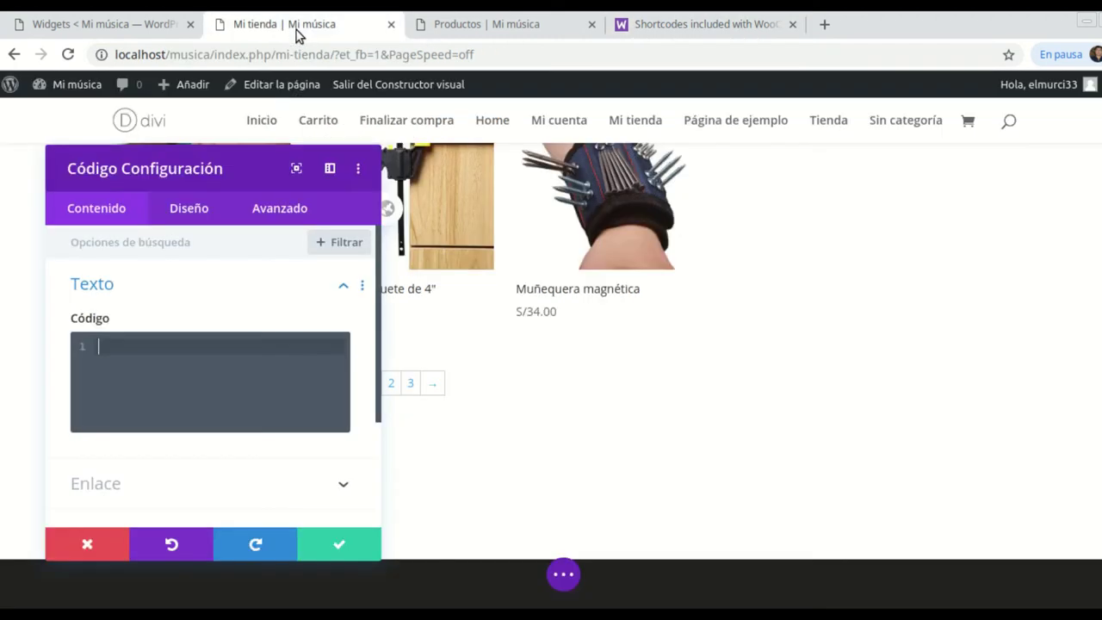
pyautogui.rightClick(111, 348)
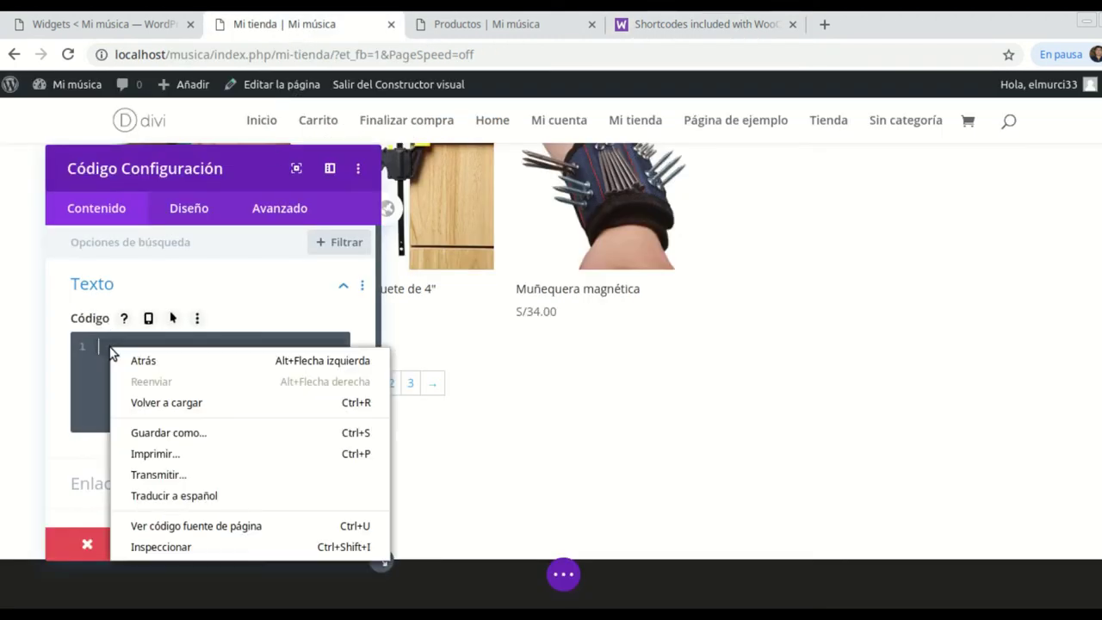
pyautogui.click(110, 342)
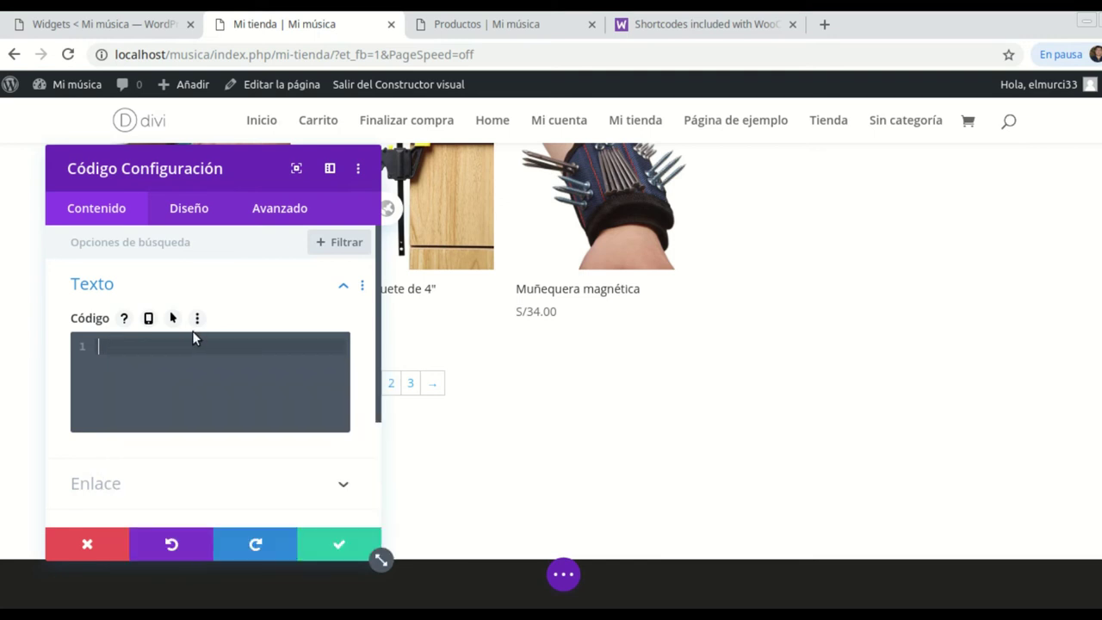
pyautogui.hotkey('ctrl', 'v')
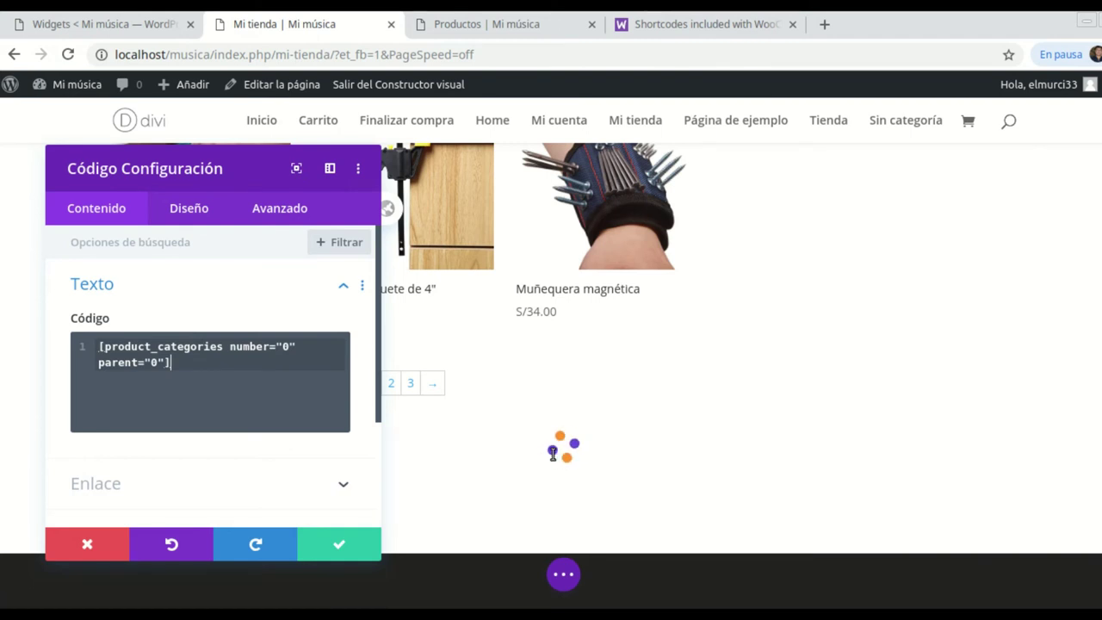
pyautogui.scroll(-2, 760, 419)
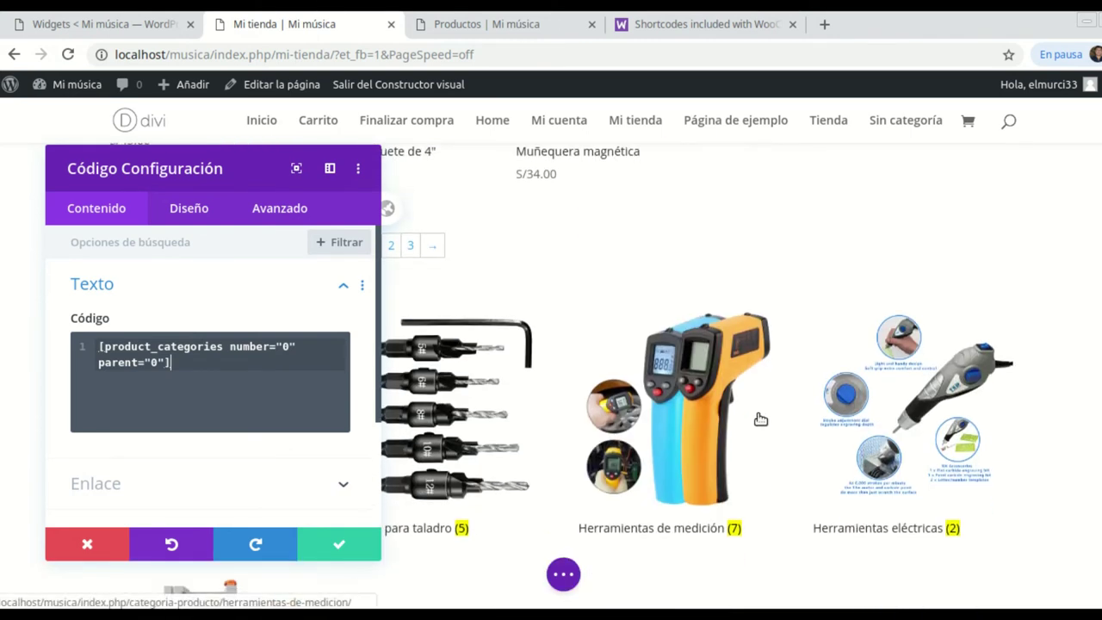
pyautogui.scroll(-2, 760, 419)
pyautogui.click(358, 556)
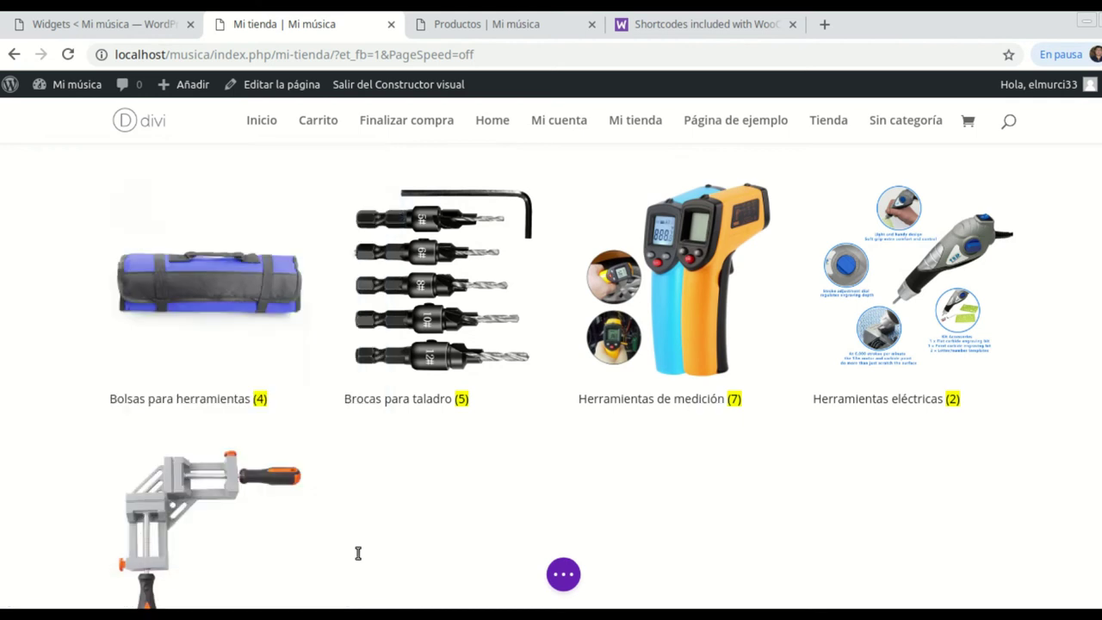
# Step: Add a single-column row below the product categories and insert a Llamada a la acción module in it
pyautogui.scroll(-2, 906, 366)
pyautogui.scroll(3, 615, 373)
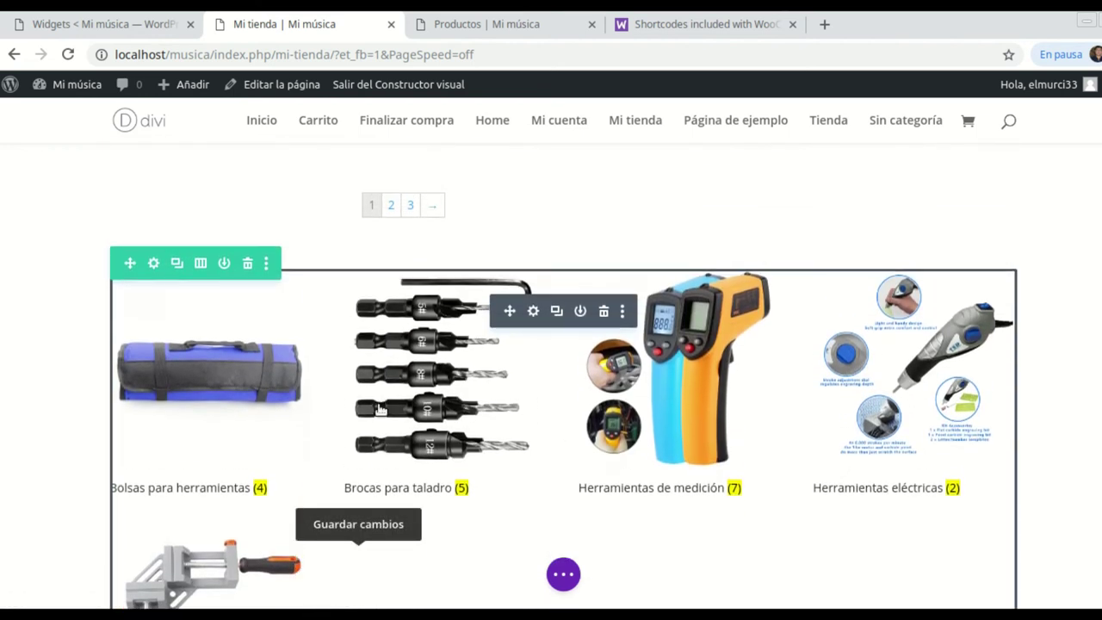
pyautogui.scroll(-6, 726, 374)
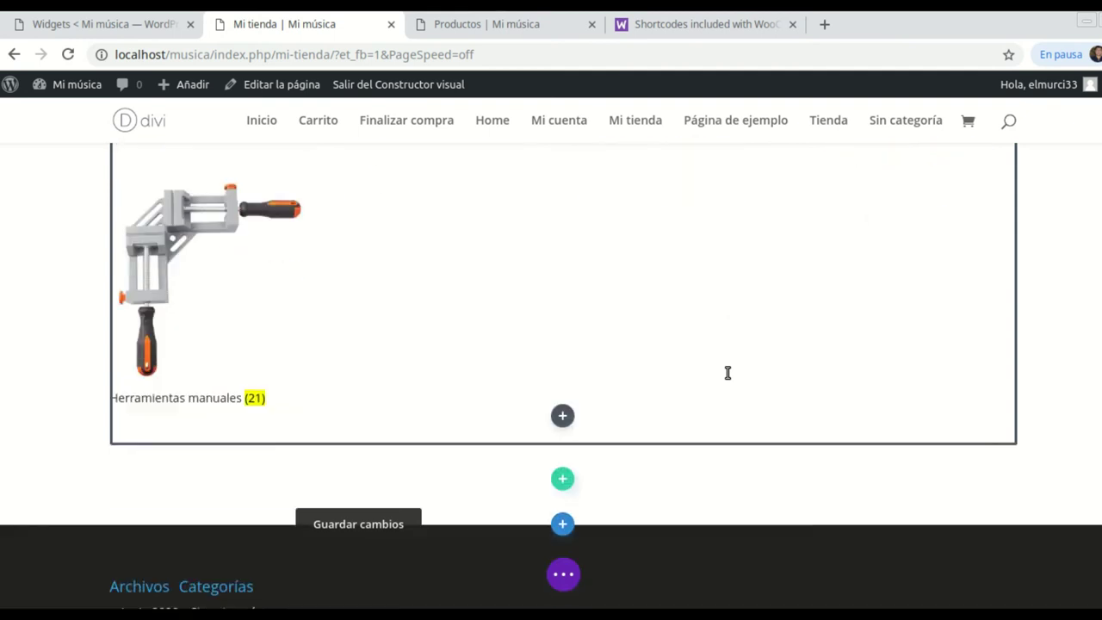
pyautogui.scroll(1, 575, 344)
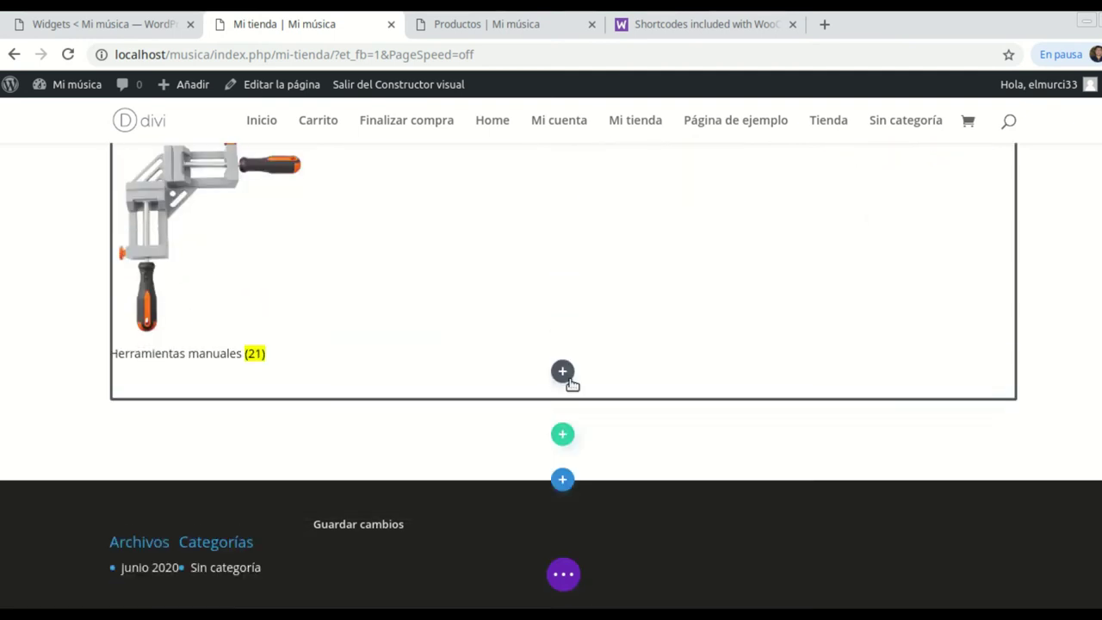
pyautogui.click(563, 436)
pyautogui.click(474, 241)
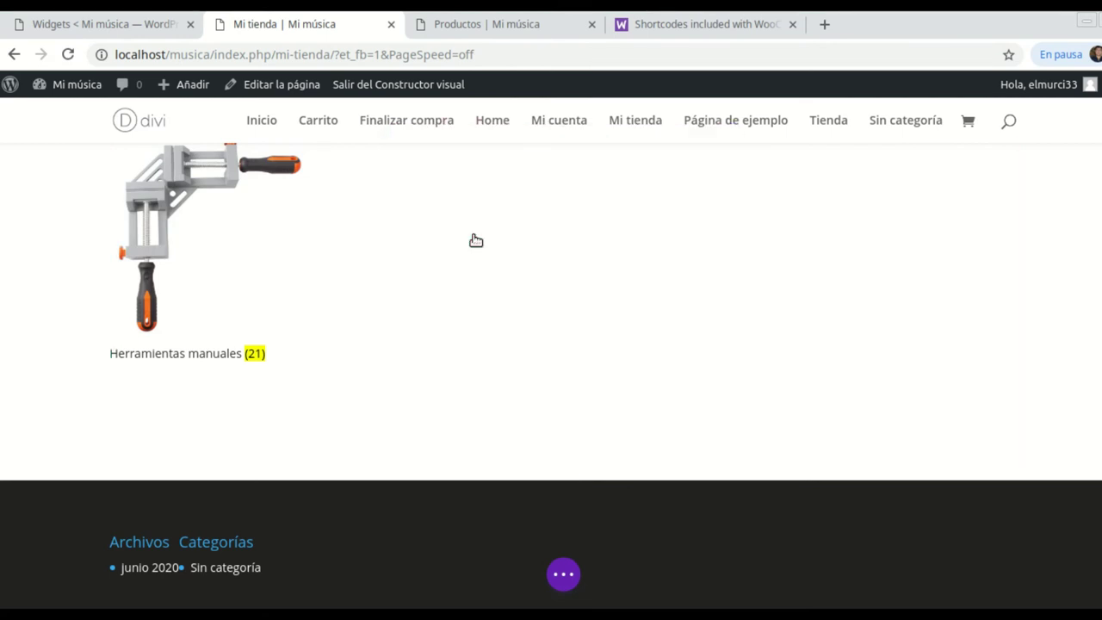
pyautogui.scroll(-3, 658, 376)
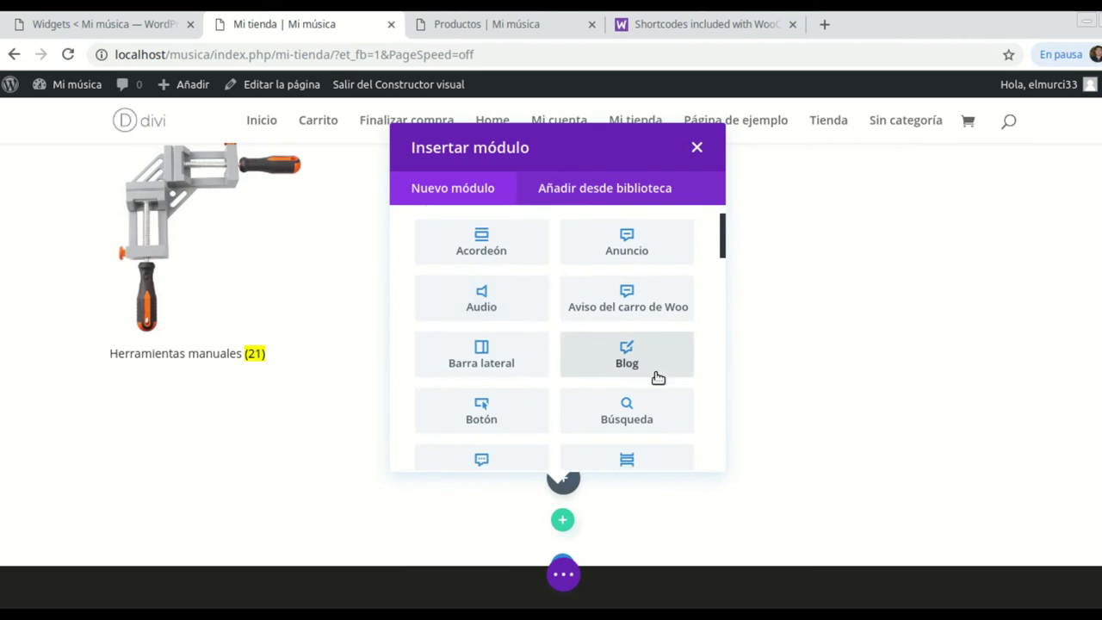
pyautogui.scroll(-1, 659, 376)
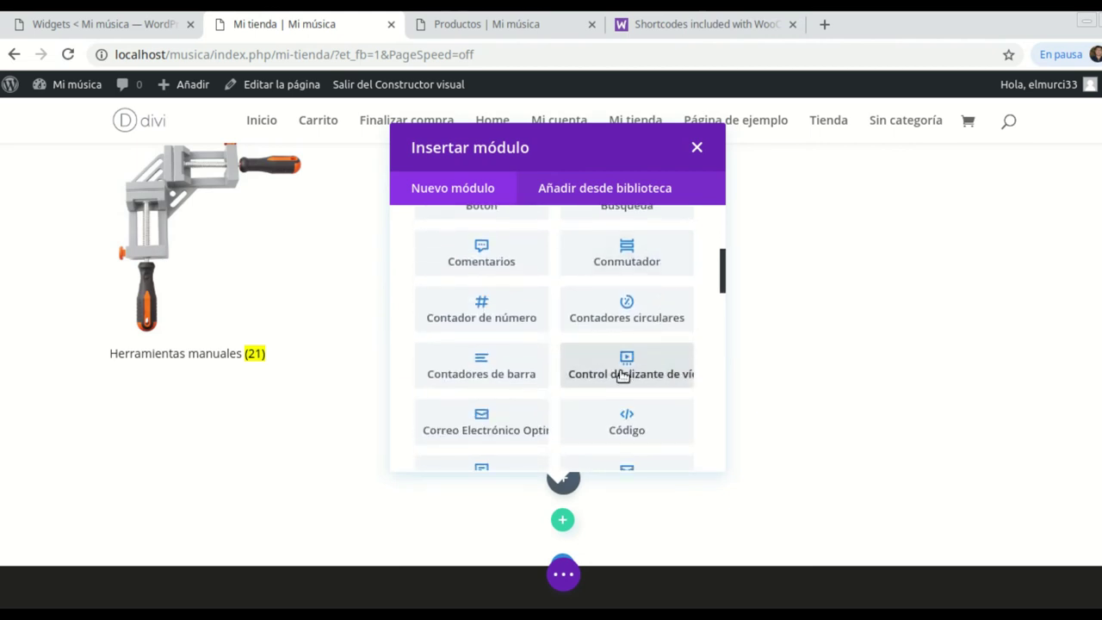
pyautogui.scroll(-1, 593, 377)
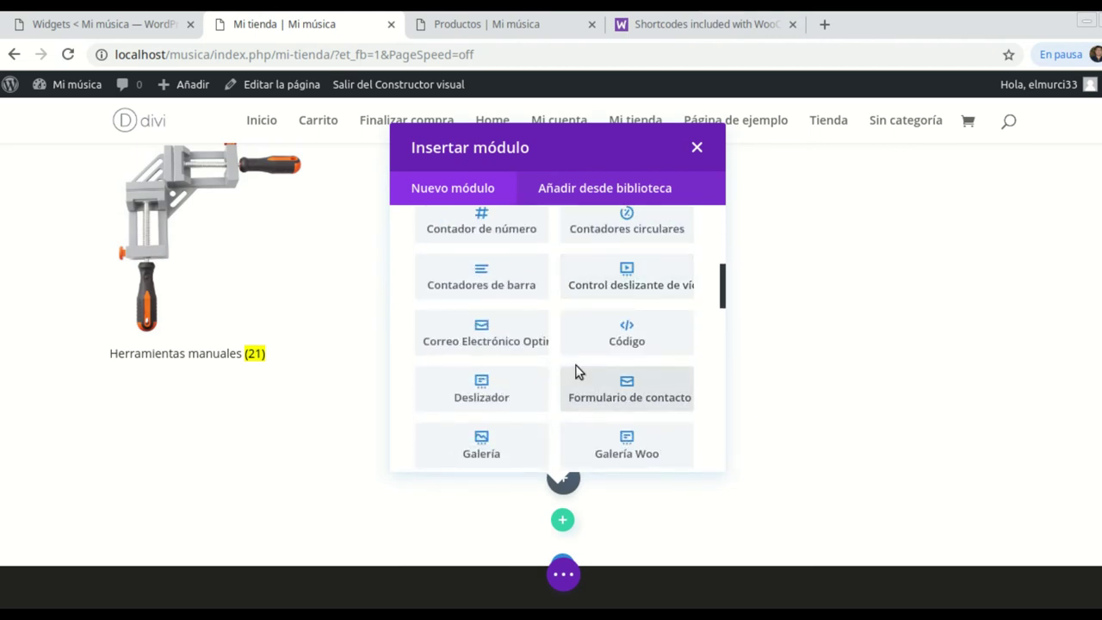
pyautogui.scroll(-2, 576, 370)
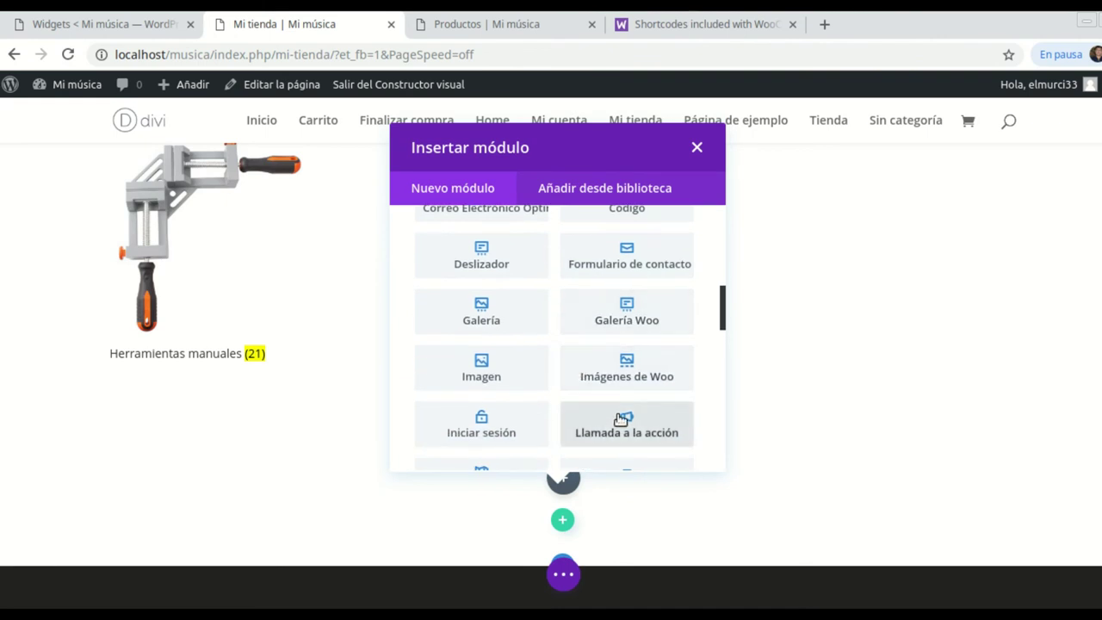
pyautogui.click(621, 419)
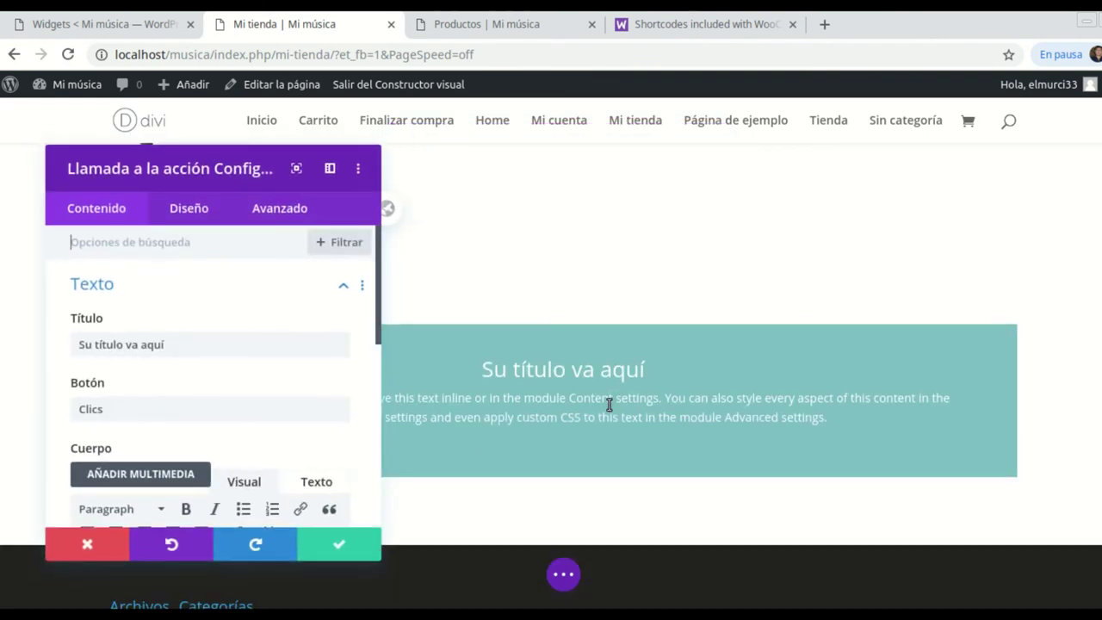
# Step: Replace the call-to-action module's title with "SUACRÍBASEA NUESTRO BOLETÍN SEMANAS"
pyautogui.click(163, 338)
pyautogui.press('BackSpace')
pyautogui.press('BackSpace')
pyautogui.press('BackSpace')
pyautogui.press('BackSpace')
pyautogui.press('BackSpace')
pyautogui.press('BackSpace')
pyautogui.press('BackSpace')
pyautogui.press('BackSpace')
pyautogui.press('BackSpace')
pyautogui.press('BackSpace')
pyautogui.press('BackSpace')
pyautogui.press('BackSpace')
pyautogui.press('BackSpace')
pyautogui.press('BackSpace')
pyautogui.press('BackSpace')
pyautogui.press('BackSpace')
pyautogui.press('BackSpace')
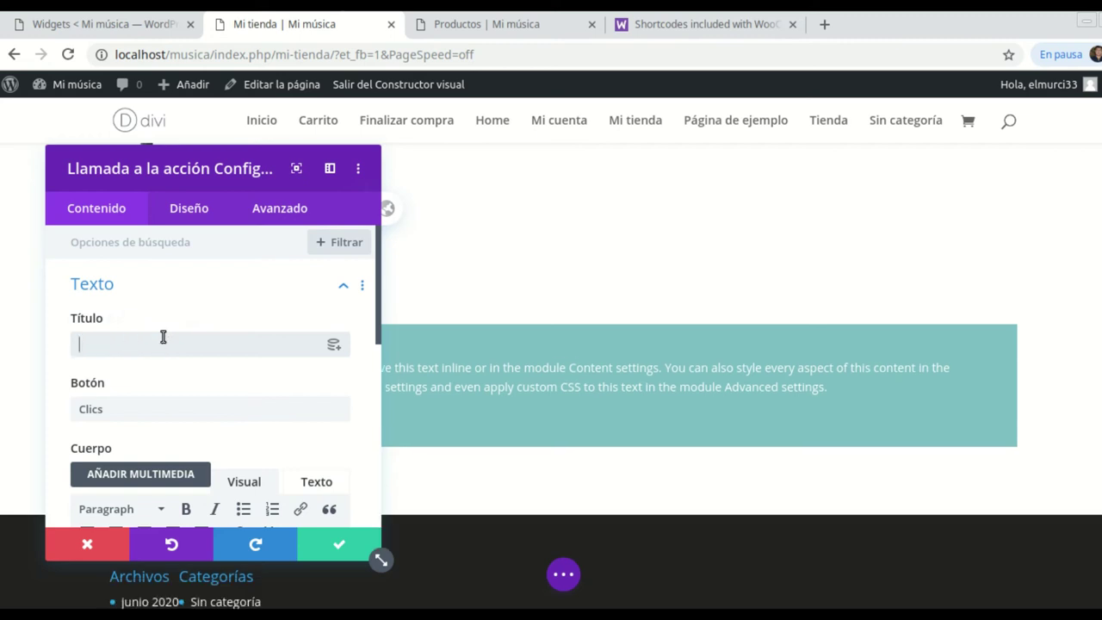
pyautogui.write('SUACRI')
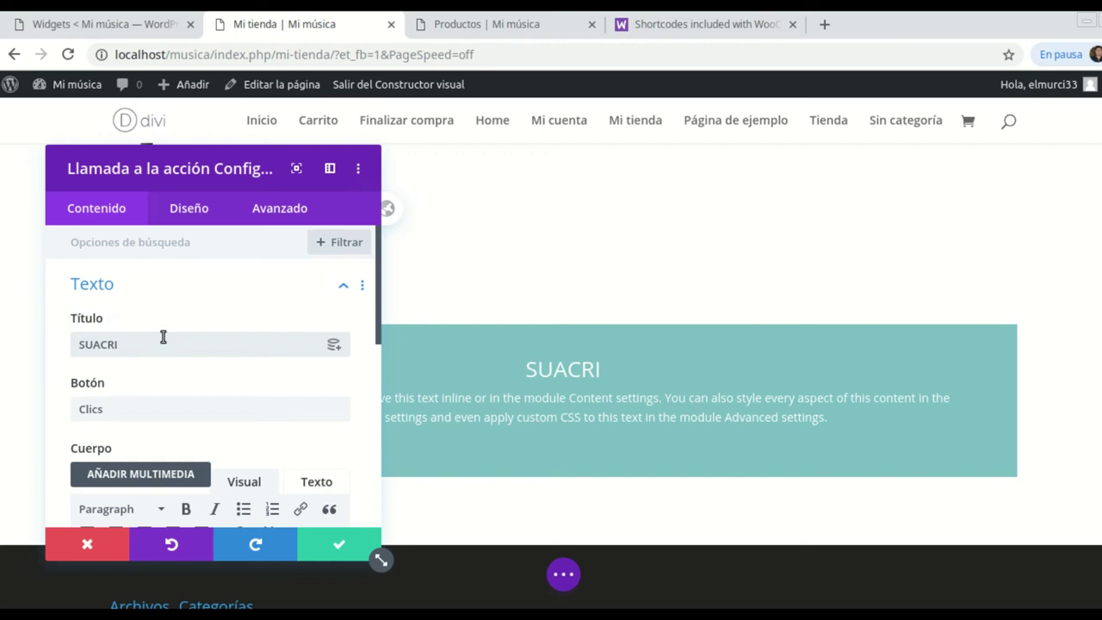
pyautogui.press('BackSpace')
pyautogui.write('ÍBASEA ')
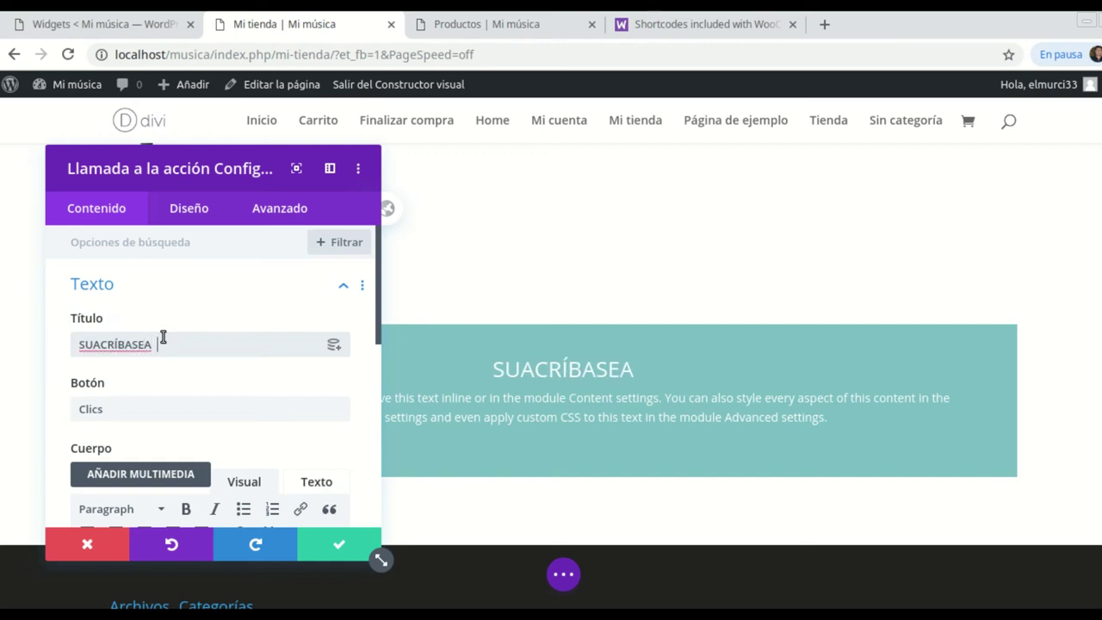
pyautogui.write('NUESTRO BOLE')
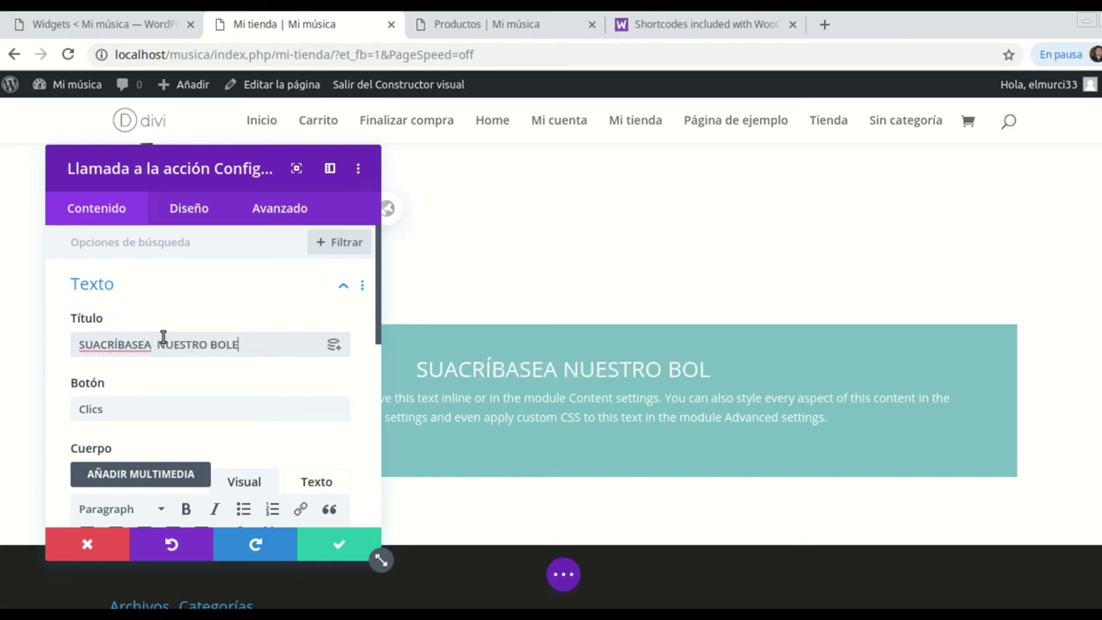
pyautogui.write('TÍN')
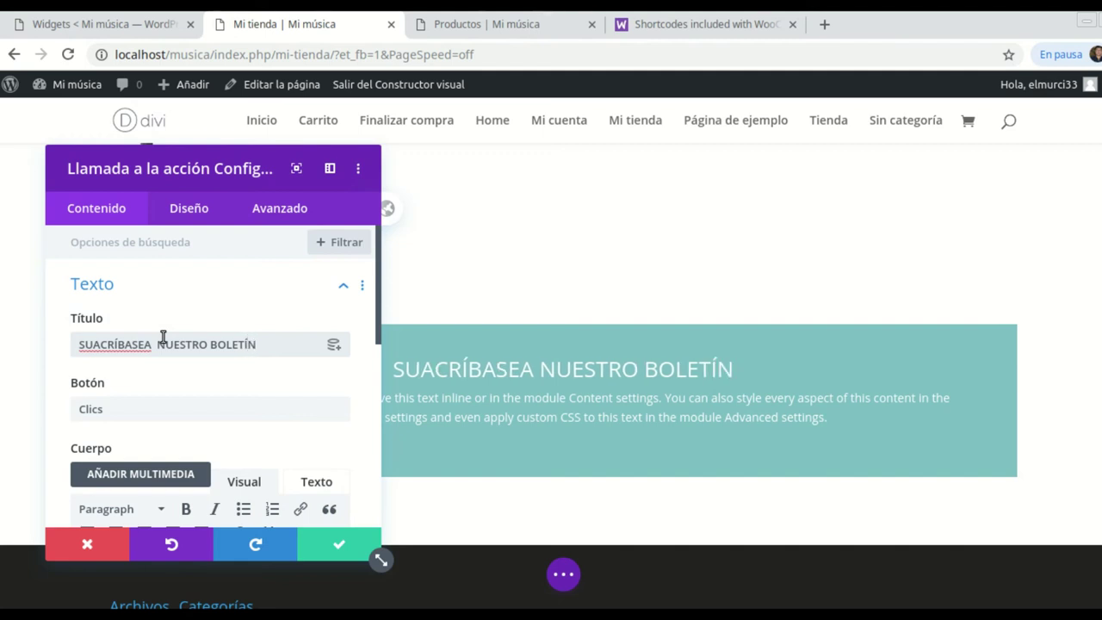
pyautogui.write(' SEMANAS')
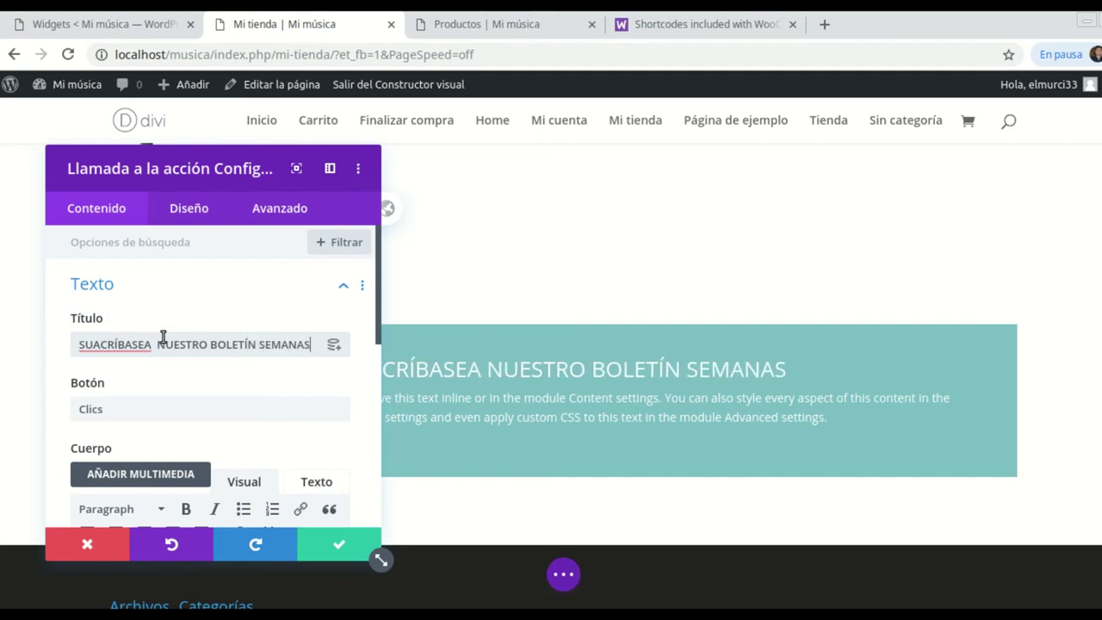
# Step: Delete the last sentence of the placeholder body text, starting at "You can also style every aspect"
pyautogui.scroll(-5, 182, 396)
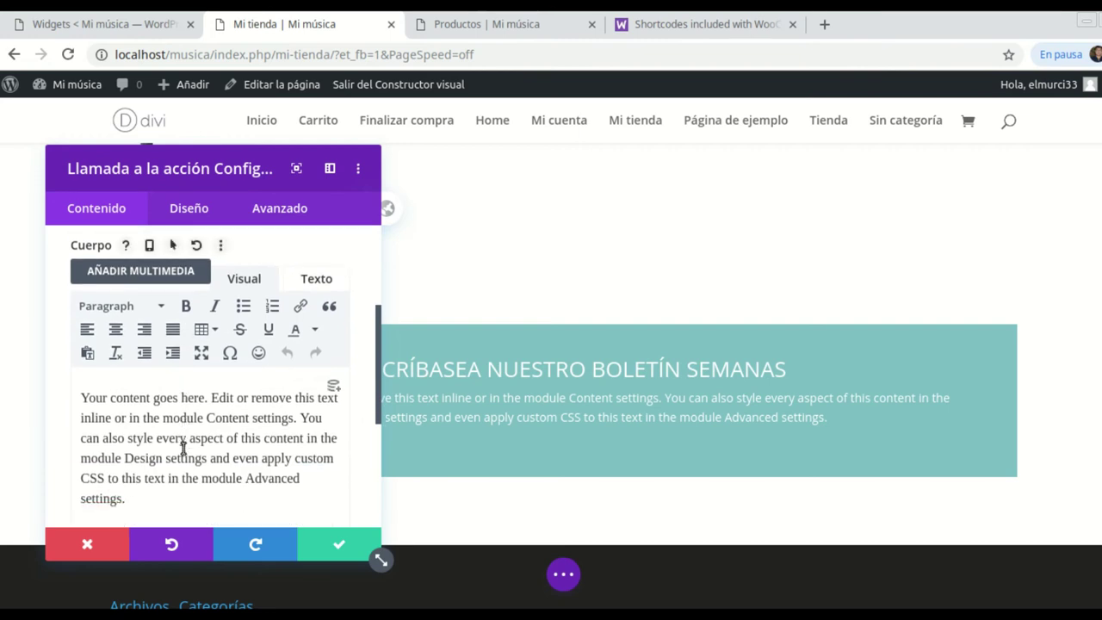
pyautogui.moveTo(144, 439); pyautogui.dragTo(297, 356)
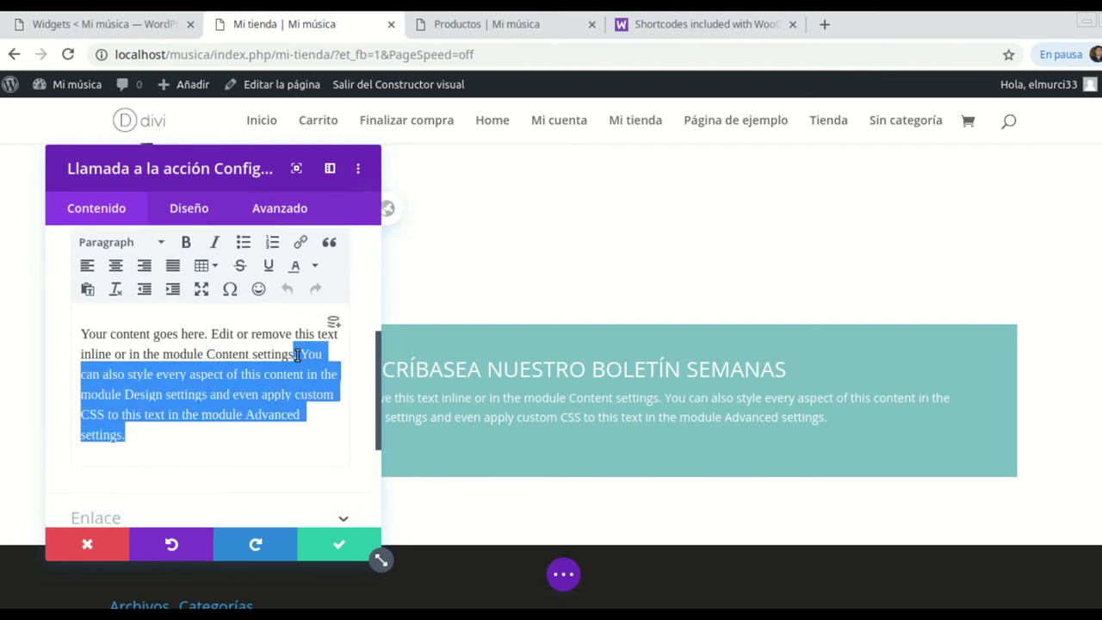
pyautogui.press('BackSpace')
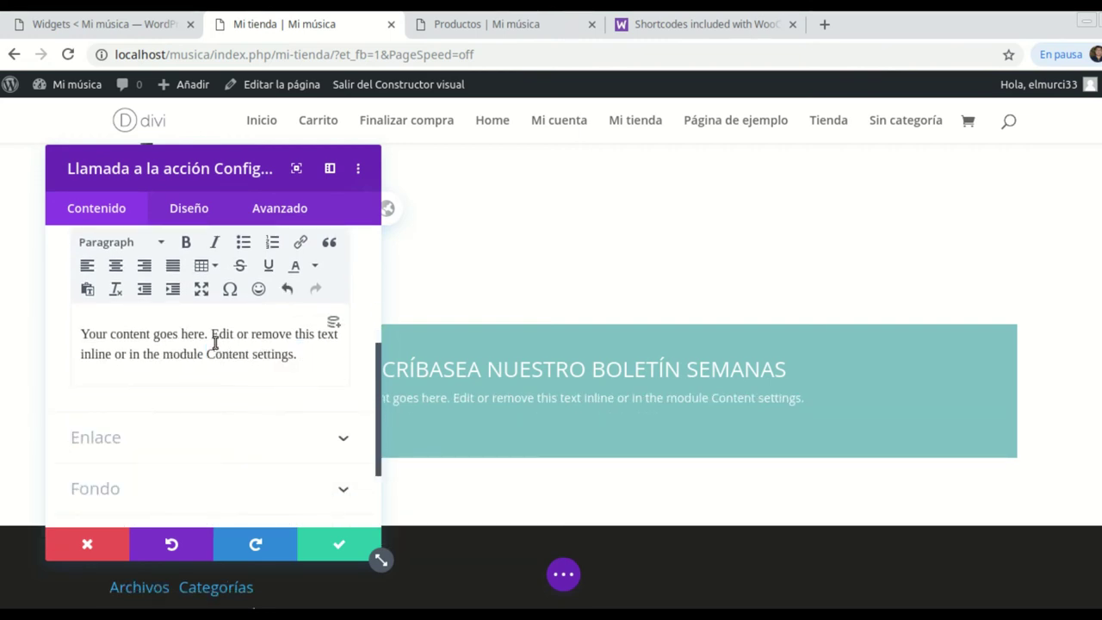
# Step: Set the call-to-action button's text to SUSCRIBIRSE and its link URL to #
pyautogui.scroll(5, 215, 342)
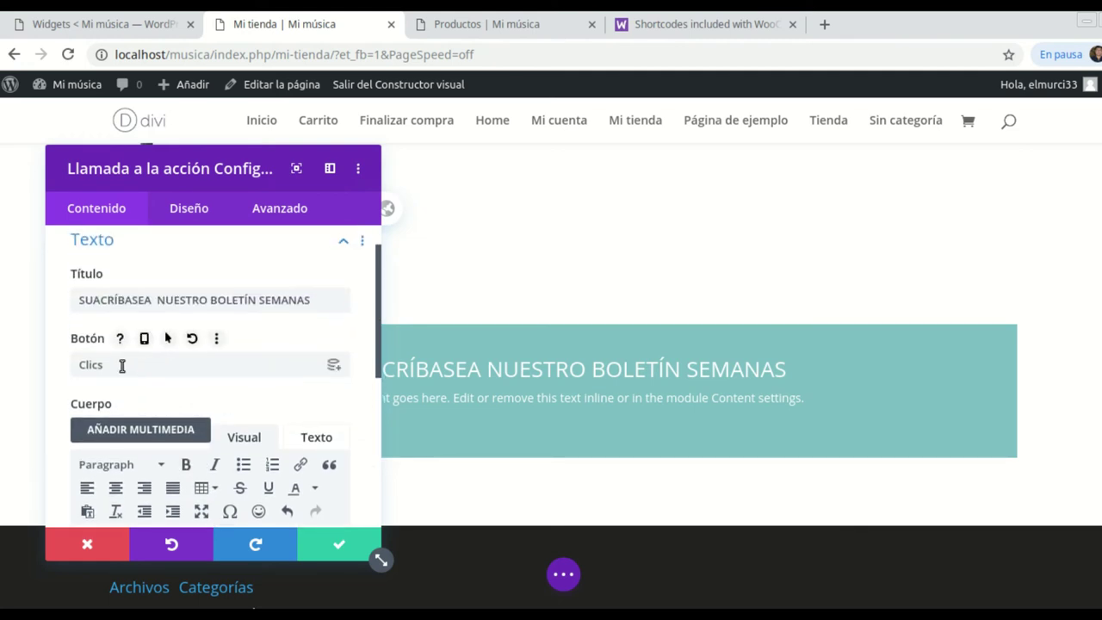
pyautogui.scroll(-3, 120, 365)
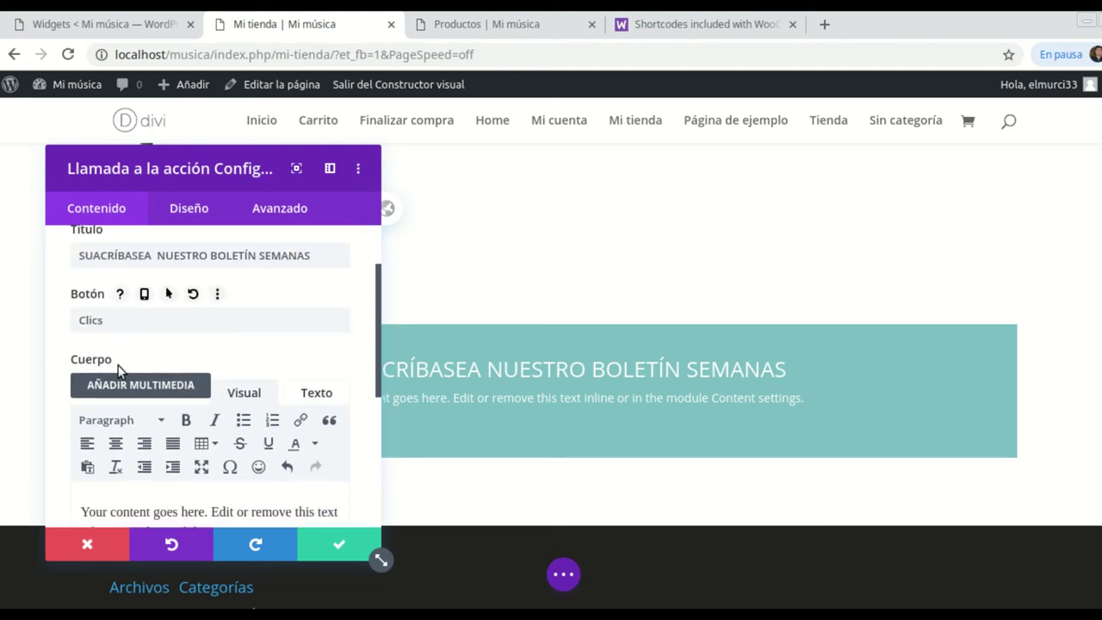
pyautogui.click(110, 281)
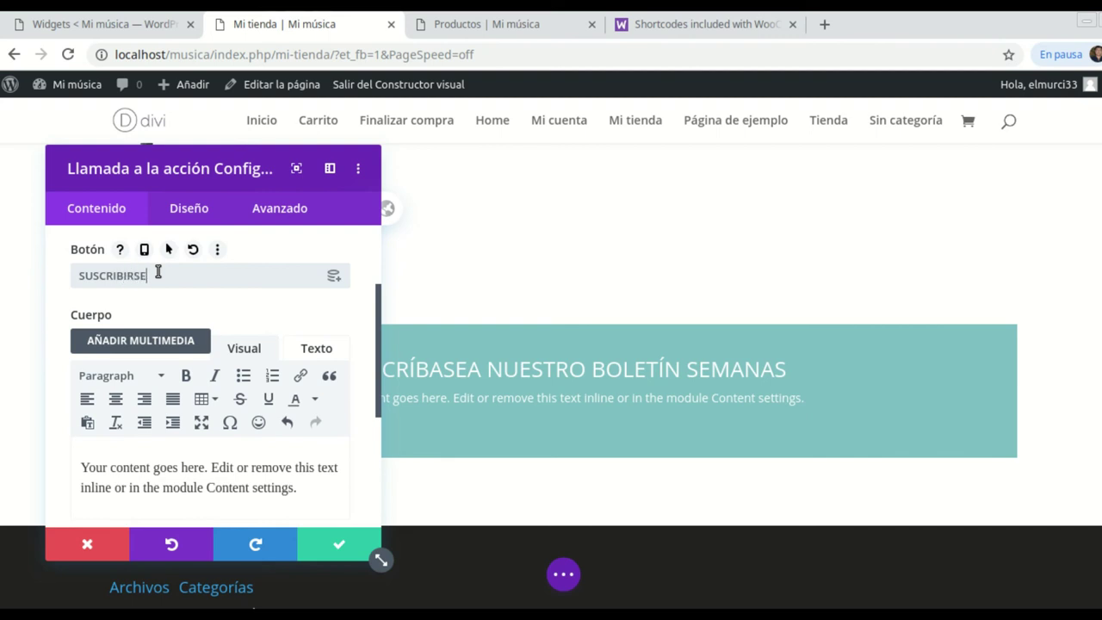
pyautogui.scroll(-5, 164, 327)
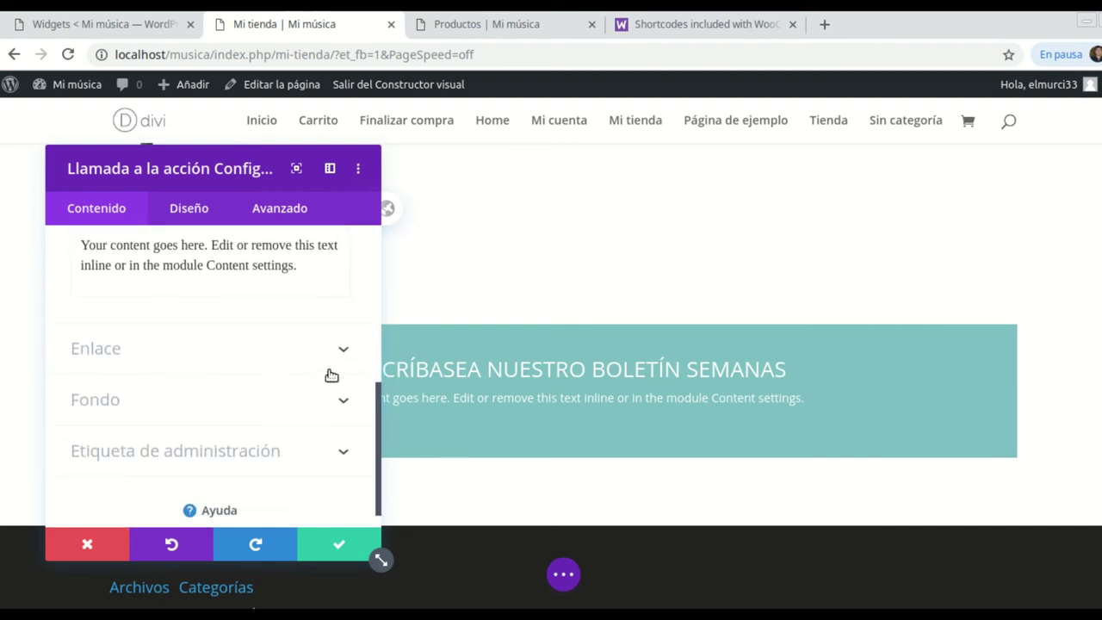
pyautogui.click(345, 352)
pyautogui.click(130, 309)
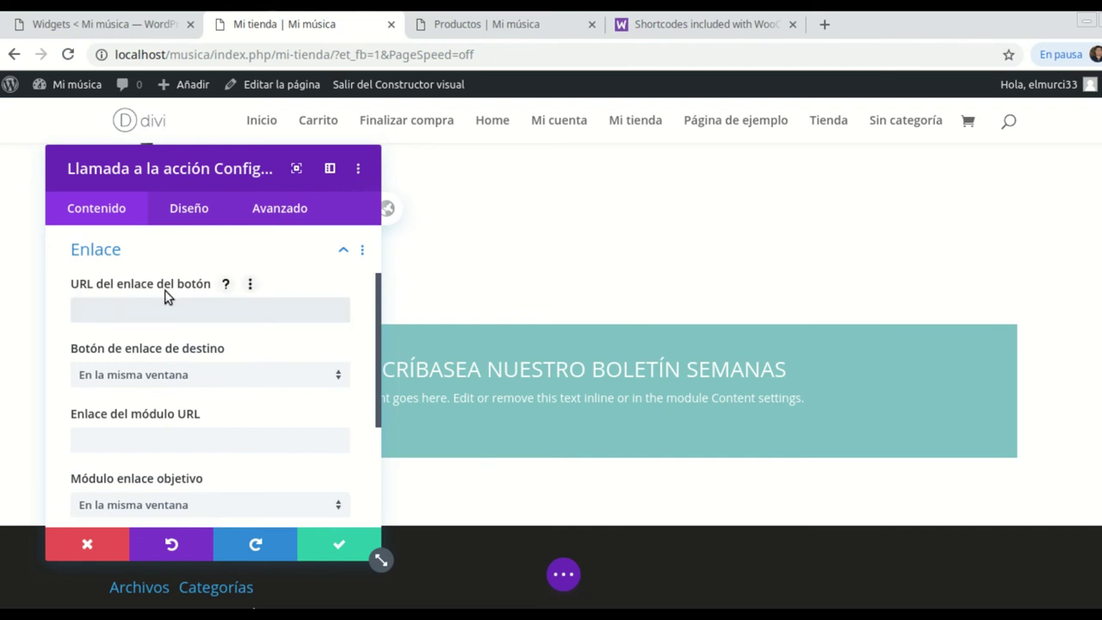
pyautogui.write('#')
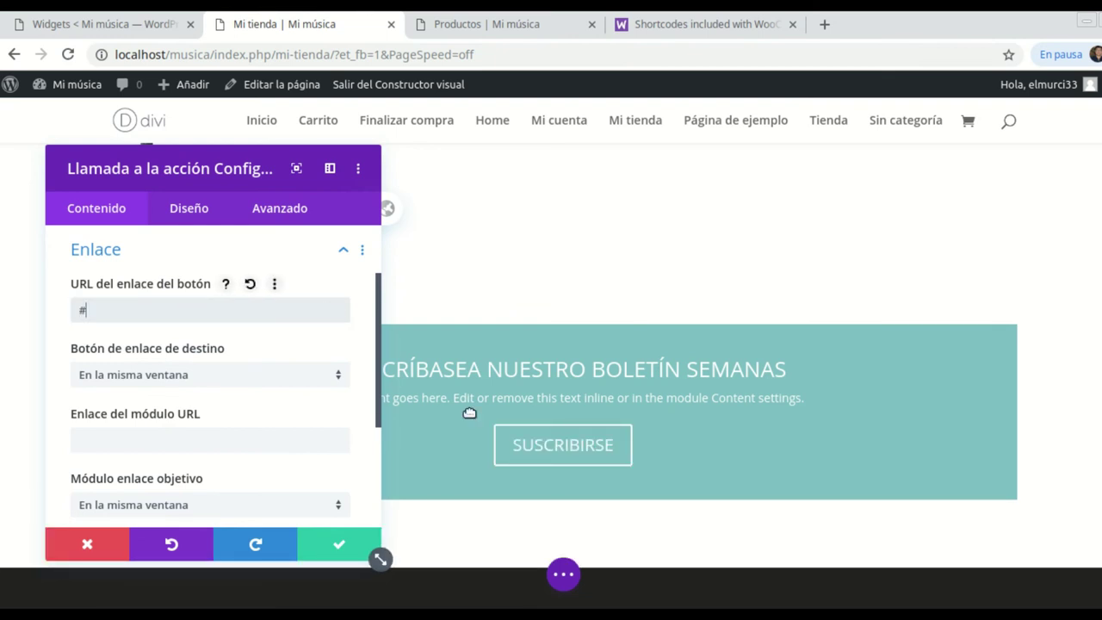
pyautogui.scroll(-1, 482, 405)
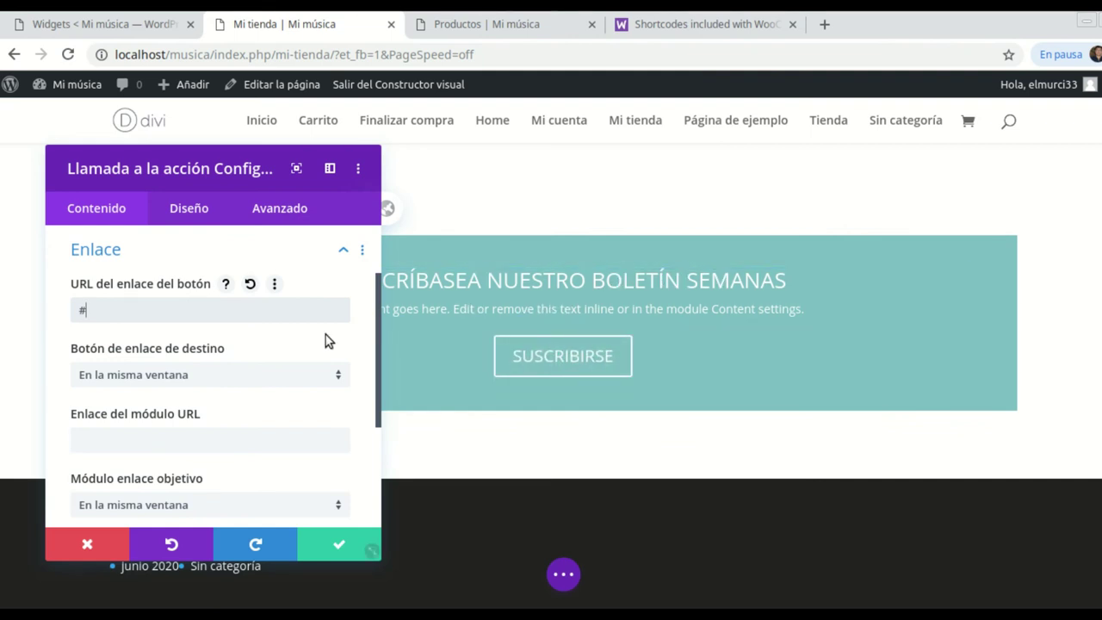
# Step: Look through the call-to-action module's design options, including the text colour choices, and close its settings
pyautogui.scroll(-1, 233, 349)
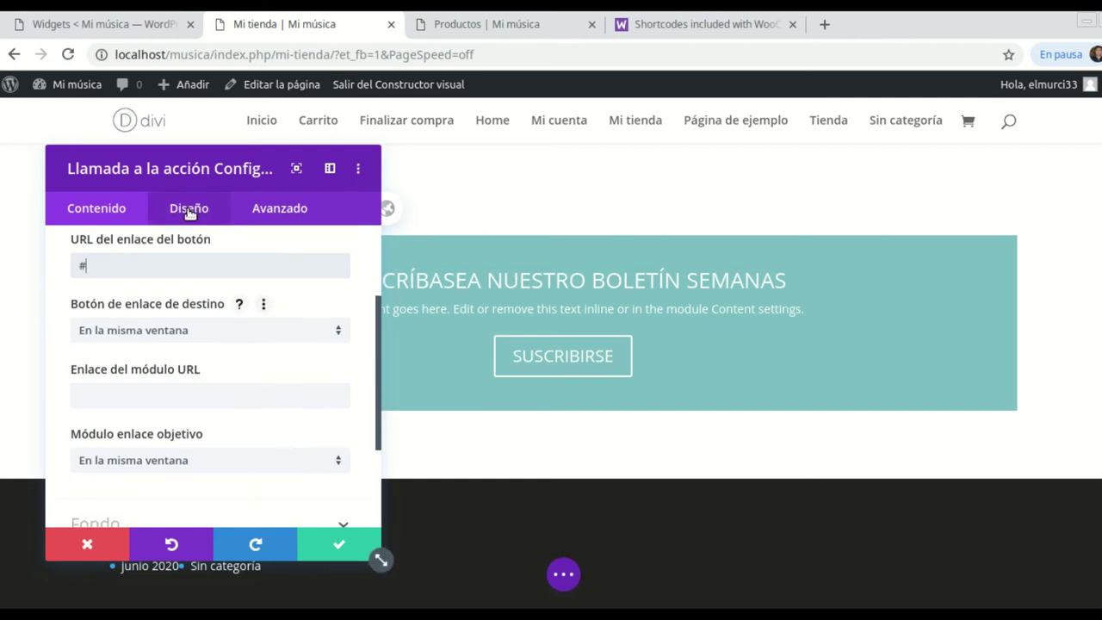
pyautogui.click(189, 210)
pyautogui.click(286, 286)
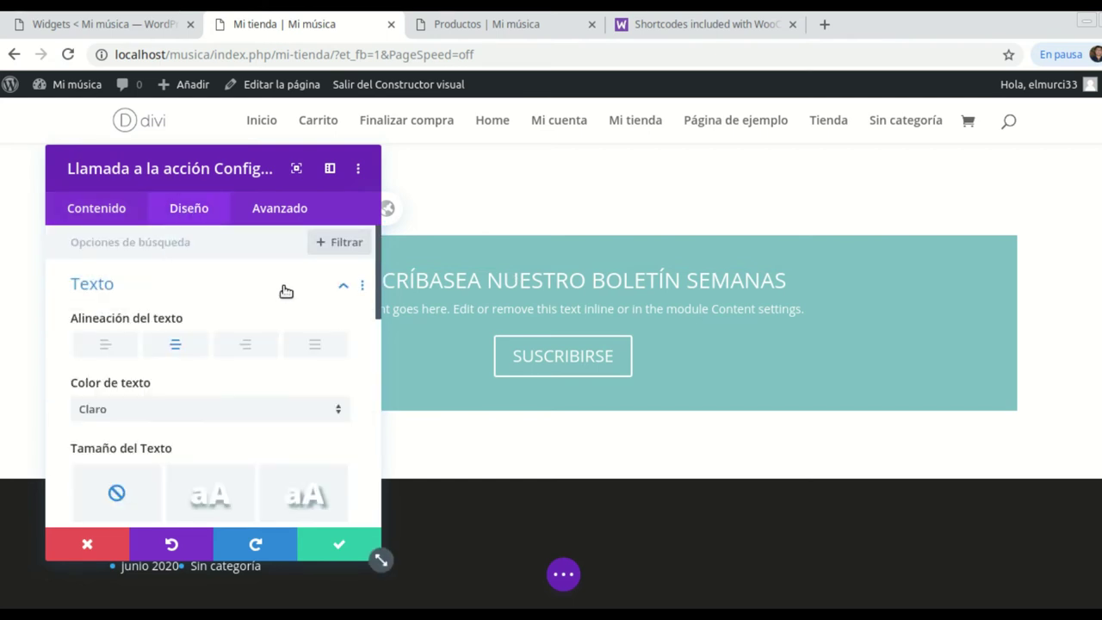
pyautogui.scroll(-2, 184, 364)
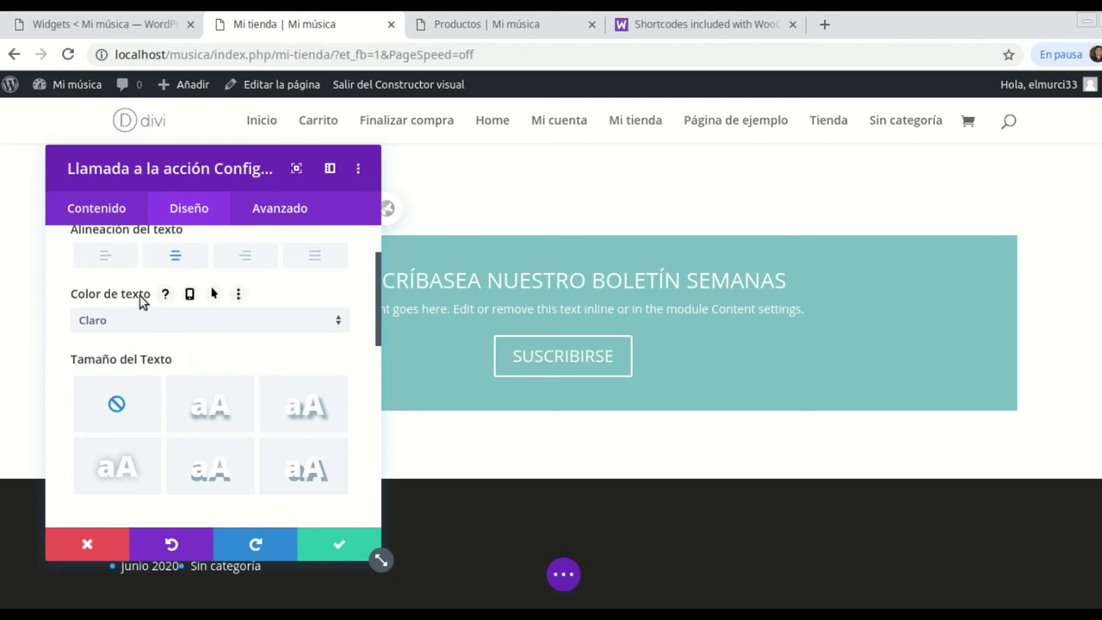
pyautogui.click(109, 321)
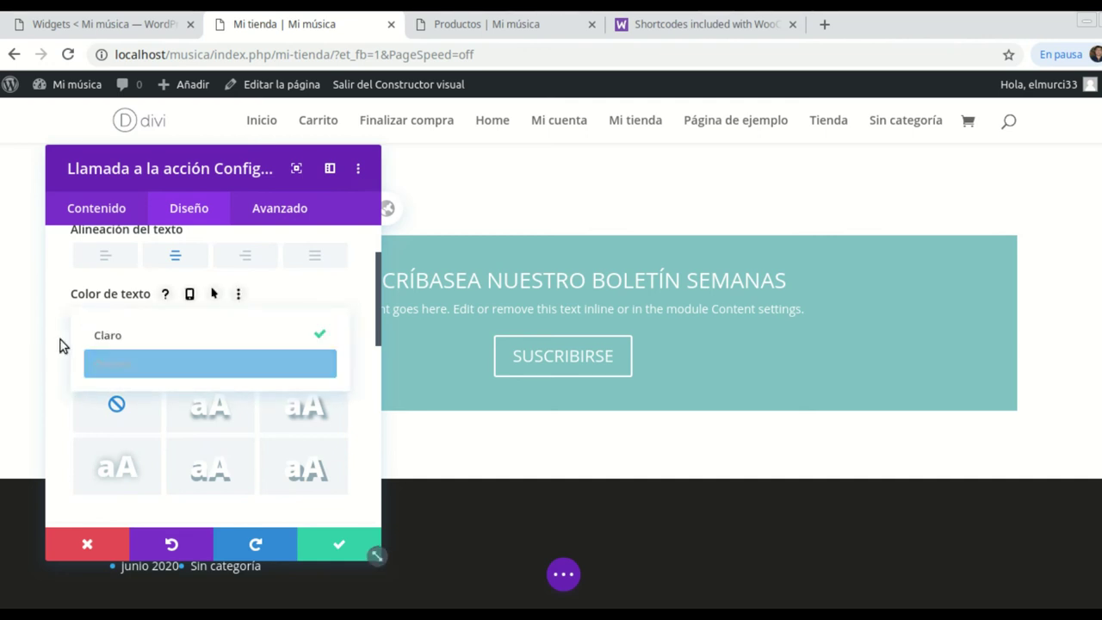
pyautogui.click(42, 294)
pyautogui.scroll(-8, 167, 376)
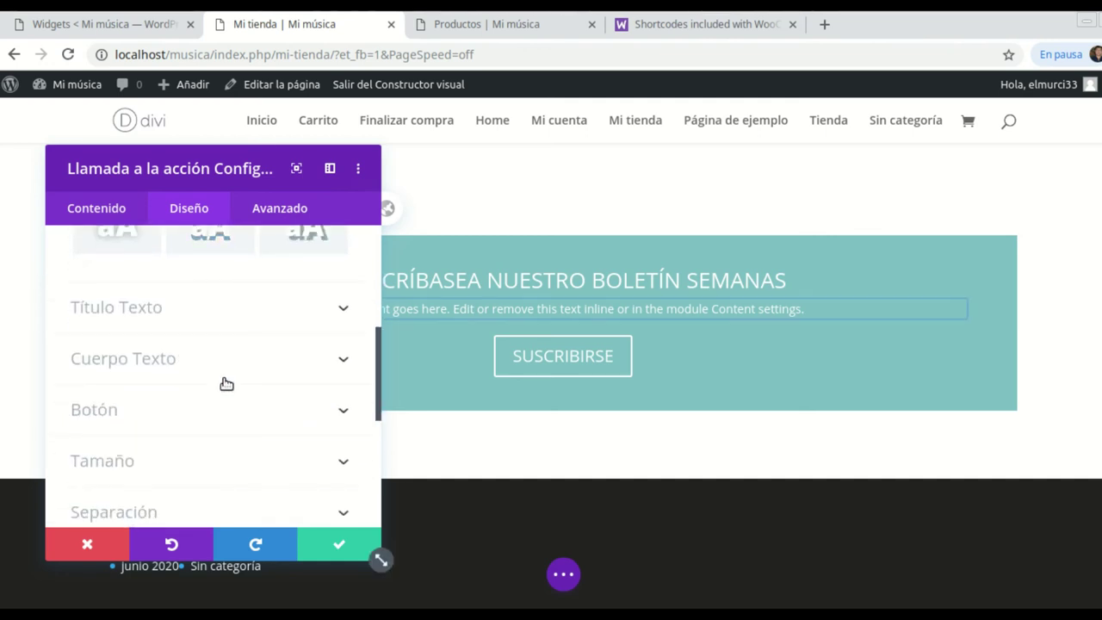
pyautogui.click(470, 442)
# Step: Insert a Texto module below the pagination in the product listing column and go to its body text
pyautogui.scroll(10, 401, 339)
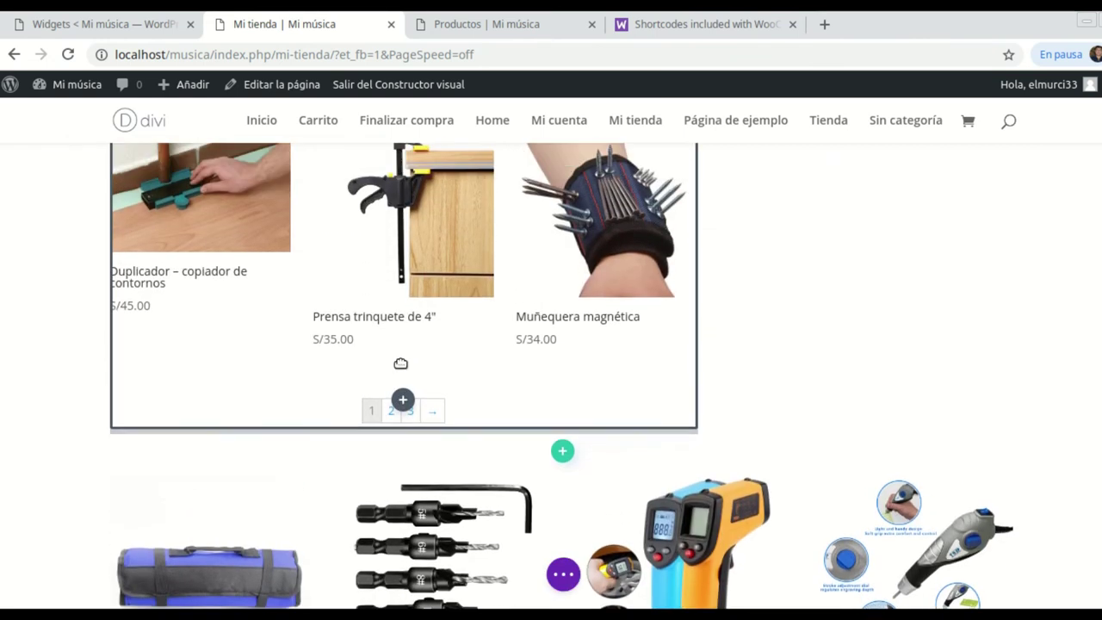
pyautogui.click(404, 400)
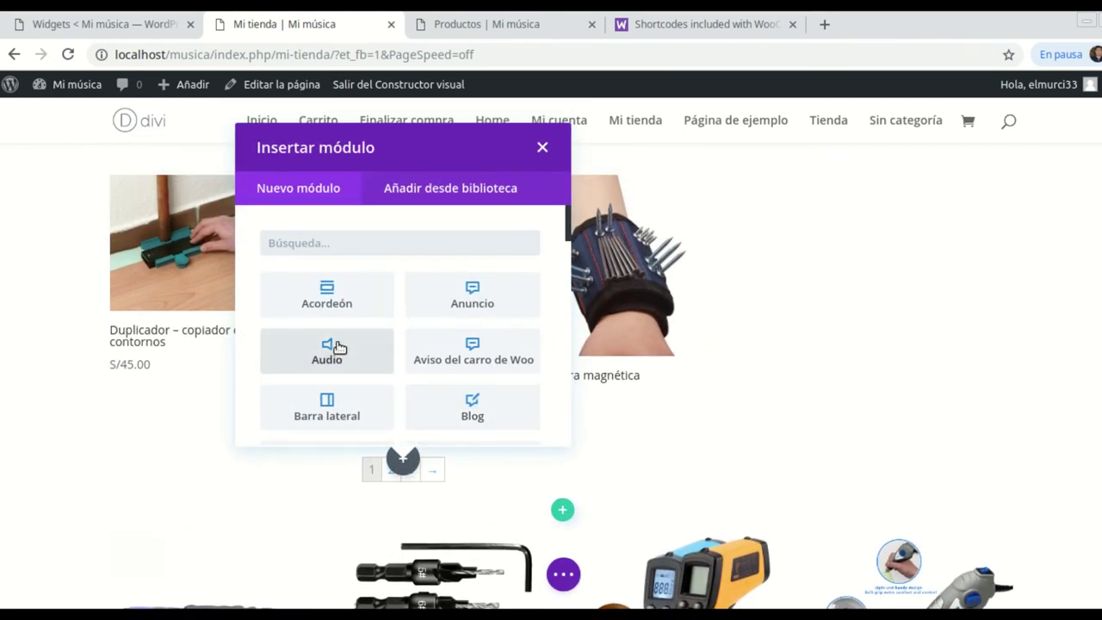
pyautogui.scroll(-5, 332, 399)
pyautogui.scroll(-5, 335, 398)
pyautogui.scroll(-6, 333, 363)
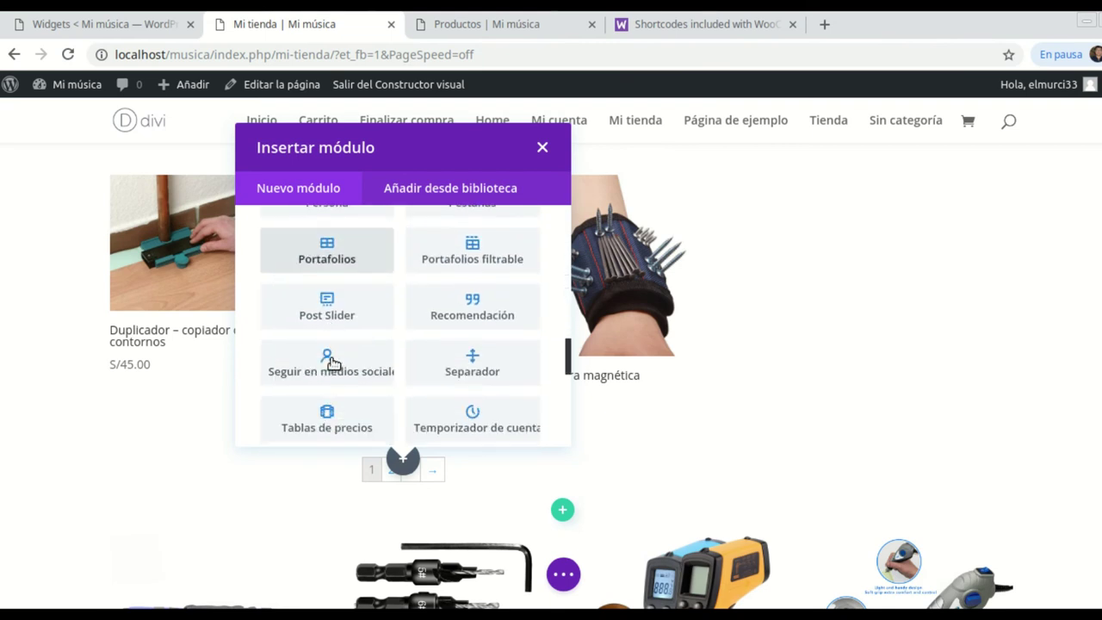
pyautogui.scroll(-3, 332, 363)
pyautogui.click(333, 388)
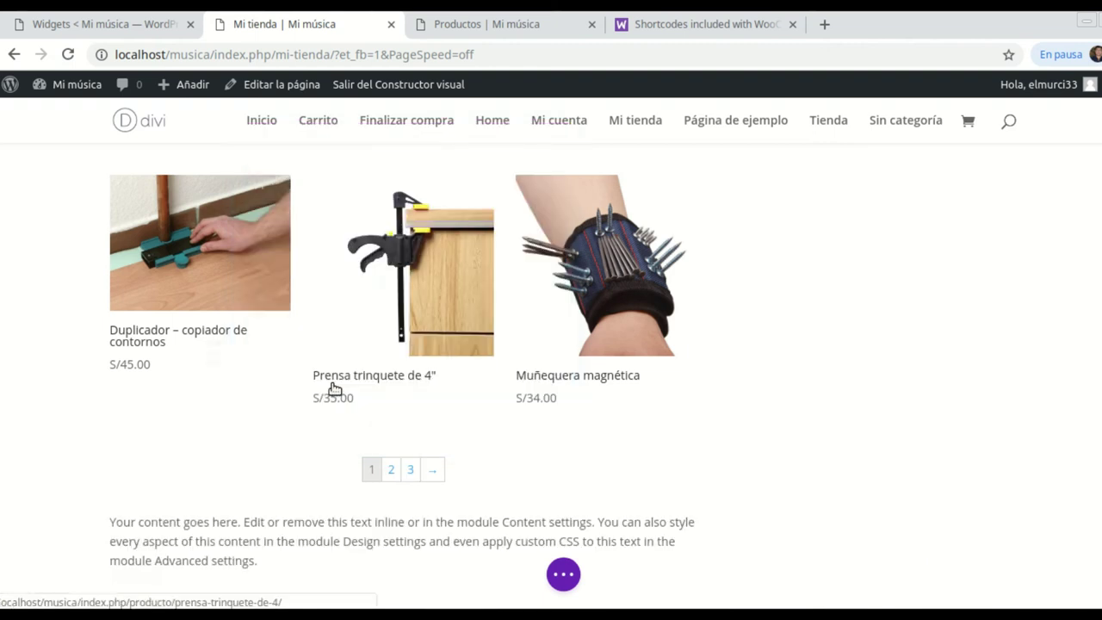
pyautogui.scroll(-3, 219, 443)
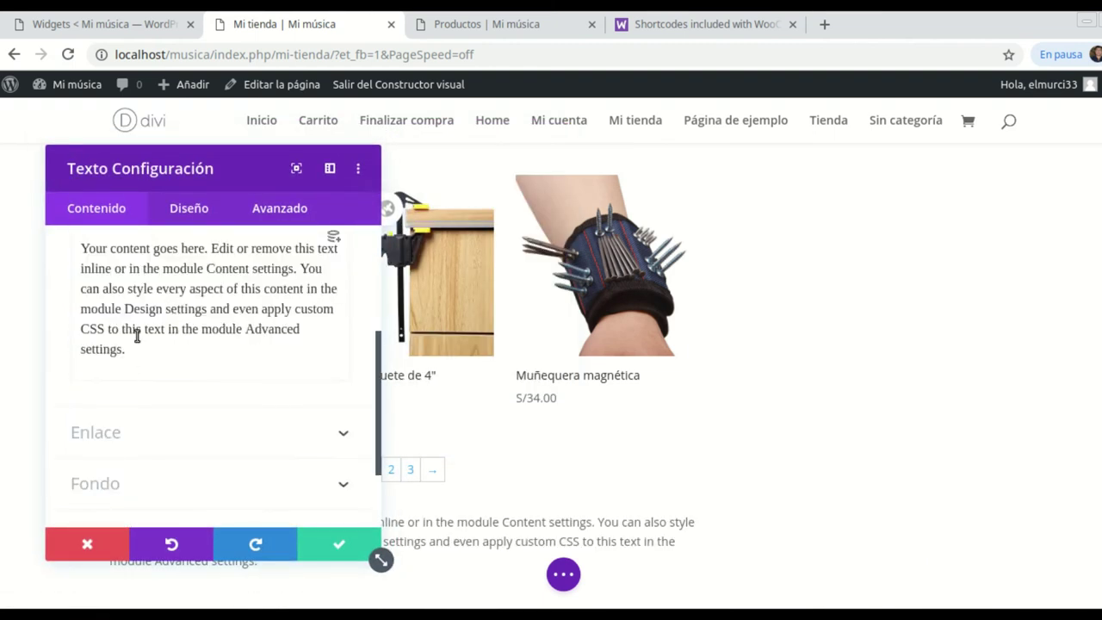
# Step: Replace the placeholder body text with PRODUCTOS RECIENTES as a bold, centred Heading 1 and save the text module
pyautogui.moveTo(144, 358); pyautogui.dragTo(72, 246)
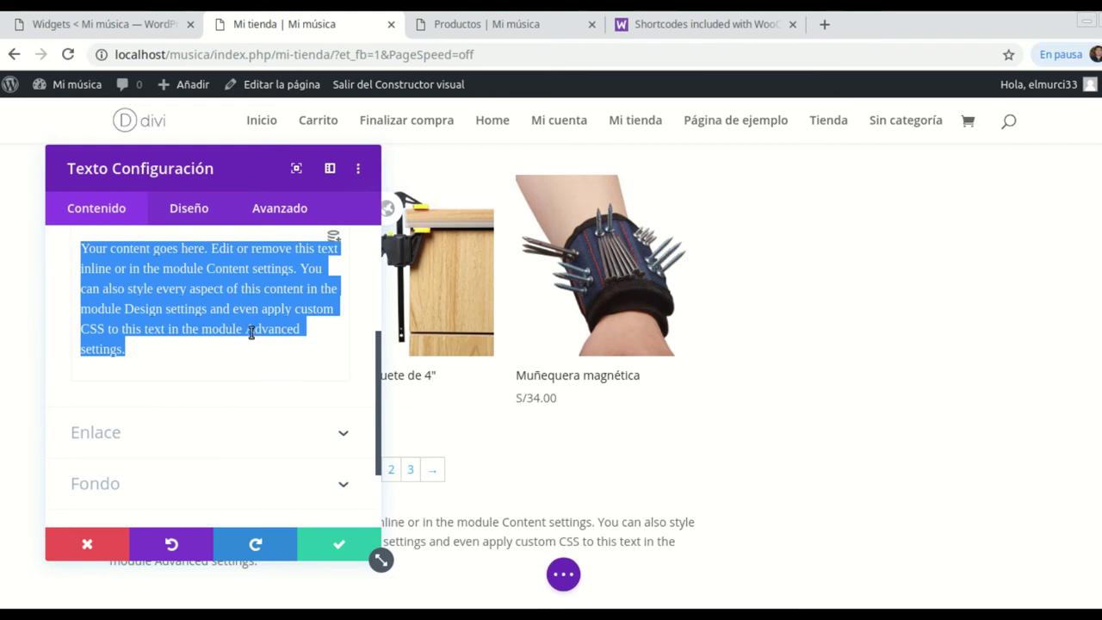
pyautogui.write('pr')
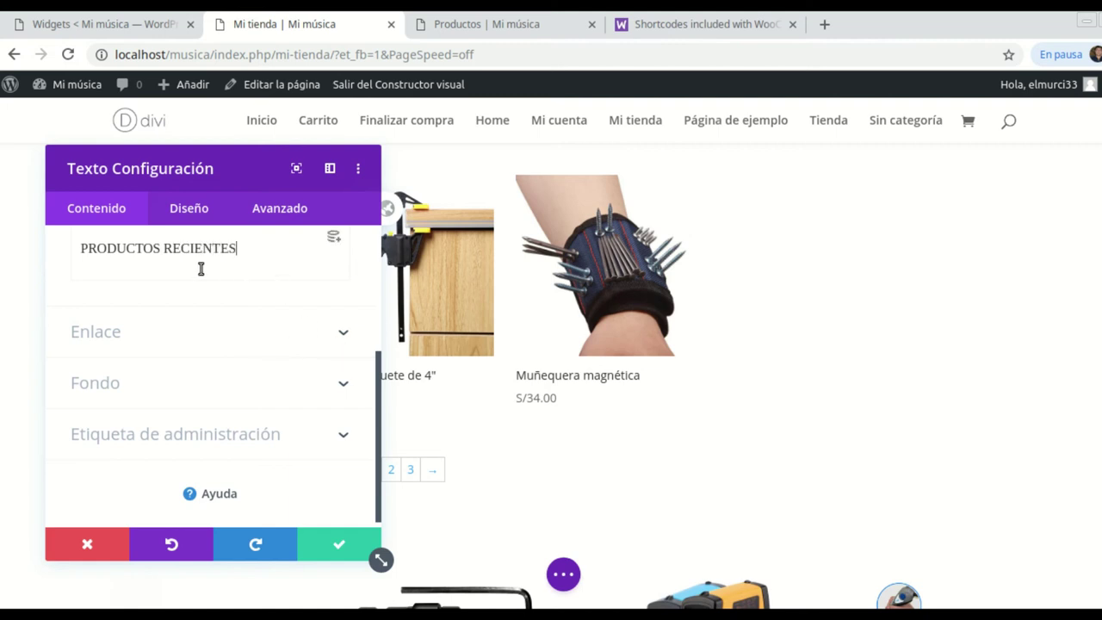
pyautogui.scroll(5, 179, 332)
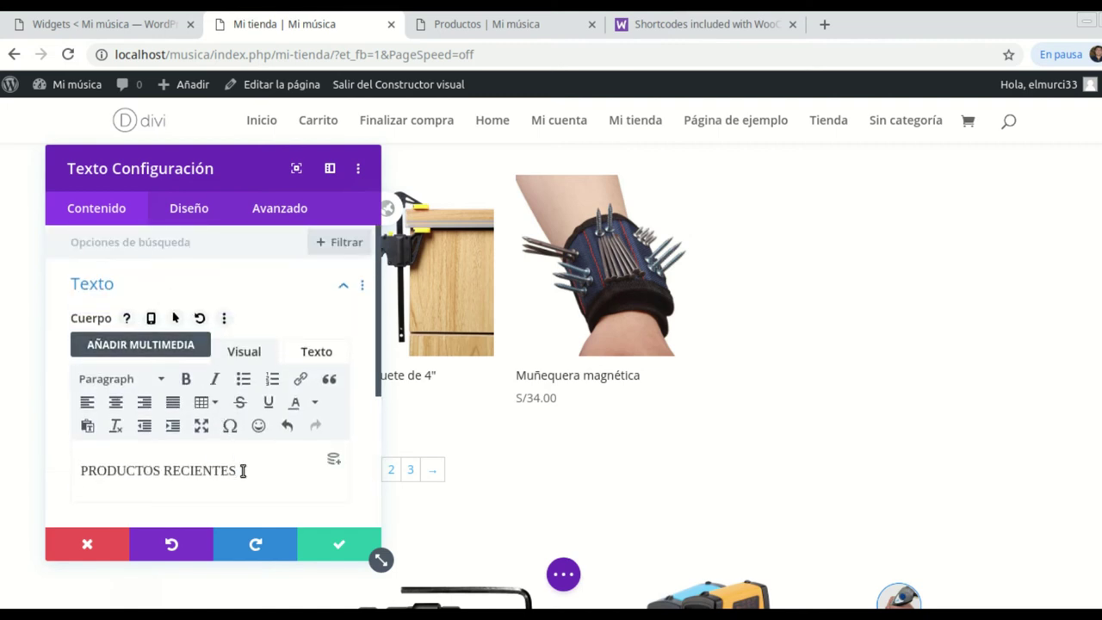
pyautogui.tripleClick(134, 472)
pyautogui.click(184, 380)
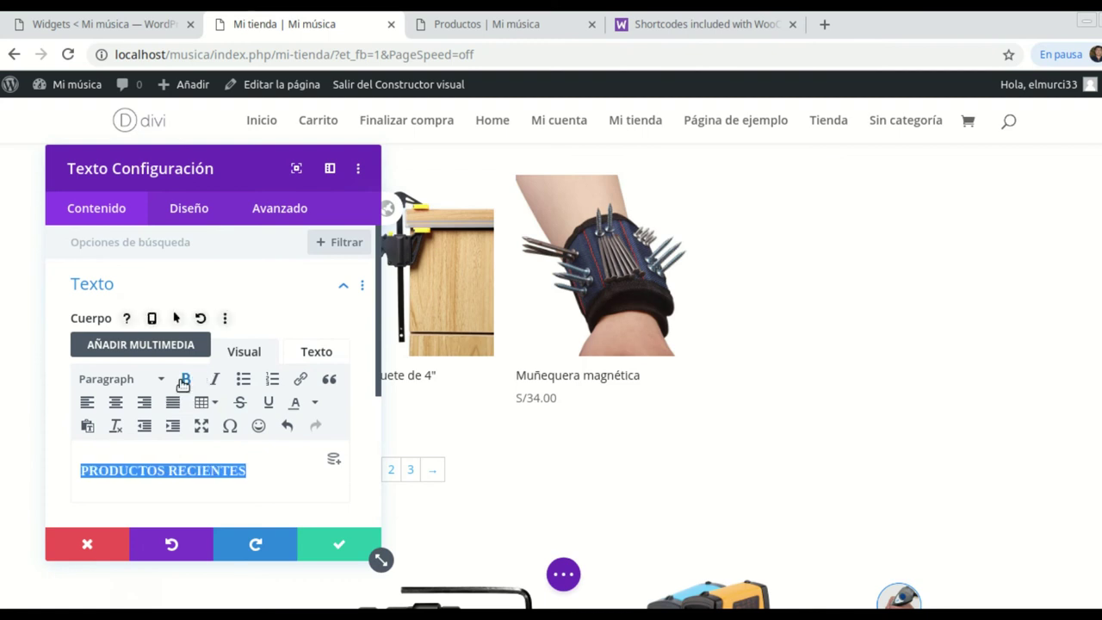
pyautogui.click(161, 387)
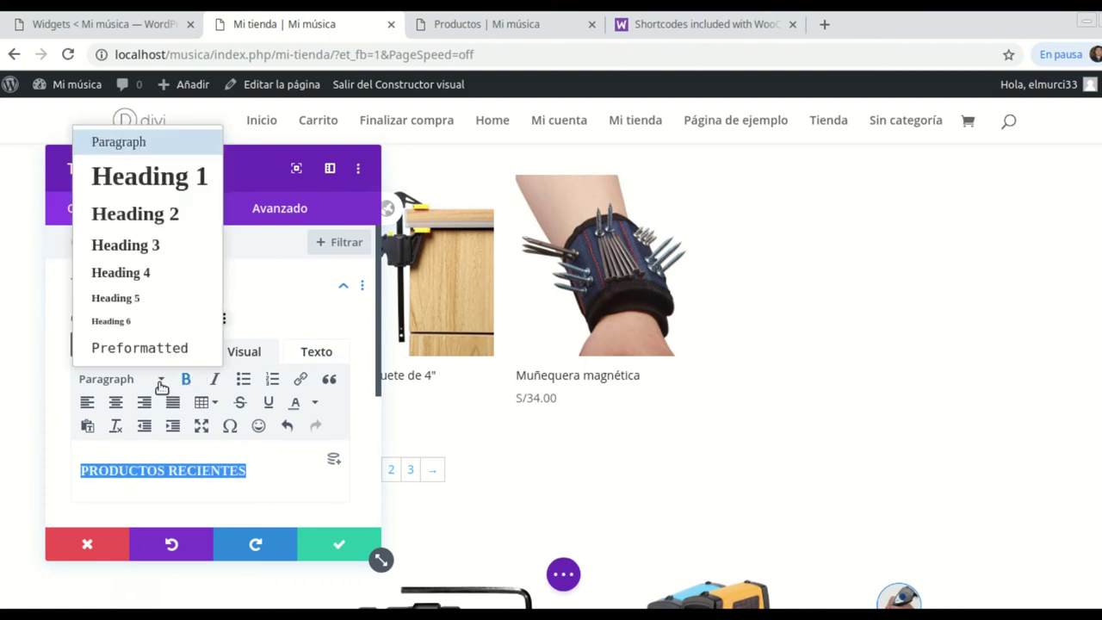
pyautogui.click(147, 172)
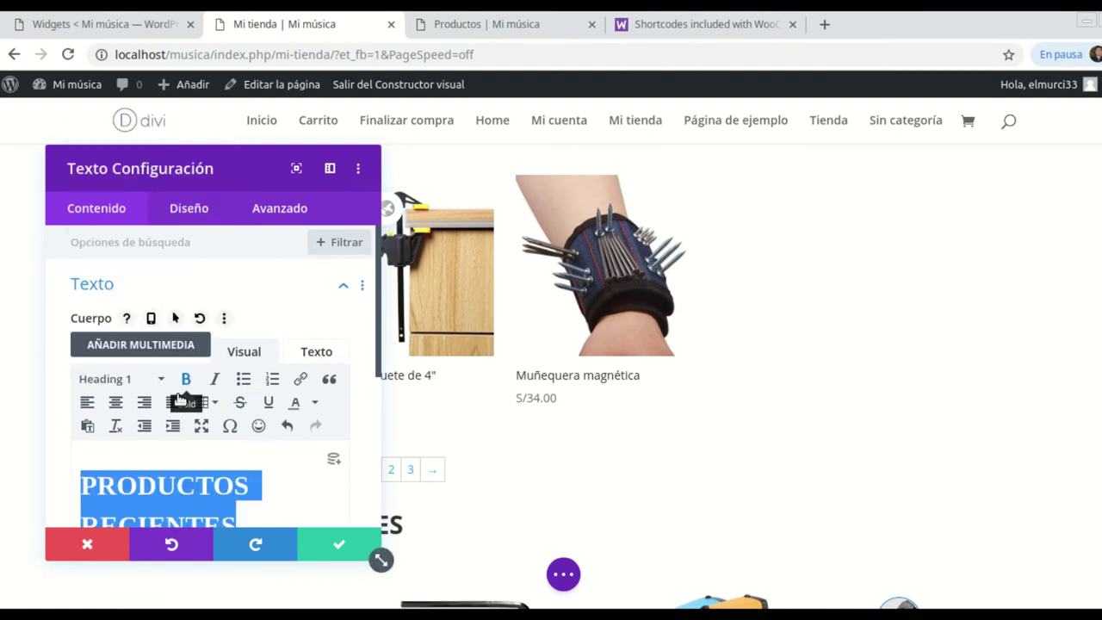
pyautogui.click(117, 402)
pyautogui.scroll(-3, 299, 575)
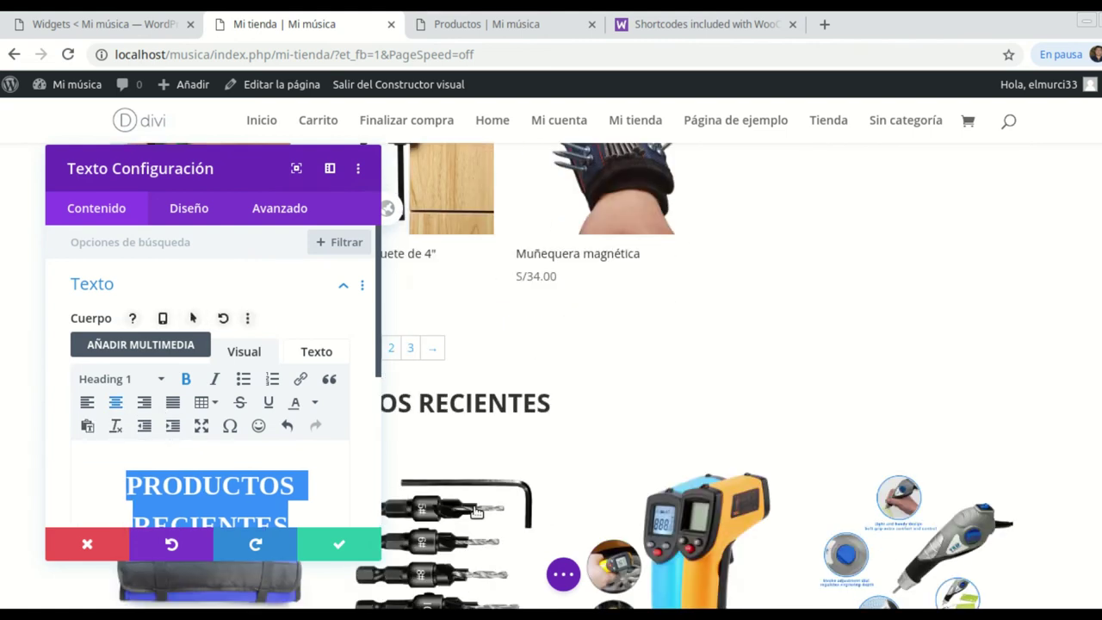
pyautogui.click(322, 546)
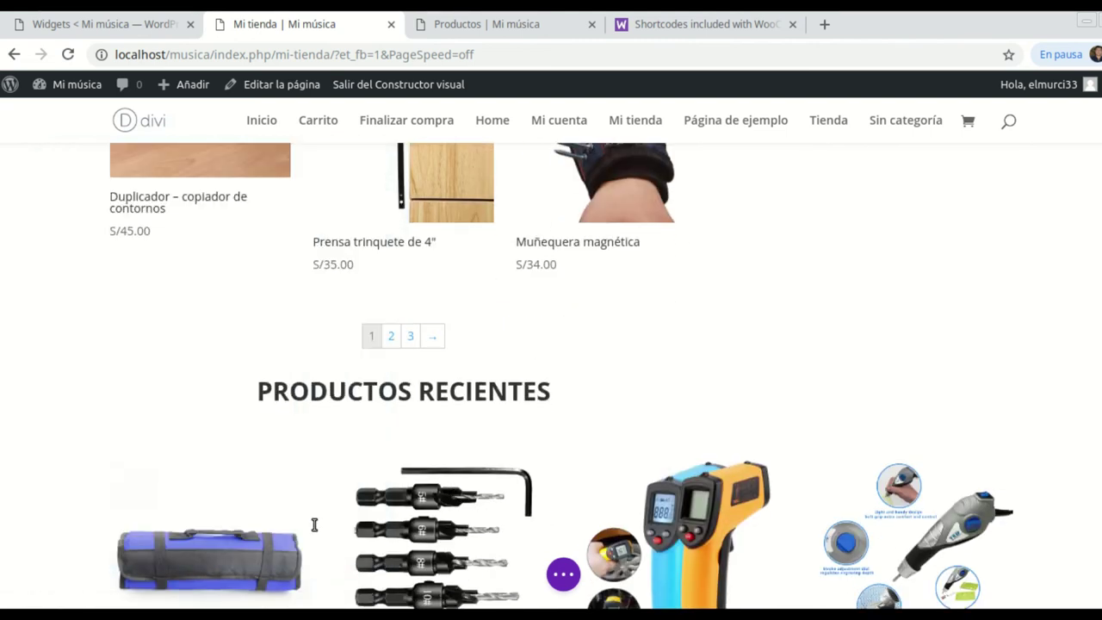
# Step: Move the PRODUCTOS RECIENTES text module above the product listing, directly under the slider
pyautogui.moveTo(416, 388)
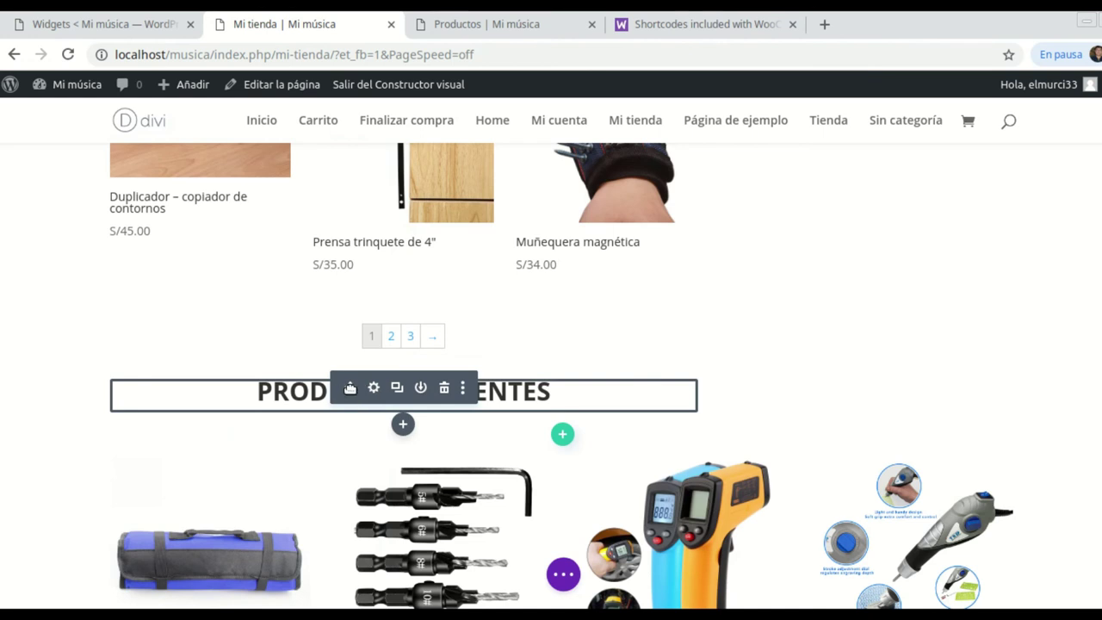
pyautogui.scroll(5, 359, 185)
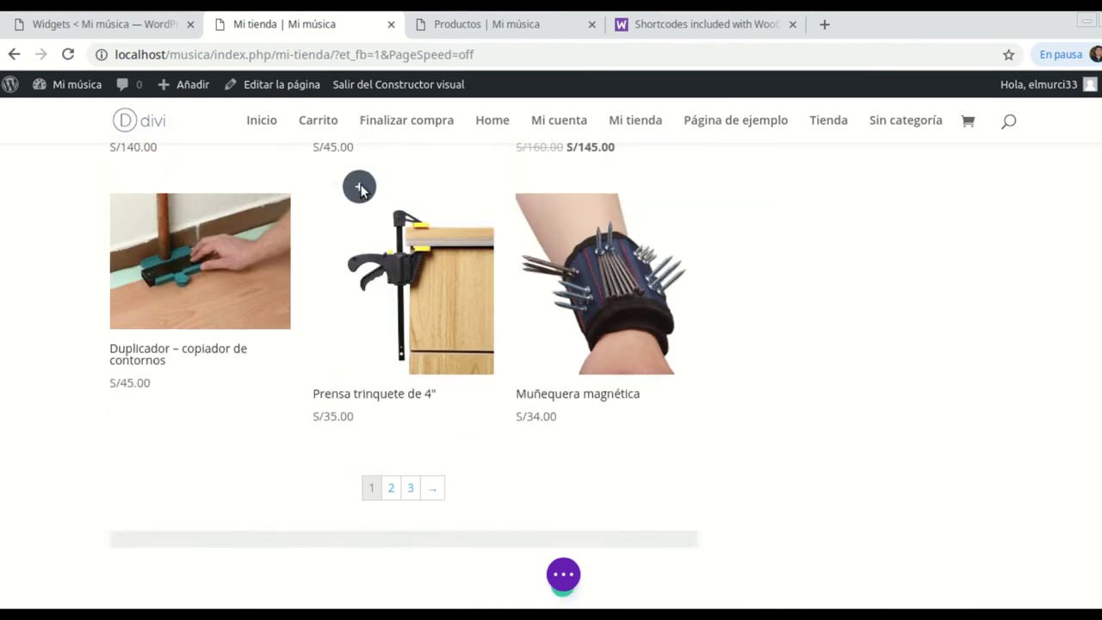
pyautogui.scroll(6, 359, 184)
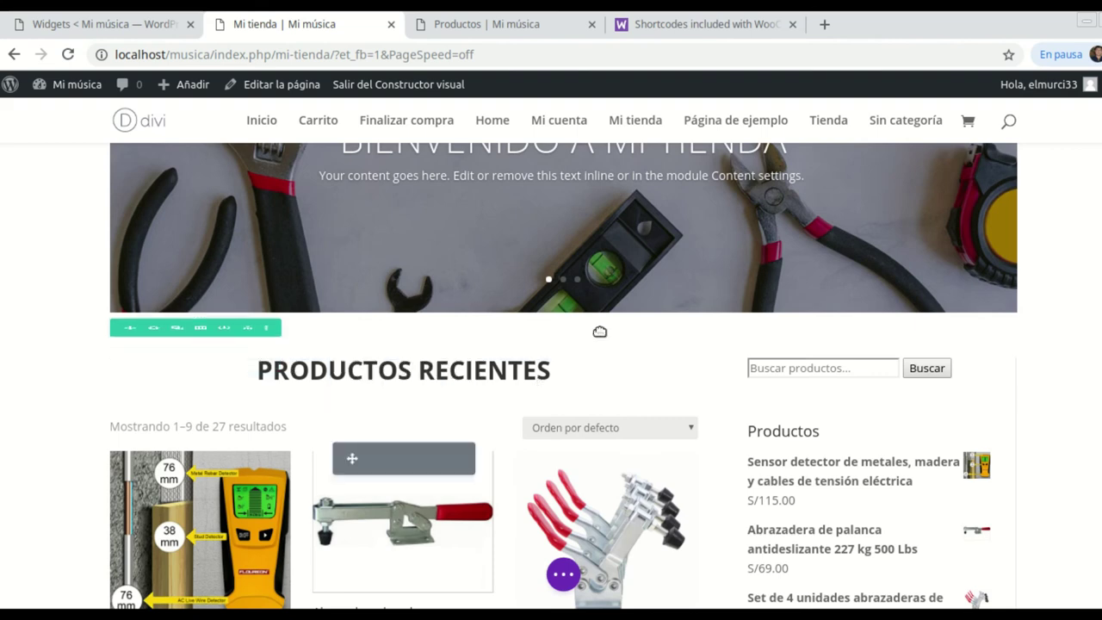
# Step: Insert a Texto module below the product categories grid
pyautogui.scroll(-1, 574, 396)
pyautogui.scroll(-14, 574, 395)
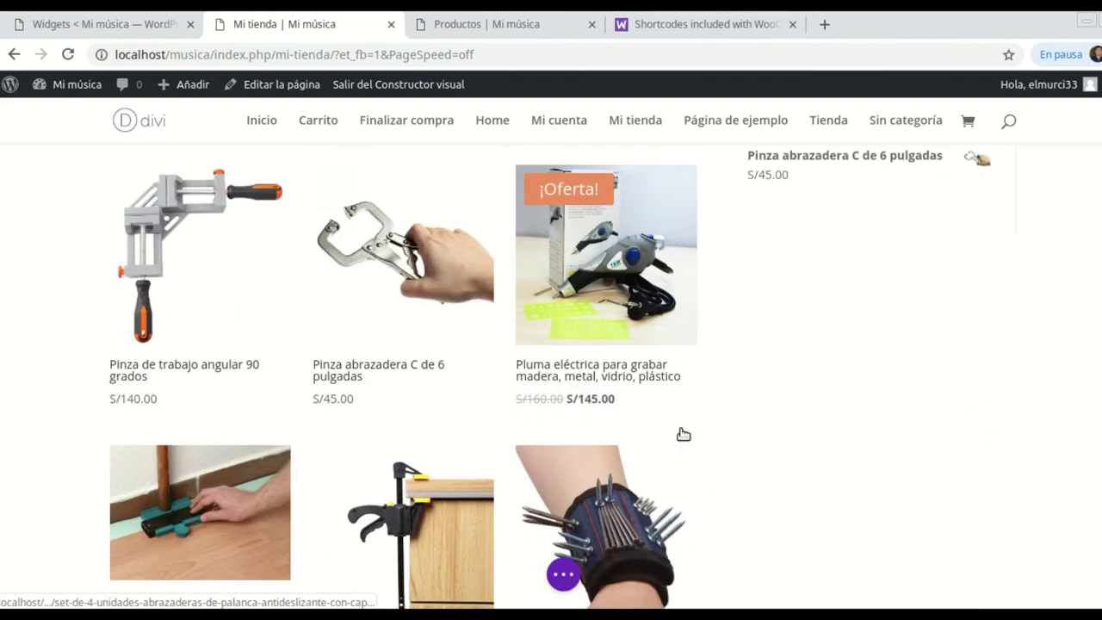
pyautogui.scroll(-8, 473, 378)
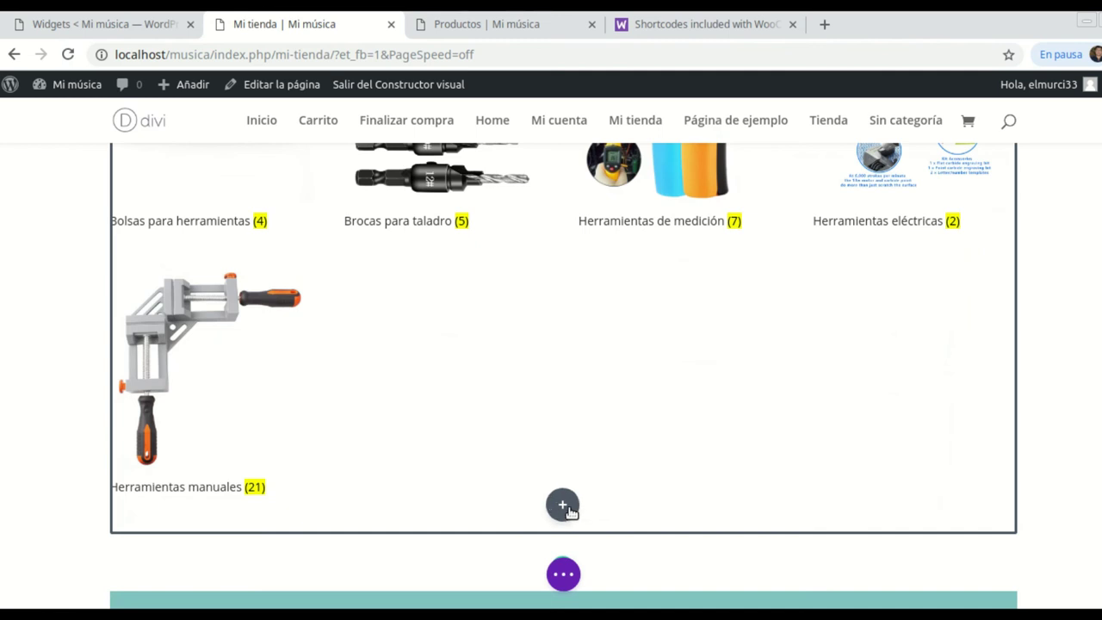
pyautogui.click(565, 508)
pyautogui.scroll(-4, 514, 390)
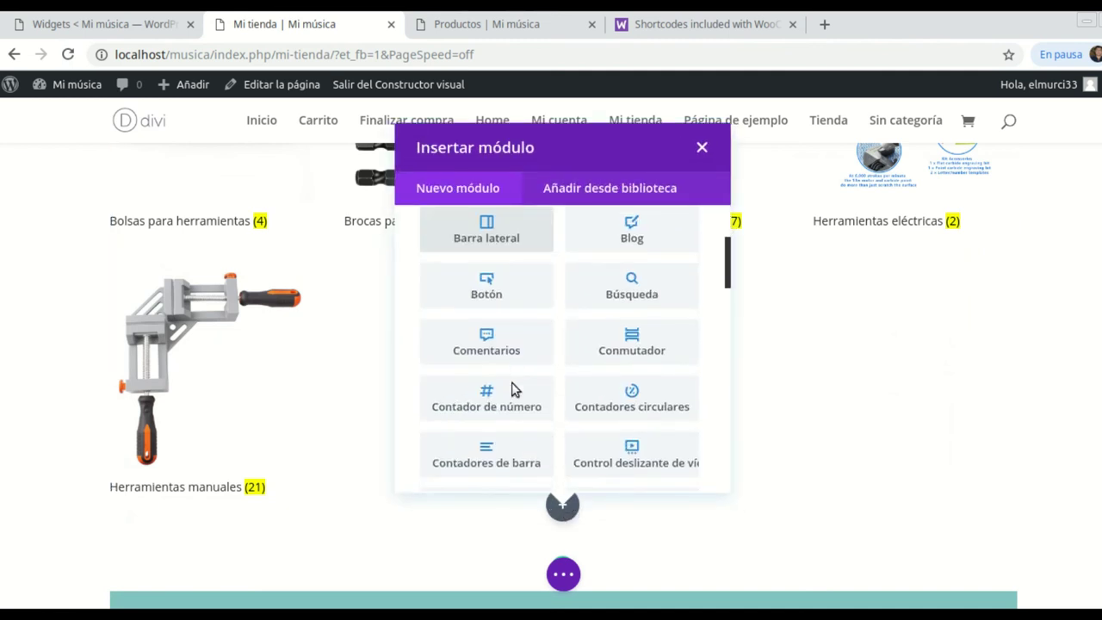
pyautogui.scroll(-8, 513, 389)
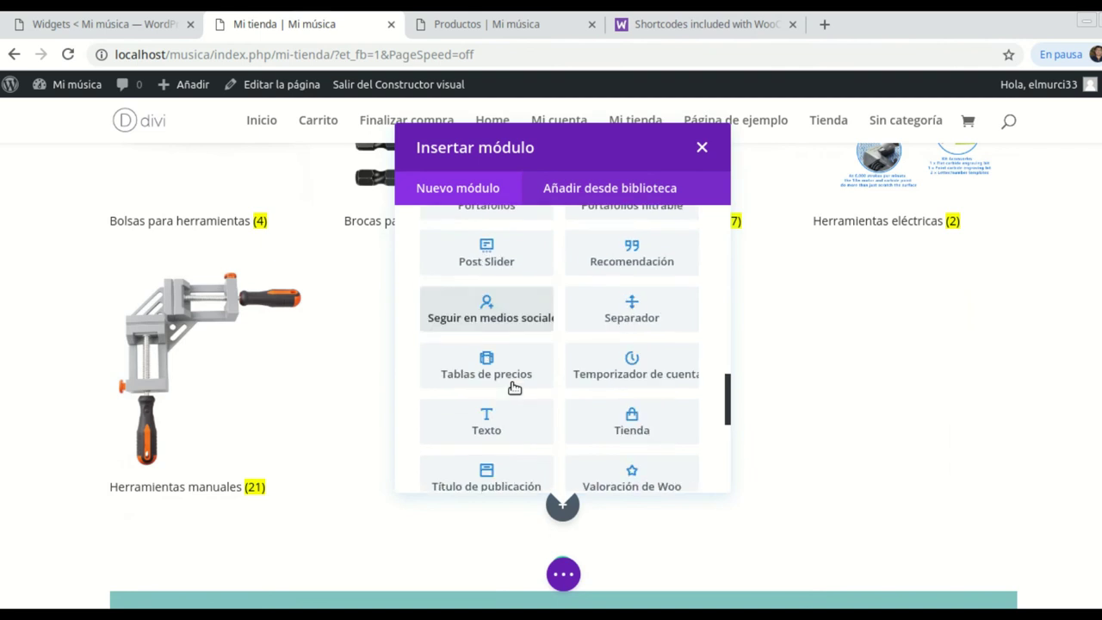
pyautogui.click(489, 353)
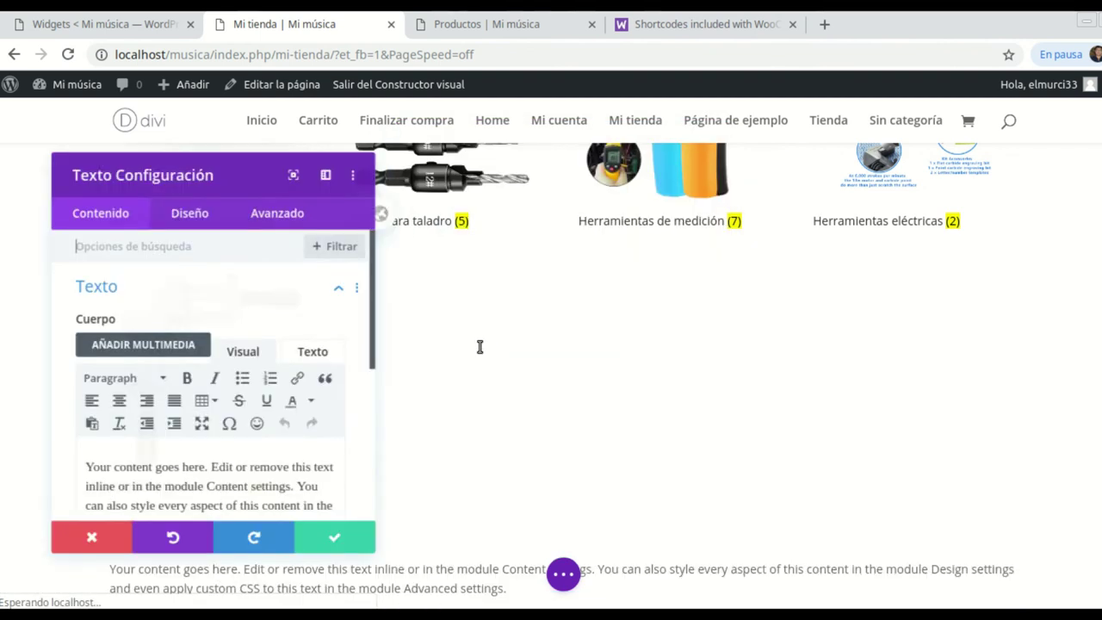
# Step: Replace the new module's placeholder text with TODAS LAS CATEGORÍAS as a bold, centred Heading 1 and save the module
pyautogui.scroll(-3, 217, 471)
pyautogui.moveTo(150, 446); pyautogui.dragTo(79, 336)
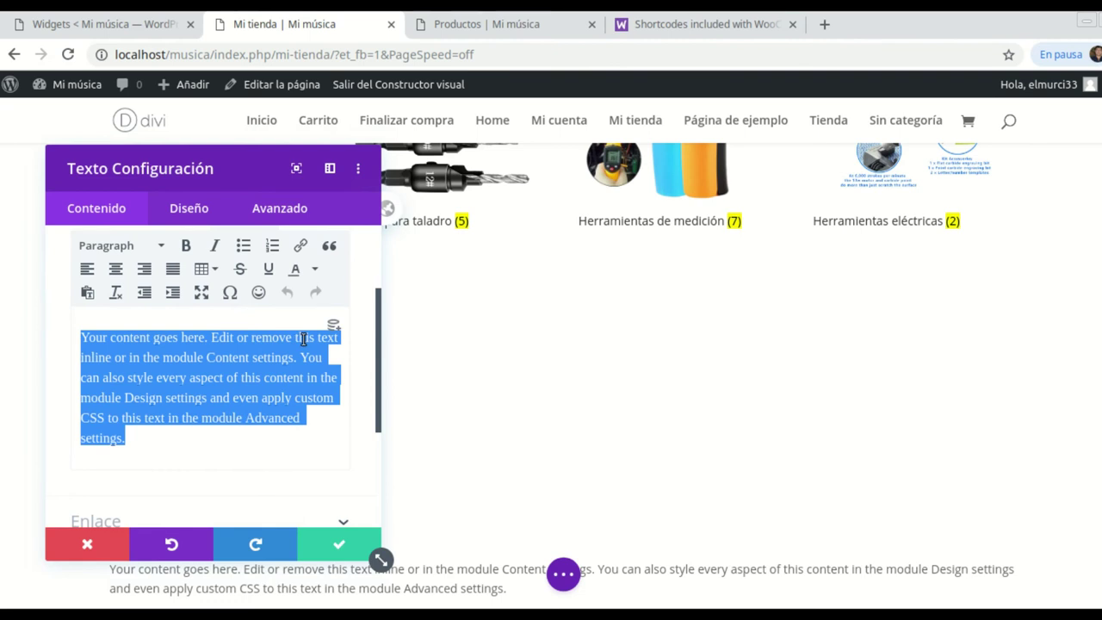
pyautogui.write('TODAS LAS')
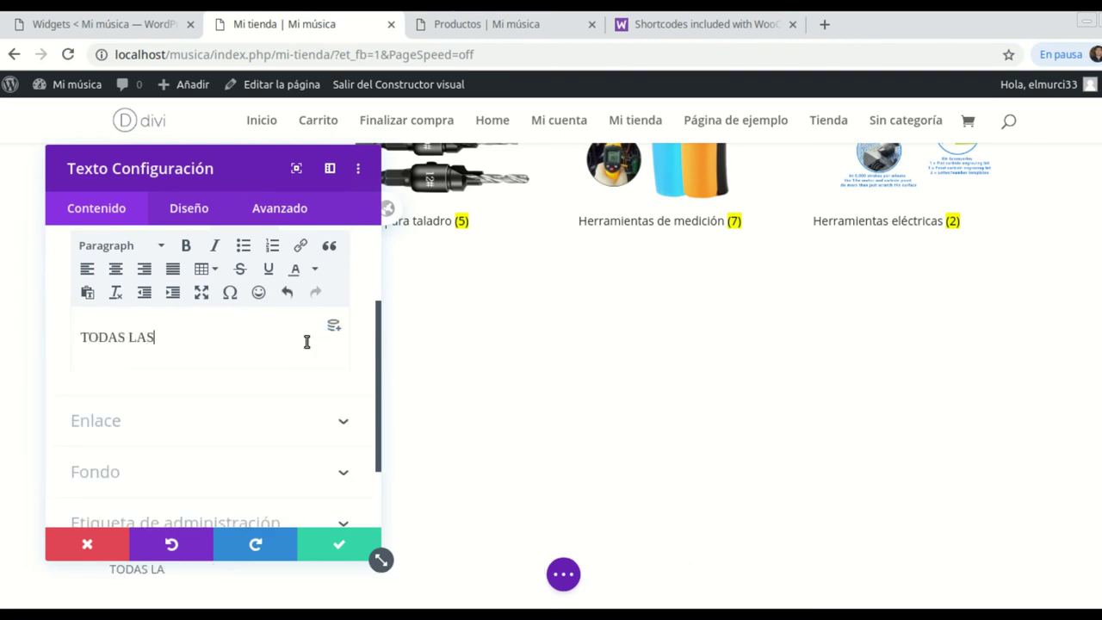
pyautogui.write(' CATEGO')
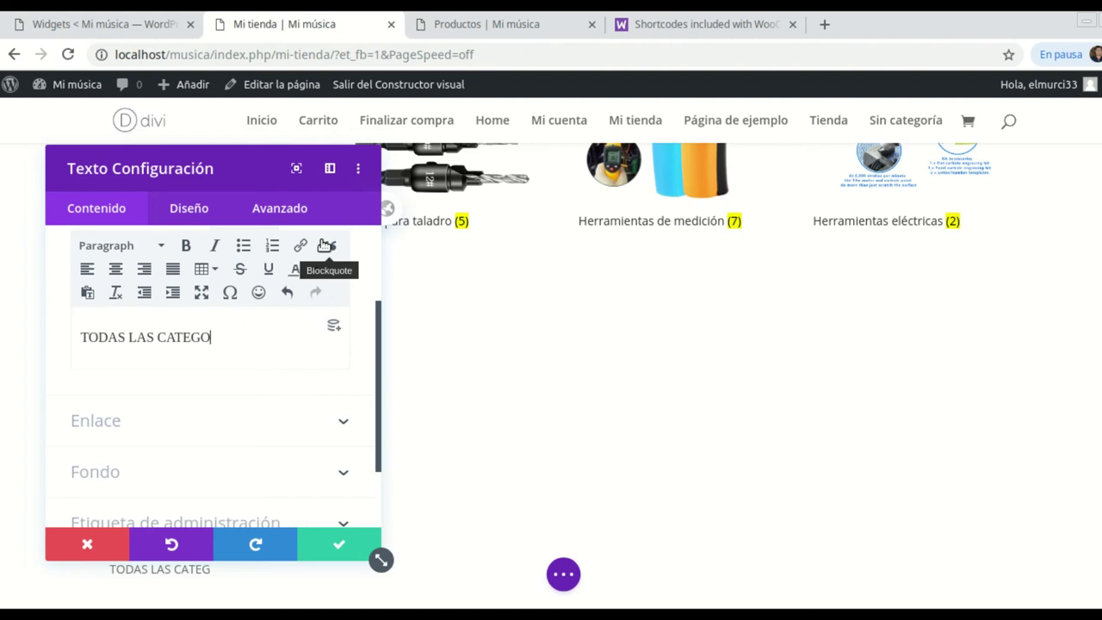
pyautogui.moveTo(246, 336); pyautogui.dragTo(81, 336)
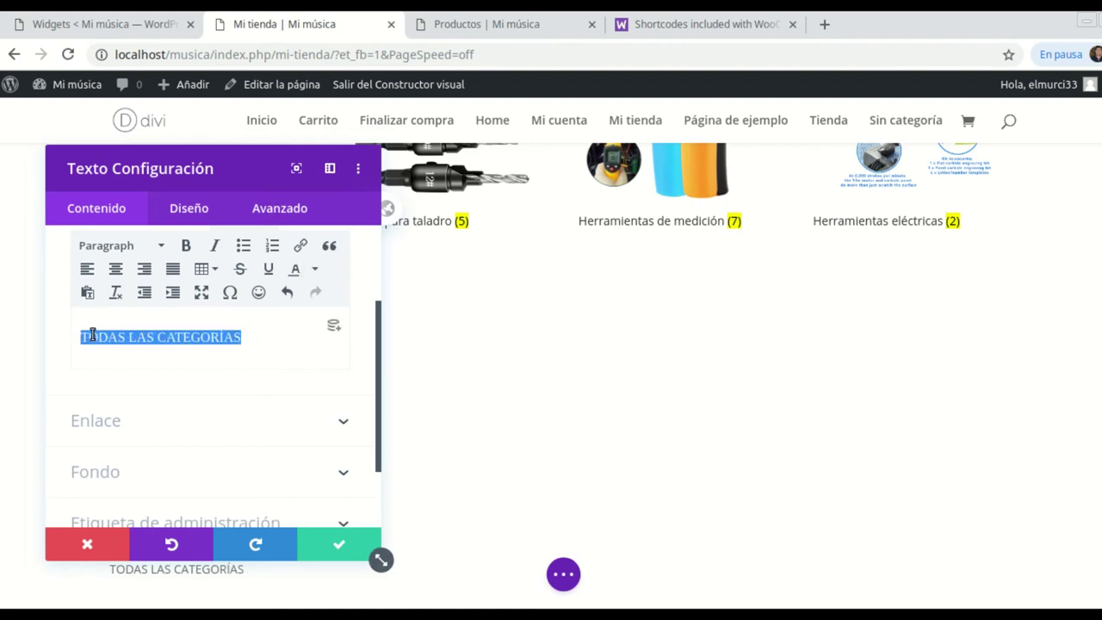
pyautogui.click(188, 246)
pyautogui.click(159, 254)
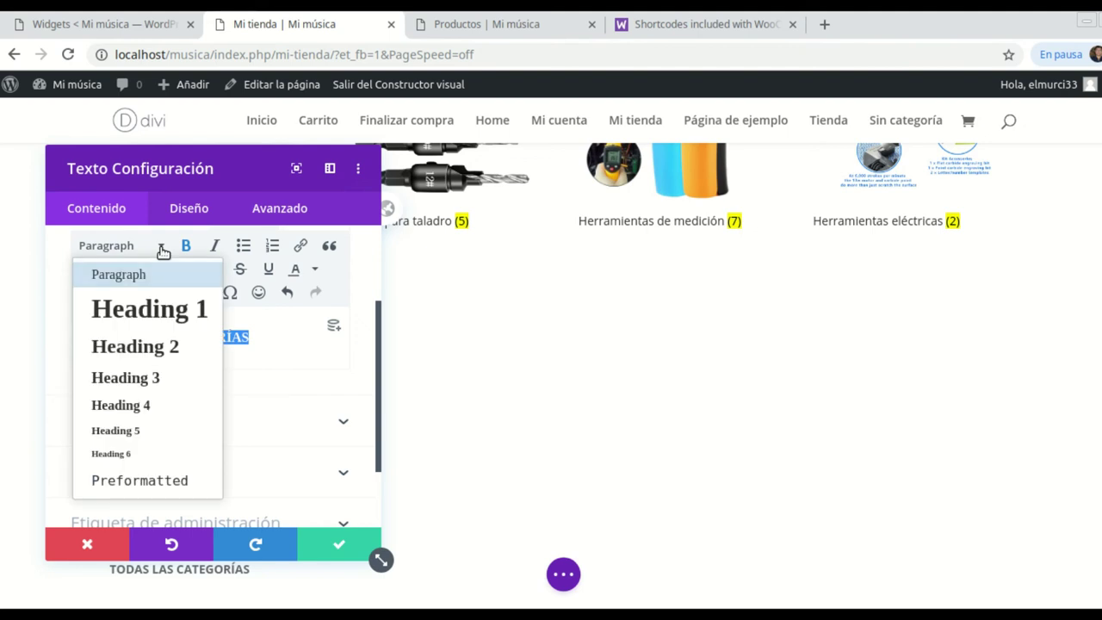
pyautogui.click(142, 308)
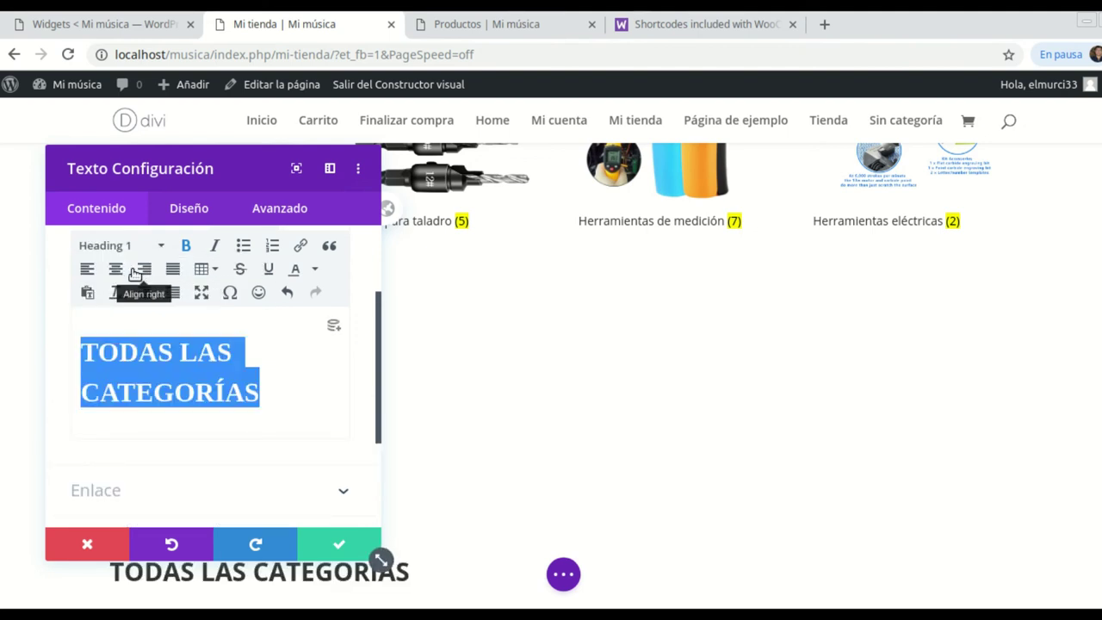
pyautogui.click(112, 273)
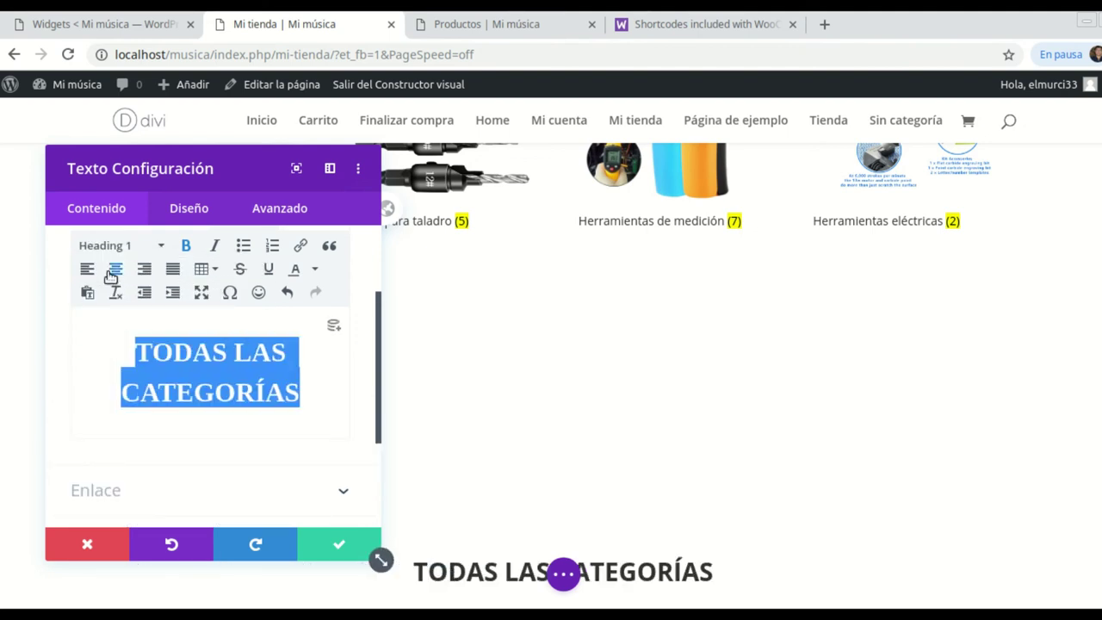
pyautogui.click(335, 538)
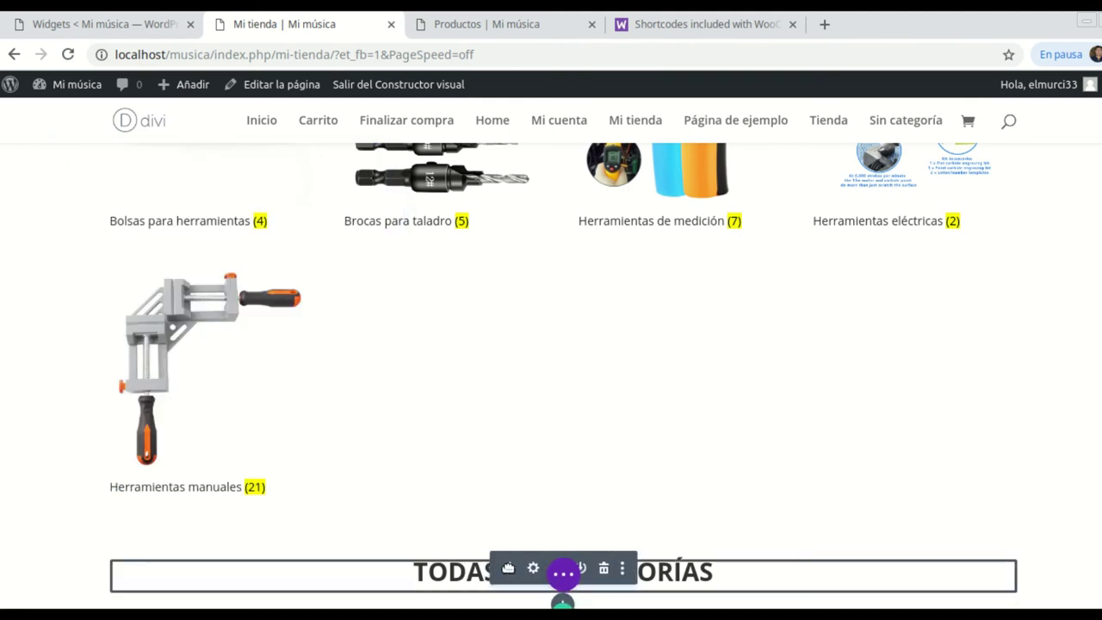
# Step: Move the TODAS LAS CATEGORÍAS text module above the product categories grid
pyautogui.scroll(4, 438, 246)
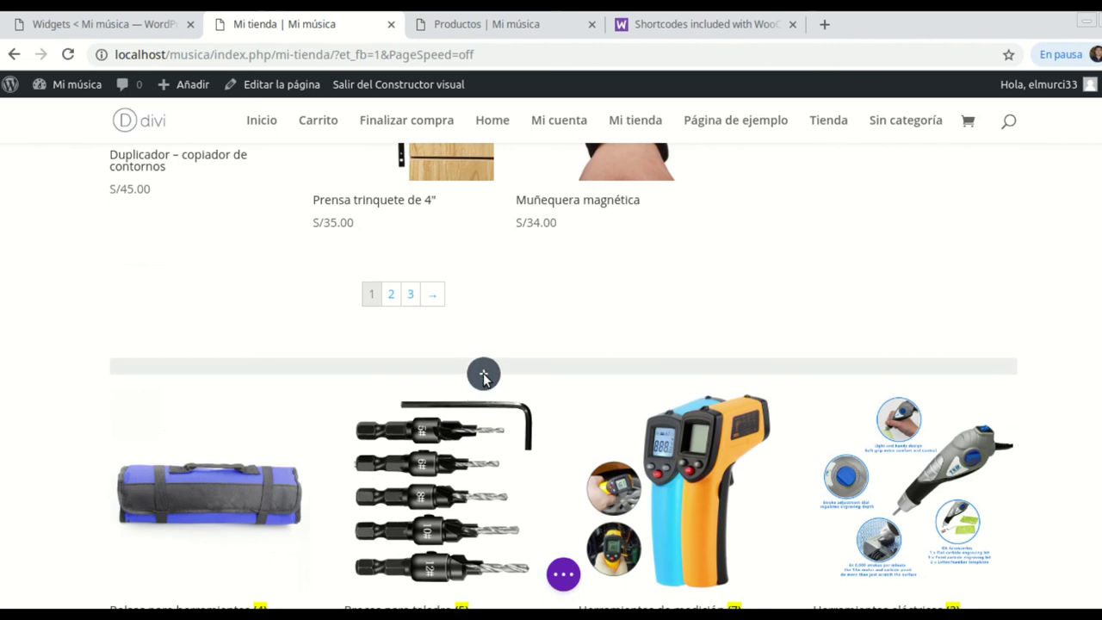
pyautogui.scroll(-2, 714, 365)
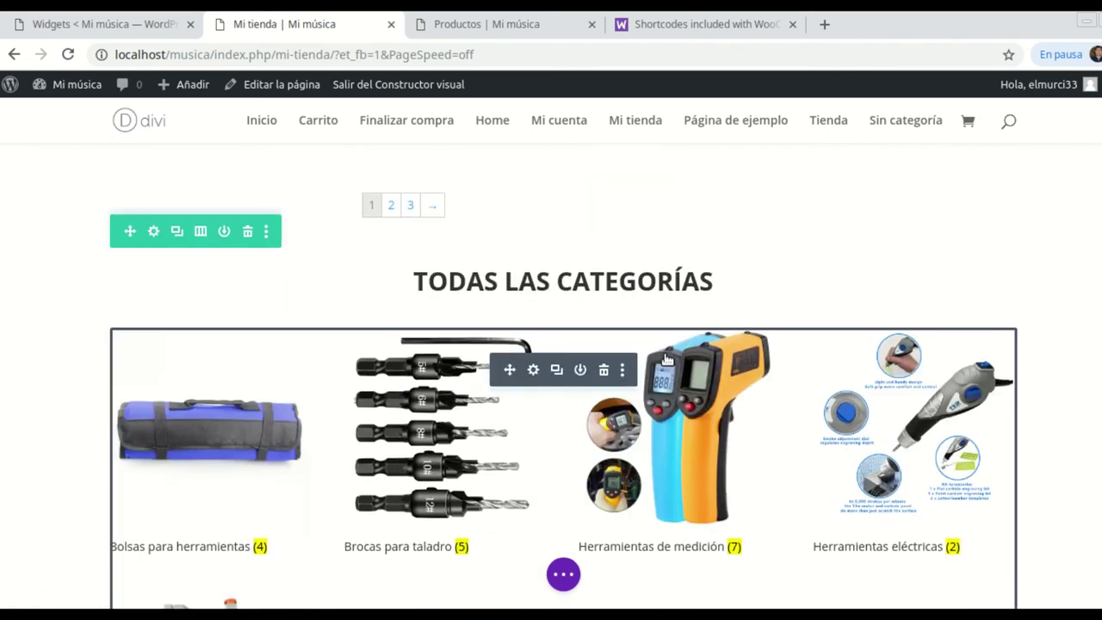
# Step: Review the page from the newsletter call to action up to the slider and save the Divi layout
pyautogui.scroll(-8, 925, 361)
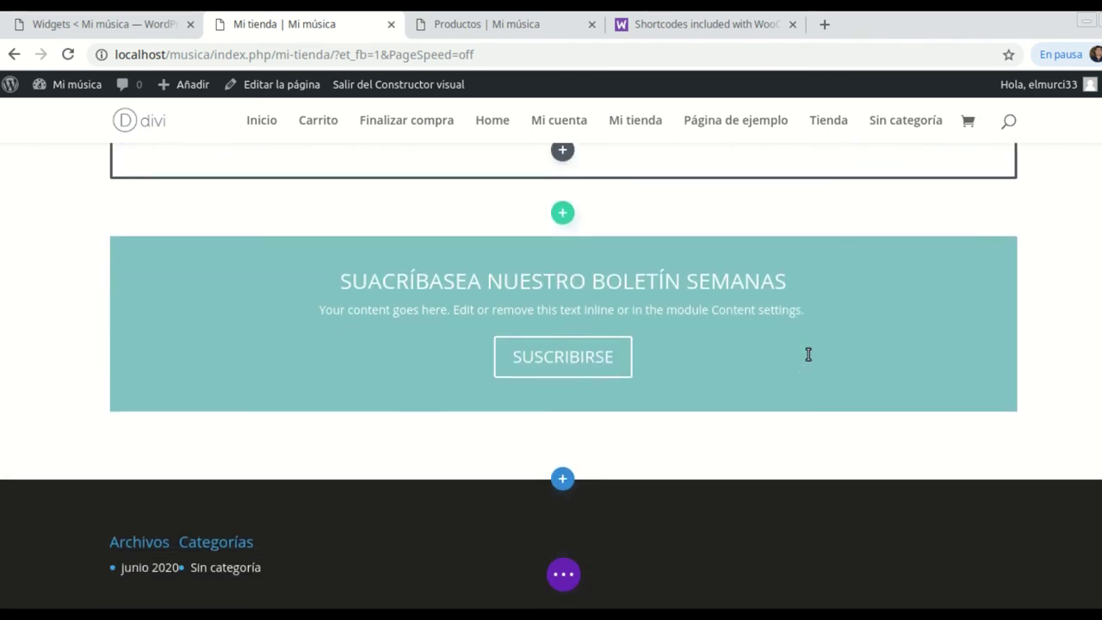
pyautogui.scroll(15, 957, 388)
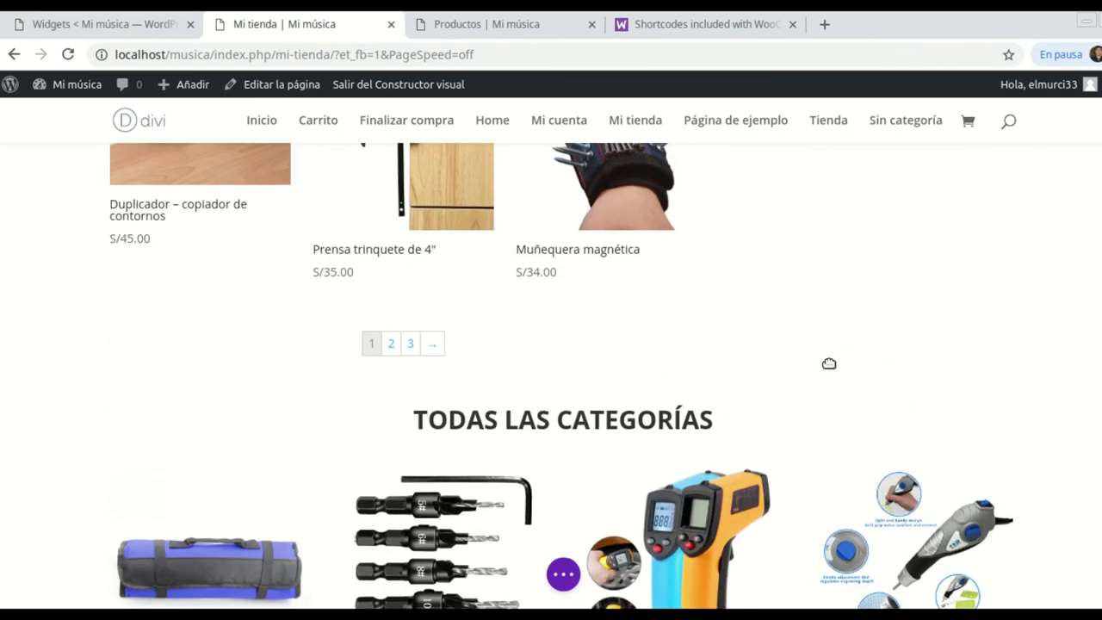
pyautogui.scroll(10, 832, 365)
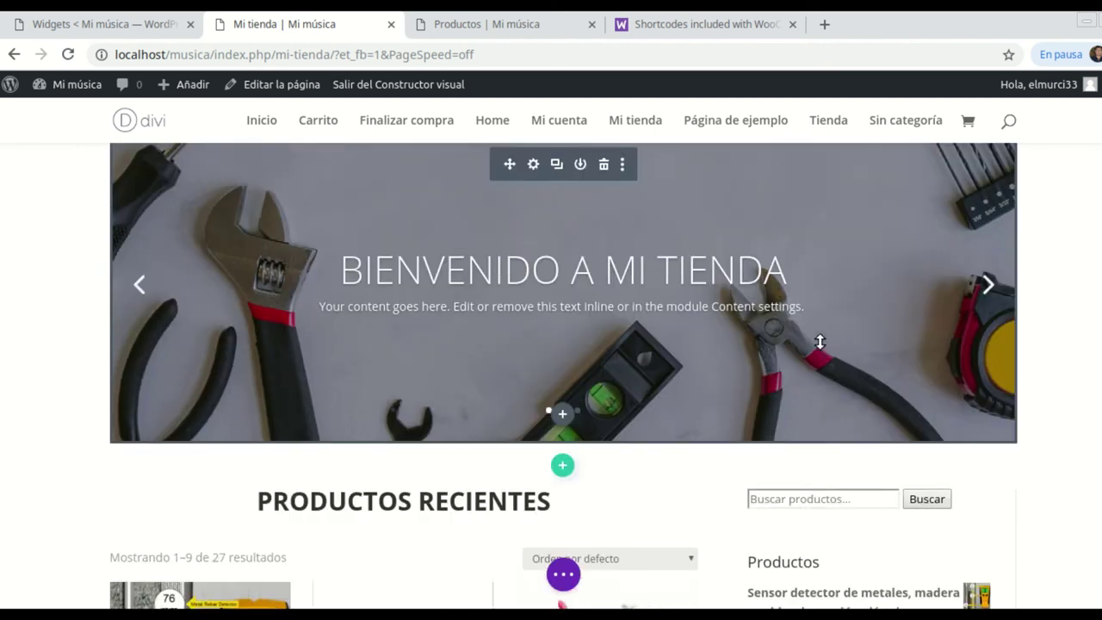
pyautogui.scroll(-5, 819, 410)
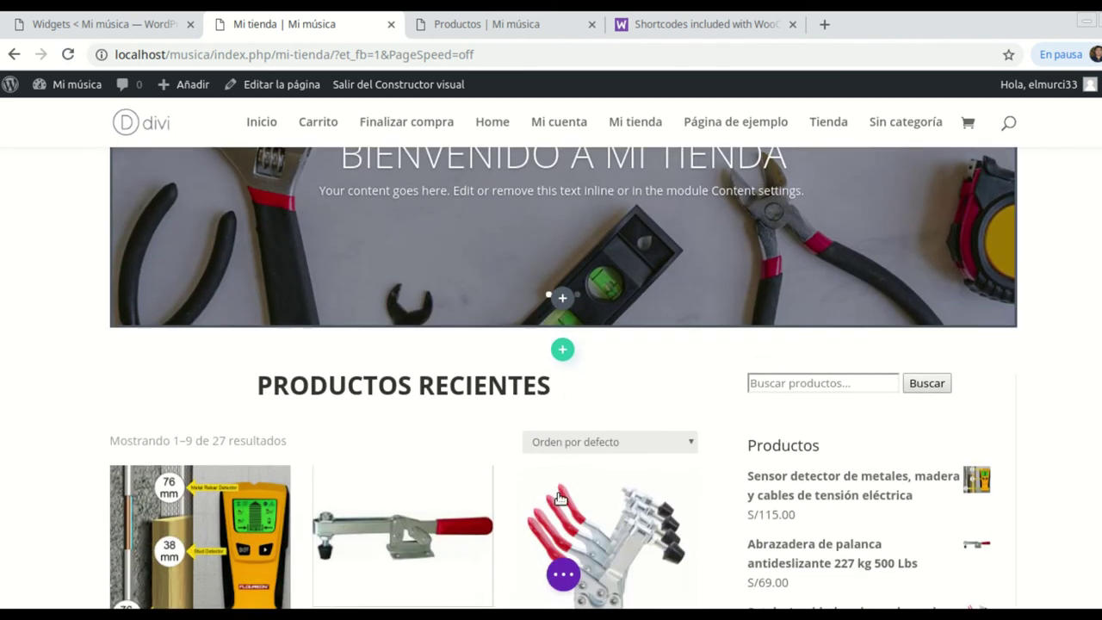
pyautogui.click(565, 575)
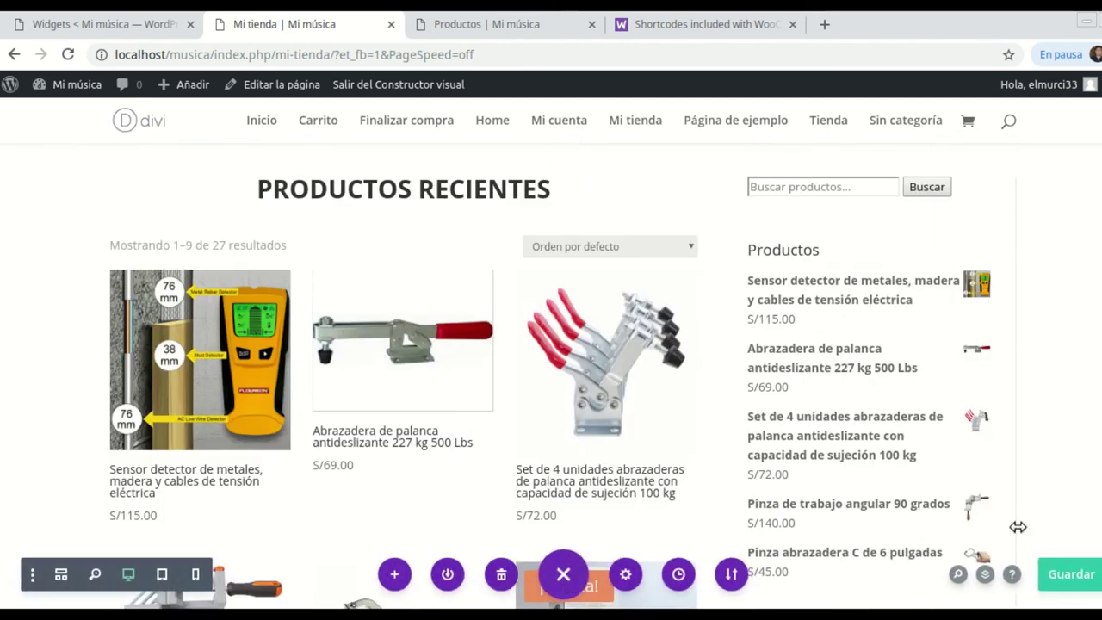
pyautogui.click(1067, 576)
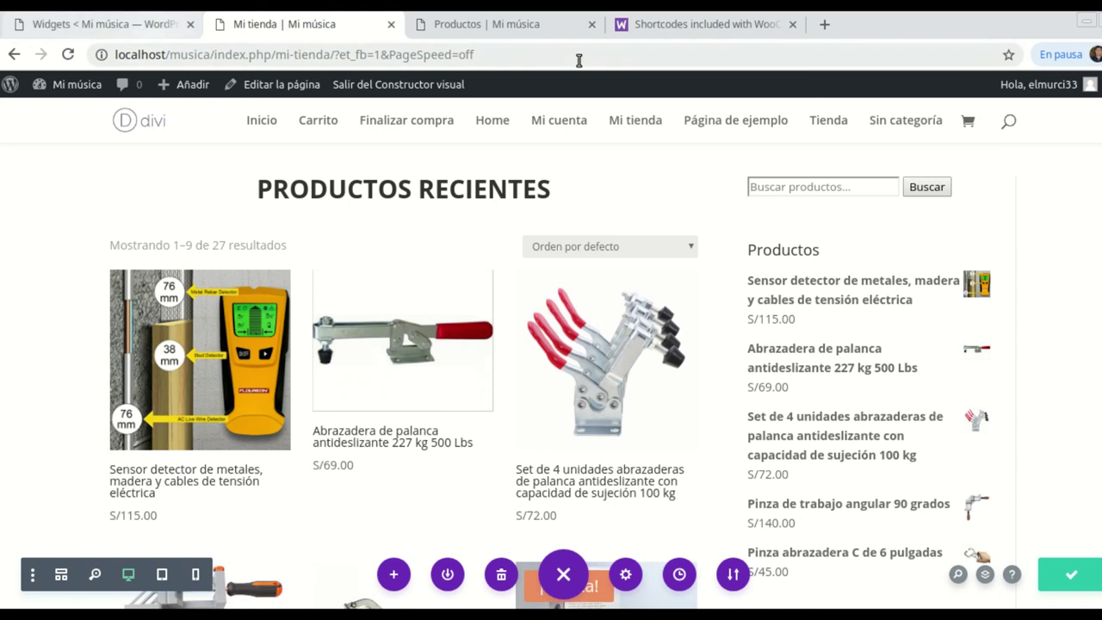
# Step: Return to the WordPress admin and open Divi's Generador de temas
pyautogui.click(118, 19)
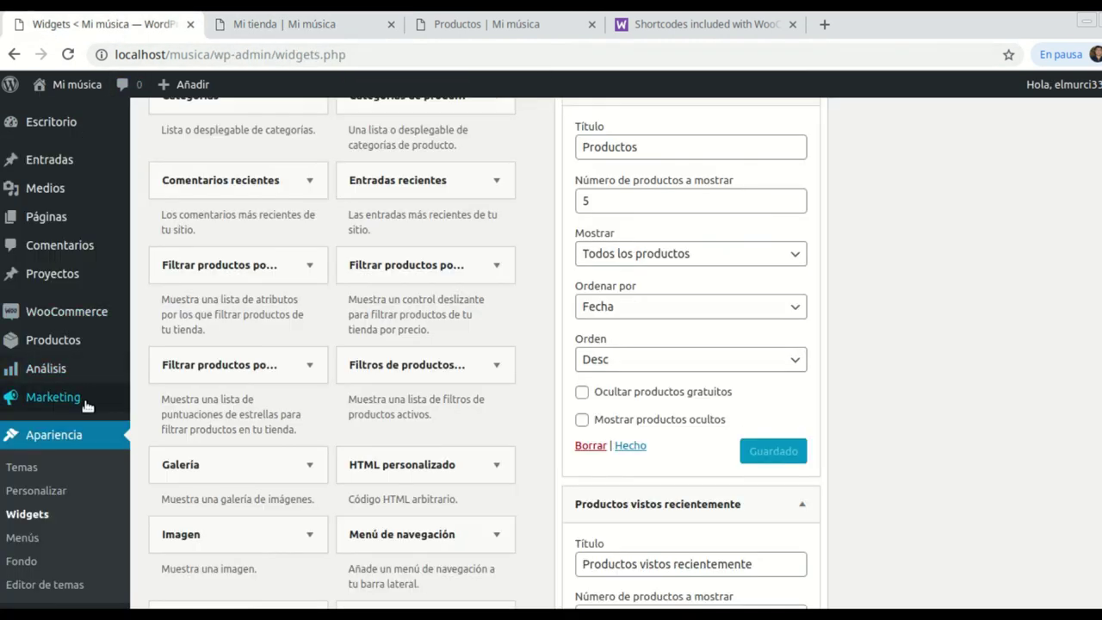
pyautogui.scroll(-1, 82, 396)
pyautogui.scroll(-2, 80, 395)
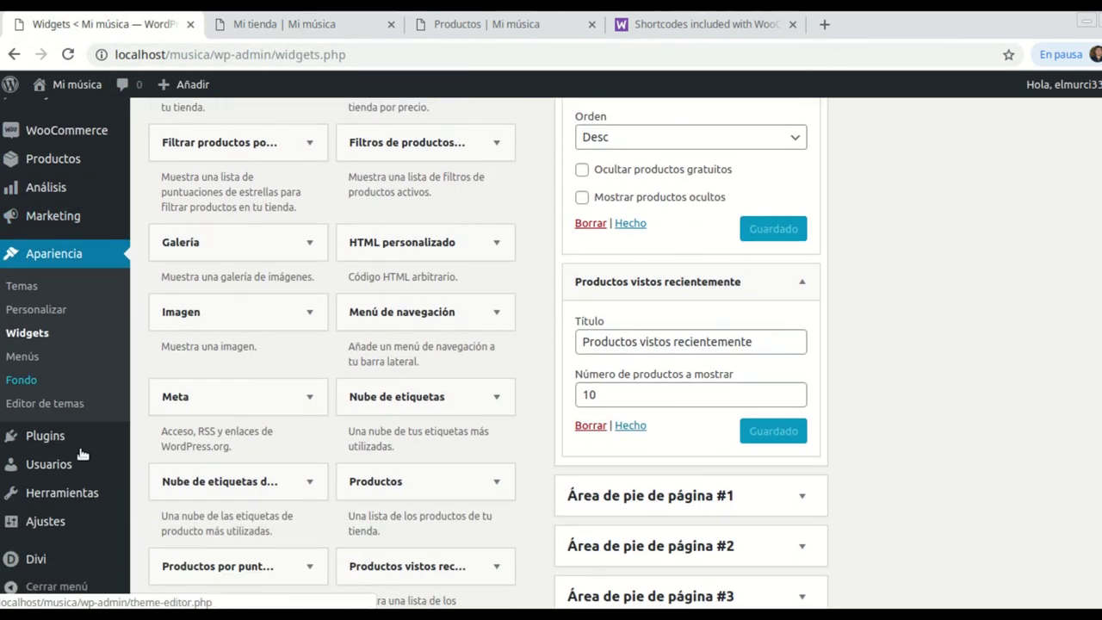
pyautogui.moveTo(52, 564)
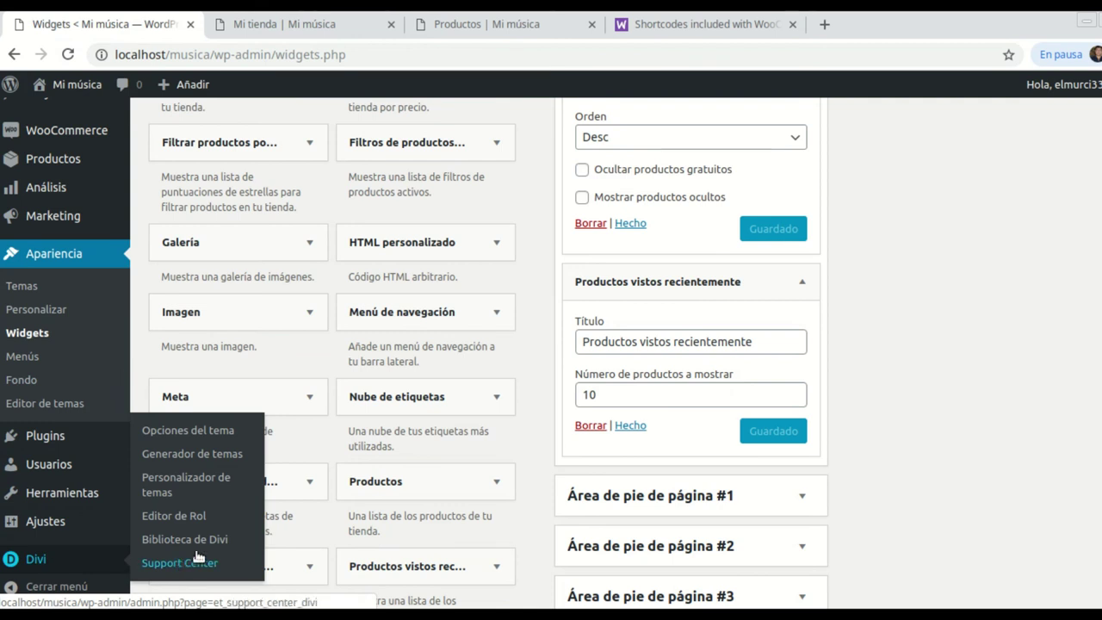
pyautogui.click(199, 457)
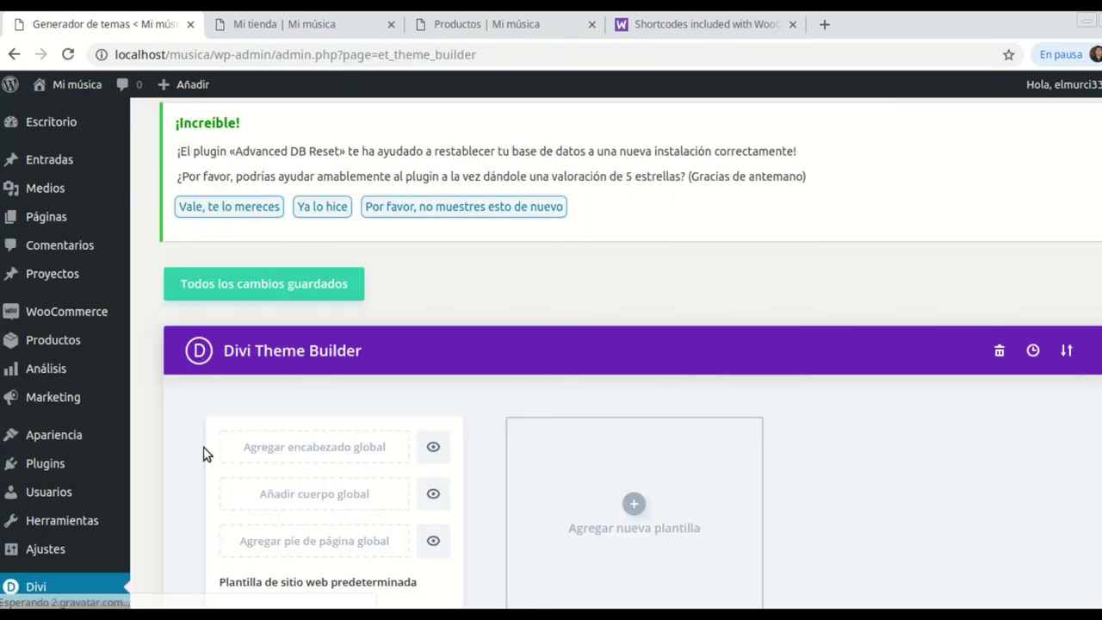
# Step: Create a new Theme Builder template assigned to the WooCommerce Tienda page
pyautogui.scroll(-3, 522, 300)
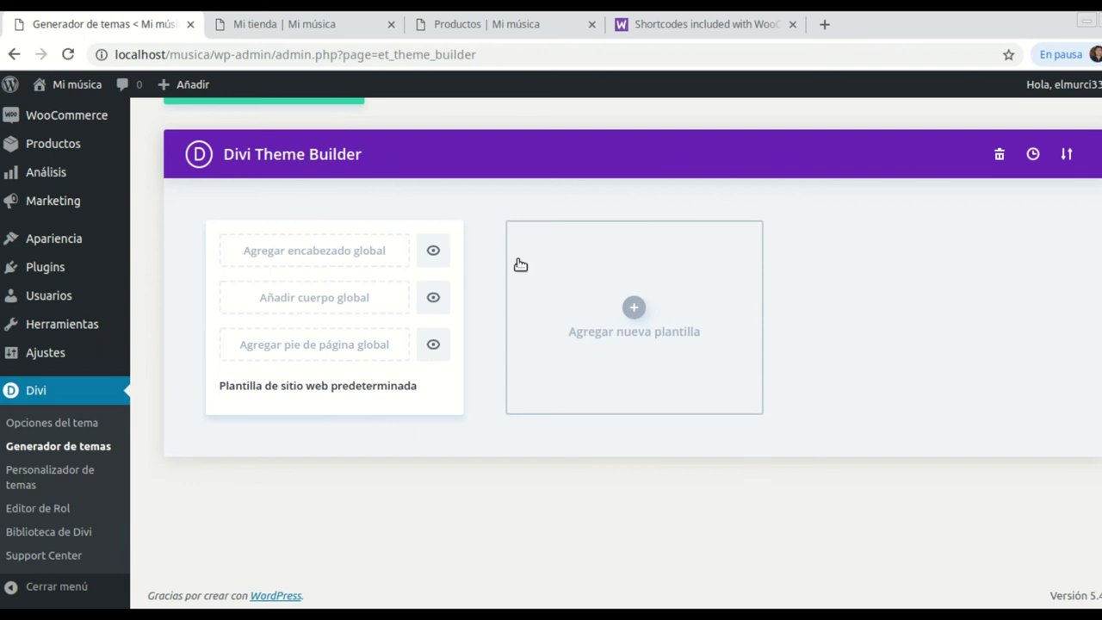
pyautogui.click(635, 310)
pyautogui.scroll(-4, 659, 345)
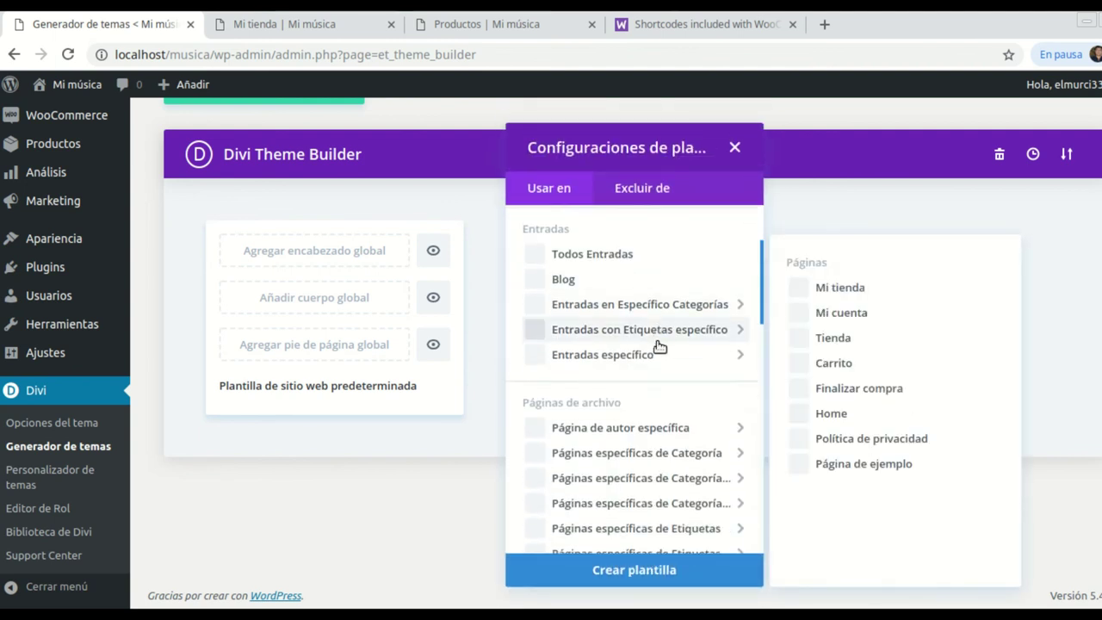
pyautogui.scroll(-5, 659, 344)
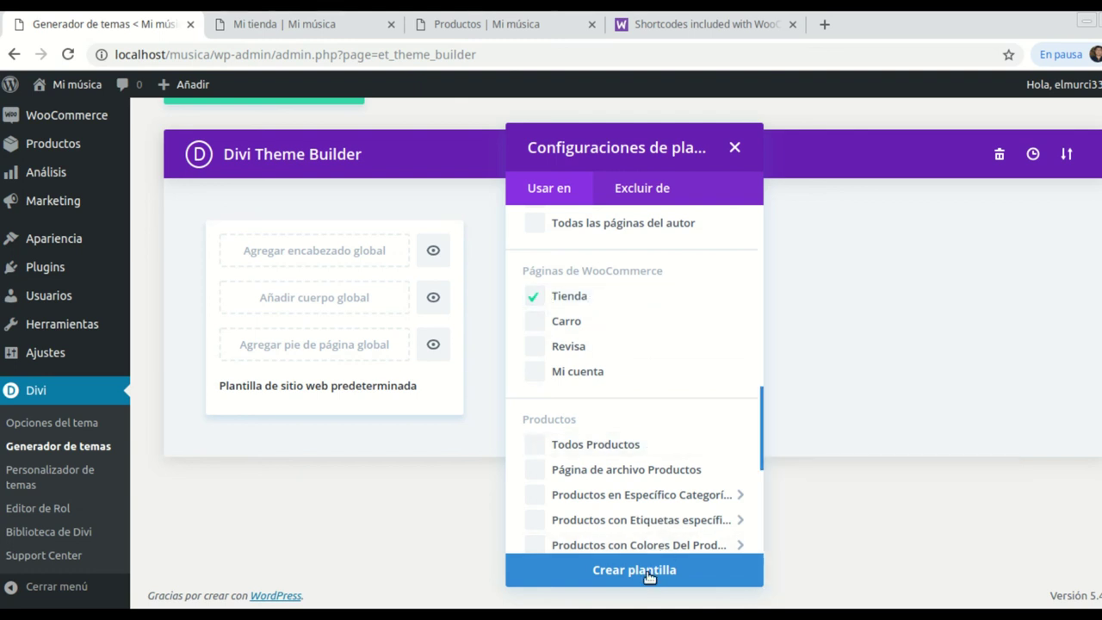
pyautogui.click(649, 573)
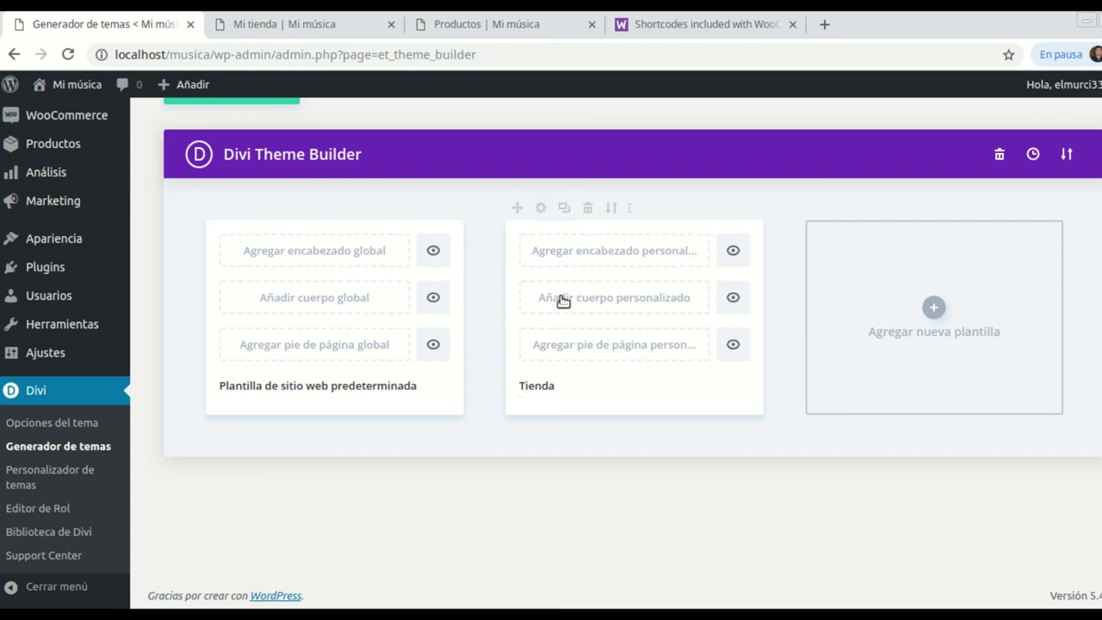
# Step: Load the existing Mi tienda page from the library as the Tienda template's custom body and save the Theme Builder changes
pyautogui.click(672, 300)
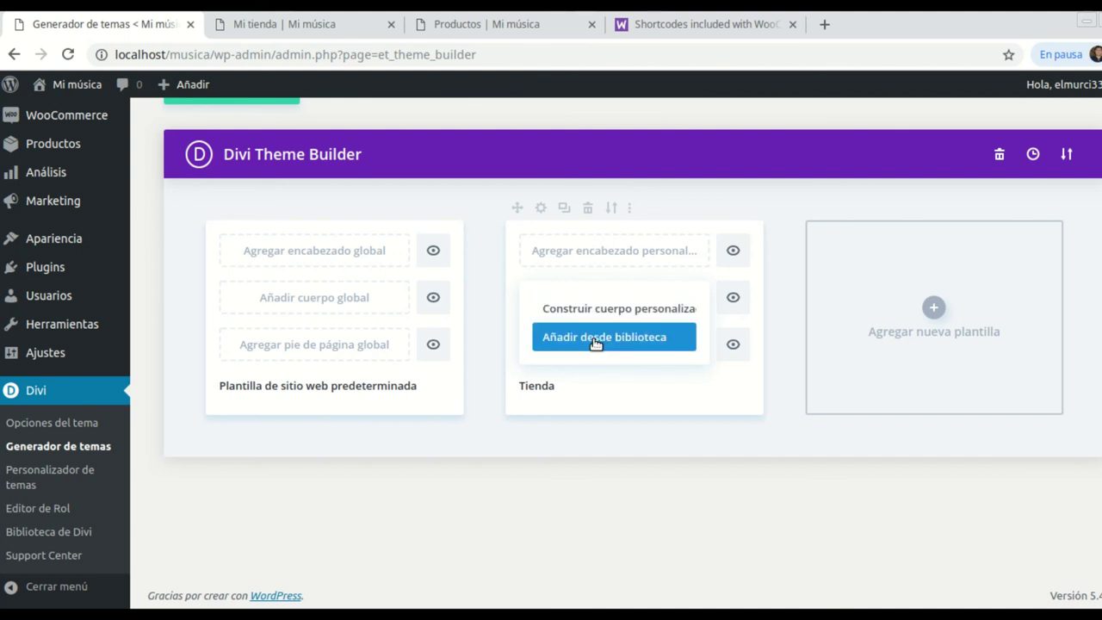
pyautogui.click(626, 344)
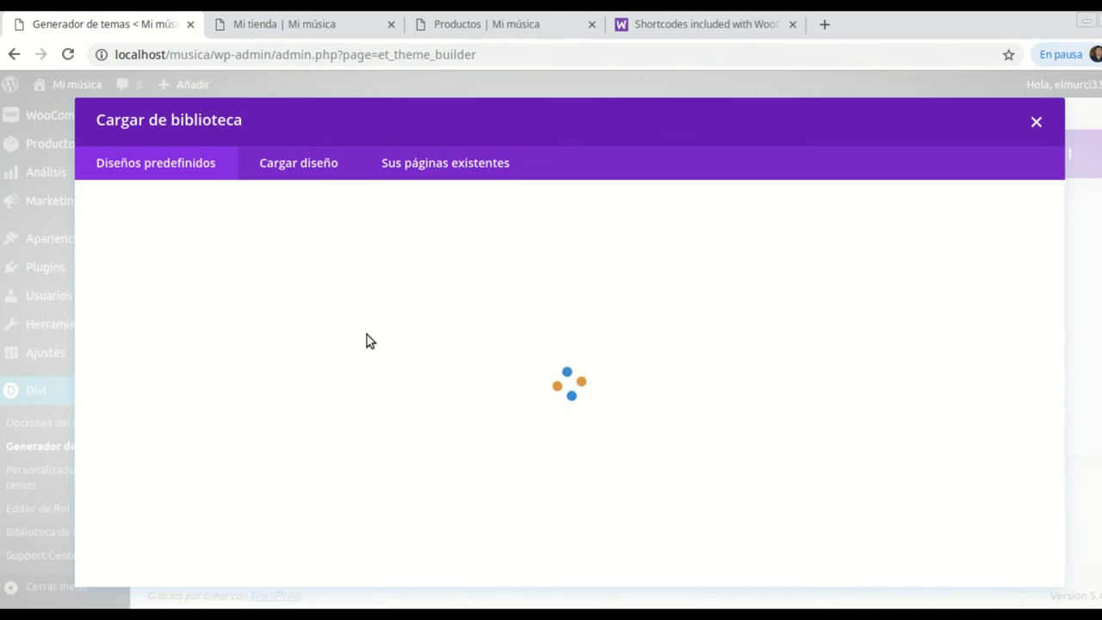
pyautogui.click(449, 165)
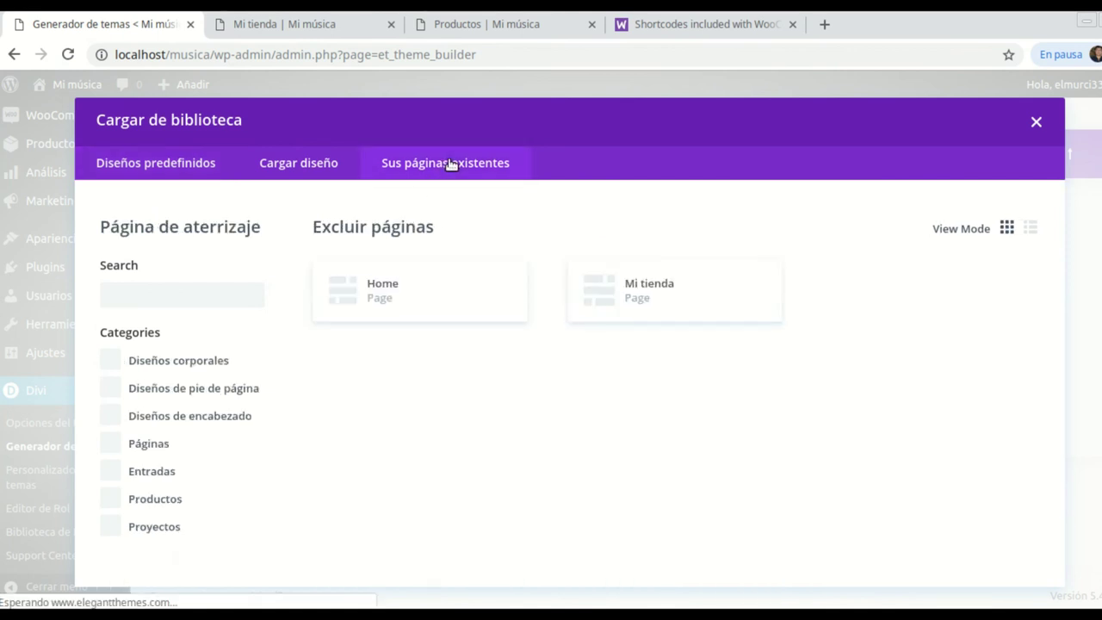
pyautogui.click(652, 299)
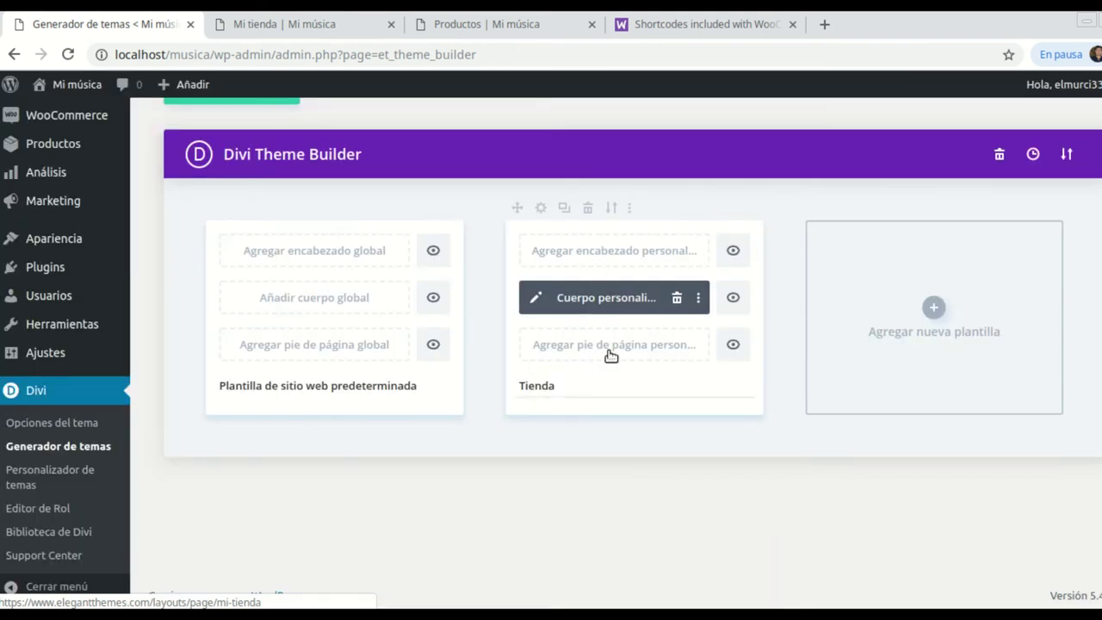
pyautogui.moveTo(610, 231)
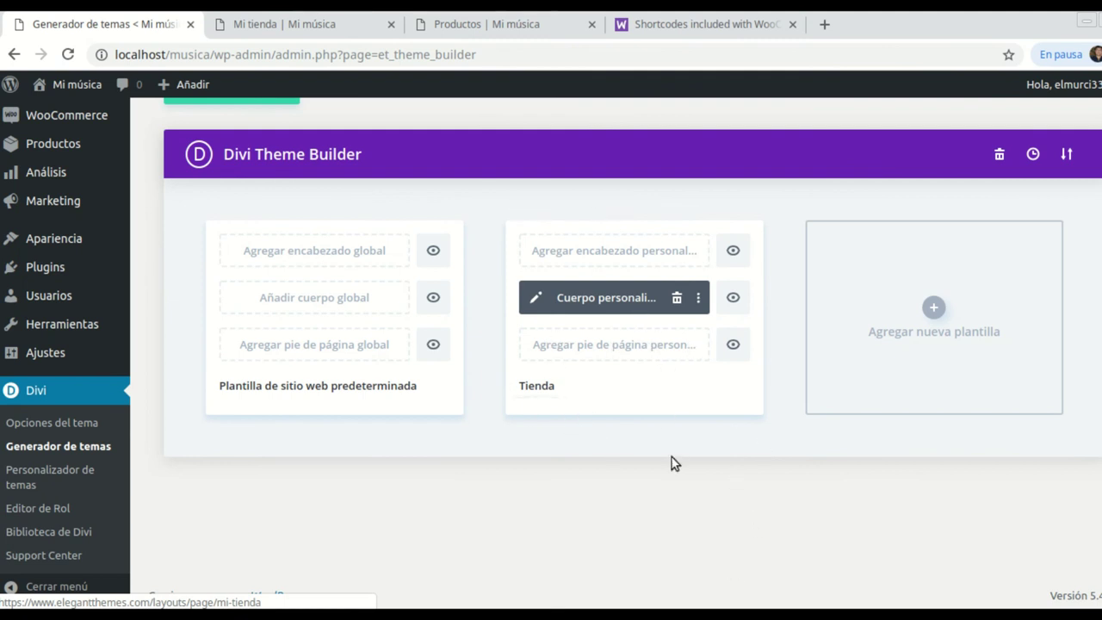
pyautogui.scroll(2, 236, 241)
pyautogui.click(234, 222)
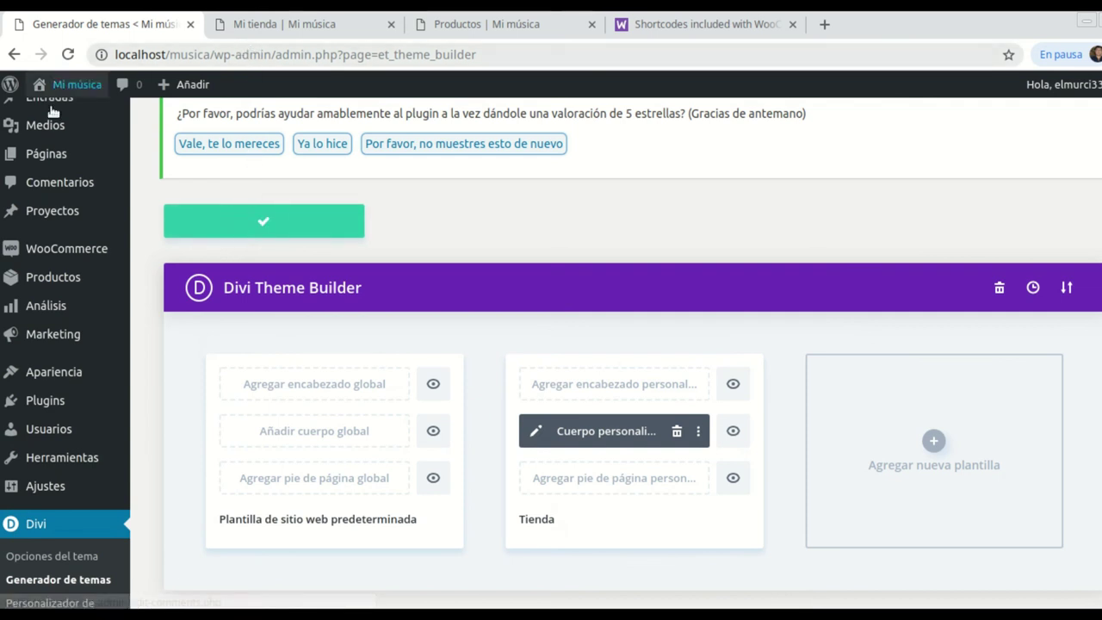
# Step: Open the site's live store page in a new browser tab and switch to it
pyautogui.scroll(2, 62, 104)
pyautogui.moveTo(63, 90)
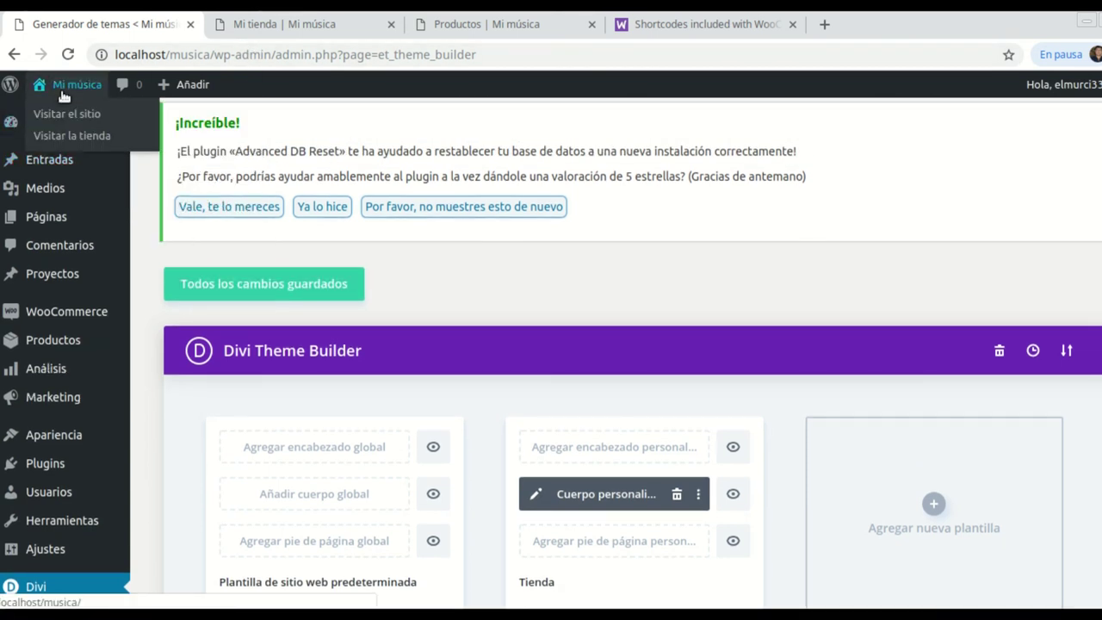
pyautogui.rightClick(72, 138)
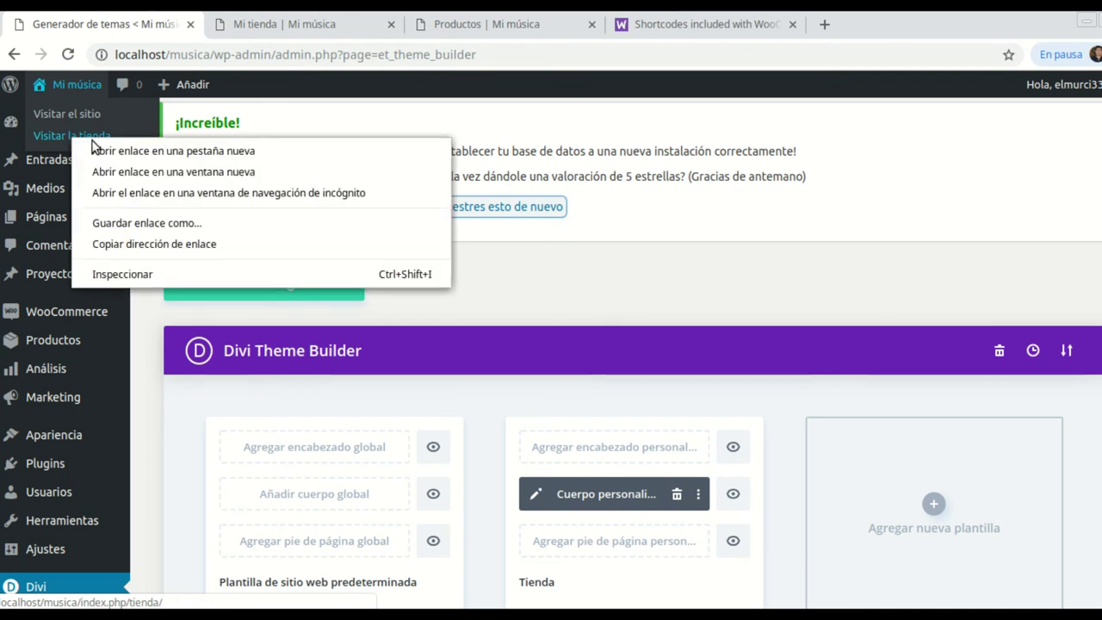
pyautogui.click(95, 148)
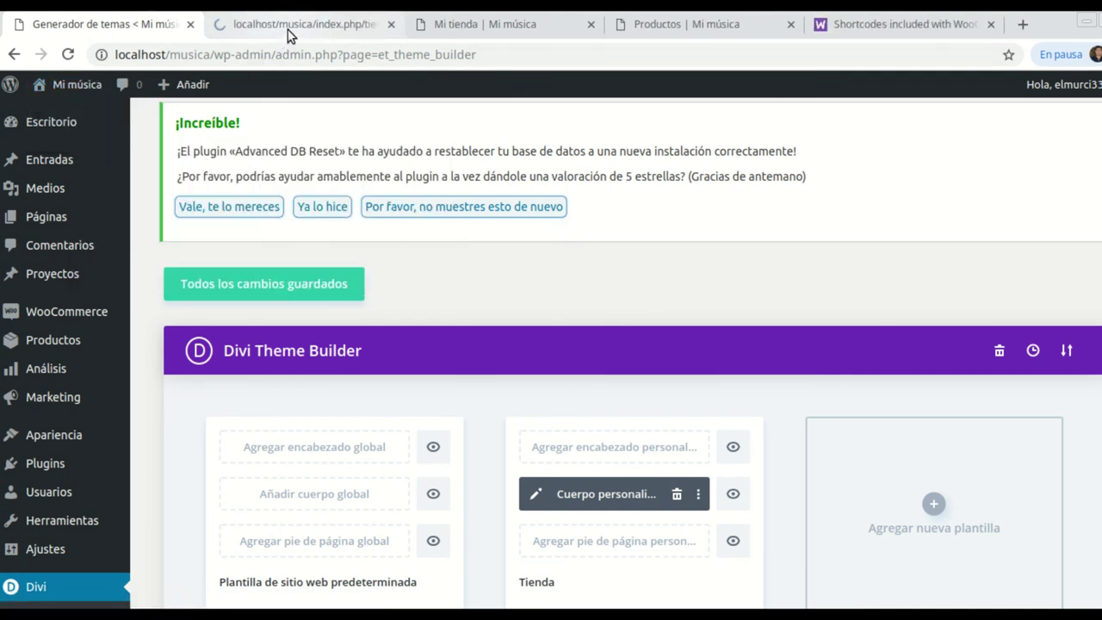
pyautogui.click(288, 33)
# Step: Examine the published Tienda page from slider to footer and browse through the slider's slides
pyautogui.scroll(-5, 497, 195)
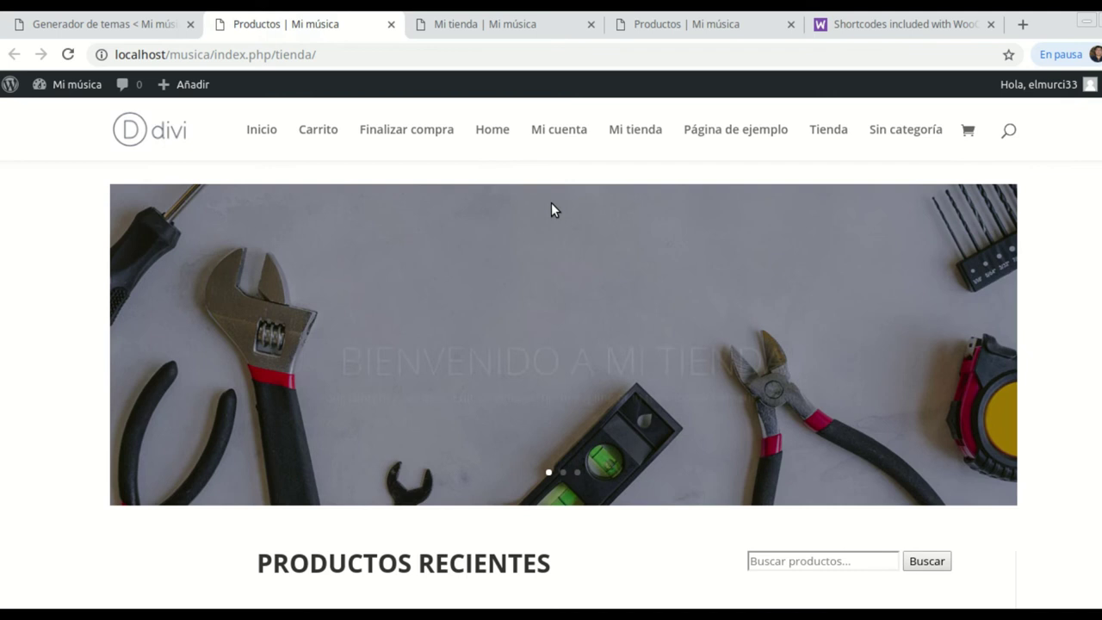
pyautogui.scroll(-8, 639, 261)
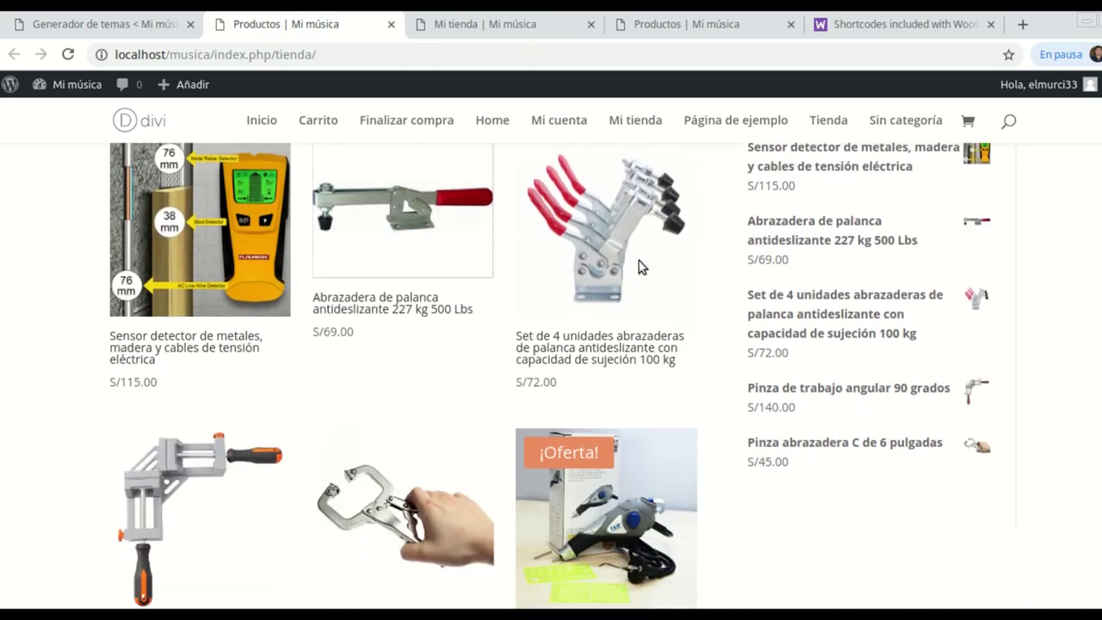
pyautogui.scroll(-7, 641, 265)
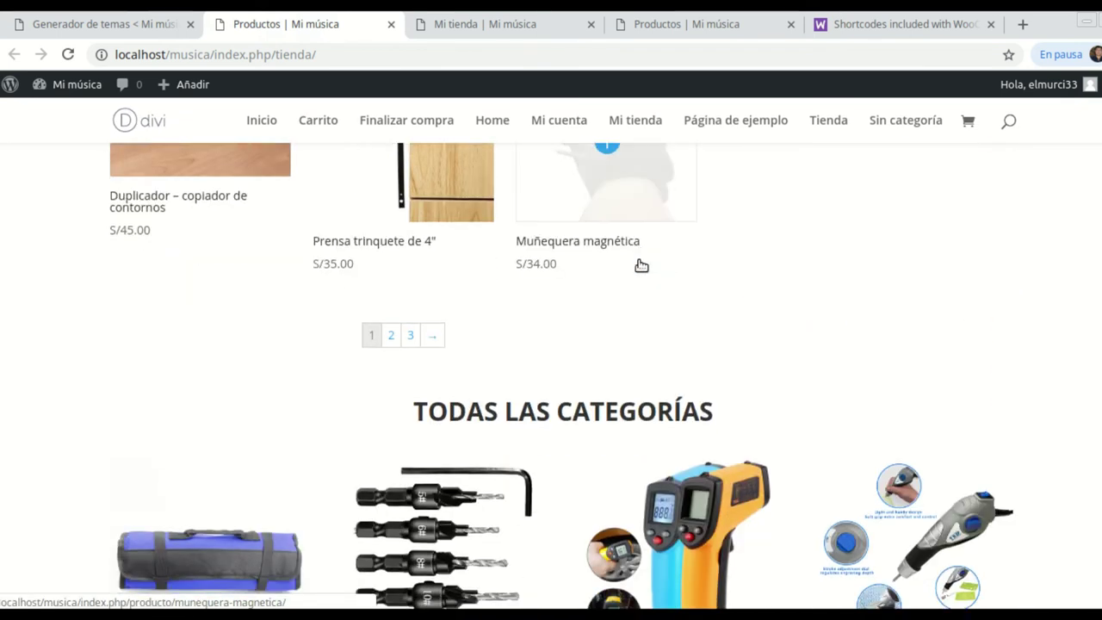
pyautogui.scroll(-7, 640, 264)
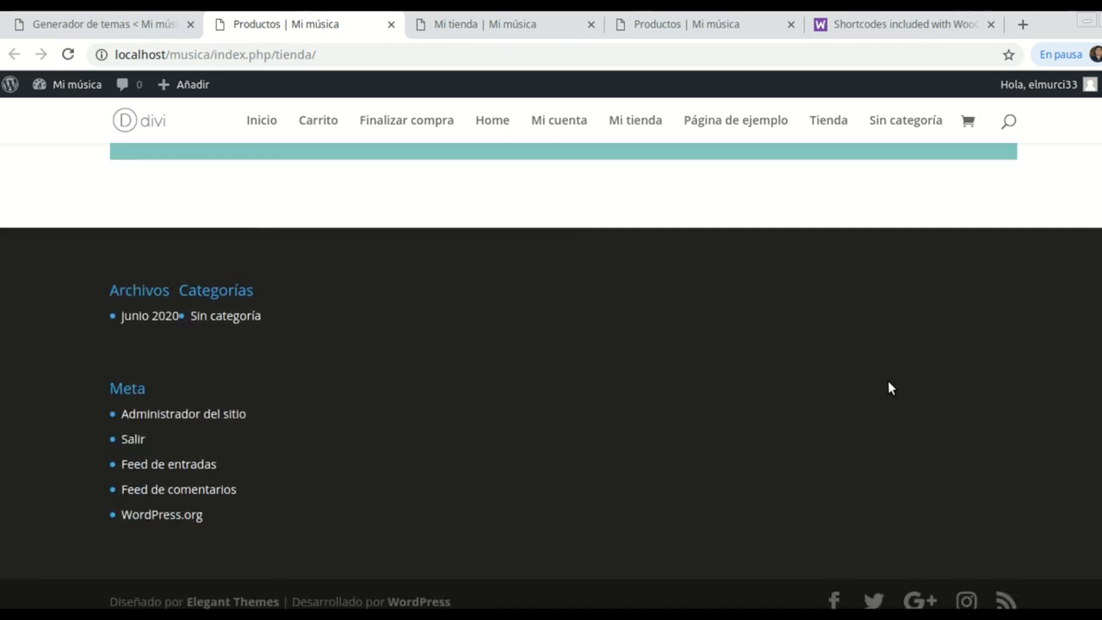
pyautogui.scroll(8, 887, 383)
pyautogui.scroll(12, 888, 383)
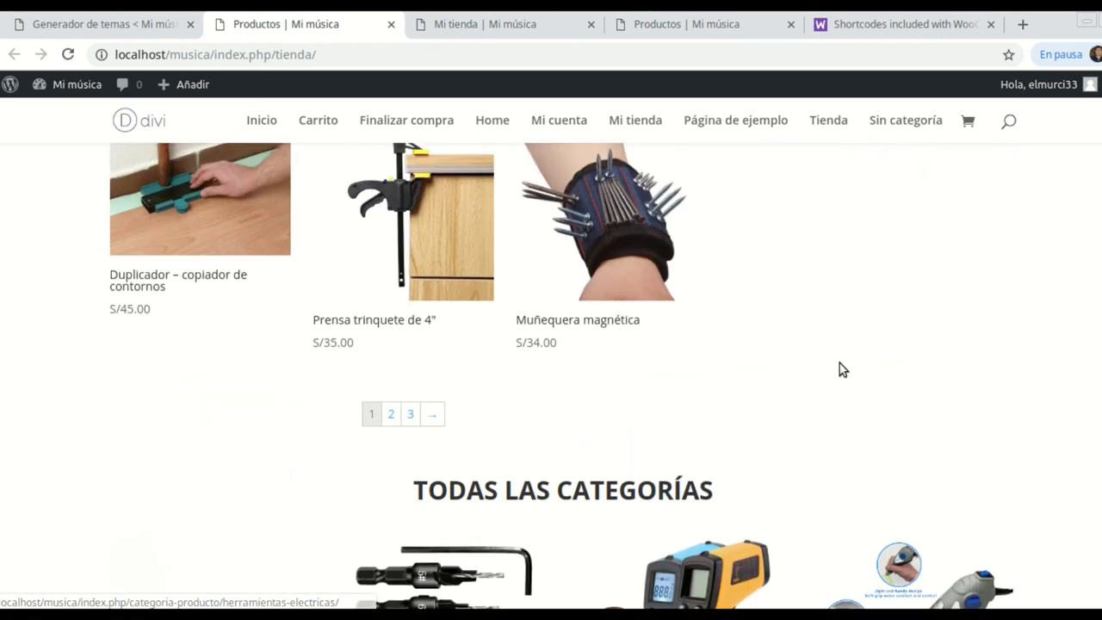
pyautogui.scroll(4, 835, 358)
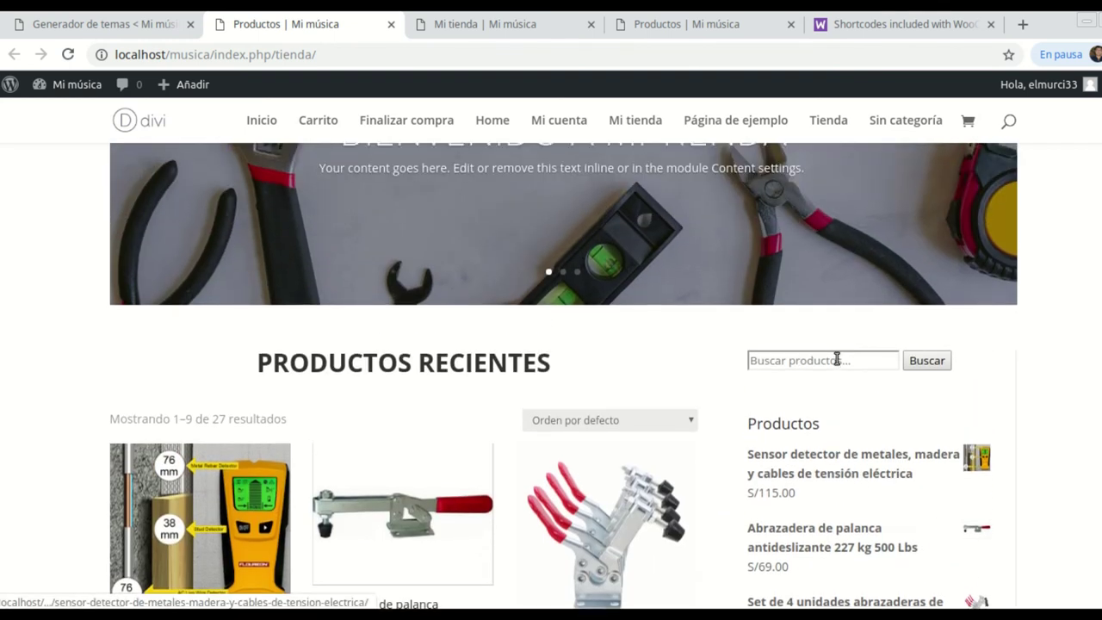
pyautogui.scroll(-2, 834, 354)
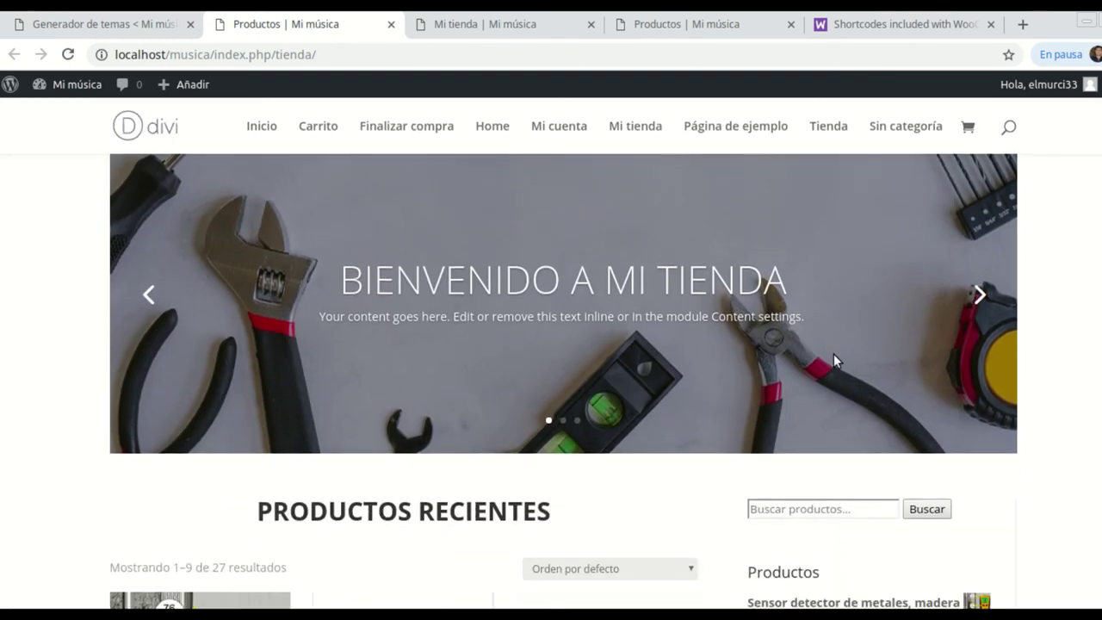
pyautogui.click(979, 286)
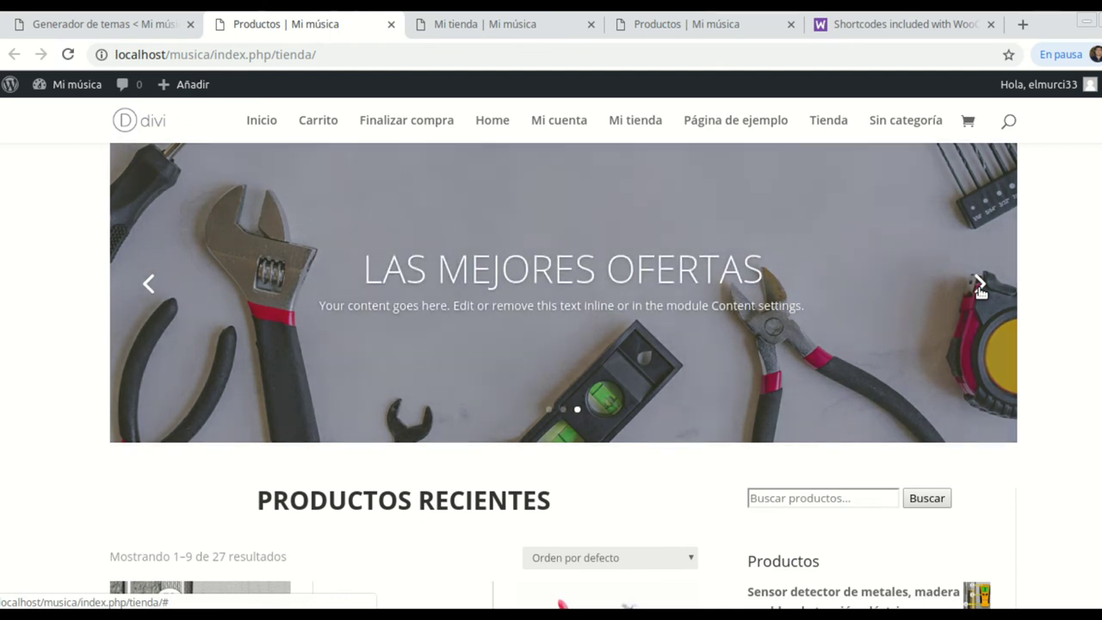
pyautogui.click(979, 286)
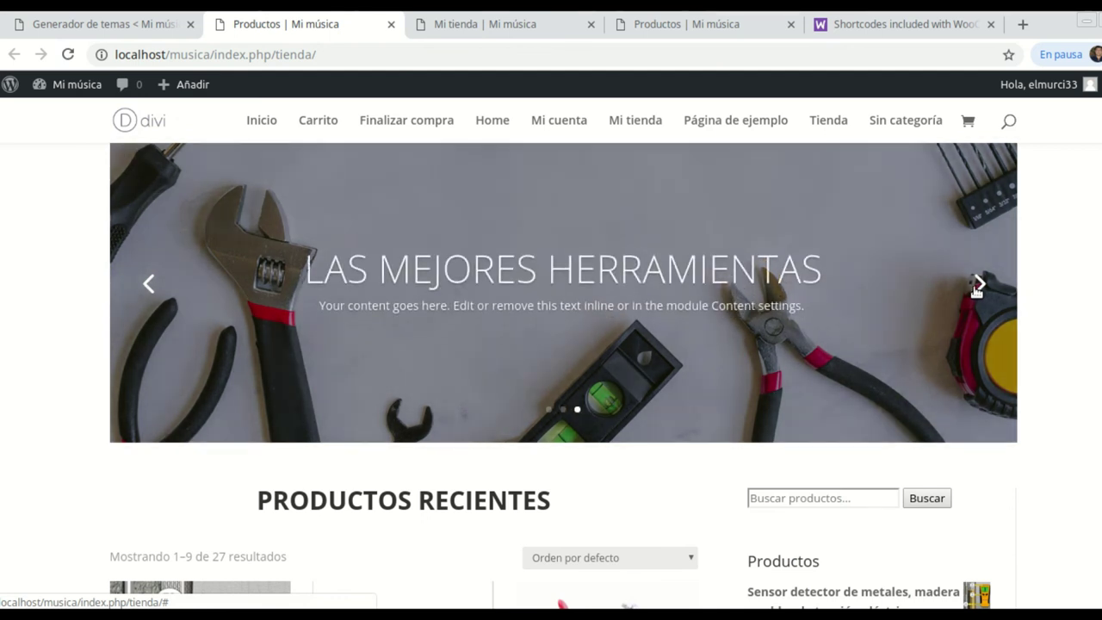